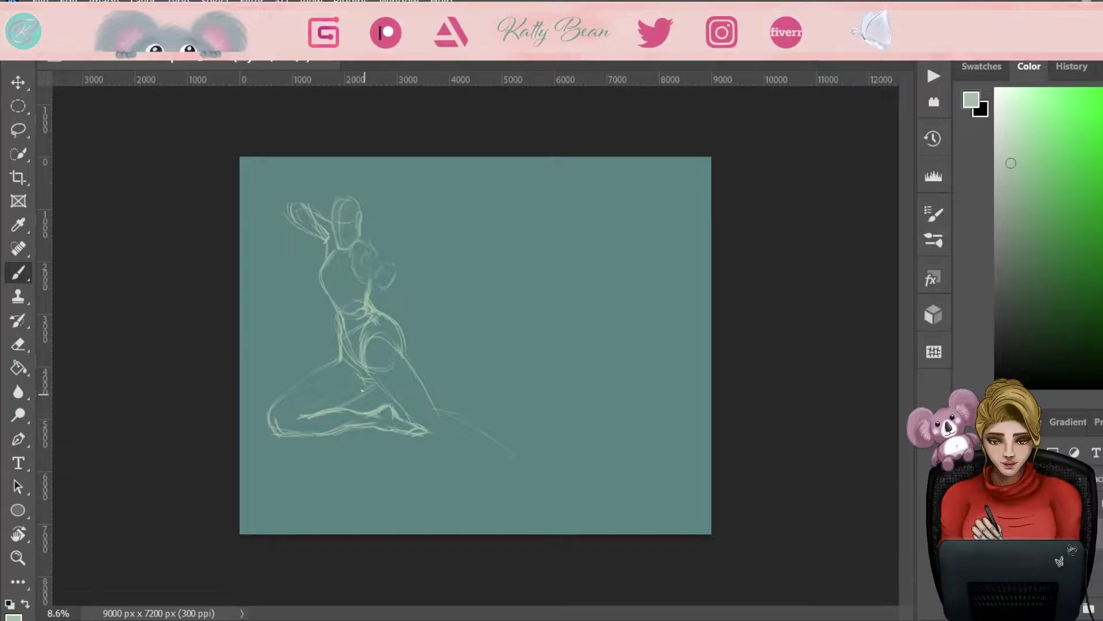
Step: Erase the overlapping construction lines around the archer's hips, thigh and bent leg
{"action": "key", "text": "e"}
{"action": "mouse_move", "coordinate": [304, 412]}
{"action": "left_mouse_down"}
{"action": "mouse_move", "coordinate": [352, 405]}
{"action": "mouse_move", "coordinate": [357, 428]}
{"action": "left_mouse_up"}
{"action": "left_click_drag", "start_coordinate": [402, 336], "coordinate": [370, 370]}
{"action": "left_click_drag", "start_coordinate": [336, 313], "coordinate": [397, 371]}
{"action": "key", "text": "b"}
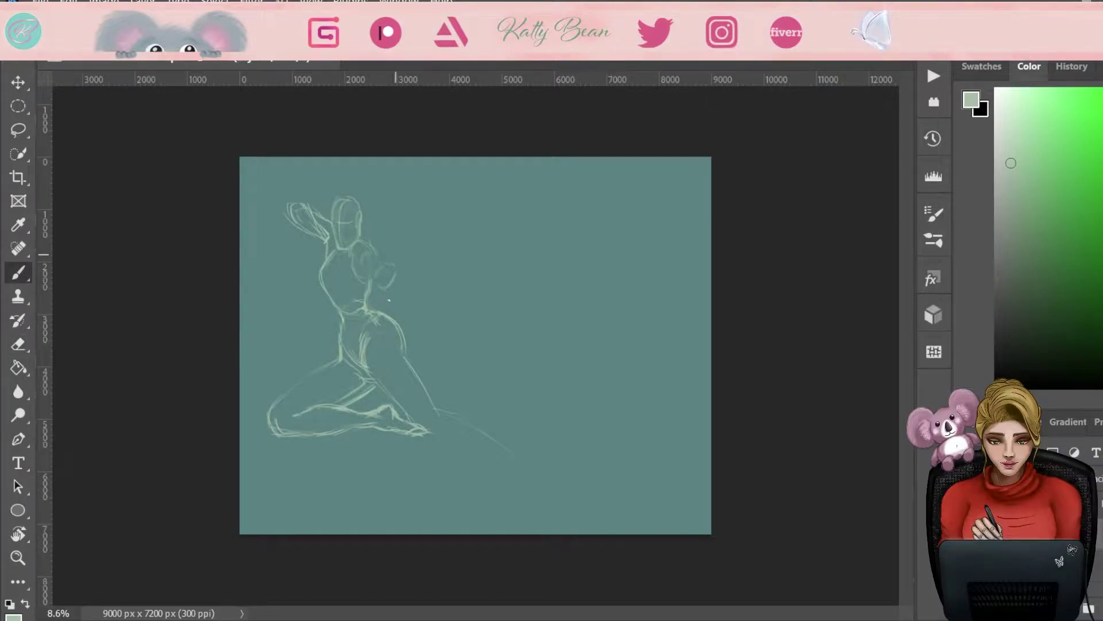
Step: Sketch the archer's extended leg from thigh to calf and finish it with a pointed foot
{"action": "mouse_move", "coordinate": [379, 325]}
{"action": "left_mouse_down"}
{"action": "mouse_move", "coordinate": [440, 403]}
{"action": "mouse_move", "coordinate": [445, 430]}
{"action": "left_mouse_up"}
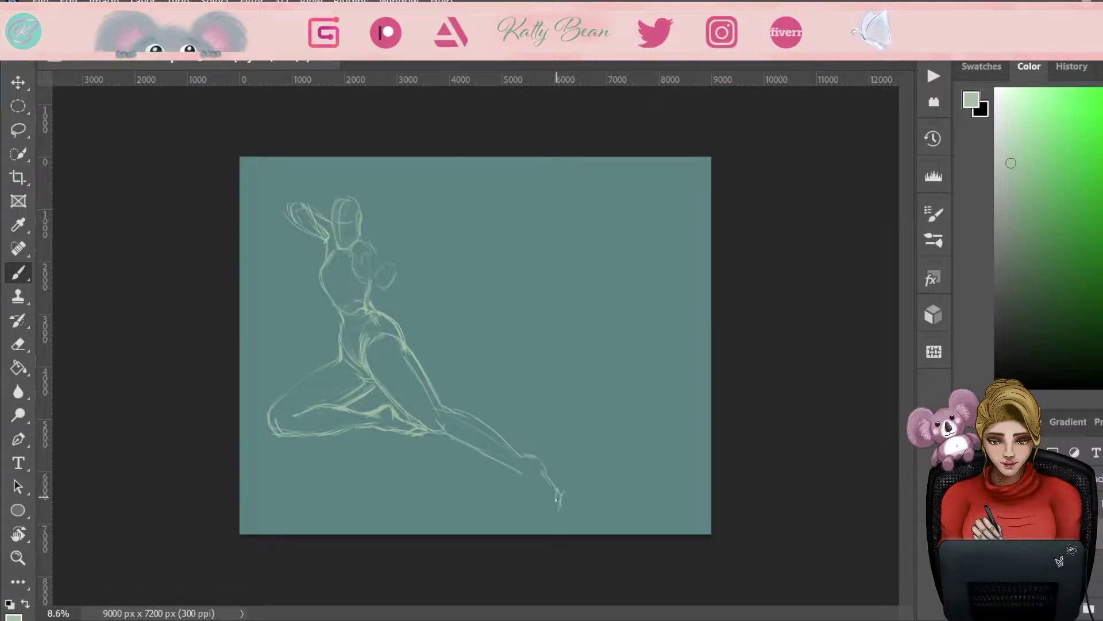
{"action": "left_click_drag", "start_coordinate": [529, 479], "coordinate": [563, 519]}
{"action": "key", "text": "e"}
{"action": "key", "text": "b"}
{"action": "mouse_move", "coordinate": [439, 406]}
{"action": "left_mouse_down"}
{"action": "mouse_move", "coordinate": [532, 460]}
{"action": "mouse_move", "coordinate": [550, 495]}
{"action": "left_mouse_up"}
Step: Sketch the archer's hair around the head with loose strands blowing backwards
{"action": "key", "text": "e"}
{"action": "key", "text": "b"}
{"action": "left_click_drag", "start_coordinate": [331, 205], "coordinate": [376, 189]}
{"action": "left_click_drag", "start_coordinate": [379, 224], "coordinate": [424, 183]}
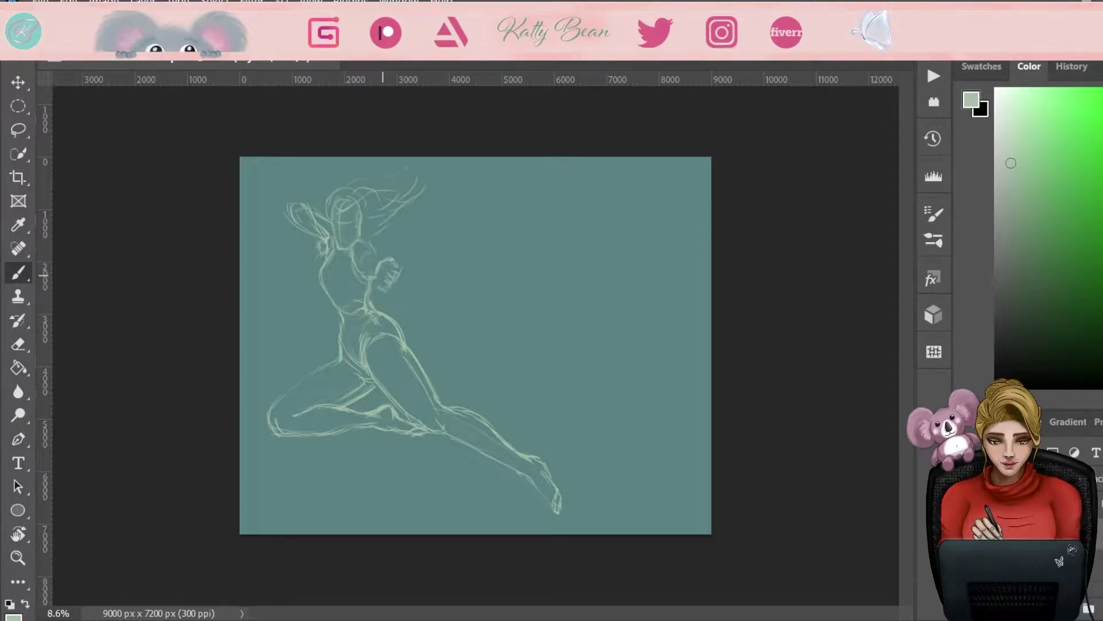
Step: Sketch the bow's upper and lower limbs through the archer's gripping hand and add the bowstring
{"action": "left_click_drag", "start_coordinate": [402, 261], "coordinate": [442, 160]}
{"action": "left_click_drag", "start_coordinate": [366, 311], "coordinate": [281, 385]}
{"action": "left_click_drag", "start_coordinate": [401, 263], "coordinate": [438, 173]}
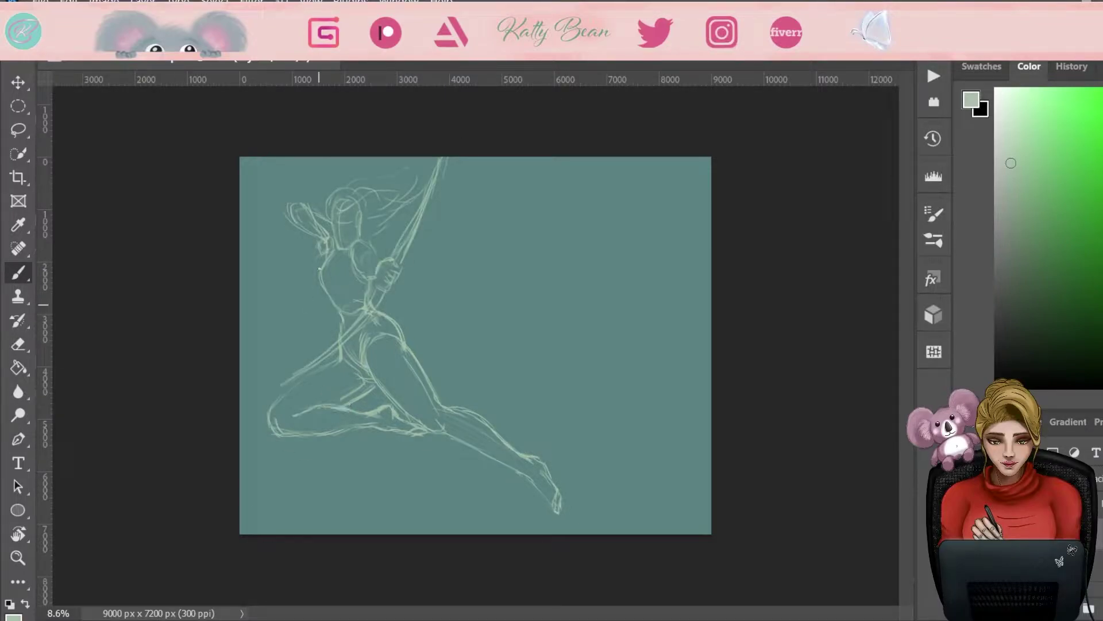
{"action": "left_click_drag", "start_coordinate": [382, 296], "coordinate": [313, 359]}
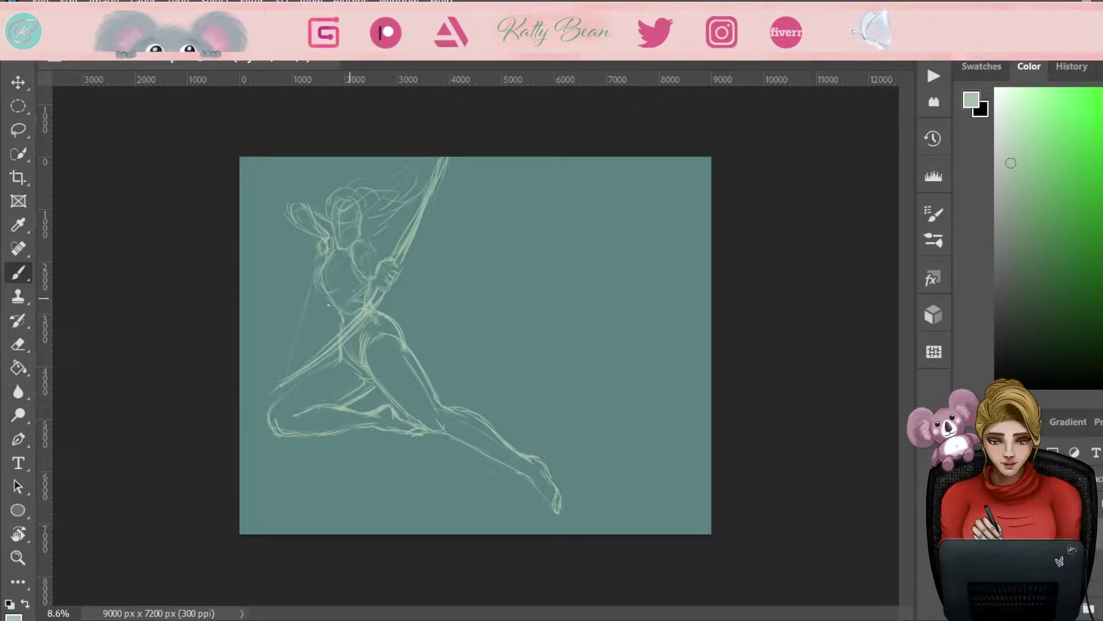
Step: Lasso the archer's hip and thigh area, adjust it with Free Transform, and deselect
{"action": "key", "text": "l"}
{"action": "mouse_move", "coordinate": [402, 342]}
{"action": "left_mouse_down"}
{"action": "mouse_move", "coordinate": [483, 431]}
{"action": "mouse_move", "coordinate": [397, 322]}
{"action": "mouse_move", "coordinate": [345, 357]}
{"action": "mouse_move", "coordinate": [356, 368]}
{"action": "left_mouse_up"}
{"action": "key", "text": "ctrl+t"}
{"action": "key", "text": "Return"}
{"action": "key", "text": "ctrl+d"}
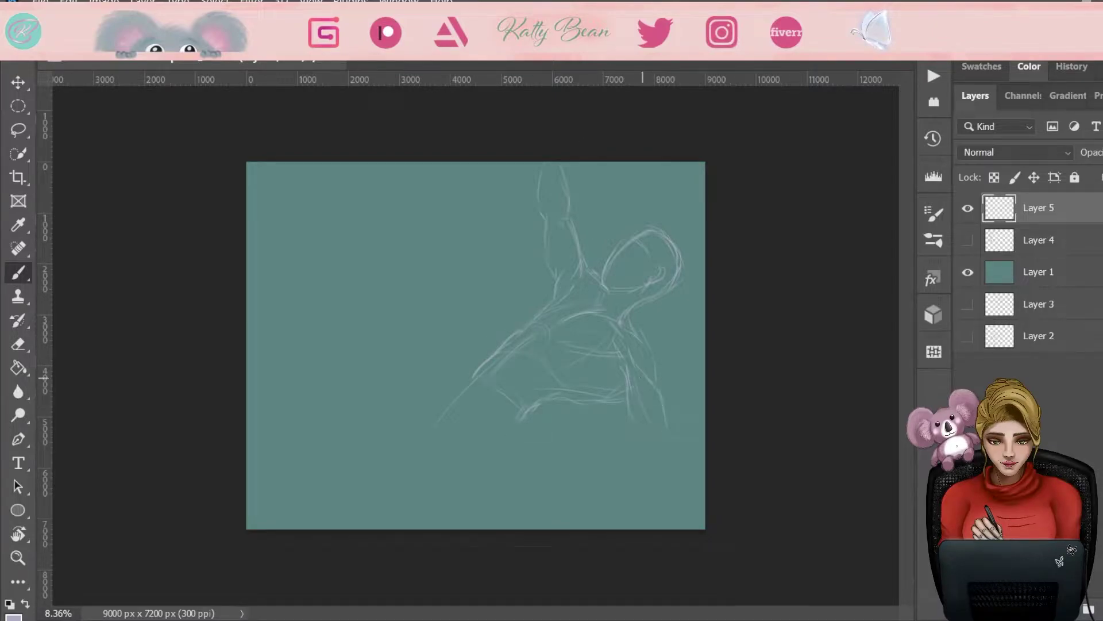
Step: Move the second figure's sketch on Layer 5 down and toward the canvas centre with Free Transform
{"action": "key", "text": "ctrl+t"}
{"action": "left_click_drag", "start_coordinate": [643, 304], "coordinate": [611, 345]}
{"action": "key", "text": "Return"}
Step: Sketch hair strands on the second figure's head and extend its lower body to the canvas edge
{"action": "key", "text": "ctrl+plus"}
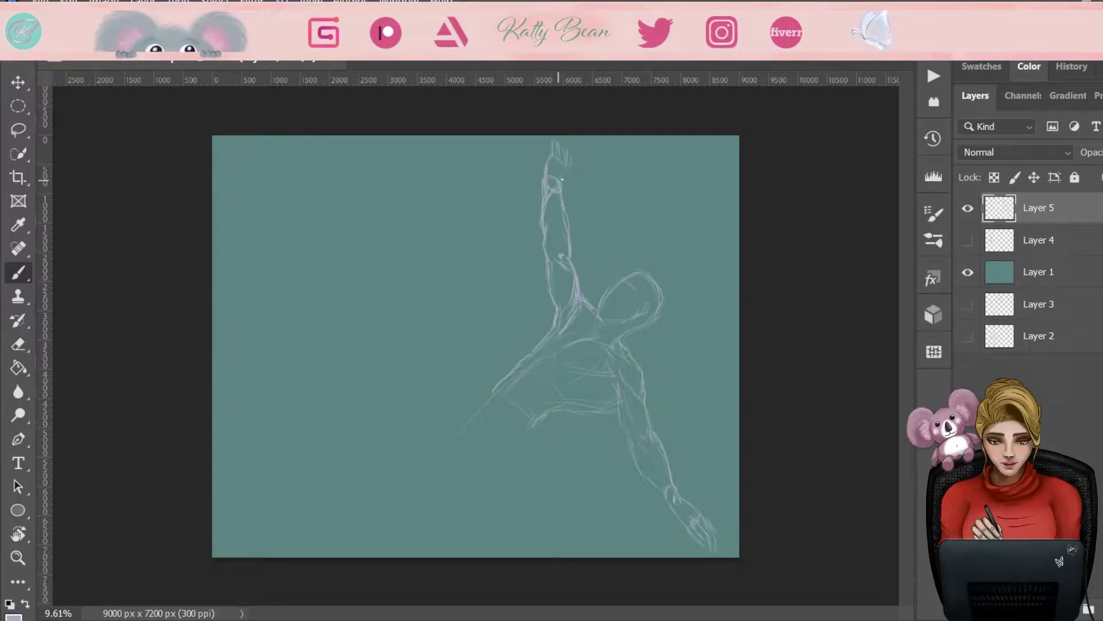
{"action": "left_click_drag", "start_coordinate": [652, 275], "coordinate": [669, 336]}
{"action": "left_click_drag", "start_coordinate": [647, 282], "coordinate": [655, 346]}
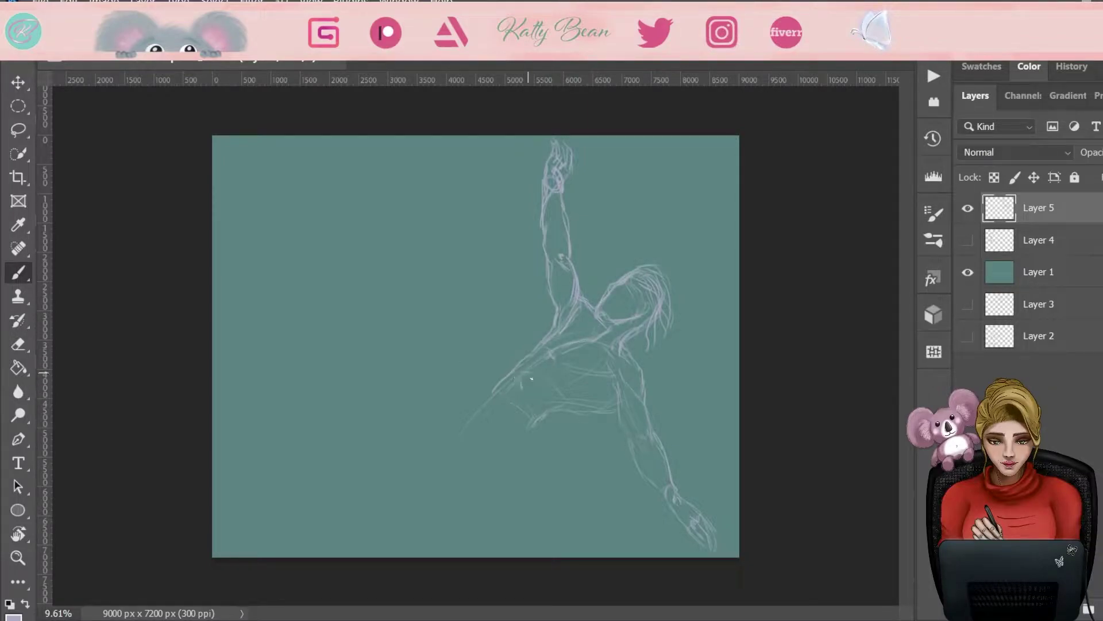
{"action": "left_click_drag", "start_coordinate": [449, 460], "coordinate": [425, 555]}
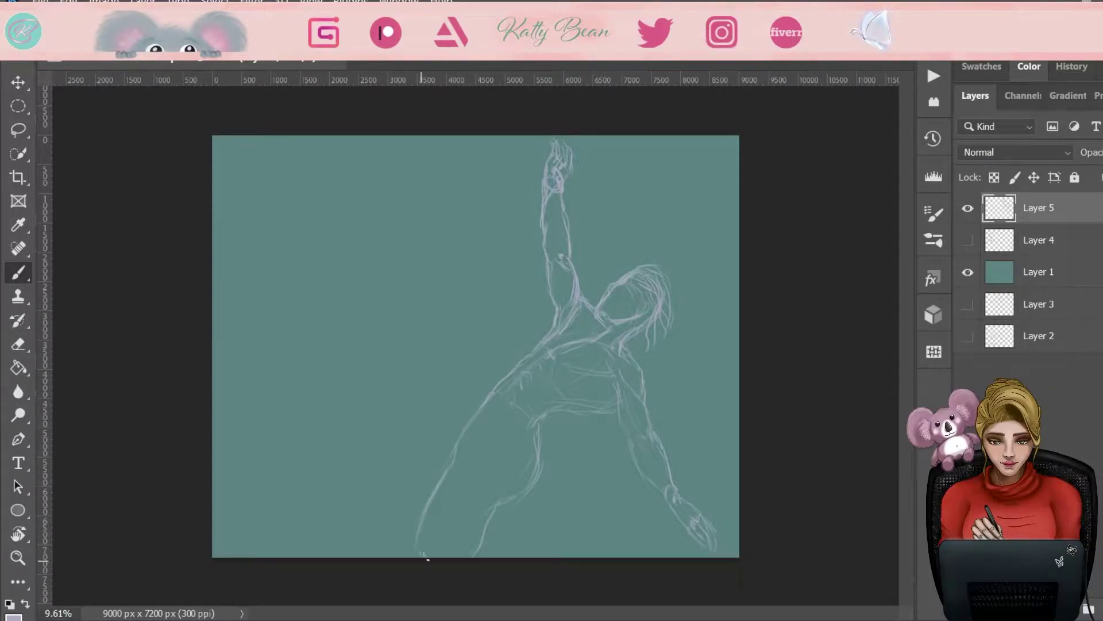
Step: Show the archer sketch on Layer 4 and use Free Transform to reposition the second figure in the canvas's lower-right area
{"action": "left_click", "coordinate": [967, 240]}
{"action": "key", "text": "ctrl+t"}
{"action": "left_click_drag", "start_coordinate": [618, 332], "coordinate": [648, 424]}
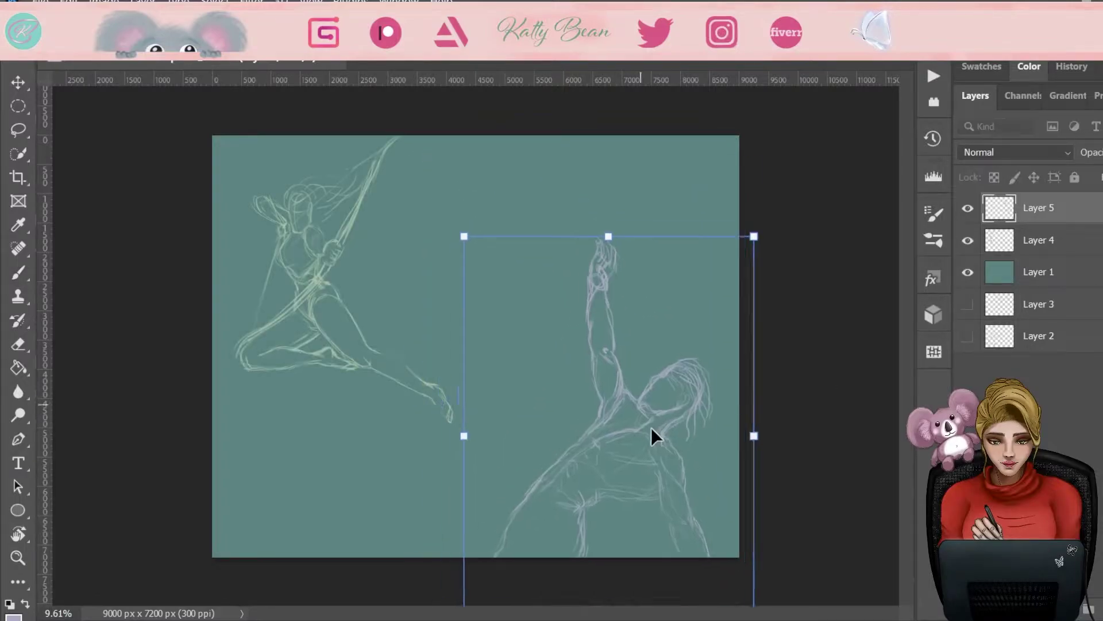
{"action": "left_click_drag", "start_coordinate": [776, 566], "coordinate": [764, 591]}
{"action": "key", "text": "Return"}
Step: Block in skin tones on the archer's face, raised arm and bow hand with the Brush, sampling colours from the painting
{"action": "key", "text": "b"}
{"action": "key", "text": "F7"}
{"action": "scroll", "coordinate": [403, 322], "scroll_direction": "up", "scroll_amount": 3}
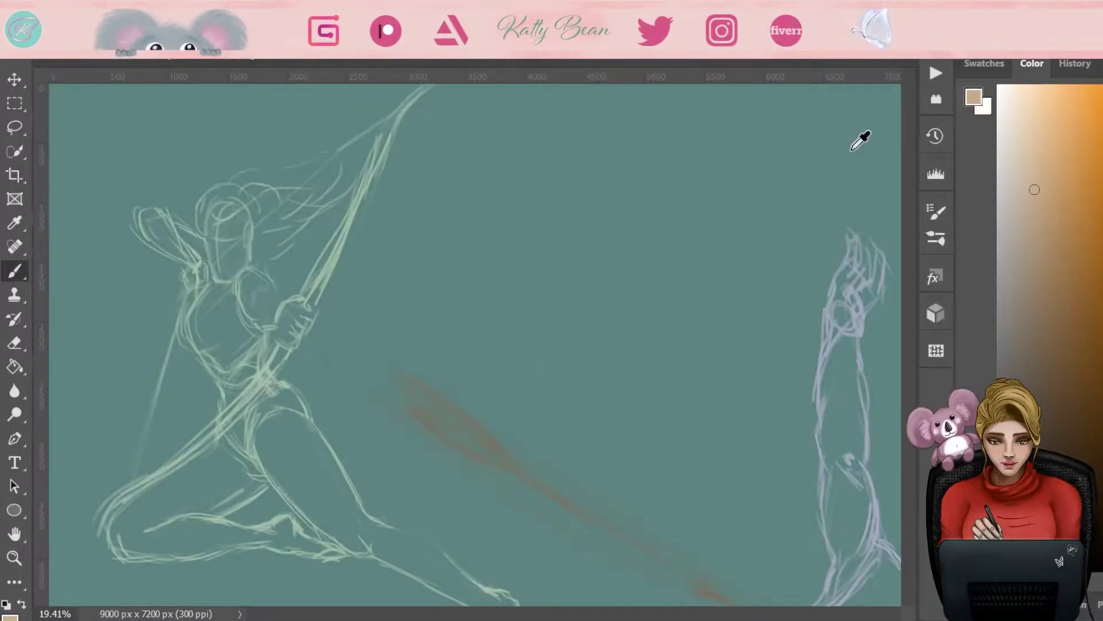
{"action": "mouse_move", "coordinate": [234, 244]}
{"action": "left_mouse_down"}
{"action": "mouse_move", "coordinate": [230, 267]}
{"action": "mouse_move", "coordinate": [242, 243]}
{"action": "mouse_move", "coordinate": [230, 223]}
{"action": "mouse_move", "coordinate": [271, 326]}
{"action": "mouse_move", "coordinate": [275, 293]}
{"action": "mouse_move", "coordinate": [310, 323]}
{"action": "mouse_move", "coordinate": [293, 342]}
{"action": "left_mouse_up"}
{"action": "left_click", "coordinate": [240, 284], "text": "alt"}
{"action": "left_click_drag", "start_coordinate": [247, 282], "coordinate": [262, 309]}
{"action": "mouse_move", "coordinate": [144, 215]}
{"action": "left_mouse_down"}
{"action": "mouse_move", "coordinate": [196, 258]}
{"action": "mouse_move", "coordinate": [206, 330]}
{"action": "mouse_move", "coordinate": [252, 344]}
{"action": "left_mouse_up"}
{"action": "left_click", "coordinate": [279, 279], "text": "alt"}
{"action": "left_click", "coordinate": [230, 247], "text": "alt"}
{"action": "left_click", "coordinate": [242, 293], "text": "alt"}
{"action": "left_click", "coordinate": [218, 322], "text": "alt"}
Step: Paint skin tones over the archer's torso and the thigh of the extended leg, sampling lighter and darker shades
{"action": "mouse_move", "coordinate": [207, 293]}
{"action": "left_mouse_down"}
{"action": "mouse_move", "coordinate": [241, 351]}
{"action": "mouse_move", "coordinate": [209, 339]}
{"action": "left_mouse_up"}
{"action": "left_click", "coordinate": [201, 321], "text": "alt"}
{"action": "left_click", "coordinate": [198, 319], "text": "alt"}
{"action": "mouse_move", "coordinate": [236, 299]}
{"action": "left_mouse_down"}
{"action": "mouse_move", "coordinate": [247, 368]}
{"action": "mouse_move", "coordinate": [229, 403]}
{"action": "left_mouse_up"}
{"action": "left_click", "coordinate": [253, 363], "text": "alt"}
{"action": "left_click", "coordinate": [210, 340], "text": "alt"}
{"action": "mouse_move", "coordinate": [218, 350]}
{"action": "left_mouse_down"}
{"action": "mouse_move", "coordinate": [239, 442]}
{"action": "mouse_move", "coordinate": [276, 419]}
{"action": "mouse_move", "coordinate": [356, 518]}
{"action": "left_mouse_up"}
{"action": "left_click", "coordinate": [270, 402], "text": "alt"}
{"action": "left_click_drag", "start_coordinate": [276, 414], "coordinate": [362, 540]}
Step: Build up shading on the archer's arm, waist and hips with sampled brown and beige skin tones
{"action": "scroll", "coordinate": [822, 202], "scroll_direction": "down", "scroll_amount": 3}
{"action": "scroll", "coordinate": [822, 202], "scroll_direction": "right", "scroll_amount": 2}
{"action": "left_click", "coordinate": [252, 374], "text": "alt"}
{"action": "left_click_drag", "start_coordinate": [230, 322], "coordinate": [264, 390]}
{"action": "left_click_drag", "start_coordinate": [173, 253], "coordinate": [212, 339]}
{"action": "left_click", "coordinate": [190, 299], "text": "alt"}
{"action": "left_click_drag", "start_coordinate": [196, 299], "coordinate": [270, 391]}
{"action": "left_click", "coordinate": [279, 393], "text": "alt"}
{"action": "left_click_drag", "start_coordinate": [201, 333], "coordinate": [345, 439]}
{"action": "left_click", "coordinate": [278, 394], "text": "alt"}
{"action": "left_click_drag", "start_coordinate": [279, 402], "coordinate": [327, 414]}
Step: Paint and blend the remaining skin areas of the archer's arms and legs with sampled light and shadow tones
{"action": "scroll", "coordinate": [355, 281], "scroll_direction": "left", "scroll_amount": 4}
{"action": "mouse_move", "coordinate": [325, 288]}
{"action": "left_mouse_down"}
{"action": "mouse_move", "coordinate": [348, 299]}
{"action": "mouse_move", "coordinate": [362, 339]}
{"action": "left_mouse_up"}
{"action": "left_click", "coordinate": [345, 322], "text": "alt"}
{"action": "left_click", "coordinate": [321, 311], "text": "alt"}
{"action": "mouse_move", "coordinate": [242, 321]}
{"action": "left_mouse_down"}
{"action": "mouse_move", "coordinate": [310, 385]}
{"action": "mouse_move", "coordinate": [402, 359]}
{"action": "left_mouse_up"}
{"action": "left_click", "coordinate": [345, 367], "text": "alt"}
{"action": "mouse_move", "coordinate": [285, 376]}
{"action": "left_mouse_down"}
{"action": "mouse_move", "coordinate": [414, 374]}
{"action": "mouse_move", "coordinate": [356, 368]}
{"action": "left_mouse_up"}
{"action": "left_click", "coordinate": [320, 340], "text": "alt"}
{"action": "left_click", "coordinate": [275, 362], "text": "alt"}
{"action": "left_click", "coordinate": [379, 365], "text": "alt"}
{"action": "left_click_drag", "start_coordinate": [275, 362], "coordinate": [376, 382]}
{"action": "left_click_drag", "start_coordinate": [236, 386], "coordinate": [307, 389]}
{"action": "left_click", "coordinate": [408, 359], "text": "alt"}
{"action": "left_click_drag", "start_coordinate": [522, 369], "coordinate": [447, 530]}
Step: Paint the archer's dark brown hair over the head and in strands streaming back toward the bow
{"action": "left_click_drag", "start_coordinate": [252, 195], "coordinate": [333, 221]}
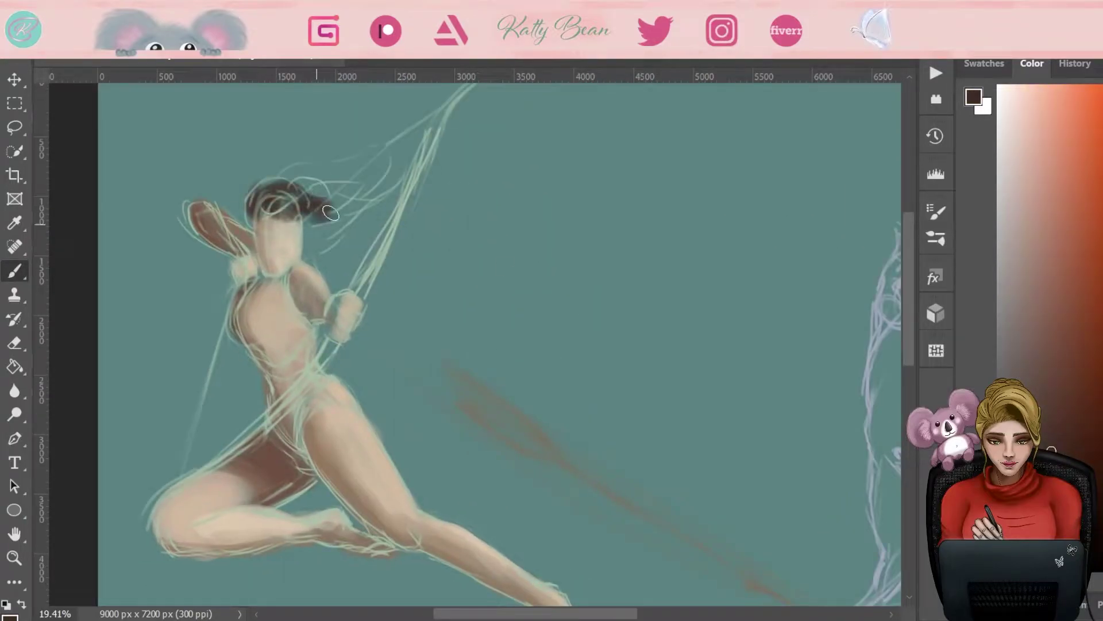
{"action": "left_click_drag", "start_coordinate": [310, 172], "coordinate": [371, 241]}
{"action": "mouse_move", "coordinate": [287, 150]}
{"action": "left_mouse_down"}
{"action": "mouse_move", "coordinate": [366, 196]}
{"action": "mouse_move", "coordinate": [345, 221]}
{"action": "left_mouse_up"}
{"action": "left_click", "coordinate": [322, 190], "text": "alt"}
{"action": "left_click_drag", "start_coordinate": [264, 173], "coordinate": [319, 253]}
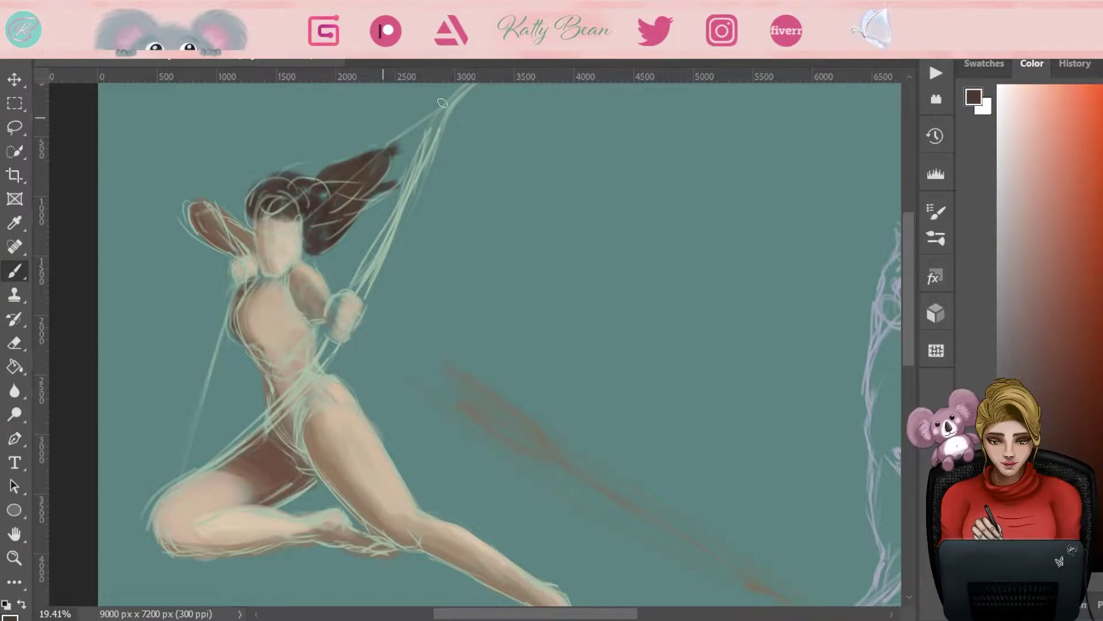
{"action": "left_click", "coordinate": [310, 218], "text": "alt"}
{"action": "left_click_drag", "start_coordinate": [270, 198], "coordinate": [327, 195]}
{"action": "left_click_drag", "start_coordinate": [403, 163], "coordinate": [362, 212]}
Step: Lighten the forehead and shade one side of the archer's face on Layer 7
{"action": "key", "text": "F7"}
{"action": "scroll", "coordinate": [257, 229], "scroll_direction": "up", "scroll_amount": 5}
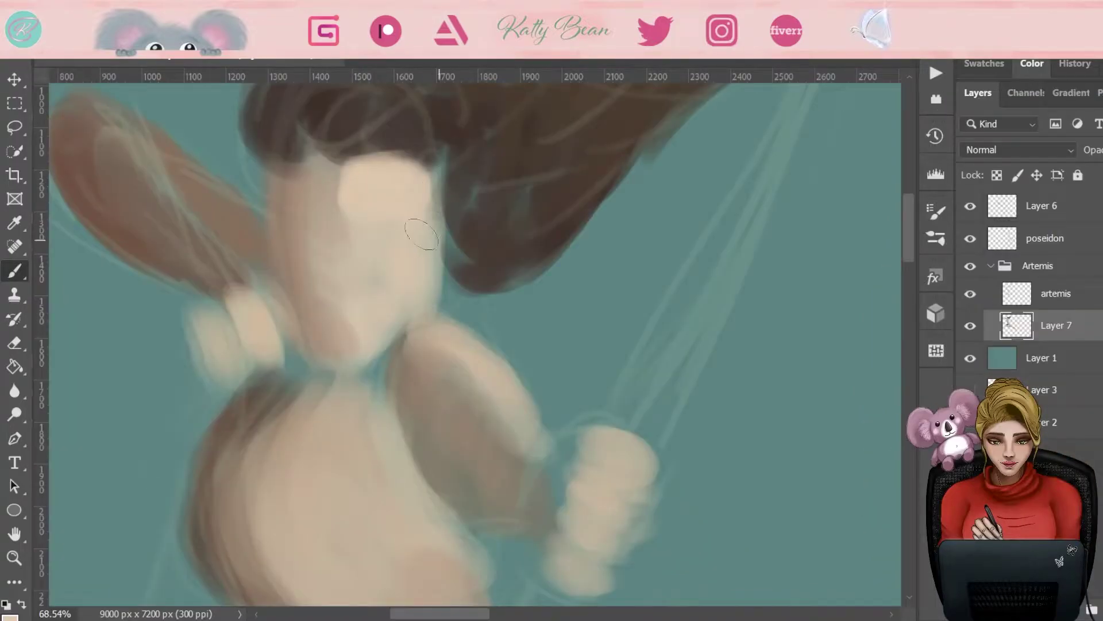
{"action": "mouse_move", "coordinate": [270, 166]}
{"action": "left_mouse_down"}
{"action": "mouse_move", "coordinate": [319, 213]}
{"action": "mouse_move", "coordinate": [322, 253]}
{"action": "left_mouse_up"}
{"action": "mouse_move", "coordinate": [282, 213]}
{"action": "left_mouse_down"}
{"action": "mouse_move", "coordinate": [330, 270]}
{"action": "mouse_move", "coordinate": [395, 233]}
{"action": "mouse_move", "coordinate": [417, 244]}
{"action": "left_mouse_up"}
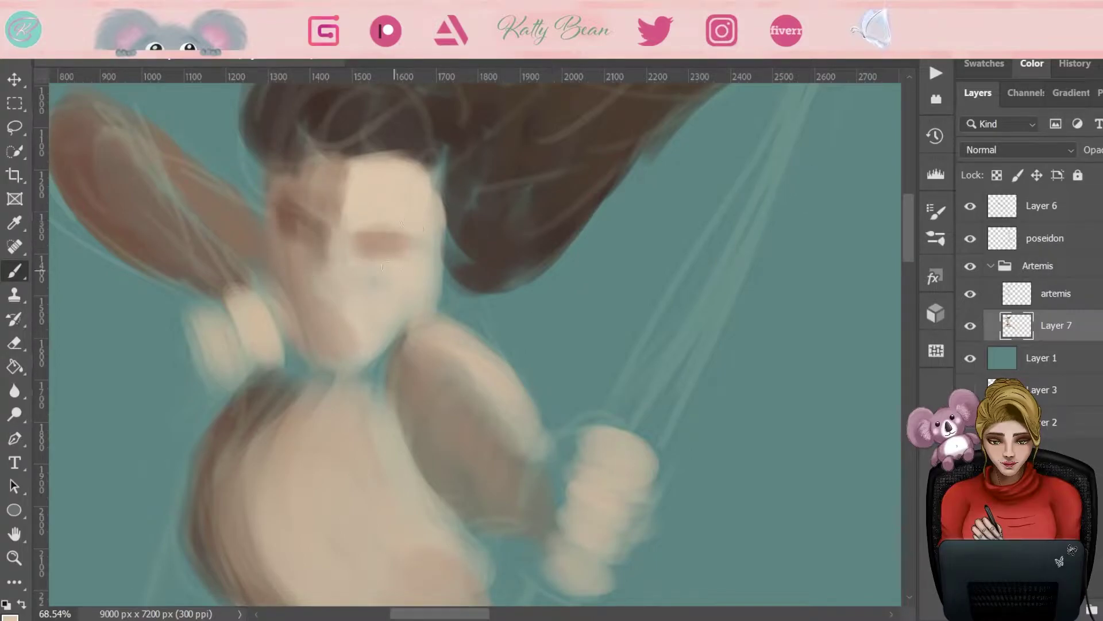
Step: Paint dark eye sockets and define the nose and adjacent cheek shadow on the archer's face
{"action": "mouse_move", "coordinate": [322, 242]}
{"action": "left_mouse_down"}
{"action": "mouse_move", "coordinate": [345, 235]}
{"action": "mouse_move", "coordinate": [367, 231]}
{"action": "mouse_move", "coordinate": [344, 215]}
{"action": "mouse_move", "coordinate": [365, 203]}
{"action": "mouse_move", "coordinate": [331, 233]}
{"action": "mouse_move", "coordinate": [285, 204]}
{"action": "mouse_move", "coordinate": [313, 247]}
{"action": "left_mouse_up"}
{"action": "left_click_drag", "start_coordinate": [357, 242], "coordinate": [399, 262]}
{"action": "left_click", "coordinate": [332, 286], "text": "alt"}
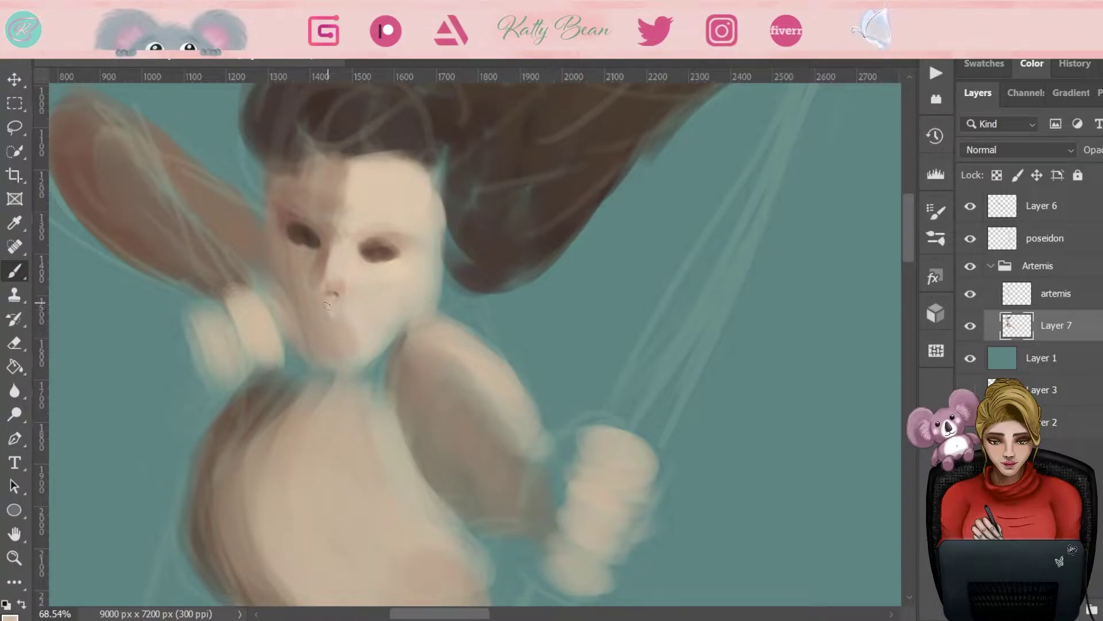
{"action": "left_click_drag", "start_coordinate": [311, 282], "coordinate": [282, 247]}
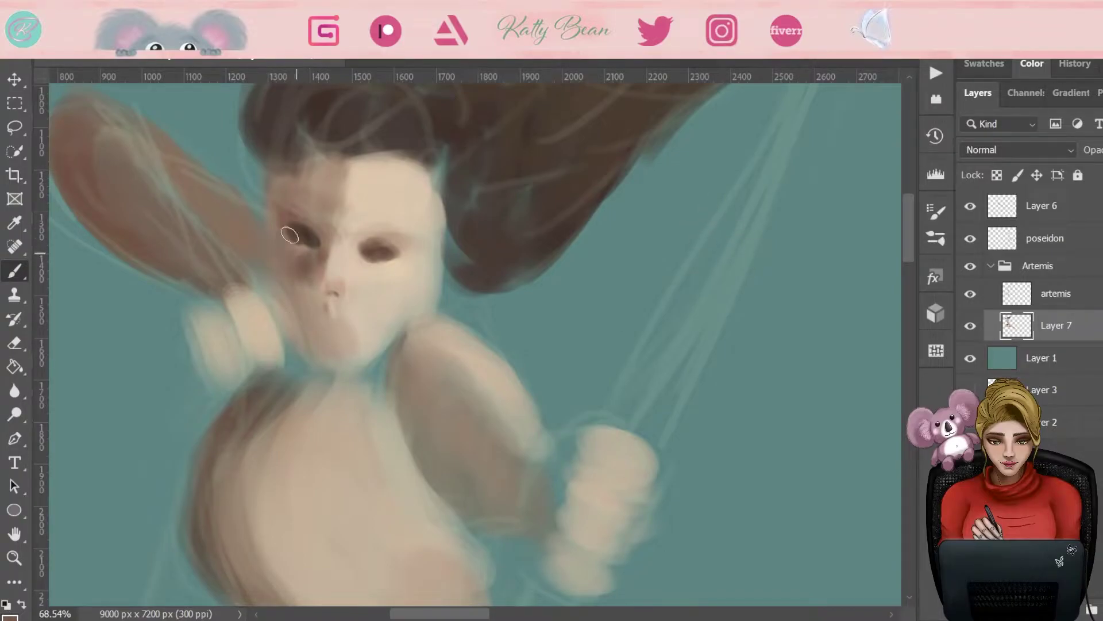
Step: Sample a face tone for the Brush and hide the artemis sketch layer
{"action": "key", "text": "e"}
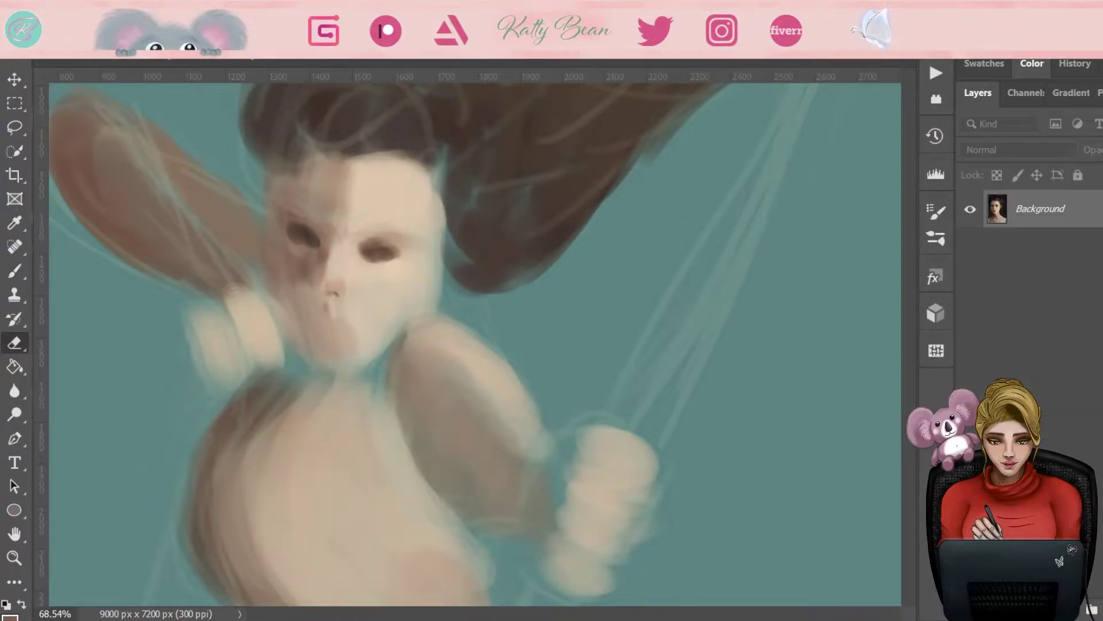
{"action": "double_click", "coordinate": [979, 99]}
{"action": "key", "text": "b"}
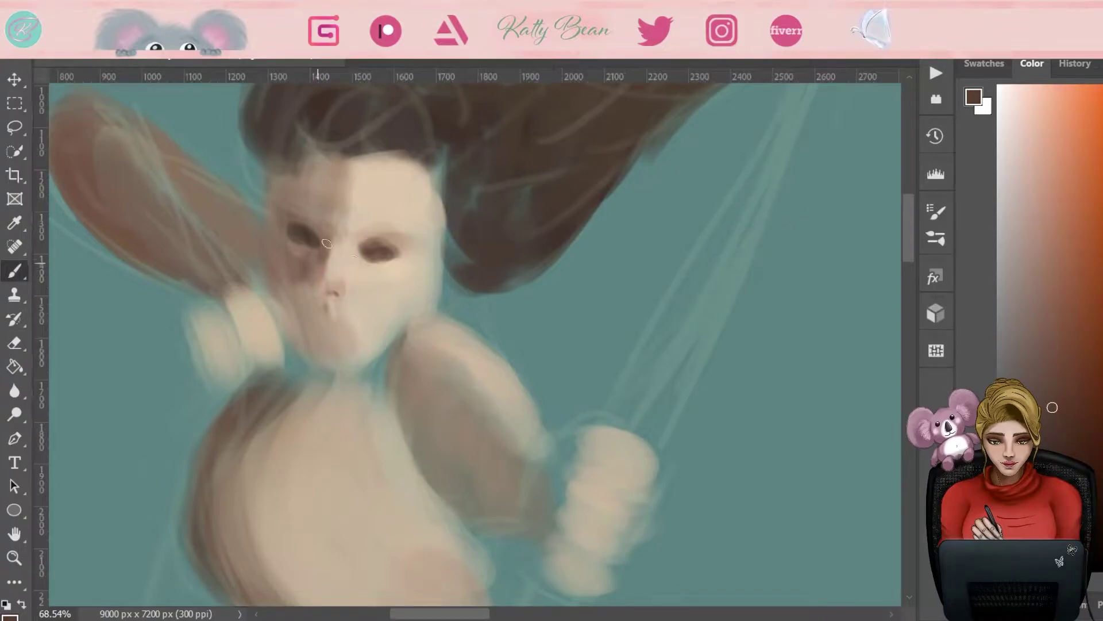
{"action": "left_click", "coordinate": [323, 280], "text": "alt"}
{"action": "key", "text": "ctrl+comma"}
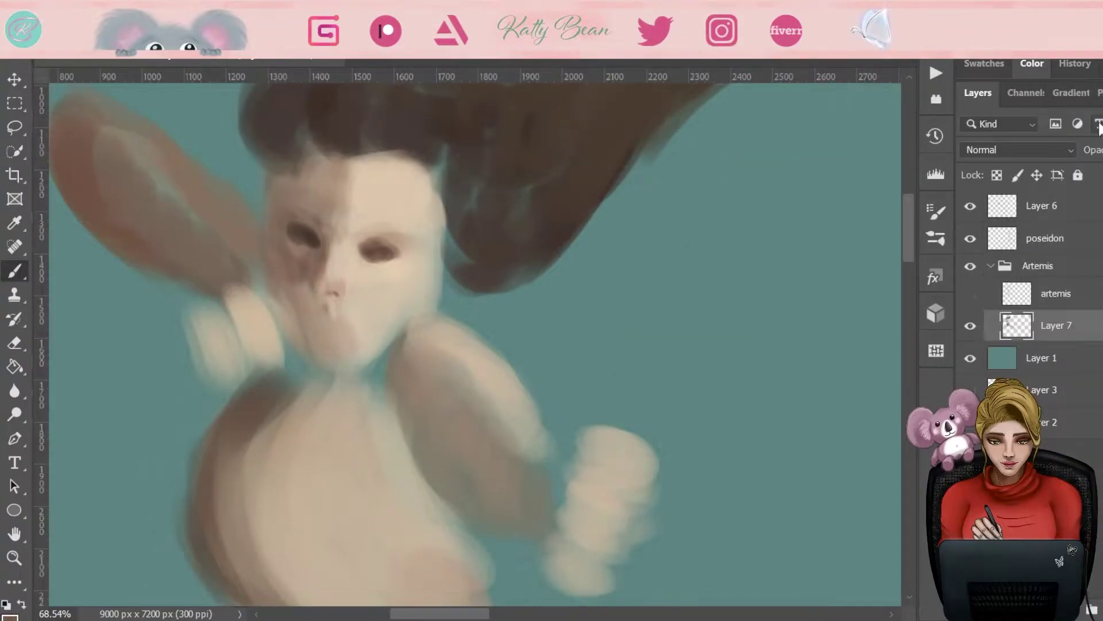
Step: Refine the nose shading, paint thin brown eyebrows, and erase stray paint along the face's shadowed edge
{"action": "left_click", "coordinate": [346, 324], "text": "alt"}
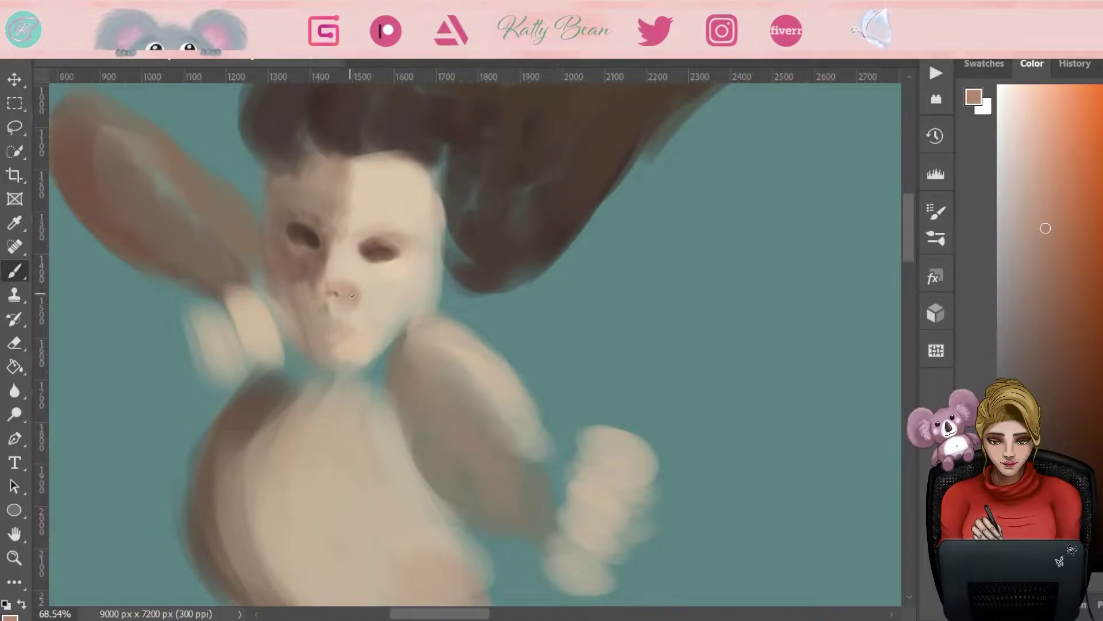
{"action": "left_click", "coordinate": [340, 291], "text": "alt"}
{"action": "left_click", "coordinate": [379, 247], "text": "alt"}
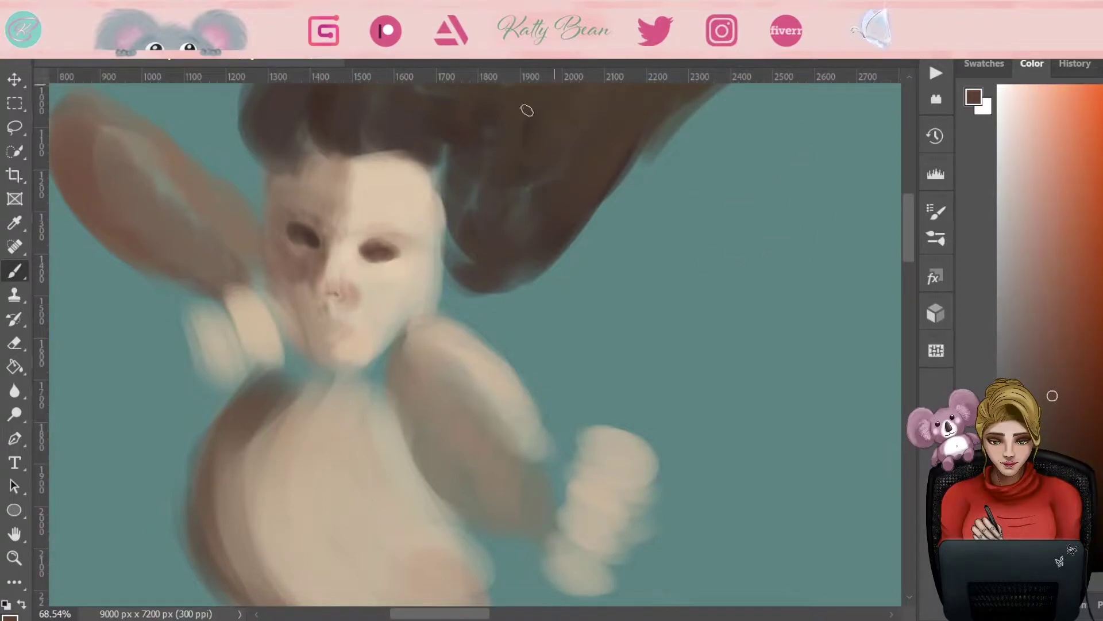
{"action": "left_click_drag", "start_coordinate": [393, 230], "coordinate": [413, 237]}
{"action": "key", "text": "e"}
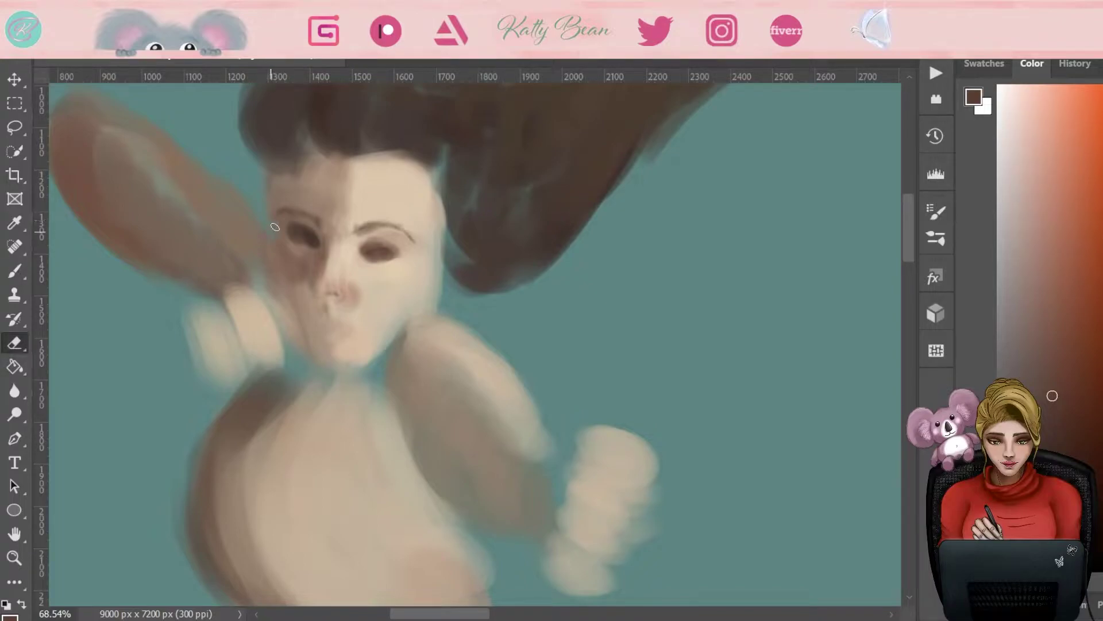
Step: Smooth the archer's chin, jaw and cheek with sampled skin tones
{"action": "key", "text": "b"}
{"action": "left_click", "coordinate": [343, 370], "text": "alt"}
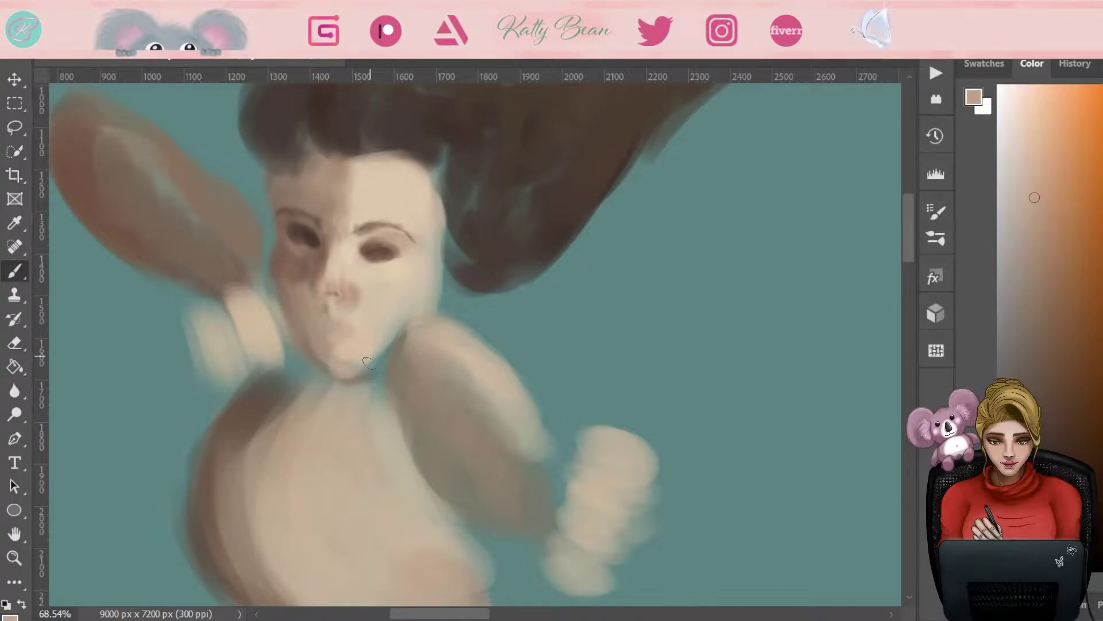
{"action": "left_click", "coordinate": [365, 271], "text": "alt"}
{"action": "left_click", "coordinate": [376, 245], "text": "alt"}
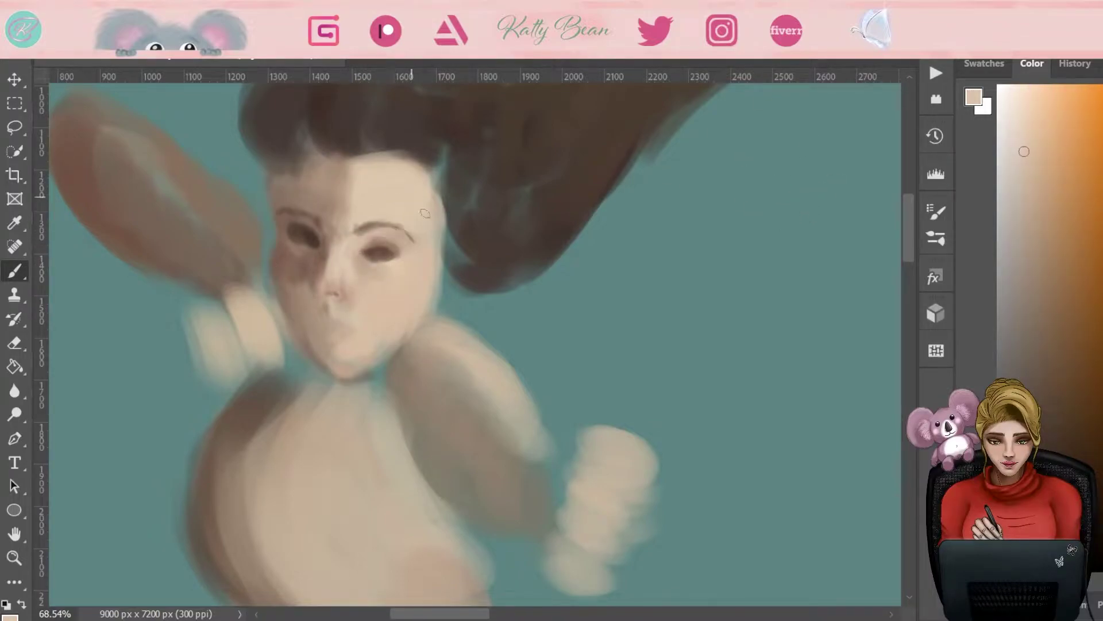
Step: Paint the eye on the lit side of the face with a blue-grey iris and black pupil
{"action": "left_click", "coordinate": [600, 190], "text": "alt"}
{"action": "left_click", "coordinate": [1006, 285]}
{"action": "left_click_drag", "start_coordinate": [368, 248], "coordinate": [391, 253]}
{"action": "key", "text": "z"}
{"action": "key", "text": "b"}
{"action": "key", "text": "d"}
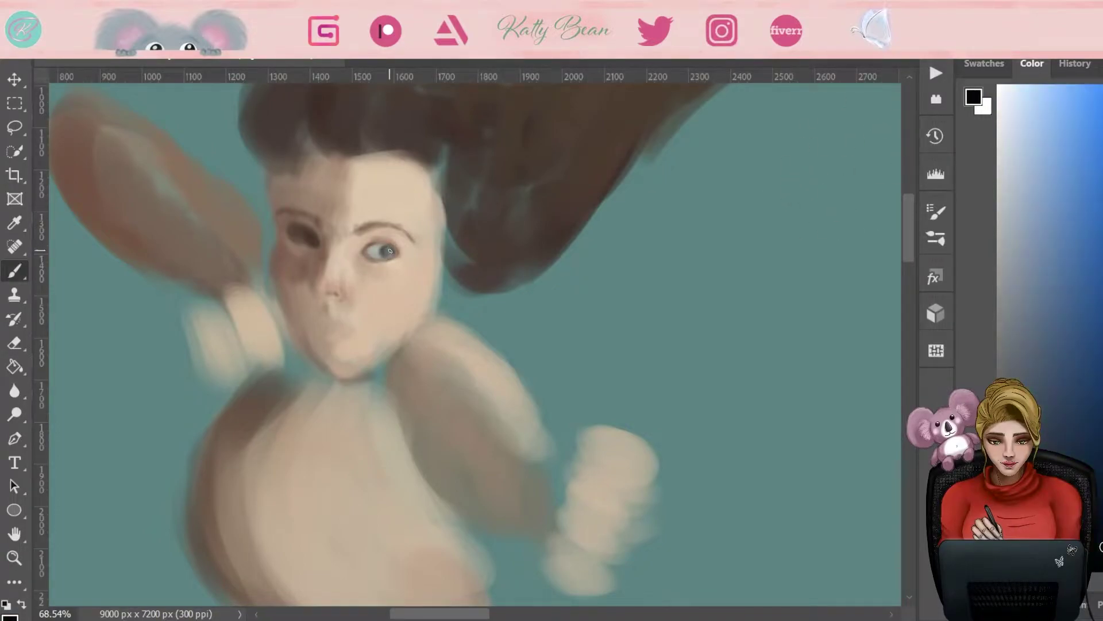
Step: Define the lit-side eye's lids and lash line and thicken its eyebrow with sampled dark browns
{"action": "left_click", "coordinate": [500, 241], "text": "alt"}
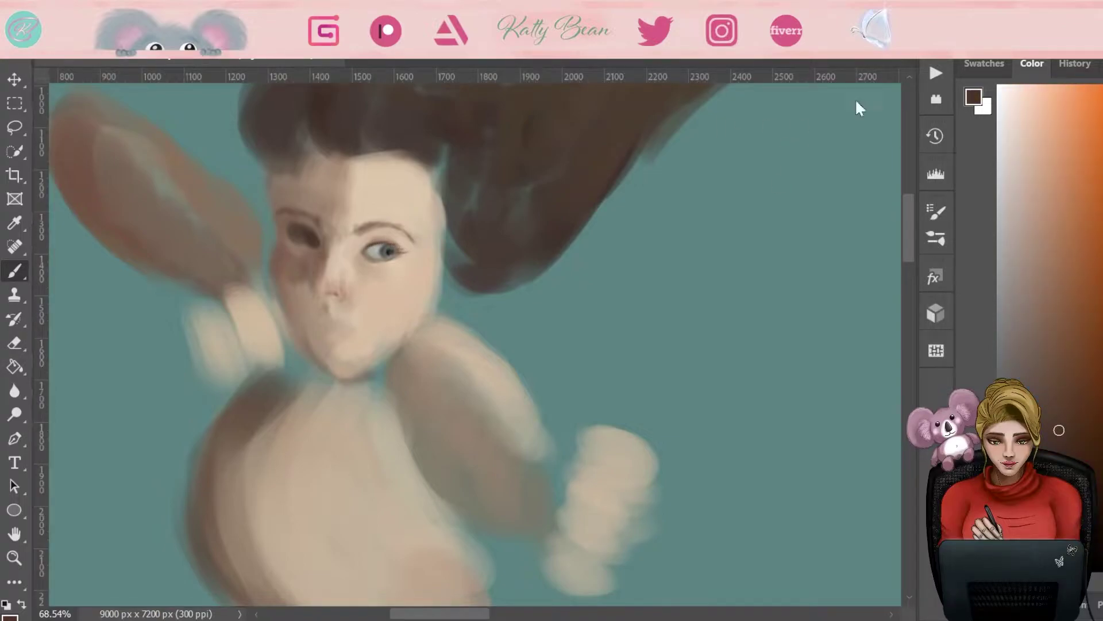
{"action": "left_click", "coordinate": [363, 252], "text": "alt"}
{"action": "left_click", "coordinate": [541, 193], "text": "alt"}
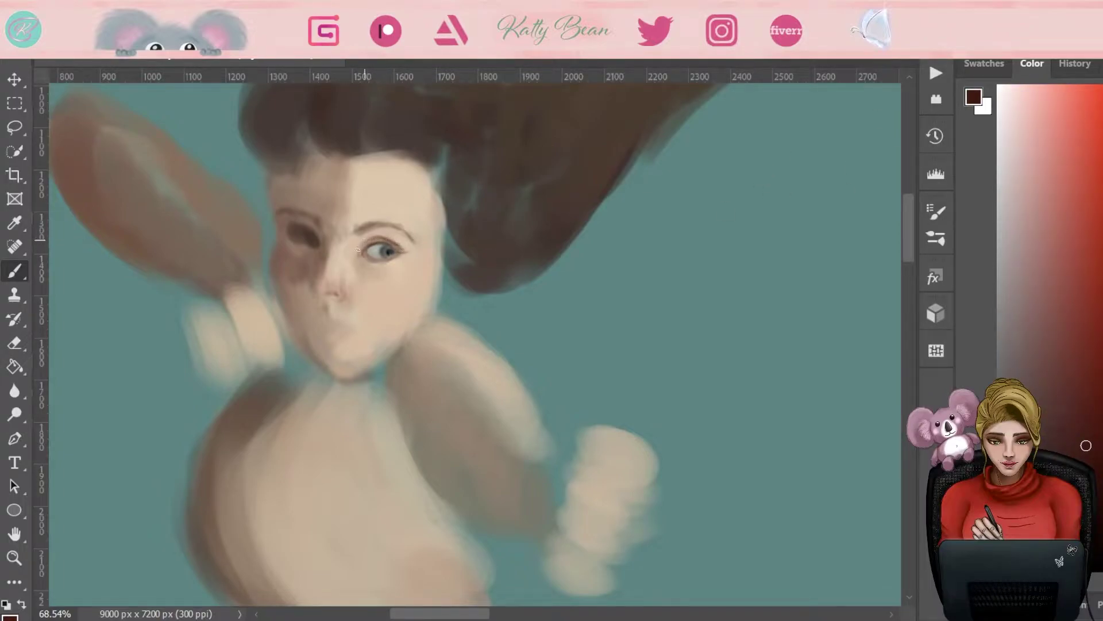
{"action": "left_click", "coordinate": [396, 238], "text": "alt"}
{"action": "left_click", "coordinate": [368, 227], "text": "alt"}
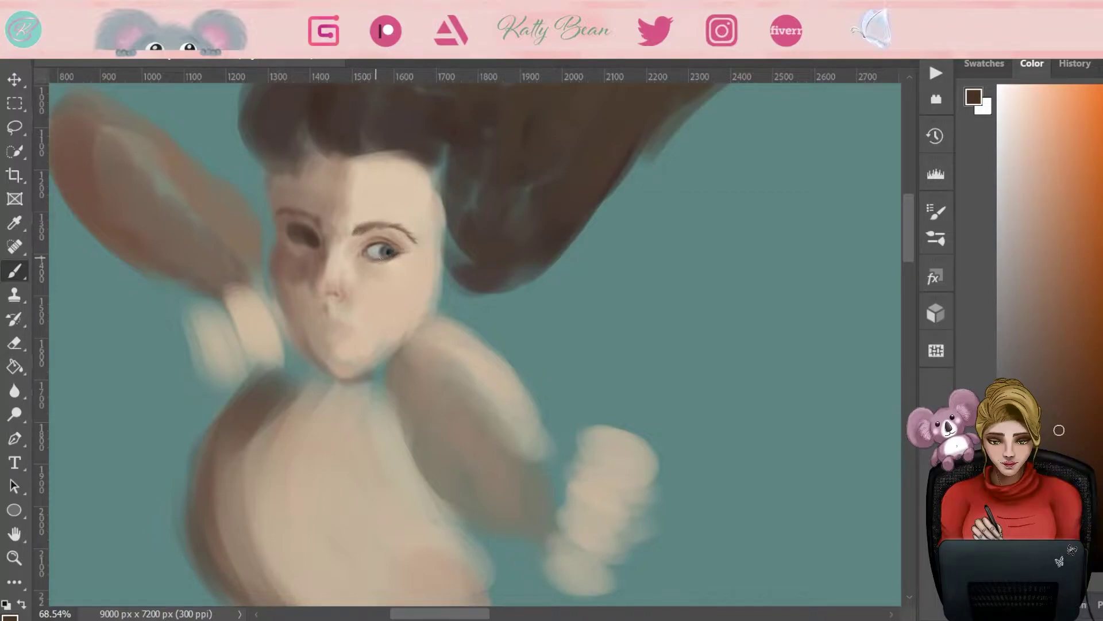
{"action": "left_click", "coordinate": [404, 99], "text": "alt"}
Step: Paint the eyeball and iris of the shadow-side eye with grey tones sampled from the finished eye
{"action": "left_click", "coordinate": [379, 250], "text": "alt"}
{"action": "left_click", "coordinate": [708, 179], "text": "alt"}
{"action": "left_click", "coordinate": [857, 463], "text": "alt"}
{"action": "mouse_move", "coordinate": [299, 232]}
{"action": "left_mouse_down"}
{"action": "mouse_move", "coordinate": [312, 239]}
{"action": "mouse_move", "coordinate": [302, 236]}
{"action": "left_mouse_up"}
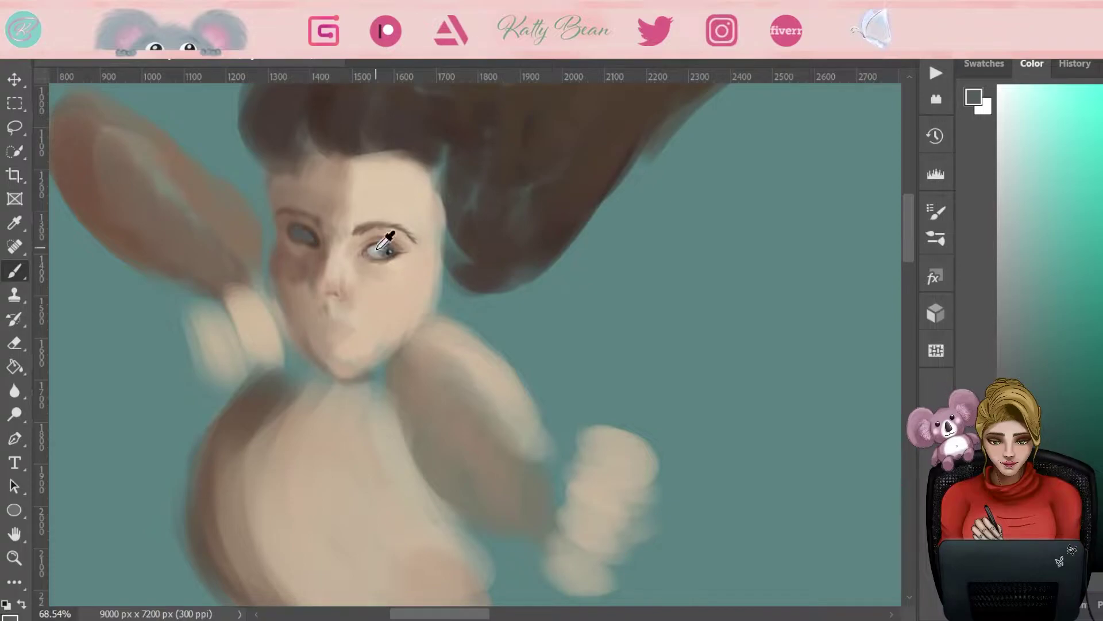
{"action": "left_click", "coordinate": [378, 249], "text": "alt"}
{"action": "left_click", "coordinate": [746, 177], "text": "alt"}
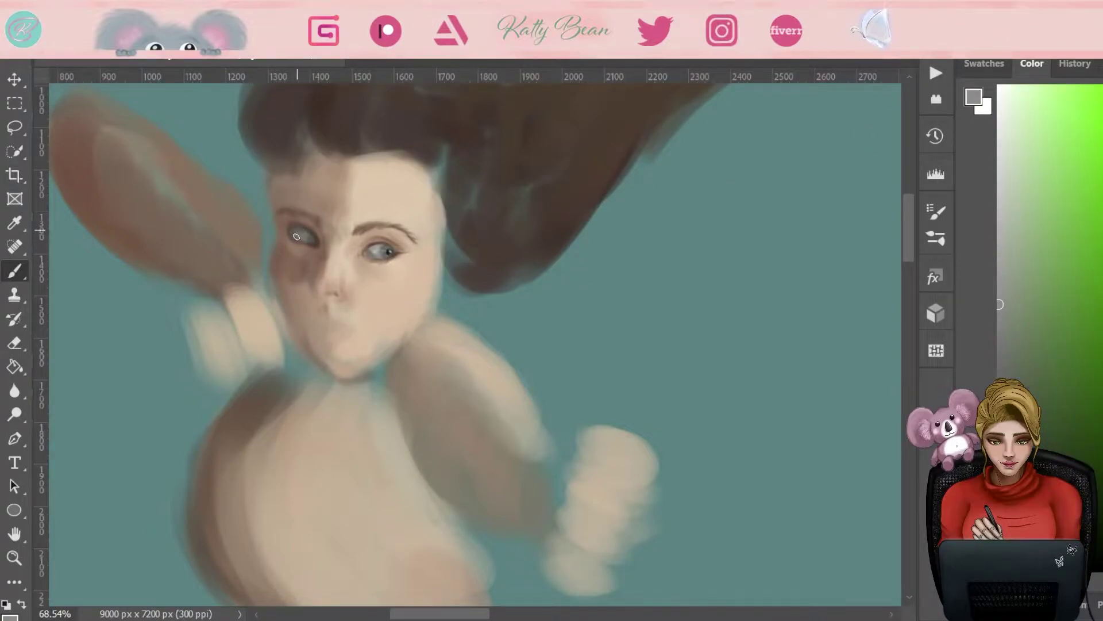
{"action": "left_click", "coordinate": [734, 179], "text": "alt"}
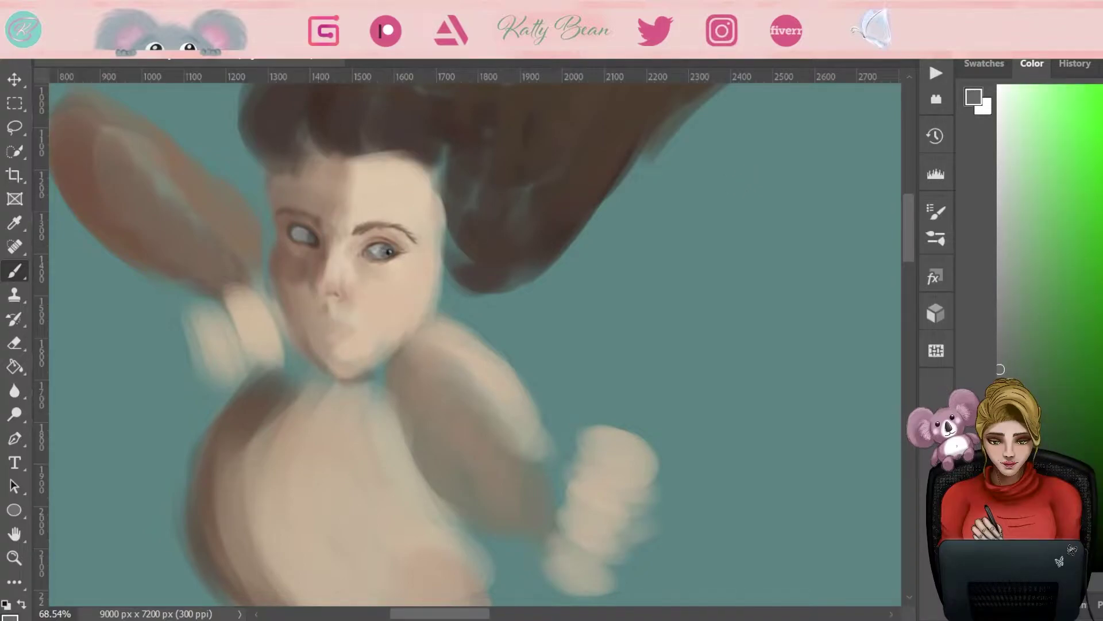
Step: Add a black pupil to the shadow-side eye and define its eyelids with sampled browns
{"action": "key", "text": "d"}
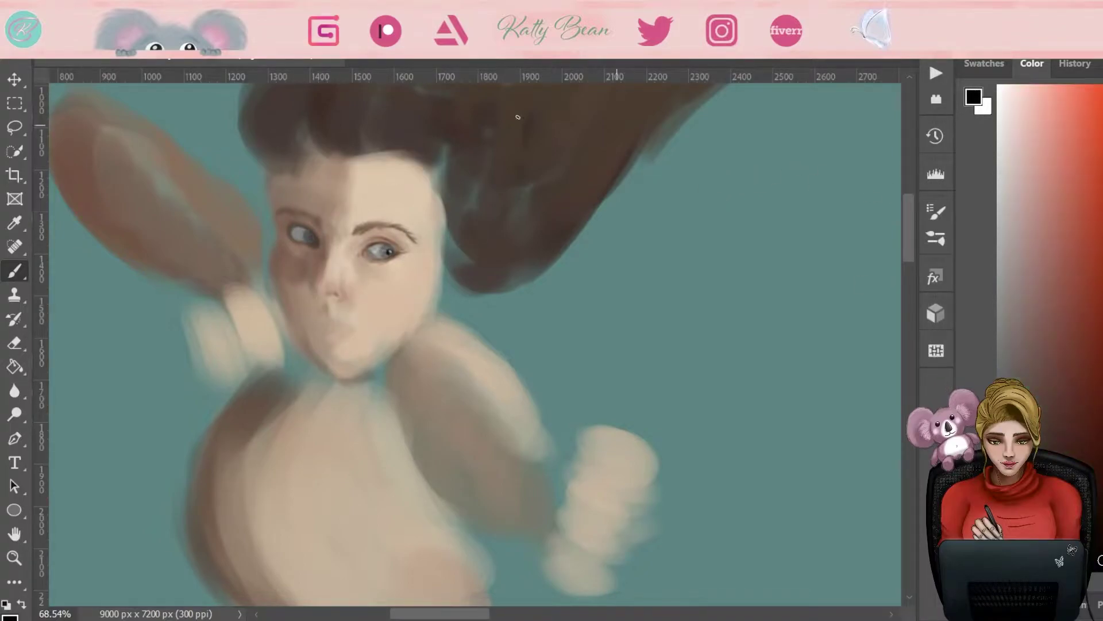
{"action": "left_click", "coordinate": [998, 174]}
{"action": "left_click", "coordinate": [453, 139], "text": "alt"}
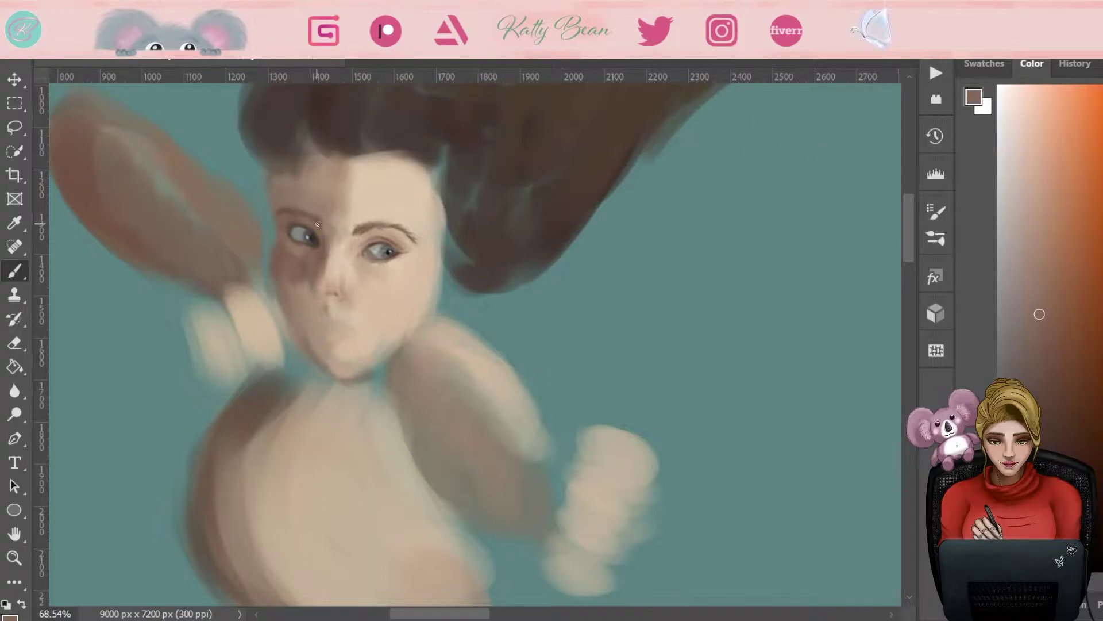
{"action": "left_click", "coordinate": [303, 220], "text": "alt"}
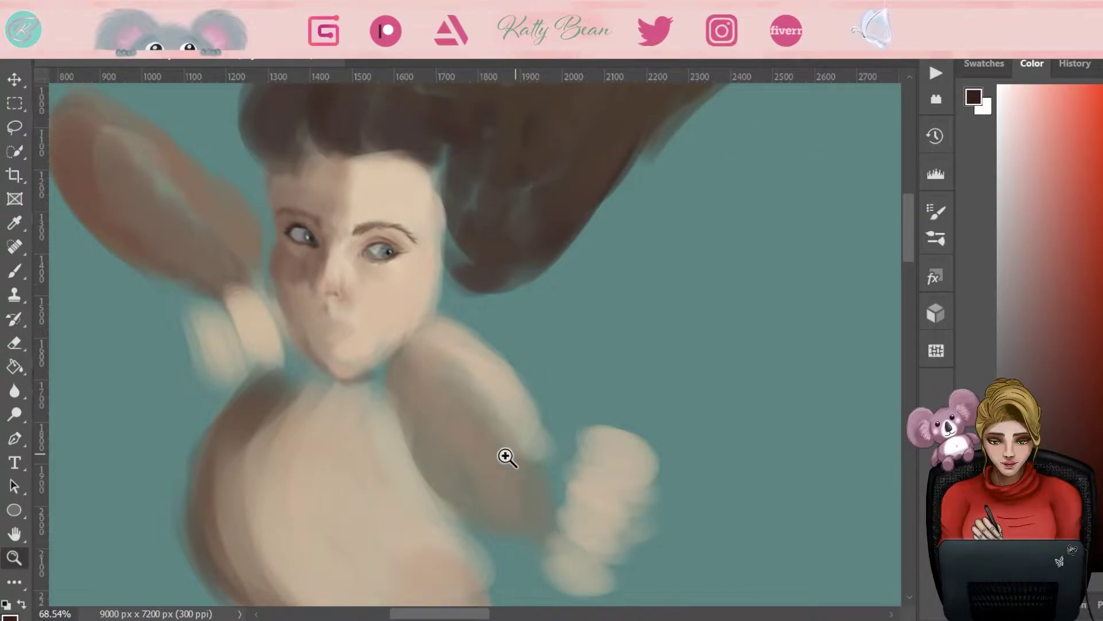
Step: Shade Artemis's nostrils, nose tip and shadow-side nose contour with sampled browns and skin tones
{"action": "scroll", "coordinate": [532, 451], "scroll_direction": "up", "scroll_amount": 3}
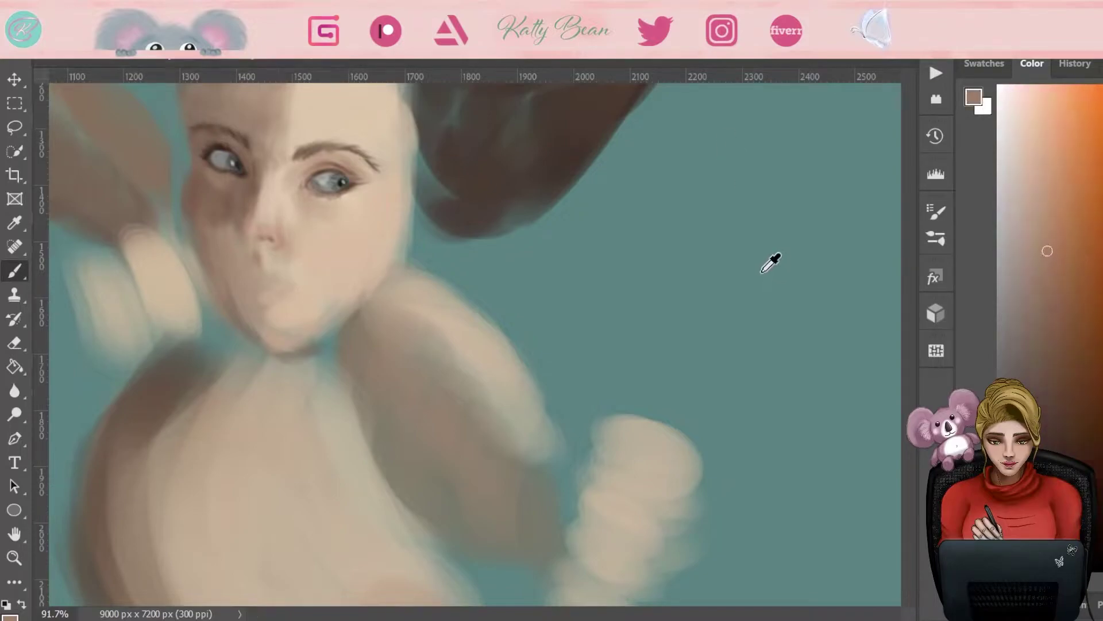
{"action": "left_click", "coordinate": [242, 254]}
{"action": "left_click", "coordinate": [227, 233], "text": "alt"}
{"action": "left_click", "coordinate": [242, 183], "text": "alt"}
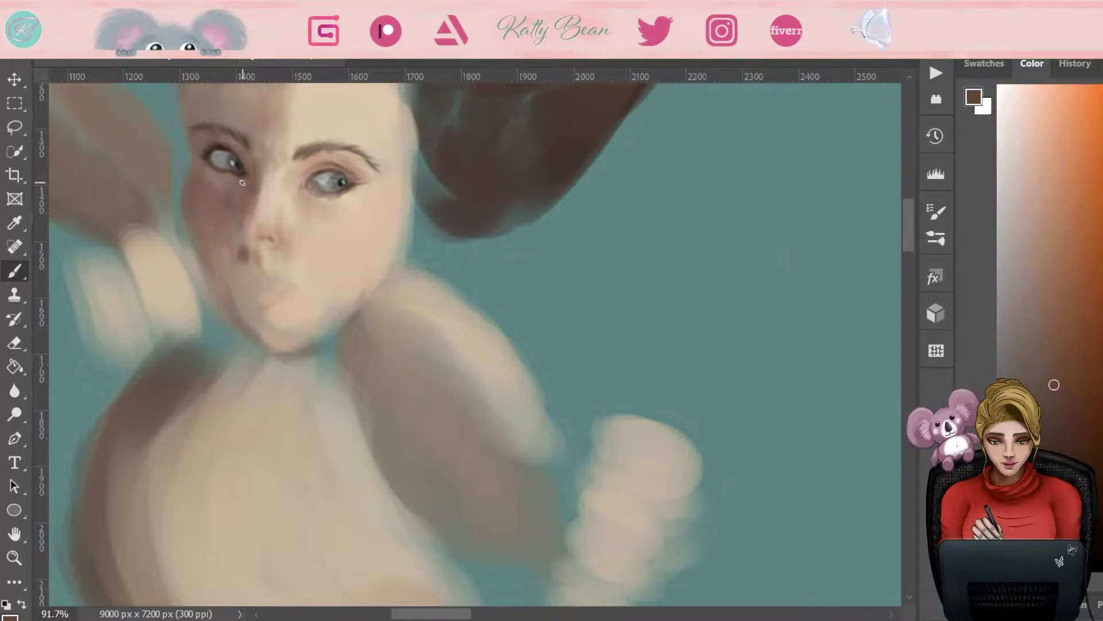
{"action": "left_click", "coordinate": [223, 204], "text": "alt"}
{"action": "left_click", "coordinate": [239, 247]}
{"action": "left_click", "coordinate": [277, 184], "text": "alt"}
{"action": "left_click", "coordinate": [776, 239], "text": "alt"}
{"action": "left_click", "coordinate": [261, 231], "text": "alt"}
Step: Shade beneath the lit-side eye and warm the cheek with sampled brown and peach tones
{"action": "left_click", "coordinate": [309, 196], "text": "alt"}
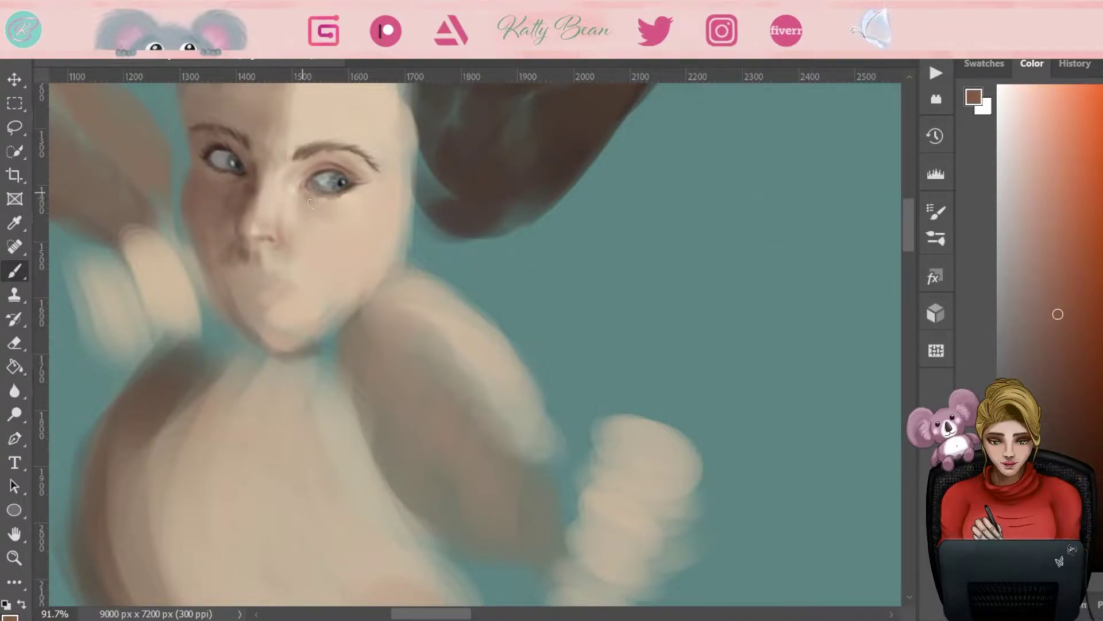
{"action": "left_click", "coordinate": [348, 201], "text": "alt"}
{"action": "left_click", "coordinate": [353, 223], "text": "alt"}
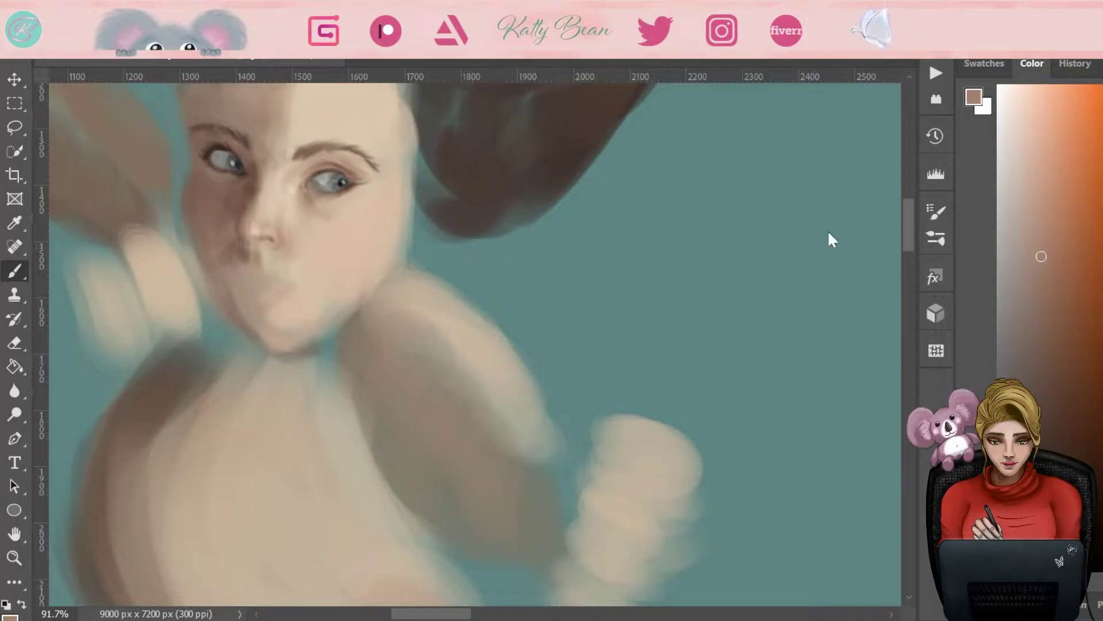
{"action": "left_click", "coordinate": [324, 259], "text": "alt"}
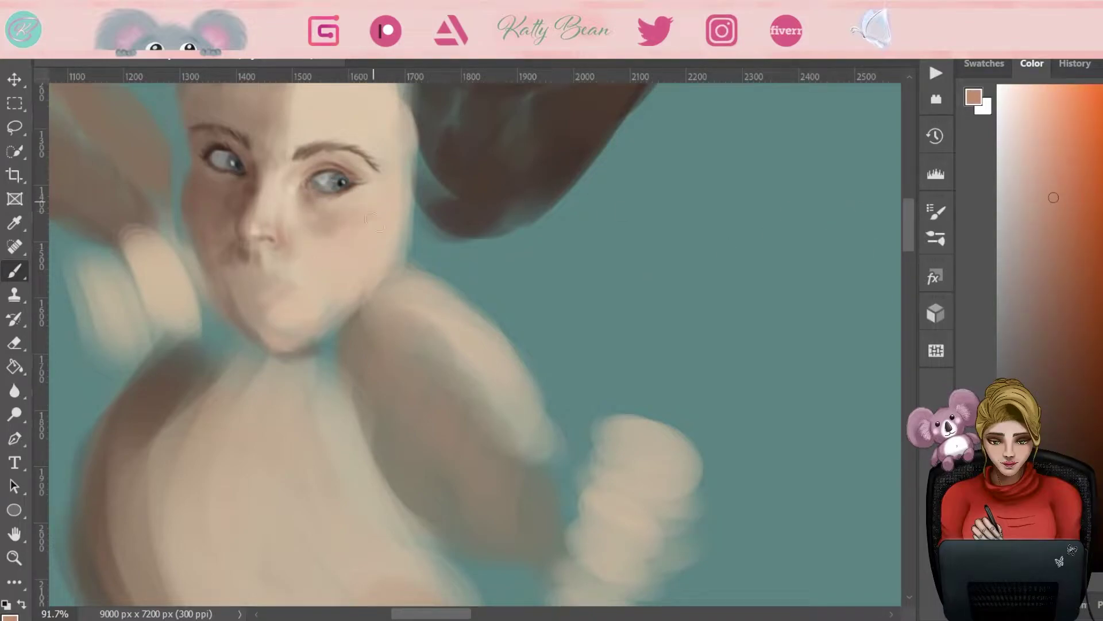
Step: Paint an ear on the lit side of the head in skin tone with reddish-brown inner shading
{"action": "left_click", "coordinate": [373, 138], "text": "alt"}
{"action": "mouse_move", "coordinate": [417, 179]}
{"action": "left_mouse_down"}
{"action": "mouse_move", "coordinate": [422, 253]}
{"action": "mouse_move", "coordinate": [426, 197]}
{"action": "left_mouse_up"}
{"action": "left_click", "coordinate": [308, 347], "text": "alt"}
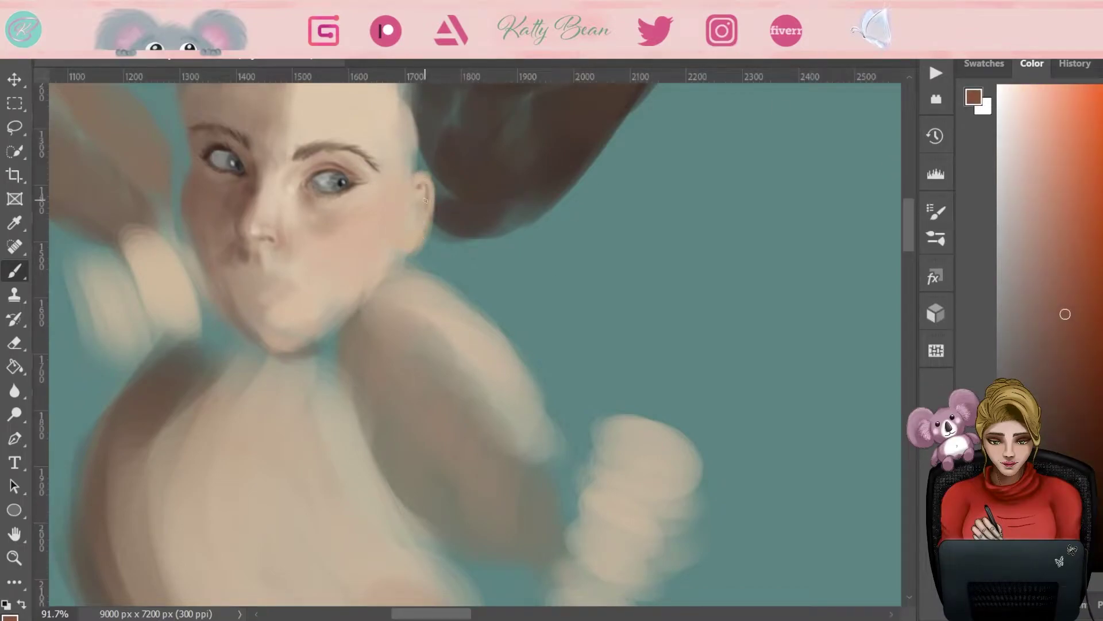
Step: Paint the upper and lower lips over the blank mouth area in red and pink tones
{"action": "left_click", "coordinate": [296, 236], "text": "alt"}
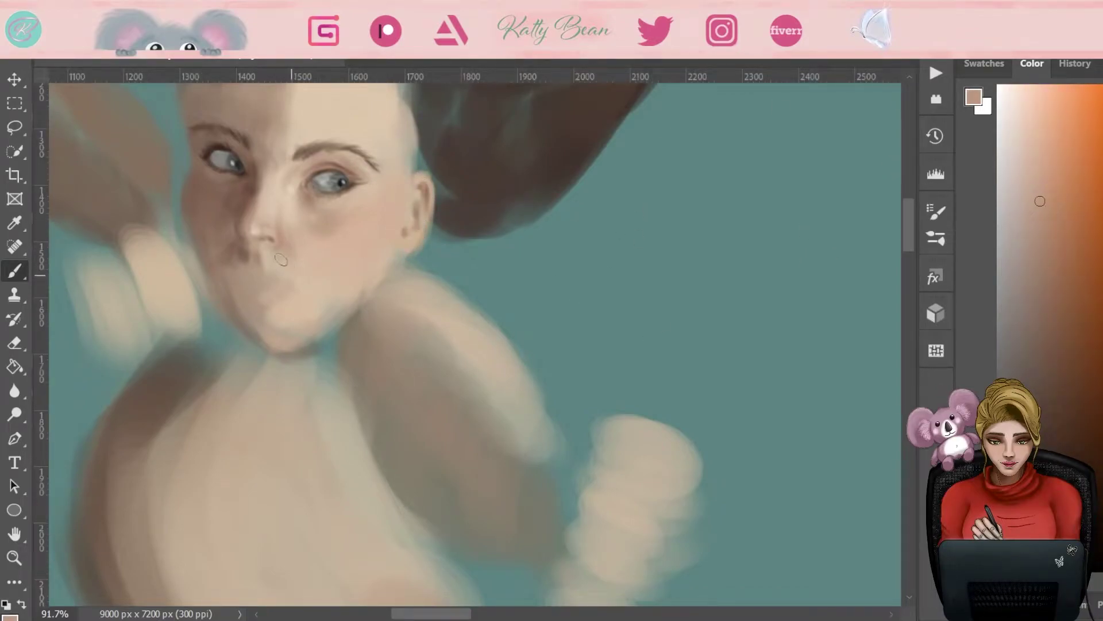
{"action": "mouse_move", "coordinate": [248, 272]}
{"action": "left_mouse_down"}
{"action": "mouse_move", "coordinate": [290, 287]}
{"action": "mouse_move", "coordinate": [256, 295]}
{"action": "left_mouse_up"}
{"action": "left_click", "coordinate": [294, 289], "text": "alt"}
{"action": "left_click", "coordinate": [241, 281], "text": "alt"}
{"action": "left_click", "coordinate": [248, 282], "text": "alt"}
{"action": "left_click", "coordinate": [253, 287], "text": "alt"}
{"action": "left_click", "coordinate": [254, 301], "text": "alt"}
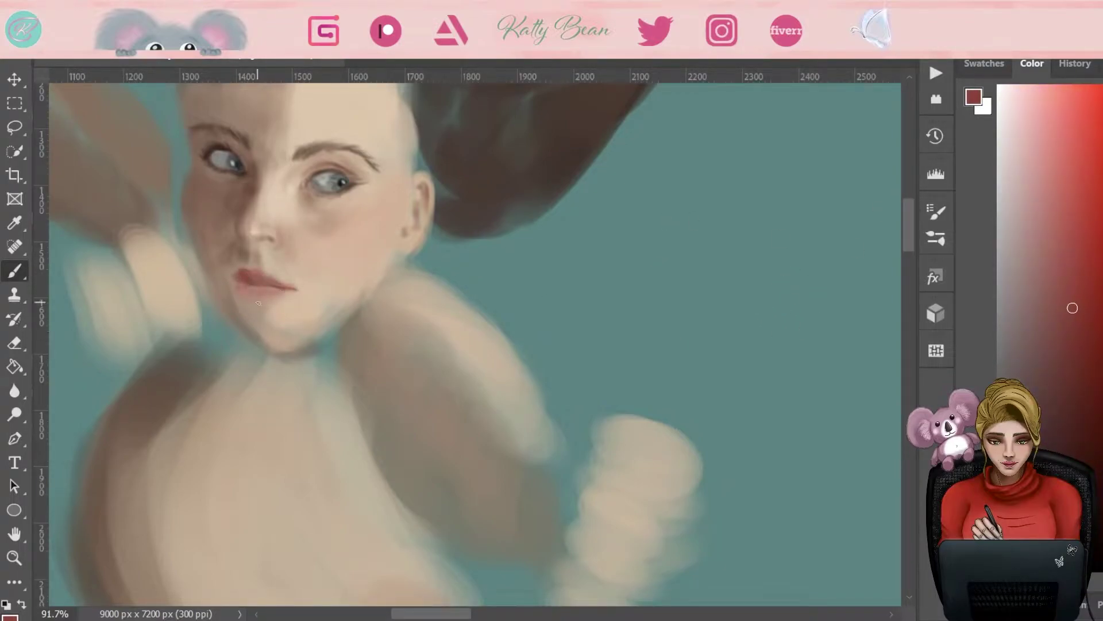
{"action": "left_click", "coordinate": [261, 284], "text": "alt"}
{"action": "left_click", "coordinate": [250, 290], "text": "alt"}
{"action": "left_click", "coordinate": [150, 159], "text": "alt"}
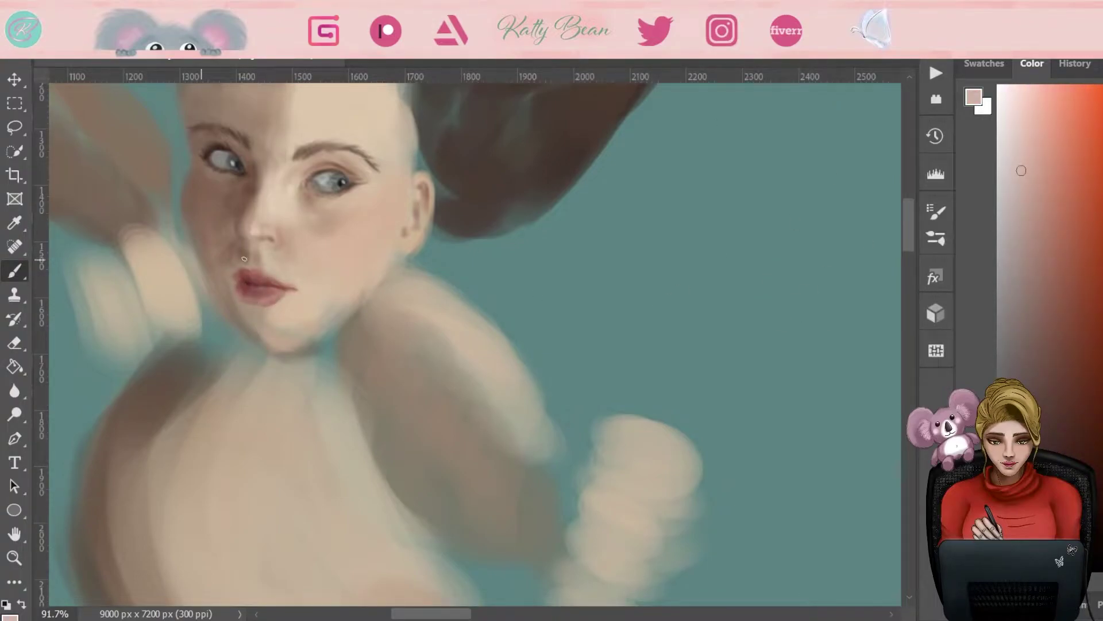
Step: Shade beneath the lower lip and shape the chin and shadow-side jaw with sampled and darker browns
{"action": "left_click", "coordinate": [256, 275], "text": "alt"}
{"action": "left_click", "coordinate": [241, 291], "text": "alt"}
{"action": "left_click", "coordinate": [282, 303], "text": "alt"}
{"action": "left_click", "coordinate": [257, 307], "text": "alt"}
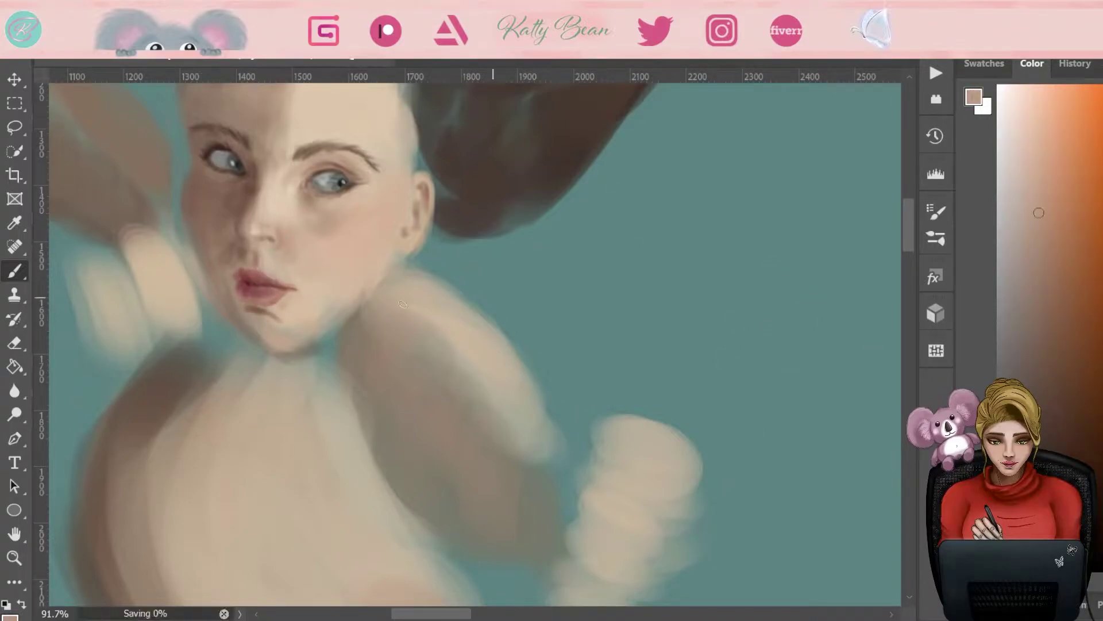
{"action": "left_click", "coordinate": [1048, 397]}
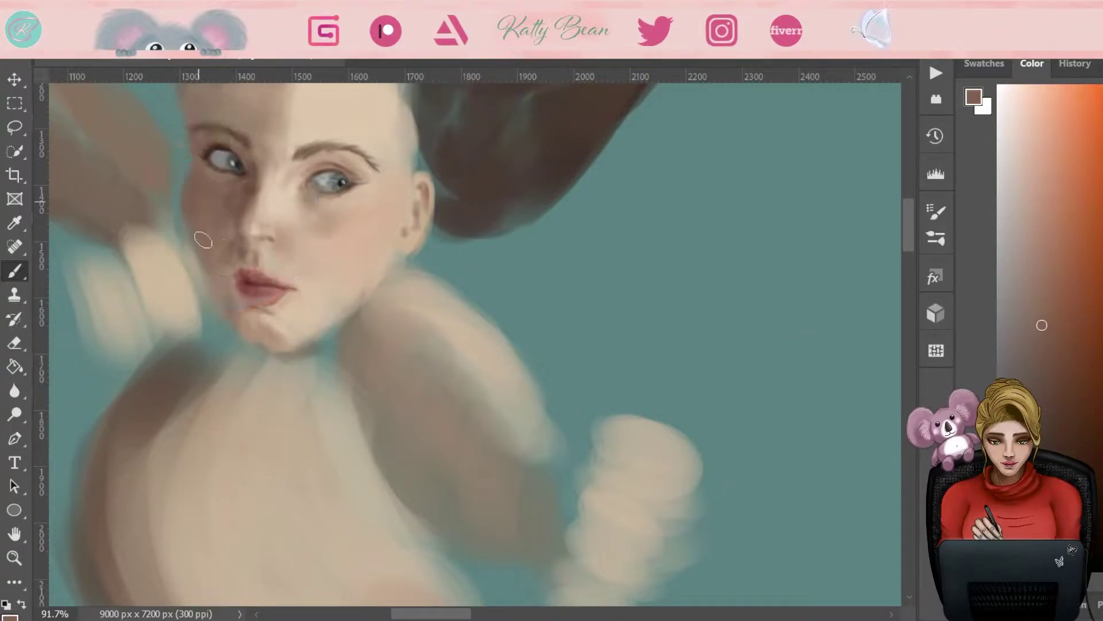
{"action": "left_click_drag", "start_coordinate": [241, 306], "coordinate": [266, 317]}
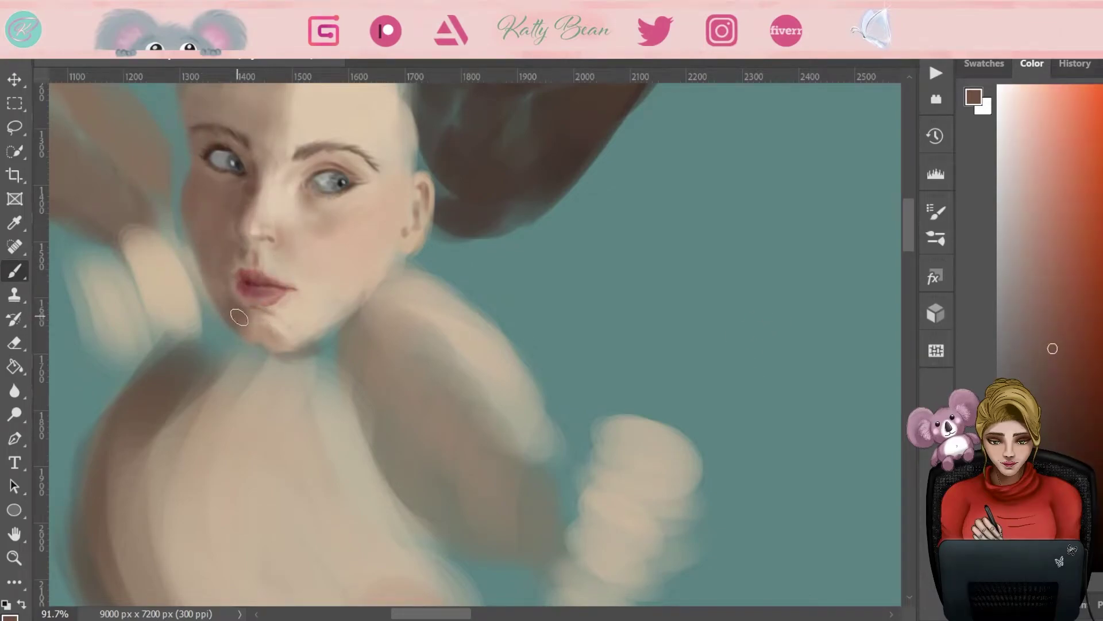
Step: Refine the lip edges with skin tones, deepen the mouth line in dark red and add pale pink highlights
{"action": "left_click", "coordinate": [257, 310], "text": "alt"}
{"action": "left_click", "coordinate": [291, 279], "text": "alt"}
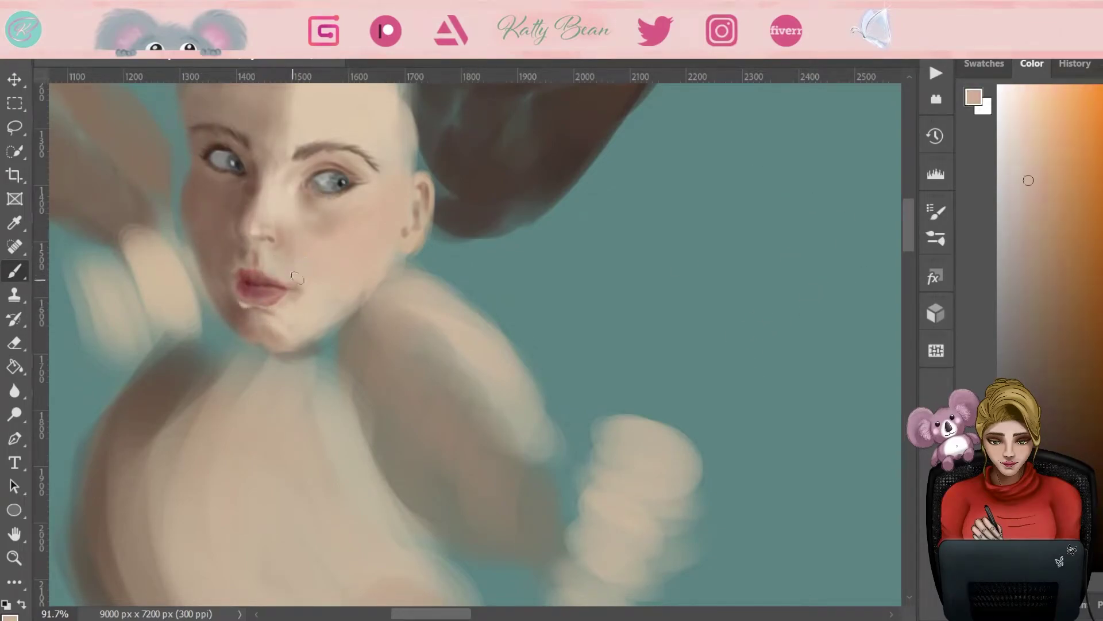
{"action": "left_click", "coordinate": [255, 270], "text": "alt"}
{"action": "left_click", "coordinate": [296, 268], "text": "alt"}
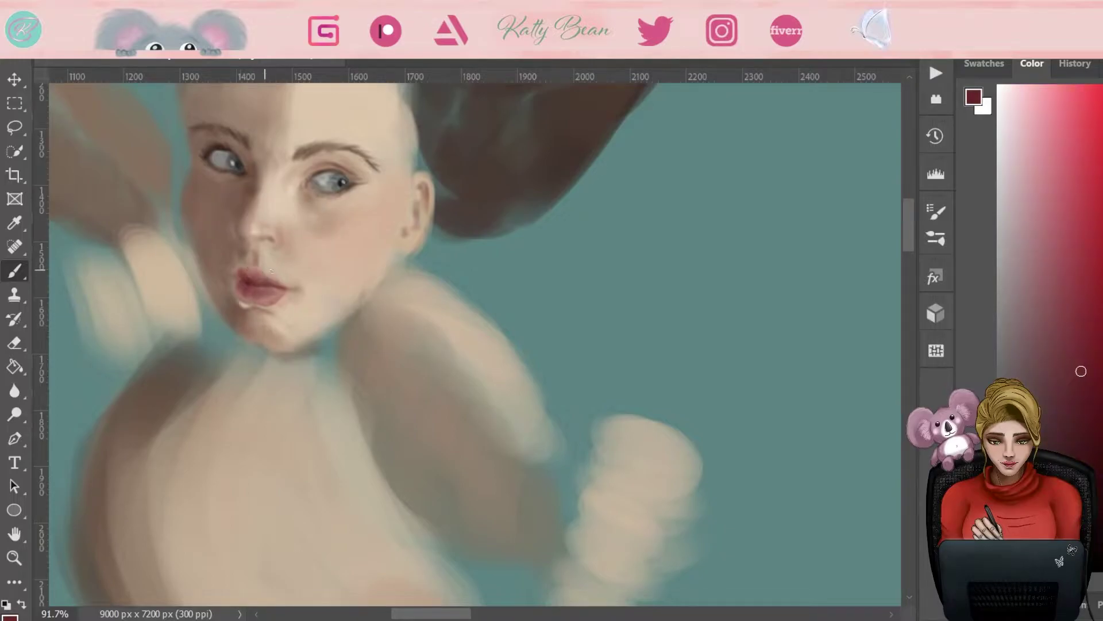
{"action": "left_click", "coordinate": [271, 293], "text": "alt"}
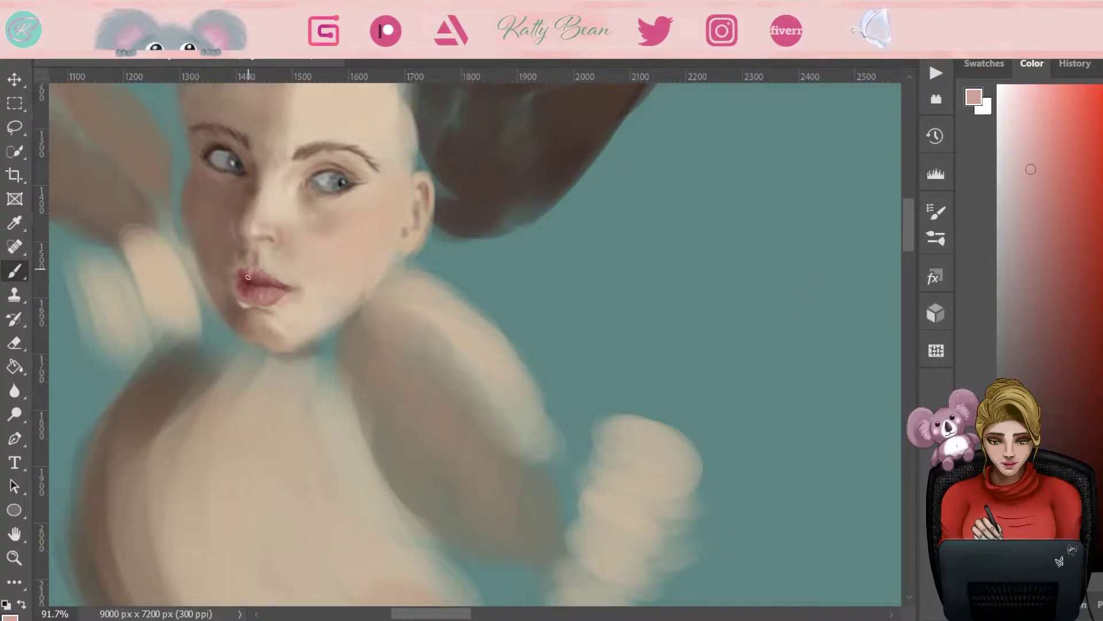
{"action": "left_click_drag", "start_coordinate": [246, 279], "coordinate": [246, 267]}
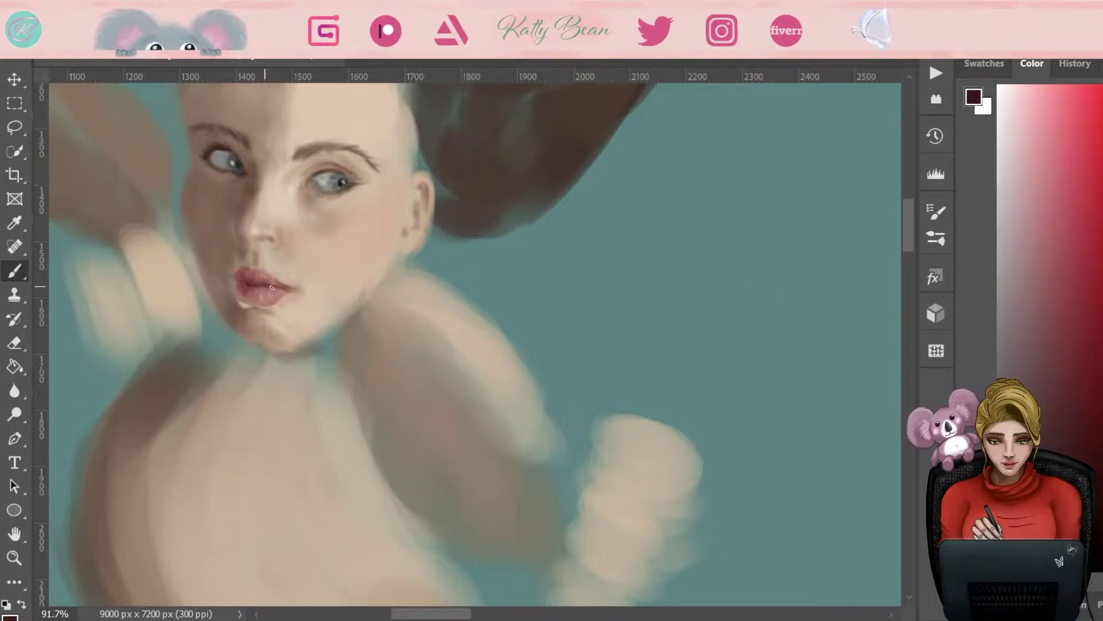
Step: Refine the skin around the mouth and sharpen the lit-side jawline up to the ear
{"action": "scroll", "coordinate": [253, 285], "scroll_direction": "up", "scroll_amount": 3}
{"action": "left_click", "coordinate": [286, 308], "text": "alt"}
{"action": "left_click", "coordinate": [275, 314], "text": "alt"}
{"action": "left_click", "coordinate": [397, 399], "text": "alt"}
{"action": "left_click_drag", "start_coordinate": [459, 402], "coordinate": [552, 328]}
{"action": "mouse_move", "coordinate": [735, 136]}
{"action": "left_mouse_down"}
{"action": "mouse_move", "coordinate": [574, 147]}
{"action": "mouse_move", "coordinate": [668, 179]}
{"action": "left_mouse_up"}
Step: Darken and reshape both eyebrows with sampled hair brown and clean up the skin around the lit-side brow
{"action": "left_click", "coordinate": [716, 233], "text": "alt"}
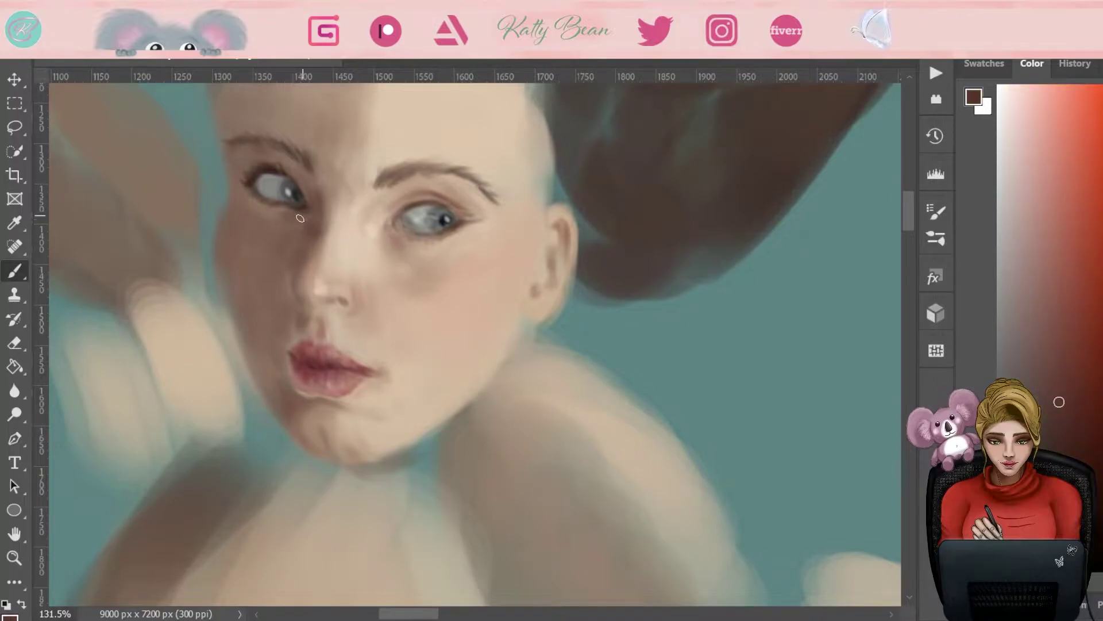
{"action": "scroll", "coordinate": [681, 256], "scroll_direction": "down", "scroll_amount": 3}
{"action": "scroll", "coordinate": [424, 210], "scroll_direction": "up", "scroll_amount": 3}
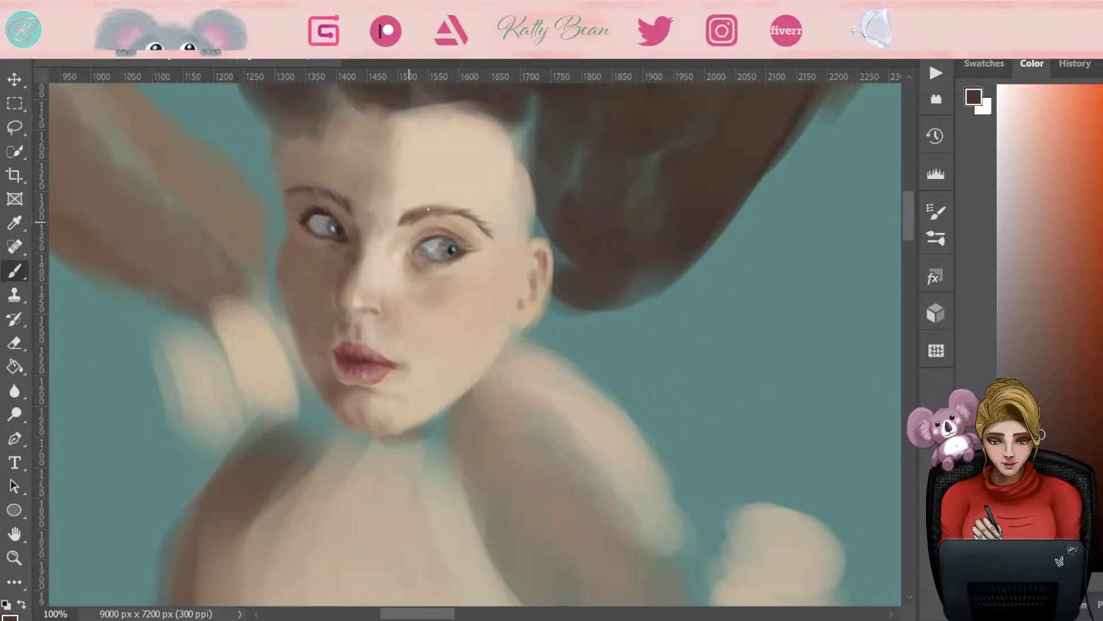
{"action": "left_click", "coordinate": [498, 237], "text": "alt"}
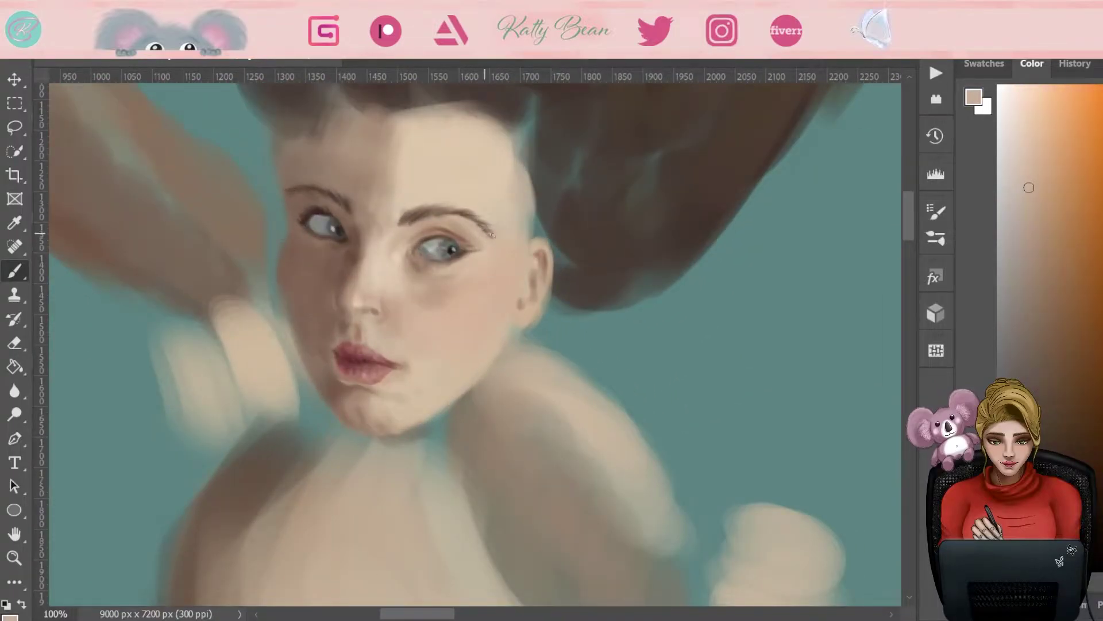
{"action": "left_click", "coordinate": [450, 225], "text": "alt"}
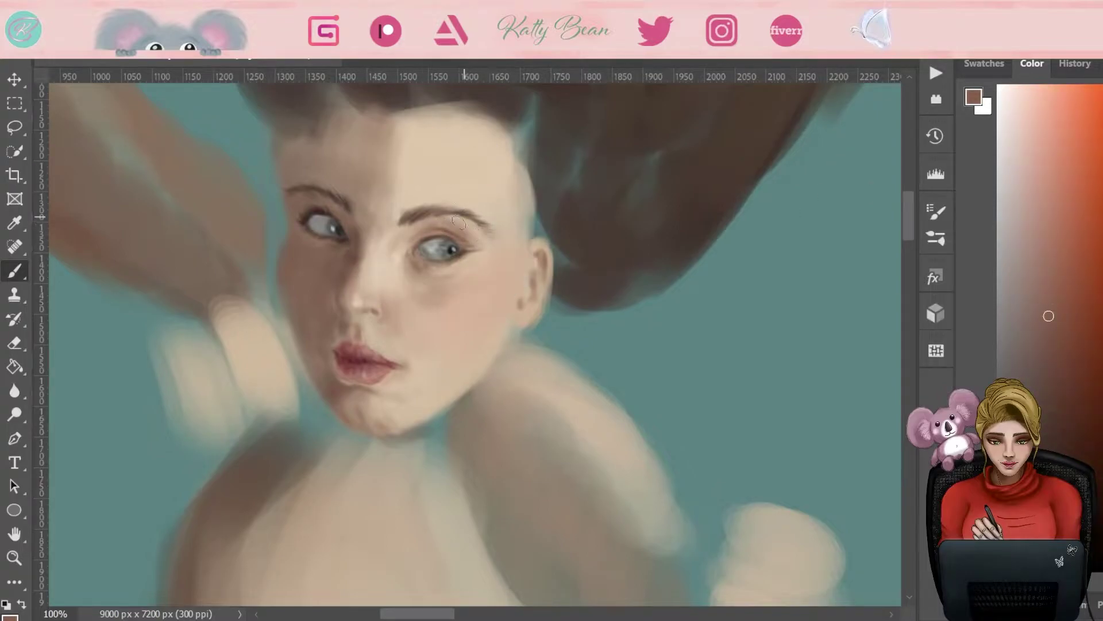
Step: Select the head and hair and shift them up to leave room for the neck
{"action": "key", "text": "z"}
{"action": "left_click_drag", "start_coordinate": [464, 227], "coordinate": [402, 227]}
{"action": "key", "text": "l"}
{"action": "mouse_move", "coordinate": [562, 332]}
{"action": "left_mouse_down"}
{"action": "mouse_move", "coordinate": [585, 305]}
{"action": "mouse_move", "coordinate": [561, 320]}
{"action": "left_mouse_up"}
{"action": "key", "text": "b"}
{"action": "scroll", "coordinate": [542, 286], "scroll_direction": "up", "scroll_amount": 2}
Step: Paint the neck between the jaw and the raised shoulder with sampled skin and shadow tones
{"action": "left_click", "coordinate": [515, 307], "text": "alt"}
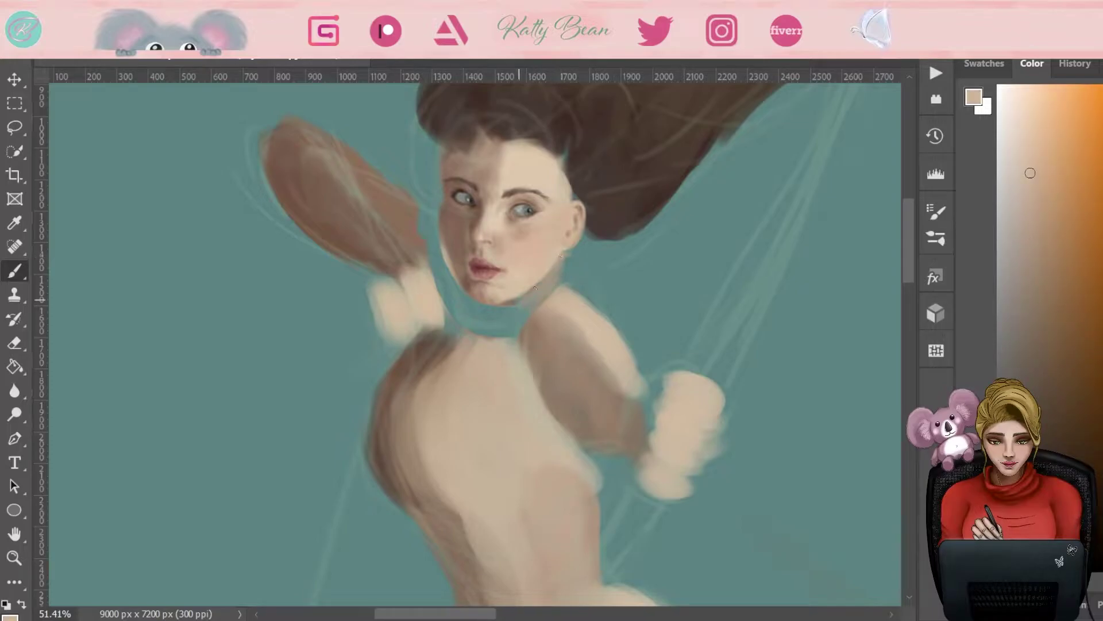
{"action": "left_click", "coordinate": [509, 308], "text": "alt"}
{"action": "left_click", "coordinate": [562, 291], "text": "alt"}
{"action": "left_click", "coordinate": [554, 332], "text": "alt"}
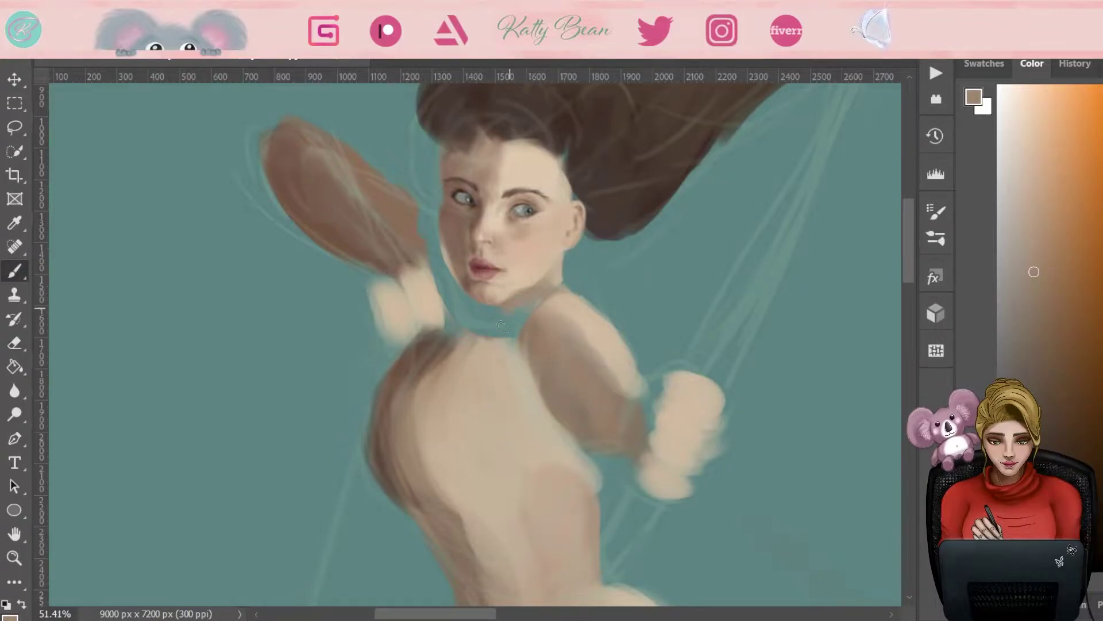
{"action": "left_click_drag", "start_coordinate": [563, 316], "coordinate": [440, 243]}
{"action": "left_click", "coordinate": [429, 236], "text": "alt"}
{"action": "left_click", "coordinate": [434, 212], "text": "alt"}
{"action": "left_click", "coordinate": [422, 256], "text": "alt"}
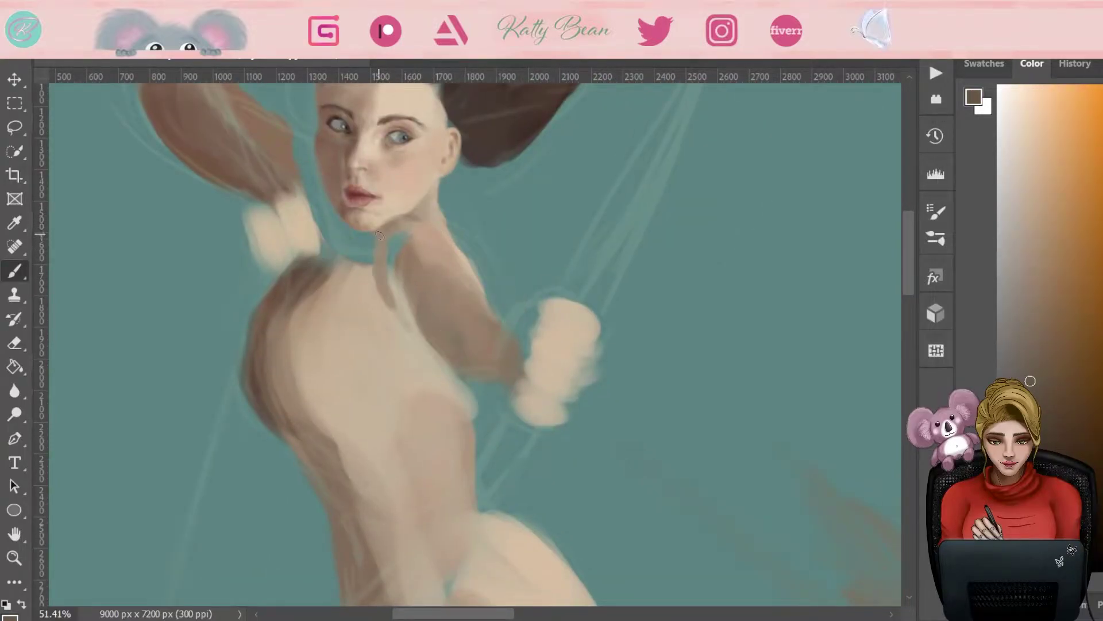
Step: Reshape the lit-side shoulder and upper arm and paint a dark brown fold at the elbow
{"action": "mouse_move", "coordinate": [394, 233]}
{"action": "left_mouse_down"}
{"action": "mouse_move", "coordinate": [423, 290]}
{"action": "mouse_move", "coordinate": [431, 233]}
{"action": "mouse_move", "coordinate": [467, 265]}
{"action": "mouse_move", "coordinate": [466, 305]}
{"action": "left_mouse_up"}
{"action": "left_click", "coordinate": [423, 291], "text": "alt"}
{"action": "left_click", "coordinate": [437, 276], "text": "alt"}
{"action": "mouse_move", "coordinate": [425, 253]}
{"action": "left_mouse_down"}
{"action": "mouse_move", "coordinate": [410, 264]}
{"action": "mouse_move", "coordinate": [454, 296]}
{"action": "mouse_move", "coordinate": [442, 334]}
{"action": "mouse_move", "coordinate": [517, 362]}
{"action": "left_mouse_up"}
{"action": "left_click", "coordinate": [411, 264], "text": "alt"}
{"action": "left_click", "coordinate": [433, 259], "text": "alt"}
Step: Select the lit-side hand and move it closer to the arm, clearing the selection
{"action": "key", "text": "l"}
{"action": "left_click_drag", "start_coordinate": [643, 259], "coordinate": [638, 264]}
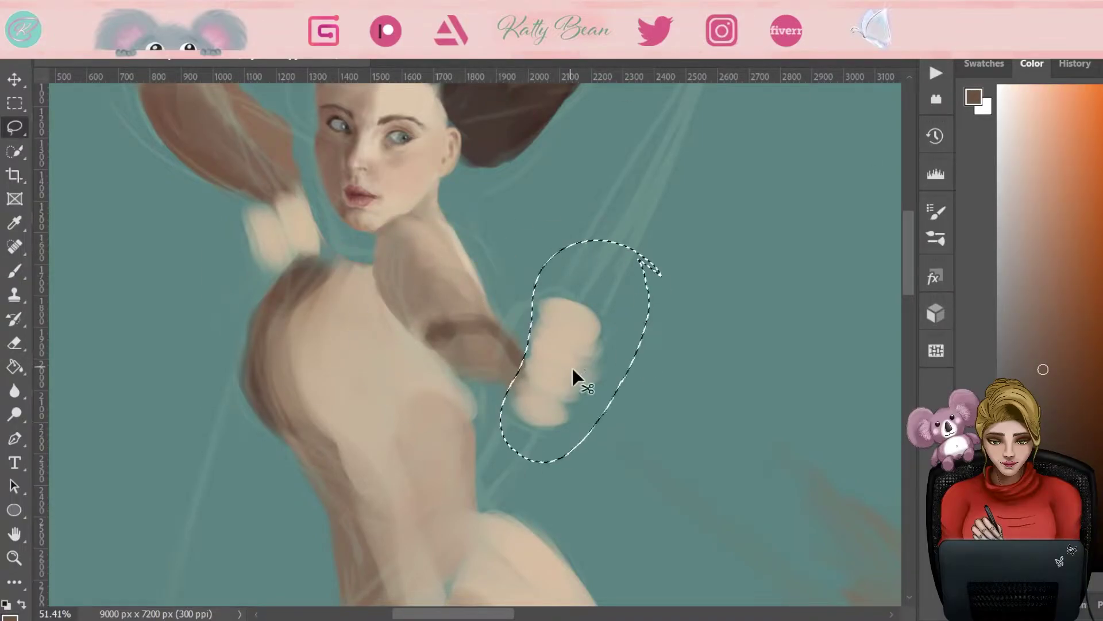
{"action": "left_click_drag", "start_coordinate": [557, 352], "coordinate": [531, 365], "text": "ctrl"}
{"action": "key", "text": "ctrl+d"}
Step: Paint the bent forearm below the elbow fold with sampled browns and tidy its edges against the torso
{"action": "key", "text": "b"}
{"action": "left_click_drag", "start_coordinate": [477, 276], "coordinate": [492, 345]}
{"action": "left_click", "coordinate": [461, 322], "text": "alt"}
{"action": "mouse_move", "coordinate": [454, 311]}
{"action": "left_mouse_down"}
{"action": "mouse_move", "coordinate": [489, 362]}
{"action": "mouse_move", "coordinate": [482, 391]}
{"action": "mouse_move", "coordinate": [443, 374]}
{"action": "mouse_move", "coordinate": [472, 402]}
{"action": "left_mouse_up"}
{"action": "left_click", "coordinate": [454, 345], "text": "alt"}
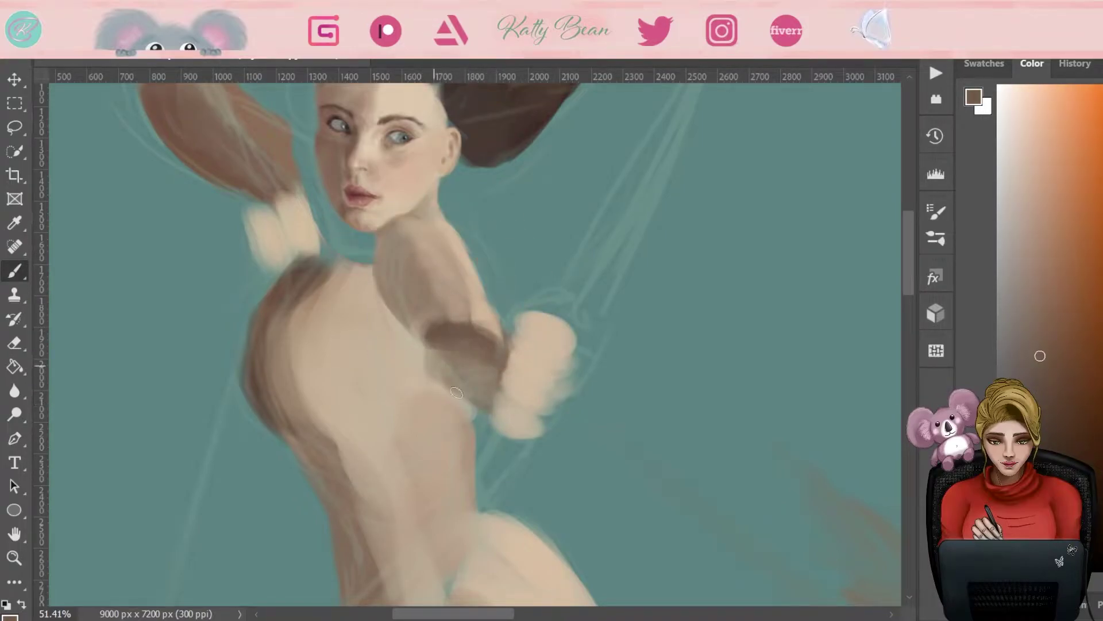
{"action": "left_click", "coordinate": [448, 368], "text": "alt"}
{"action": "left_click_drag", "start_coordinate": [437, 367], "coordinate": [460, 397]}
Step: Shade the inner side of the lit-side shoulder with a greyish mauve tone
{"action": "left_click_drag", "start_coordinate": [373, 247], "coordinate": [417, 315]}
{"action": "left_click", "coordinate": [552, 305], "text": "alt"}
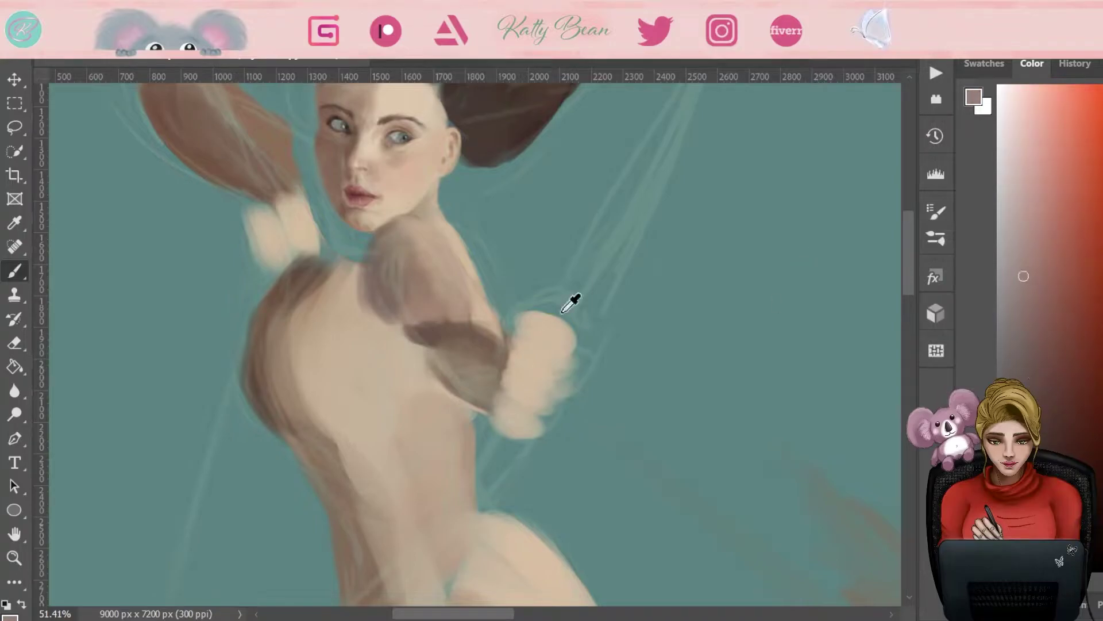
{"action": "left_click", "coordinate": [411, 222], "text": "alt"}
{"action": "left_click", "coordinate": [357, 354], "text": "alt"}
{"action": "left_click", "coordinate": [423, 266], "text": "alt"}
Step: Widen the forearm toward the torso and cover it with sampled mauve tones
{"action": "left_click", "coordinate": [483, 325], "text": "alt"}
{"action": "mouse_move", "coordinate": [440, 331]}
{"action": "left_mouse_down"}
{"action": "mouse_move", "coordinate": [487, 379]}
{"action": "mouse_move", "coordinate": [426, 385]}
{"action": "mouse_move", "coordinate": [488, 402]}
{"action": "left_mouse_up"}
{"action": "left_click", "coordinate": [486, 350], "text": "alt"}
{"action": "left_click", "coordinate": [420, 374], "text": "alt"}
{"action": "left_click_drag", "start_coordinate": [431, 331], "coordinate": [402, 374]}
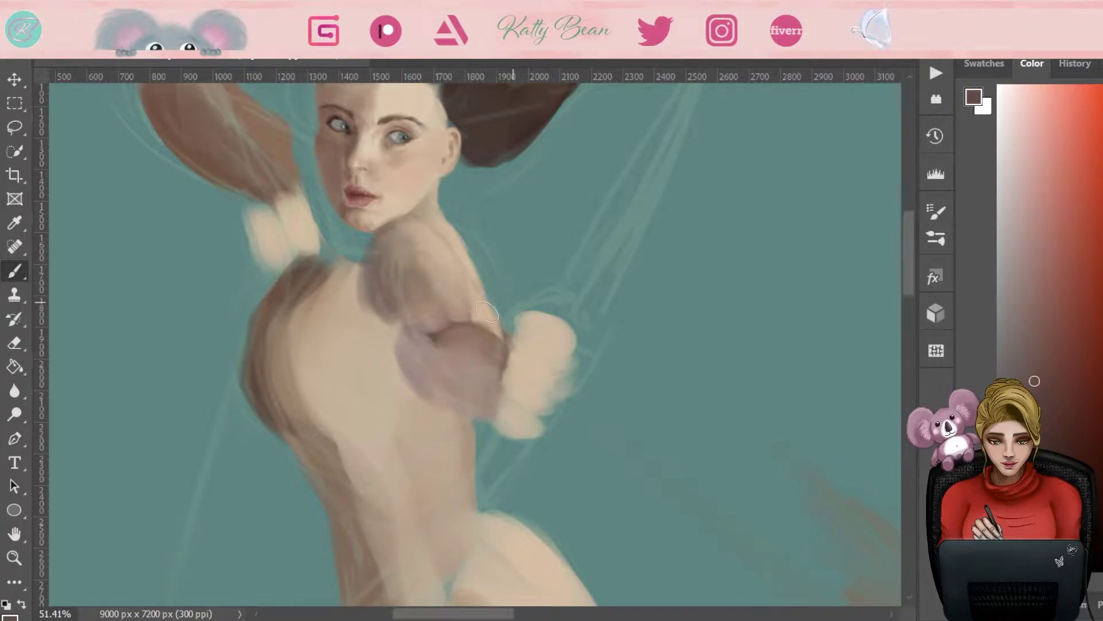
Step: Deepen the crease between upper arm and forearm and blend its outer end with light skin tone
{"action": "left_click", "coordinate": [463, 332], "text": "alt"}
{"action": "left_click", "coordinate": [477, 330], "text": "alt"}
{"action": "left_click_drag", "start_coordinate": [488, 351], "coordinate": [470, 315]}
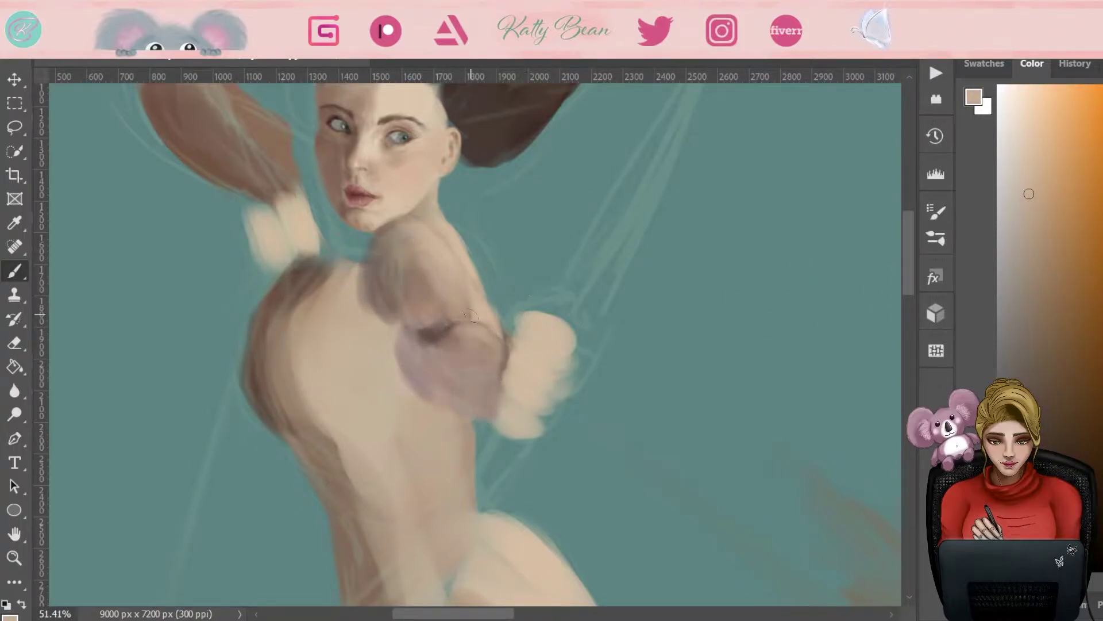
{"action": "left_click", "coordinate": [423, 330], "text": "alt"}
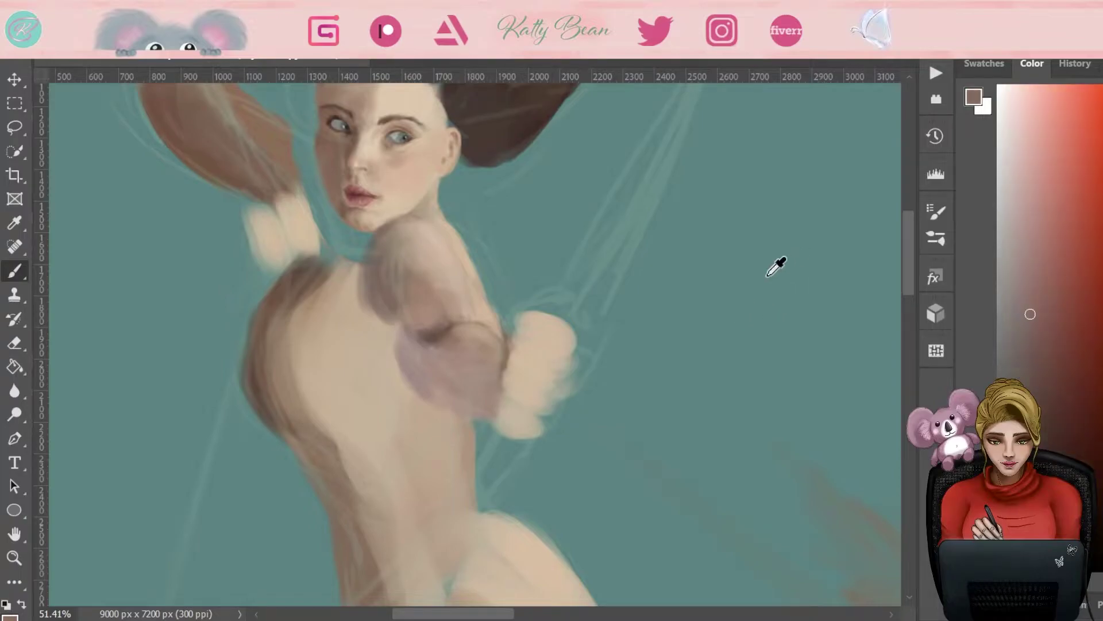
Step: Lighten the upper arm with sampled skin tones and blend the shoulder shadow toward the chest
{"action": "left_click", "coordinate": [468, 259], "text": "alt"}
{"action": "left_click", "coordinate": [469, 259], "text": "alt"}
{"action": "left_click", "coordinate": [432, 241], "text": "alt"}
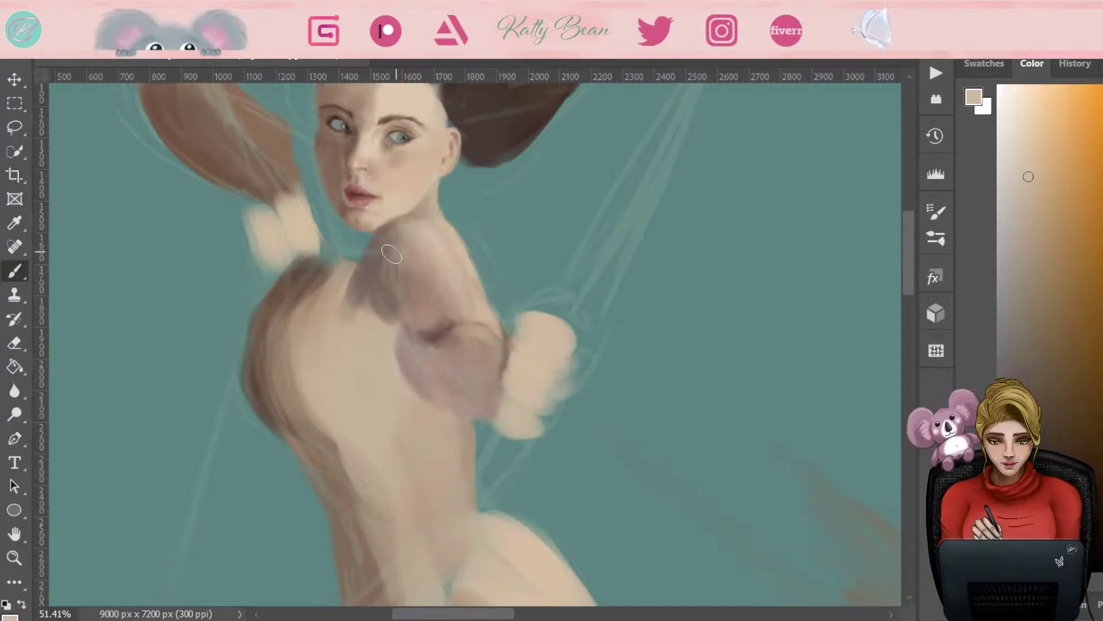
{"action": "left_click", "coordinate": [363, 267], "text": "alt"}
{"action": "left_click", "coordinate": [439, 320], "text": "alt"}
{"action": "left_click", "coordinate": [442, 322], "text": "alt"}
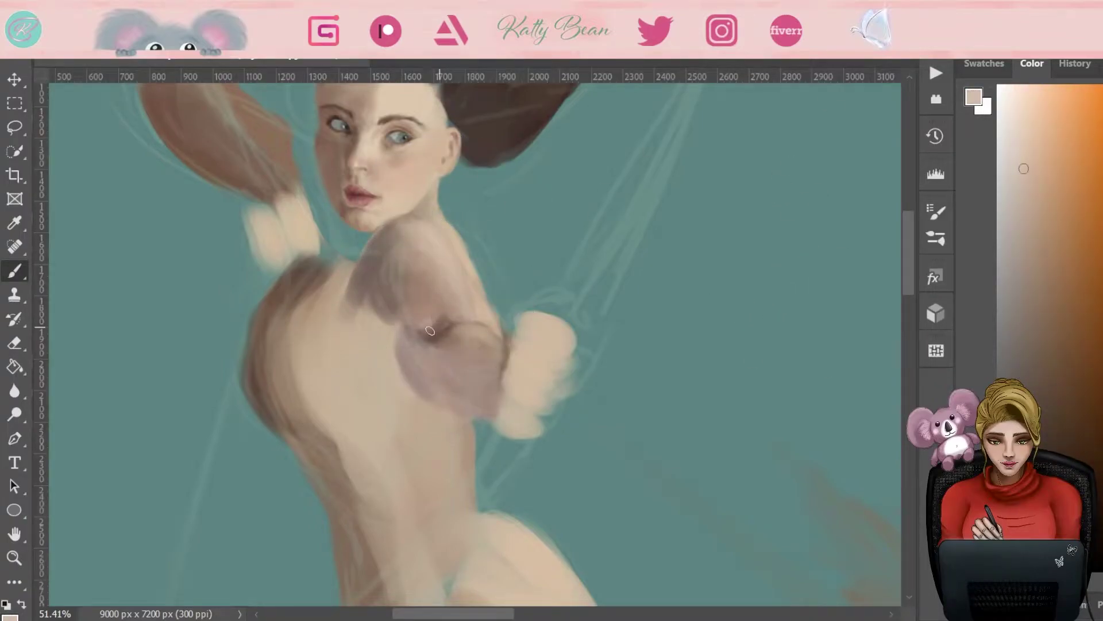
{"action": "left_click", "coordinate": [409, 286], "text": "alt"}
Step: Define the forearm's lower contour, lighten its surface and extend the armpit shadow onto the torso
{"action": "left_click_drag", "start_coordinate": [403, 345], "coordinate": [483, 417]}
{"action": "left_click", "coordinate": [473, 256], "text": "alt"}
{"action": "left_click_drag", "start_coordinate": [408, 353], "coordinate": [474, 408]}
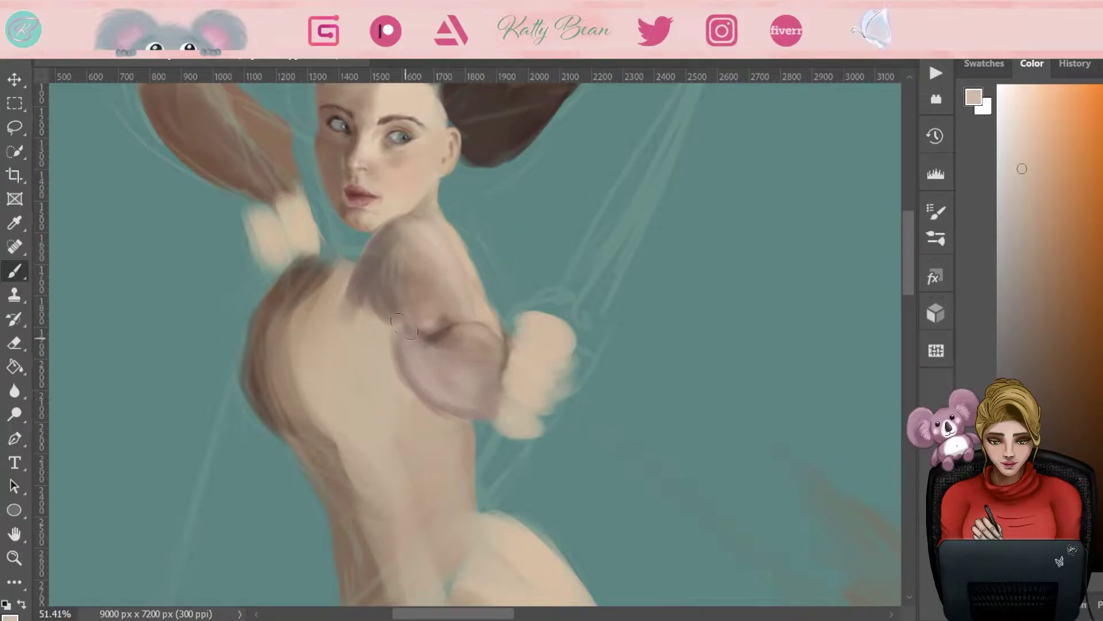
{"action": "left_click", "coordinate": [400, 327], "text": "alt"}
{"action": "left_click", "coordinate": [356, 299], "text": "alt"}
{"action": "left_click", "coordinate": [342, 302], "text": "alt"}
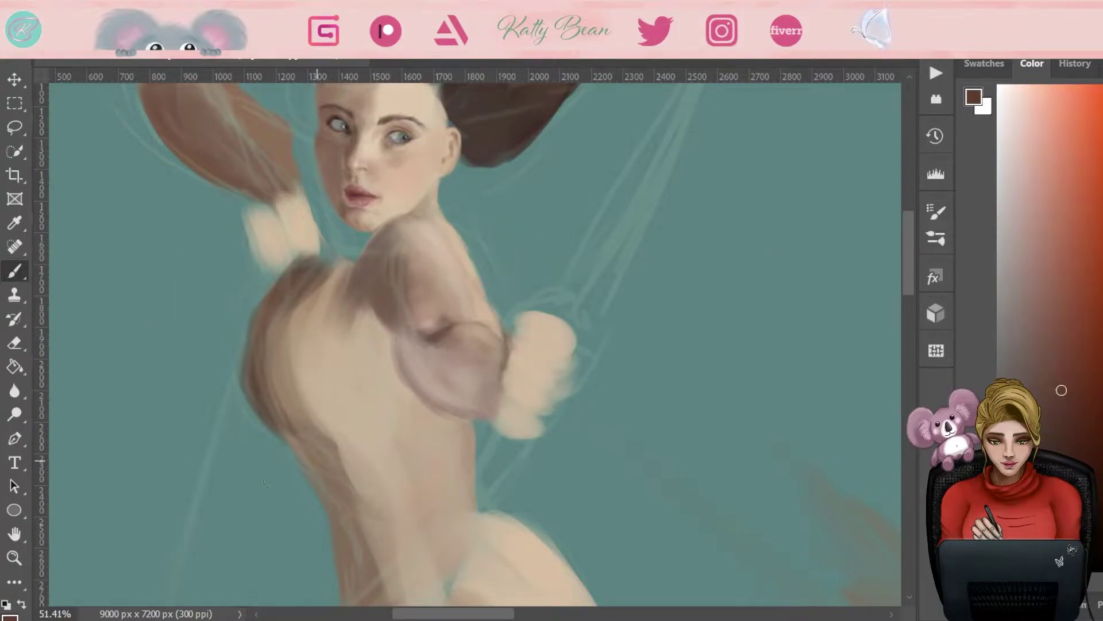
Step: Block in the fingers of the outstretched fist with dark contours and sampled pink, mauve and near-white tones
{"action": "scroll", "coordinate": [415, 345], "scroll_direction": "right", "scroll_amount": 3}
{"action": "left_click", "coordinate": [396, 349], "text": "alt"}
{"action": "left_click", "coordinate": [324, 407], "text": "alt"}
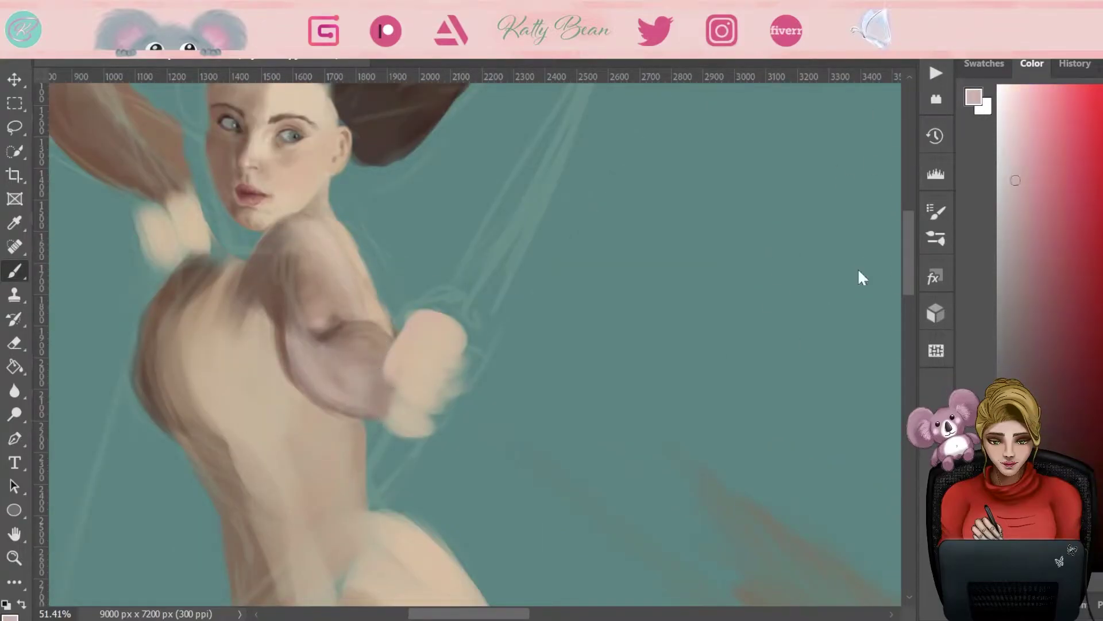
{"action": "left_click", "coordinate": [454, 373], "text": "alt"}
{"action": "mouse_move", "coordinate": [477, 343]}
{"action": "left_mouse_down"}
{"action": "mouse_move", "coordinate": [487, 378]}
{"action": "mouse_move", "coordinate": [482, 352]}
{"action": "left_mouse_up"}
{"action": "left_click", "coordinate": [454, 359], "text": "alt"}
{"action": "left_click", "coordinate": [468, 374], "text": "alt"}
{"action": "mouse_move", "coordinate": [411, 353]}
{"action": "left_mouse_down"}
{"action": "mouse_move", "coordinate": [480, 400]}
{"action": "mouse_move", "coordinate": [474, 391]}
{"action": "left_mouse_up"}
{"action": "left_click", "coordinate": [435, 389], "text": "alt"}
{"action": "left_click", "coordinate": [435, 390], "text": "alt"}
{"action": "left_click_drag", "start_coordinate": [397, 356], "coordinate": [402, 382]}
{"action": "left_click", "coordinate": [454, 404], "text": "alt"}
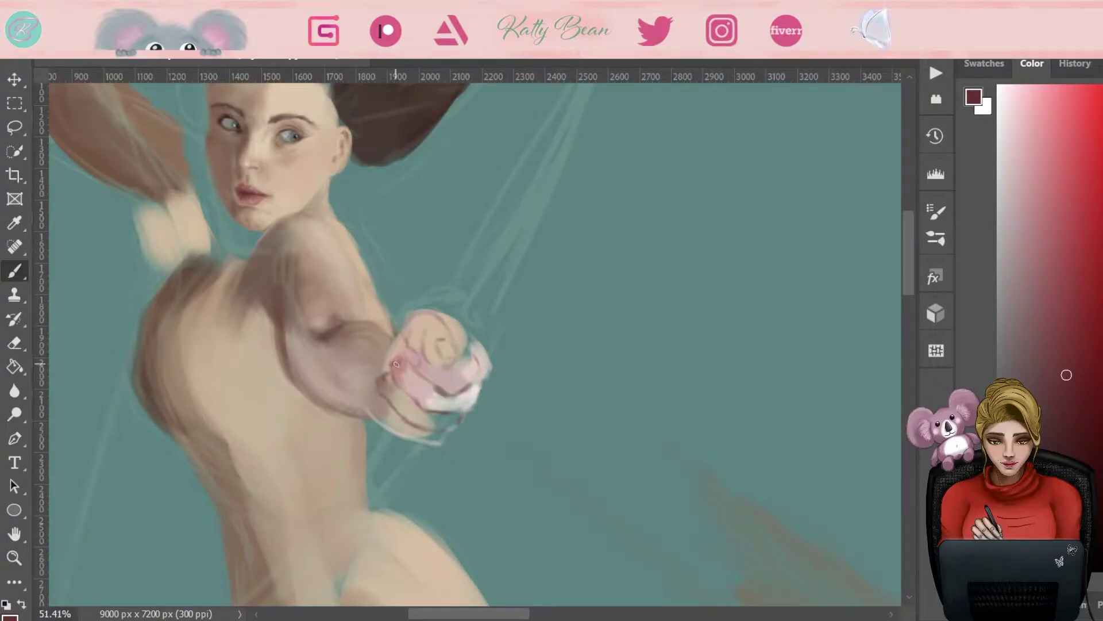
Step: Shade the fist's thumb and upper knuckle with brown and beige tones, and warm up the pale index finger
{"action": "left_click_drag", "start_coordinate": [435, 345], "coordinate": [447, 355]}
{"action": "mouse_move", "coordinate": [414, 316]}
{"action": "left_mouse_down"}
{"action": "mouse_move", "coordinate": [468, 344]}
{"action": "mouse_move", "coordinate": [483, 373]}
{"action": "mouse_move", "coordinate": [437, 362]}
{"action": "mouse_move", "coordinate": [448, 347]}
{"action": "left_mouse_up"}
{"action": "left_click", "coordinate": [475, 368], "text": "alt"}
{"action": "left_click", "coordinate": [446, 383], "text": "alt"}
{"action": "left_click", "coordinate": [434, 355], "text": "alt"}
{"action": "left_click", "coordinate": [440, 335], "text": "alt"}
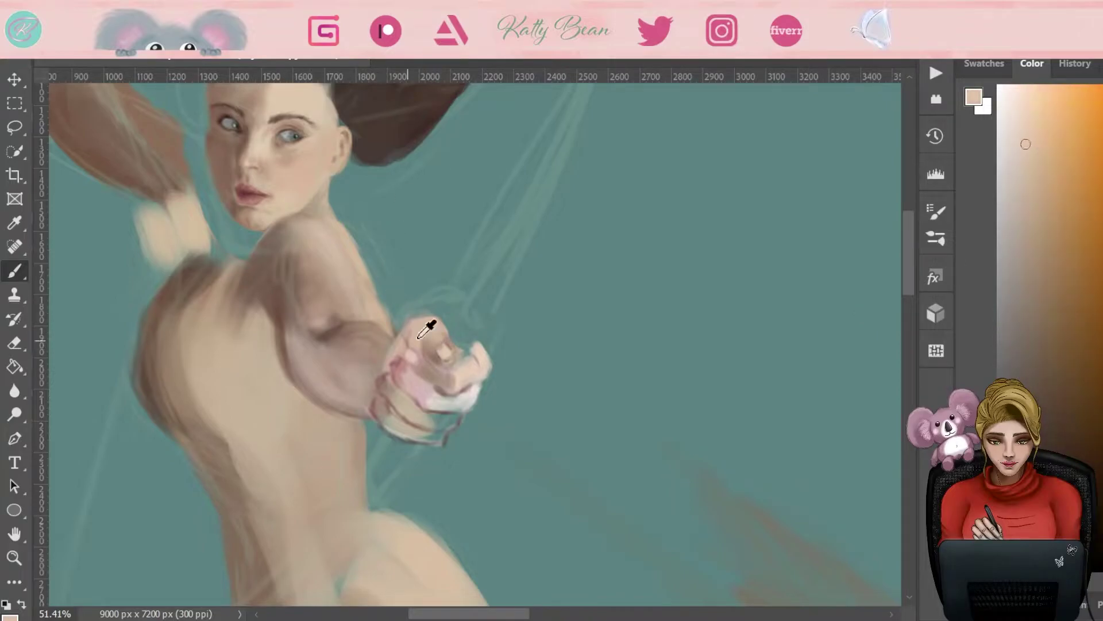
Step: Model the top of the thumb with sampled browns, darkening its upper edge and blending it into the knuckle
{"action": "left_click", "coordinate": [444, 347], "text": "alt"}
{"action": "left_click", "coordinate": [447, 342], "text": "alt"}
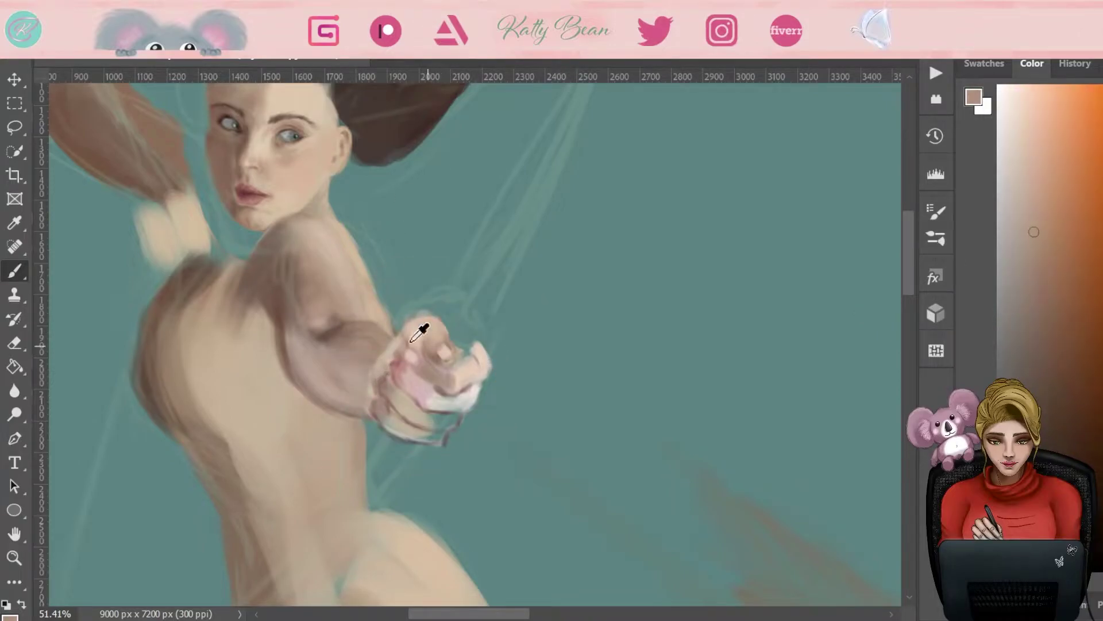
{"action": "left_click_drag", "start_coordinate": [445, 339], "coordinate": [460, 352]}
{"action": "left_click", "coordinate": [436, 345], "text": "alt"}
{"action": "left_click", "coordinate": [428, 331], "text": "alt"}
{"action": "mouse_move", "coordinate": [417, 323]}
{"action": "left_mouse_down"}
{"action": "mouse_move", "coordinate": [431, 315]}
{"action": "mouse_move", "coordinate": [445, 325]}
{"action": "left_mouse_up"}
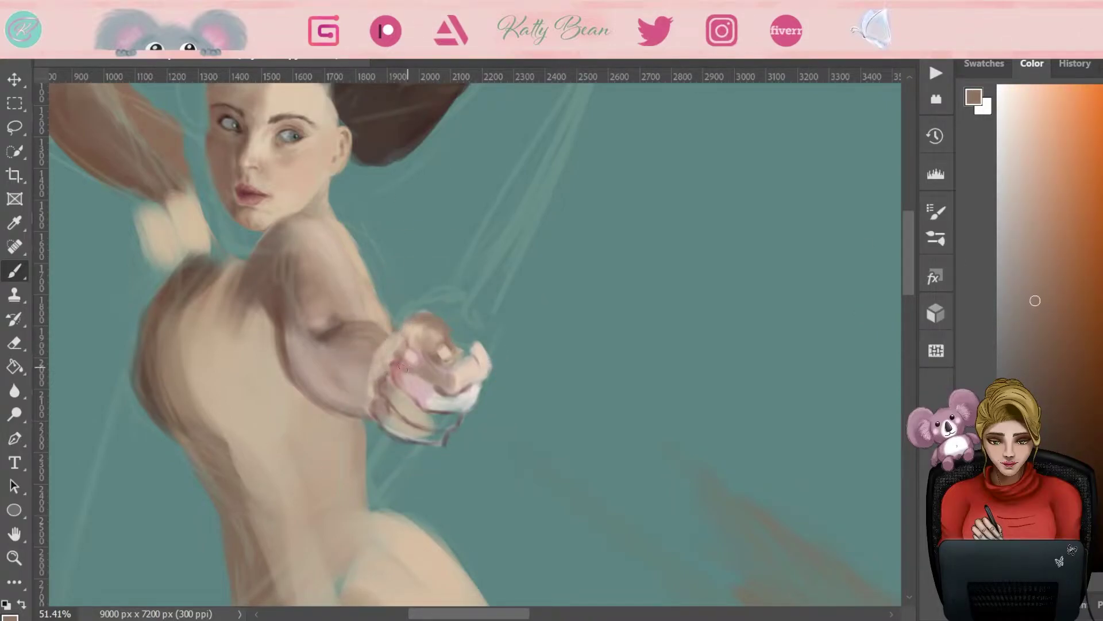
Step: Cover the pink patches on the fist's middle and lower fingers with beige and brownish skin tones
{"action": "left_click", "coordinate": [349, 275], "text": "alt"}
{"action": "left_click_drag", "start_coordinate": [382, 397], "coordinate": [419, 388]}
{"action": "left_click", "coordinate": [405, 376], "text": "alt"}
{"action": "left_click_drag", "start_coordinate": [382, 426], "coordinate": [420, 379]}
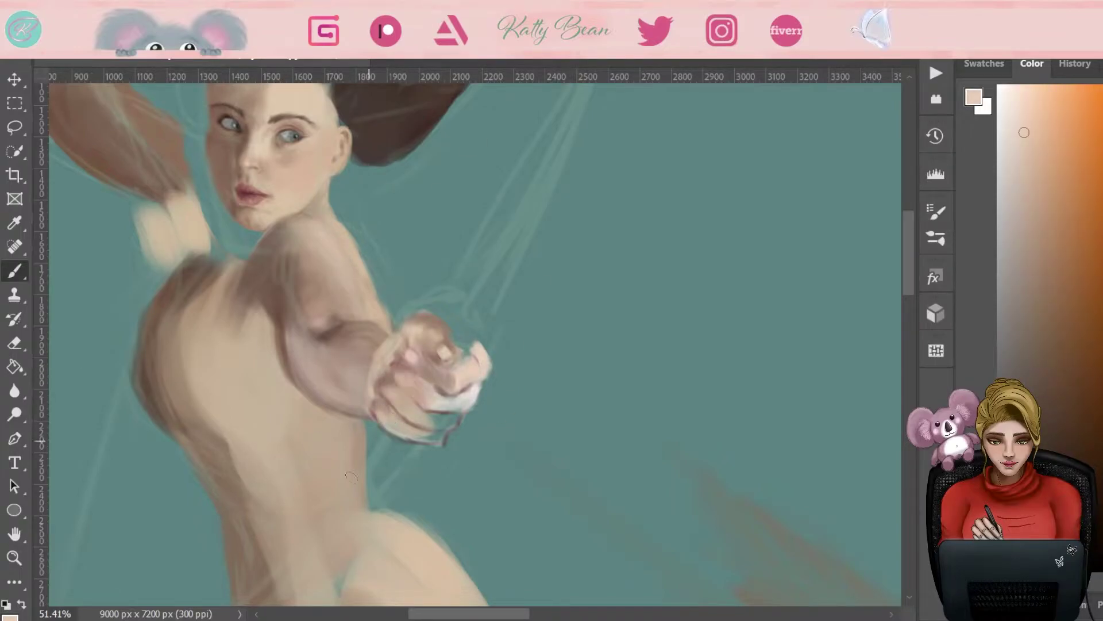
{"action": "mouse_move", "coordinate": [428, 423]}
{"action": "left_mouse_down"}
{"action": "mouse_move", "coordinate": [454, 426]}
{"action": "mouse_move", "coordinate": [436, 405]}
{"action": "mouse_move", "coordinate": [342, 415]}
{"action": "mouse_move", "coordinate": [470, 384]}
{"action": "mouse_move", "coordinate": [422, 424]}
{"action": "mouse_move", "coordinate": [443, 436]}
{"action": "left_mouse_up"}
Step: Separate the fist's lower fingers with sampled shadow tones and clean up their undersides with light skin tone
{"action": "left_click", "coordinate": [469, 383], "text": "alt"}
{"action": "left_click", "coordinate": [345, 320], "text": "alt"}
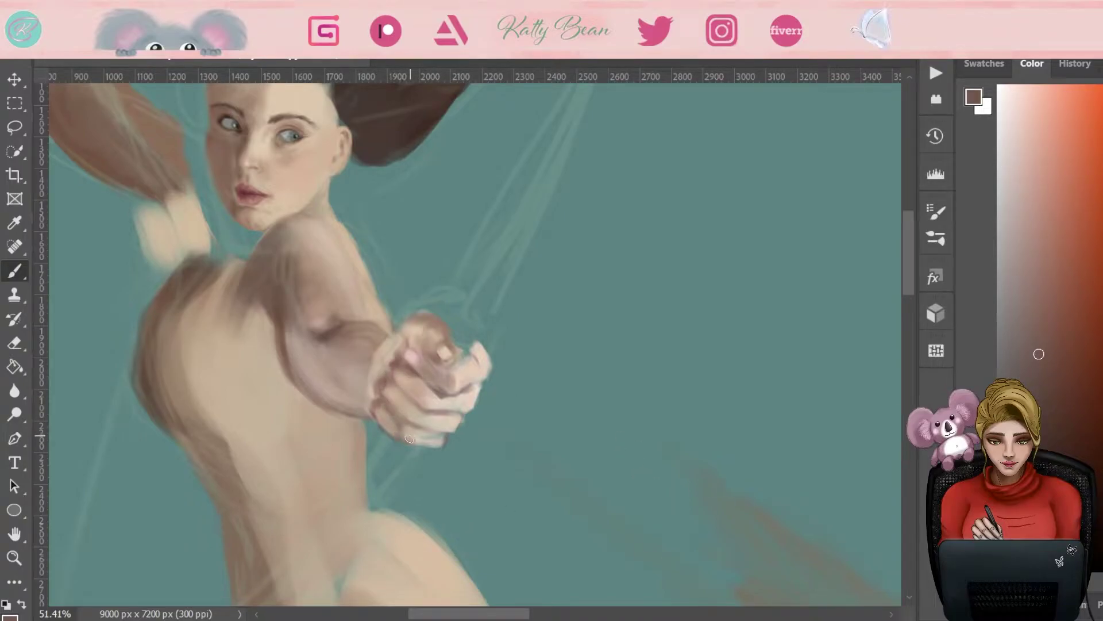
{"action": "left_click", "coordinate": [423, 325], "text": "alt"}
{"action": "left_click", "coordinate": [274, 478], "text": "alt"}
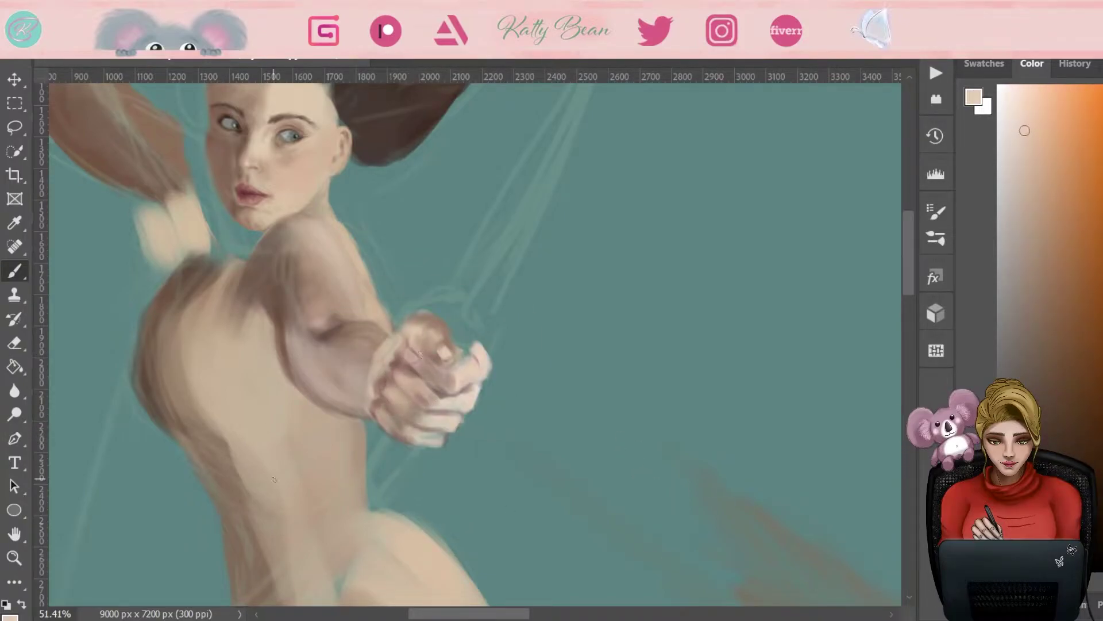
{"action": "left_click", "coordinate": [421, 439], "text": "alt"}
{"action": "left_click", "coordinate": [467, 389], "text": "alt"}
{"action": "left_click", "coordinate": [427, 435], "text": "alt"}
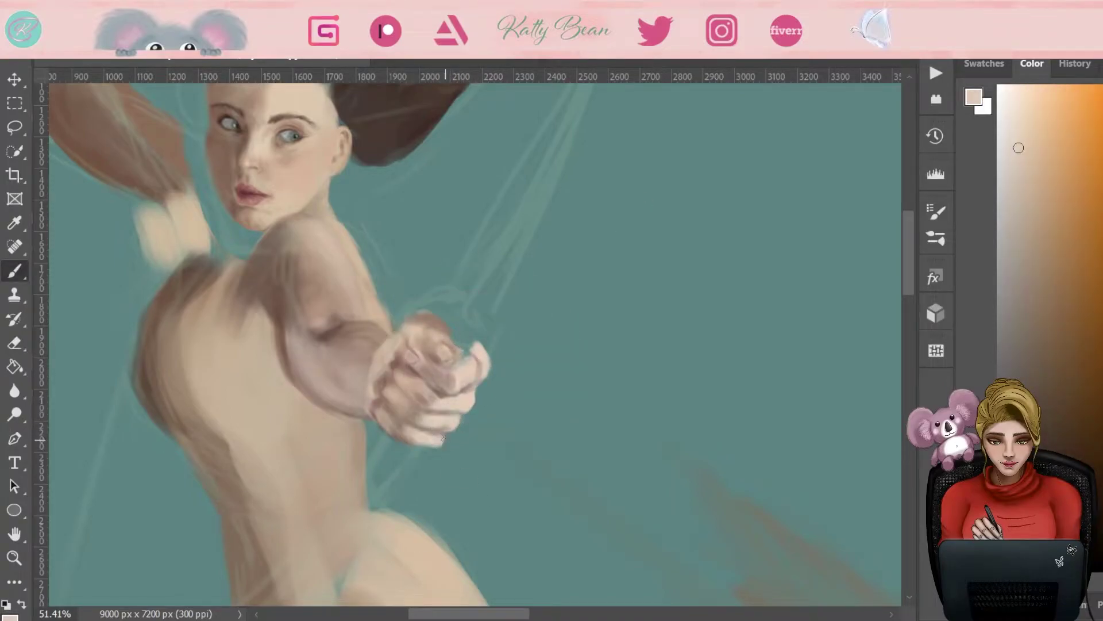
Step: Refine the fist's fingertips and blend the wrist side of the hand with sampled skin tones
{"action": "key", "text": "ctrl+plus"}
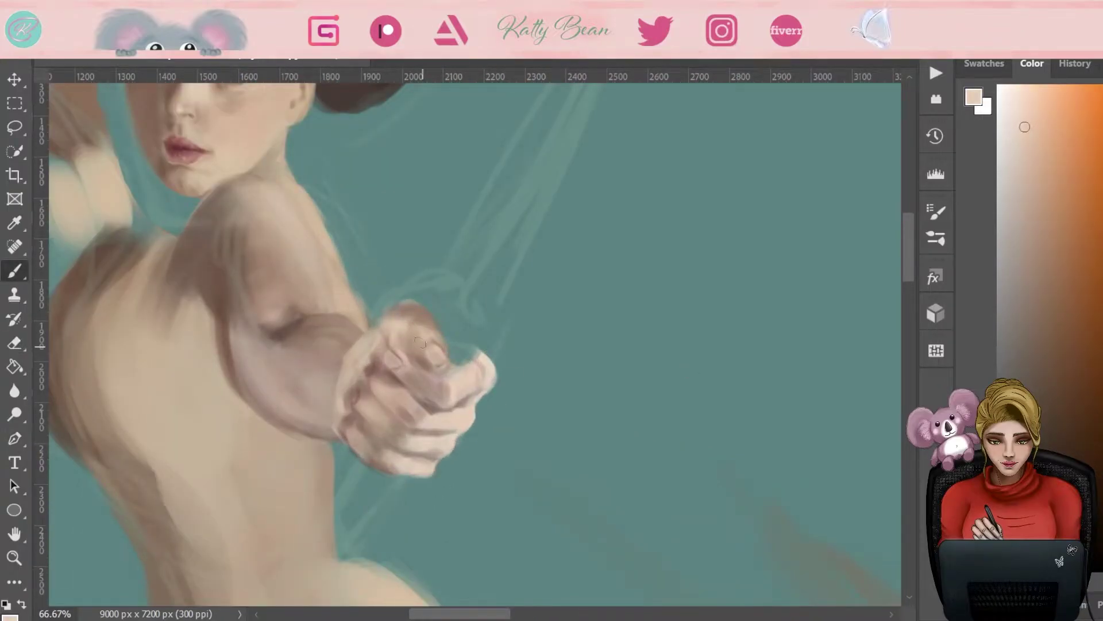
{"action": "left_click", "coordinate": [365, 359], "text": "alt"}
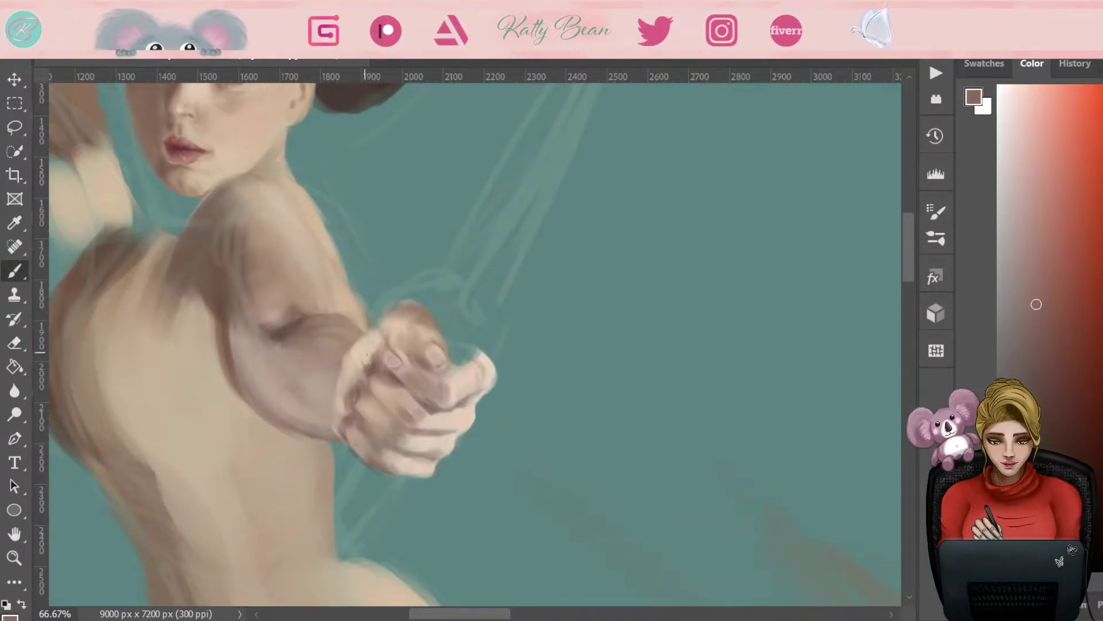
{"action": "left_click", "coordinate": [340, 420], "text": "alt"}
Step: Extend the mauve armpit shadow onto the chest and delete the roughly painted far arm and its hand
{"action": "key", "text": "z"}
{"action": "scroll", "coordinate": [482, 440], "scroll_direction": "down", "scroll_amount": 3}
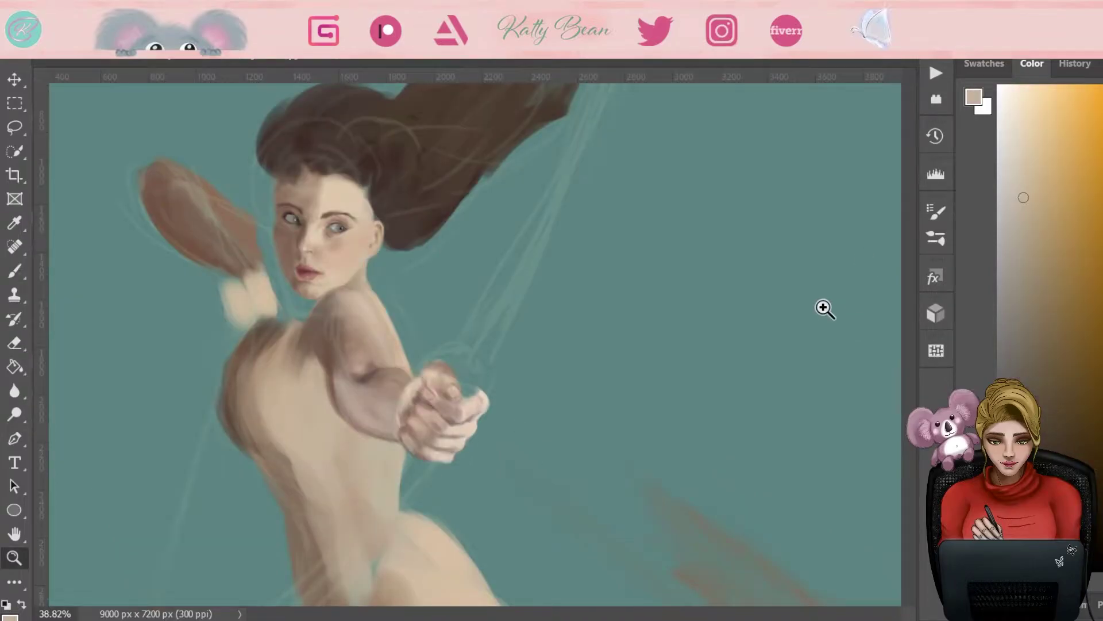
{"action": "key", "text": "b"}
{"action": "left_click_drag", "start_coordinate": [293, 412], "coordinate": [338, 372]}
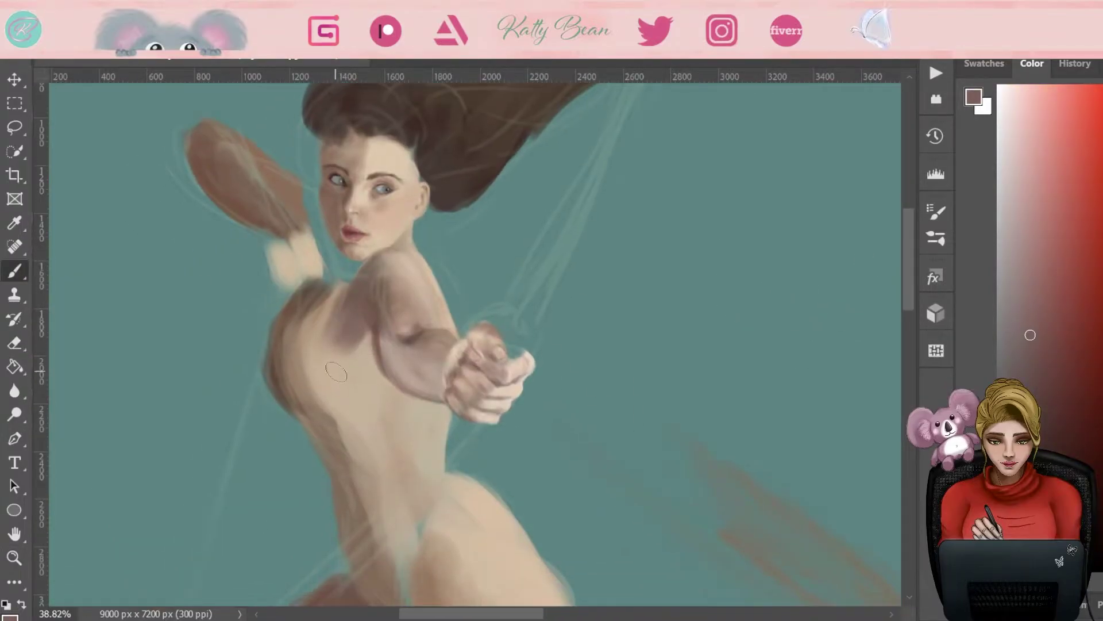
{"action": "key", "text": "l"}
{"action": "left_click_drag", "start_coordinate": [333, 258], "coordinate": [322, 287]}
{"action": "key", "text": "Delete"}
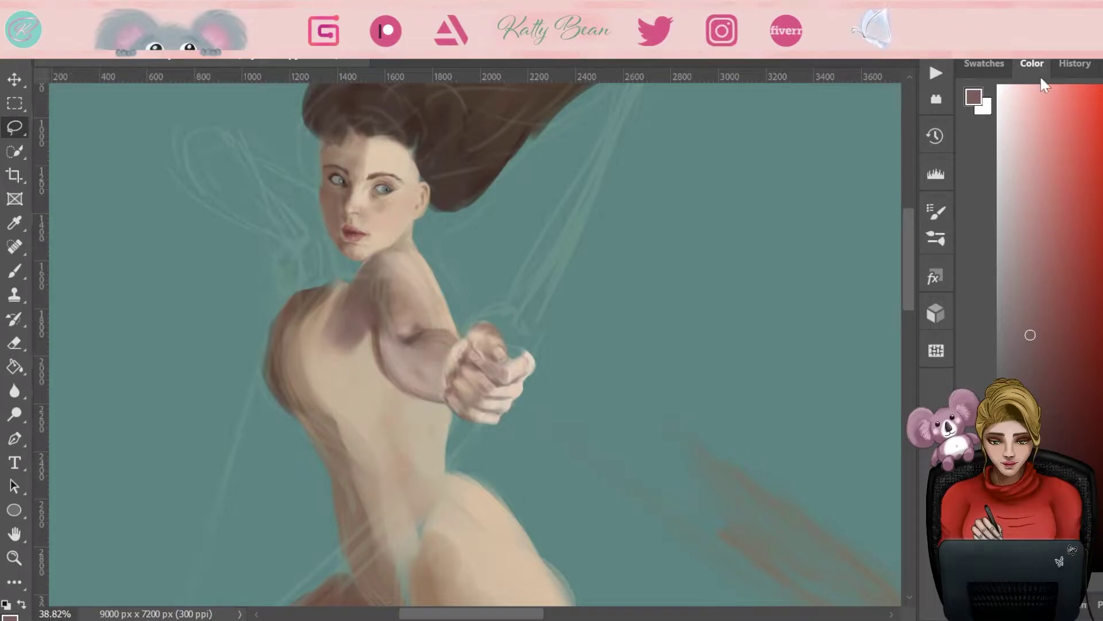
Step: Reshape the upper contour of the fist's thumb with light skin tone and trim its outer edge
{"action": "key", "text": "b"}
{"action": "scroll", "coordinate": [518, 374], "scroll_direction": "up", "scroll_amount": 3}
{"action": "left_click", "coordinate": [495, 330], "text": "alt"}
{"action": "key", "text": "bracketleft"}
{"action": "key", "text": "bracketleft"}
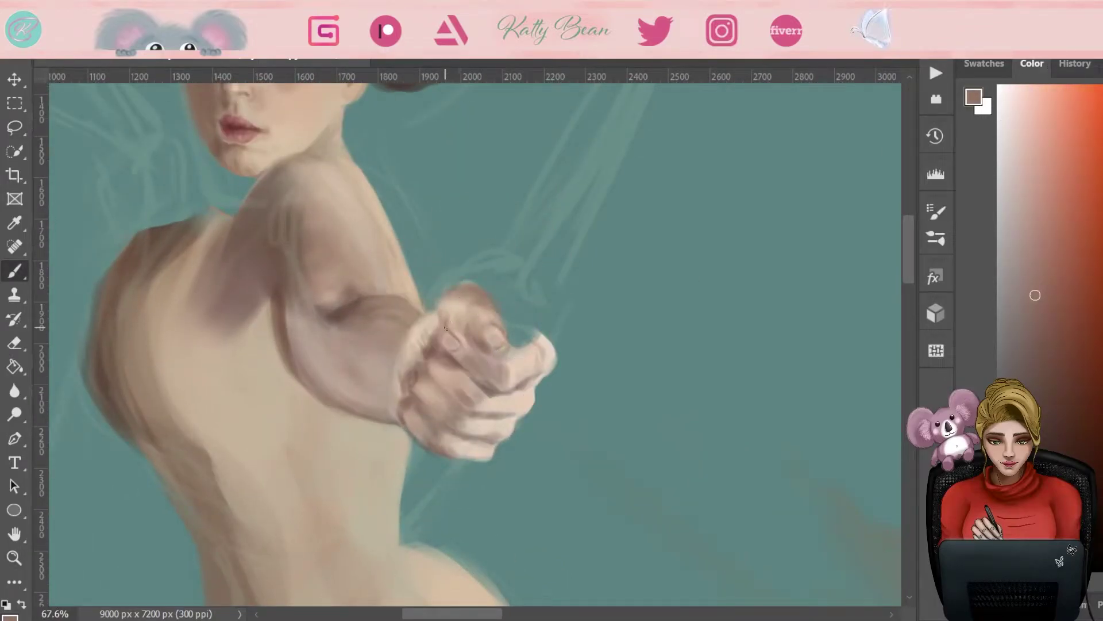
{"action": "left_click", "coordinate": [444, 310], "text": "alt"}
{"action": "key", "text": "e"}
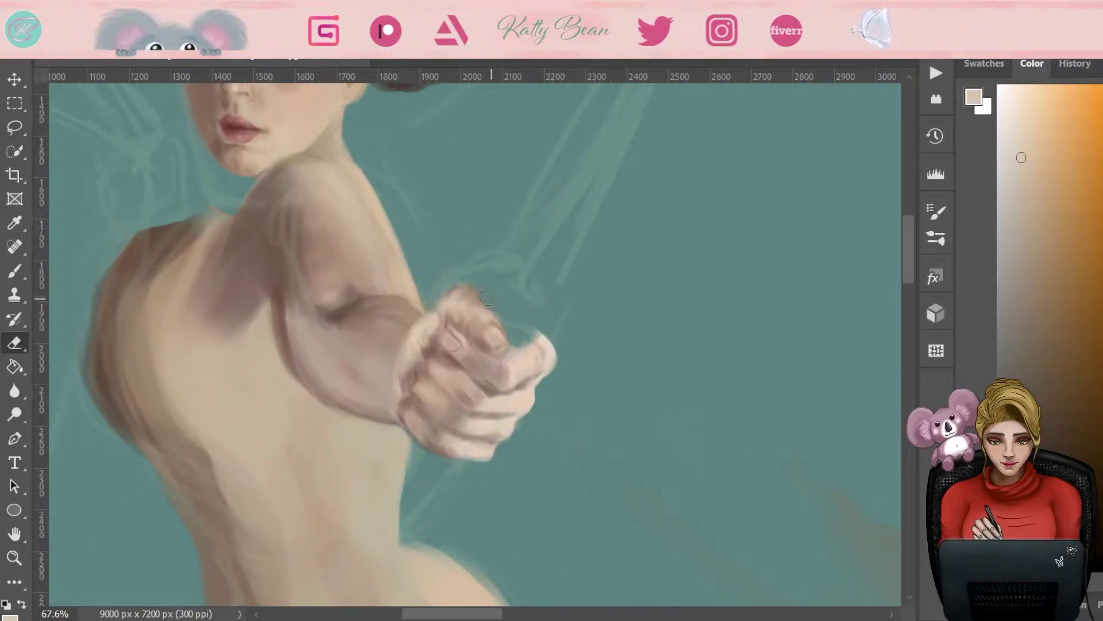
Step: Outline the nails on the fist with sampled dark brown and deepen the shading around them
{"action": "key", "text": "b"}
{"action": "left_click", "coordinate": [500, 311], "text": "alt"}
{"action": "left_click", "coordinate": [495, 338], "text": "alt"}
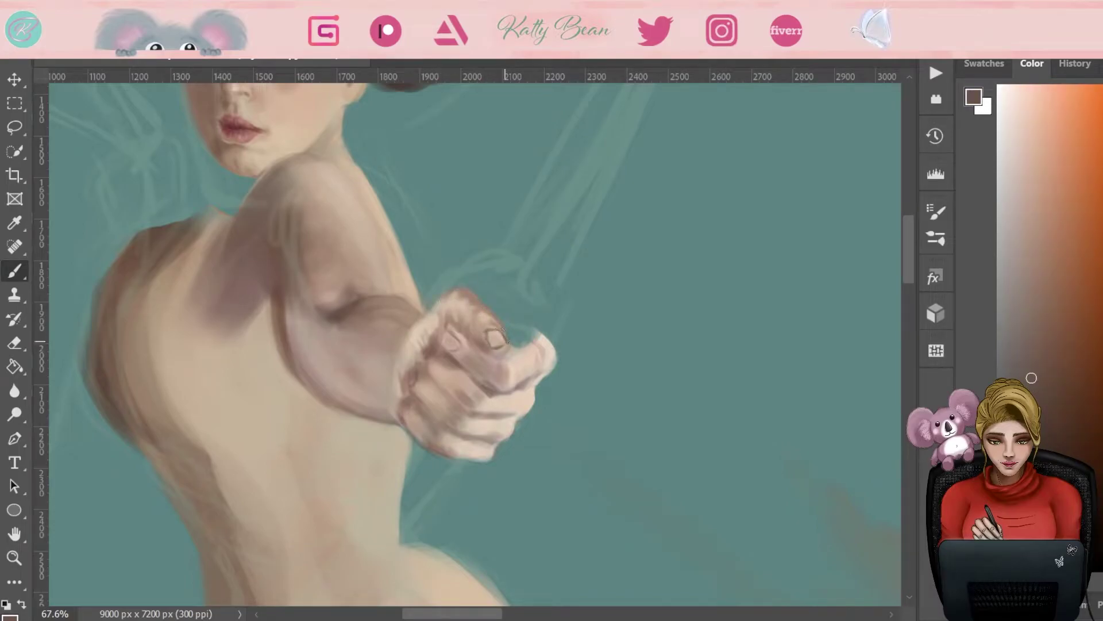
{"action": "left_click", "coordinate": [457, 335], "text": "alt"}
{"action": "left_click", "coordinate": [463, 354], "text": "alt"}
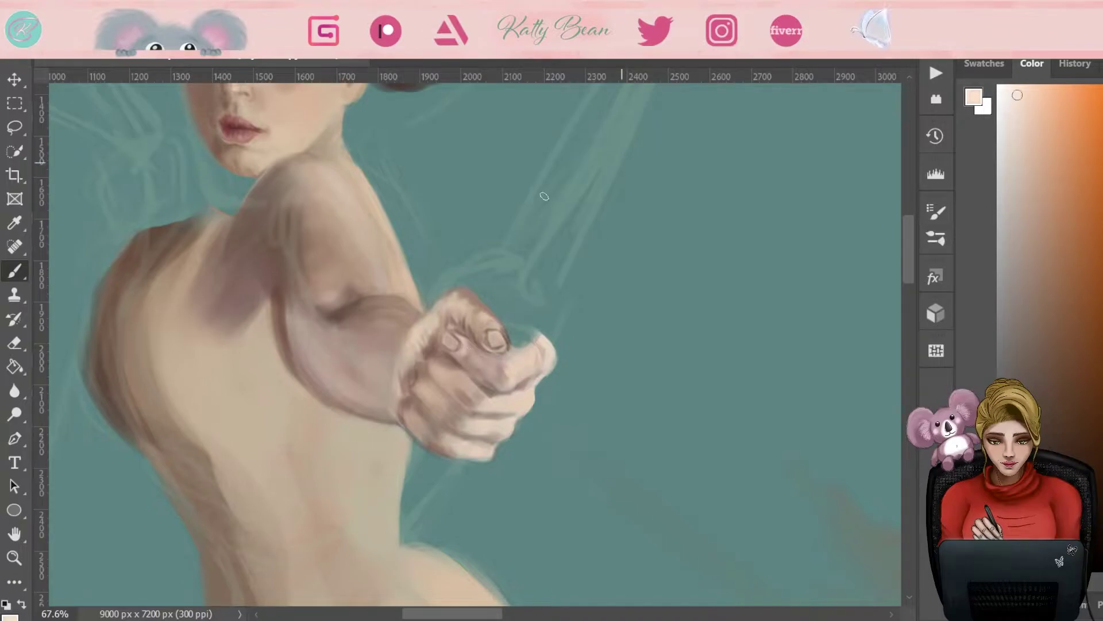
Step: Add pale highlights to the fist's knuckles and fingers and blend the index finger with sampled skin tones
{"action": "left_click_drag", "start_coordinate": [431, 391], "coordinate": [468, 426]}
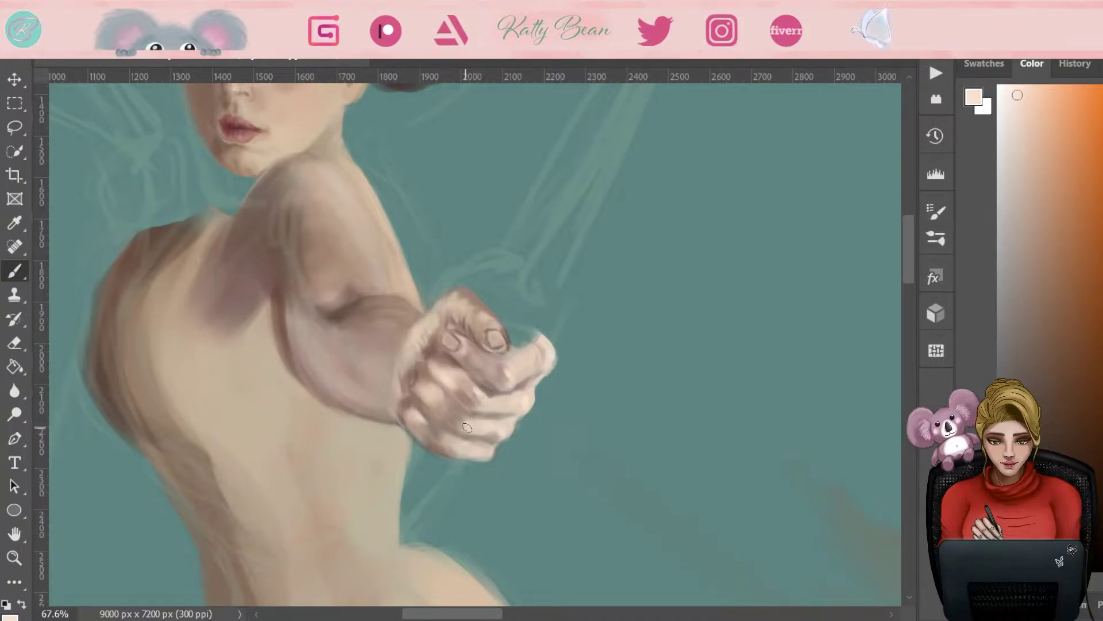
{"action": "scroll", "coordinate": [490, 318], "scroll_direction": "up", "scroll_amount": 2}
{"action": "left_click", "coordinate": [523, 382], "text": "alt"}
{"action": "left_click", "coordinate": [497, 376], "text": "alt"}
Step: Block in a new raised far arm beside the face with dark strokes and a mauve underside
{"action": "key", "text": "ctrl+minus"}
{"action": "key", "text": "ctrl+minus"}
{"action": "key", "text": "d"}
{"action": "mouse_move", "coordinate": [454, 175]}
{"action": "left_mouse_down"}
{"action": "mouse_move", "coordinate": [481, 303]}
{"action": "mouse_move", "coordinate": [500, 298]}
{"action": "left_mouse_up"}
{"action": "left_click_drag", "start_coordinate": [575, 270], "coordinate": [468, 199]}
{"action": "mouse_move", "coordinate": [534, 231]}
{"action": "left_mouse_down"}
{"action": "mouse_move", "coordinate": [461, 197]}
{"action": "mouse_move", "coordinate": [558, 275]}
{"action": "mouse_move", "coordinate": [536, 230]}
{"action": "left_mouse_up"}
{"action": "mouse_move", "coordinate": [472, 180]}
{"action": "left_mouse_down"}
{"action": "mouse_move", "coordinate": [379, 195]}
{"action": "mouse_move", "coordinate": [535, 279]}
{"action": "left_mouse_up"}
{"action": "mouse_move", "coordinate": [373, 178]}
{"action": "left_mouse_down"}
{"action": "mouse_move", "coordinate": [424, 249]}
{"action": "mouse_move", "coordinate": [546, 287]}
{"action": "mouse_move", "coordinate": [429, 183]}
{"action": "mouse_move", "coordinate": [399, 182]}
{"action": "mouse_move", "coordinate": [443, 182]}
{"action": "left_mouse_up"}
Step: Hide the sketch lines, clean the far arm's edge and blend its dark and mauve areas with sampled colours
{"action": "key", "text": "F7"}
{"action": "key", "text": "F7"}
{"action": "left_click", "coordinate": [444, 182], "text": "alt"}
{"action": "key", "text": "e"}
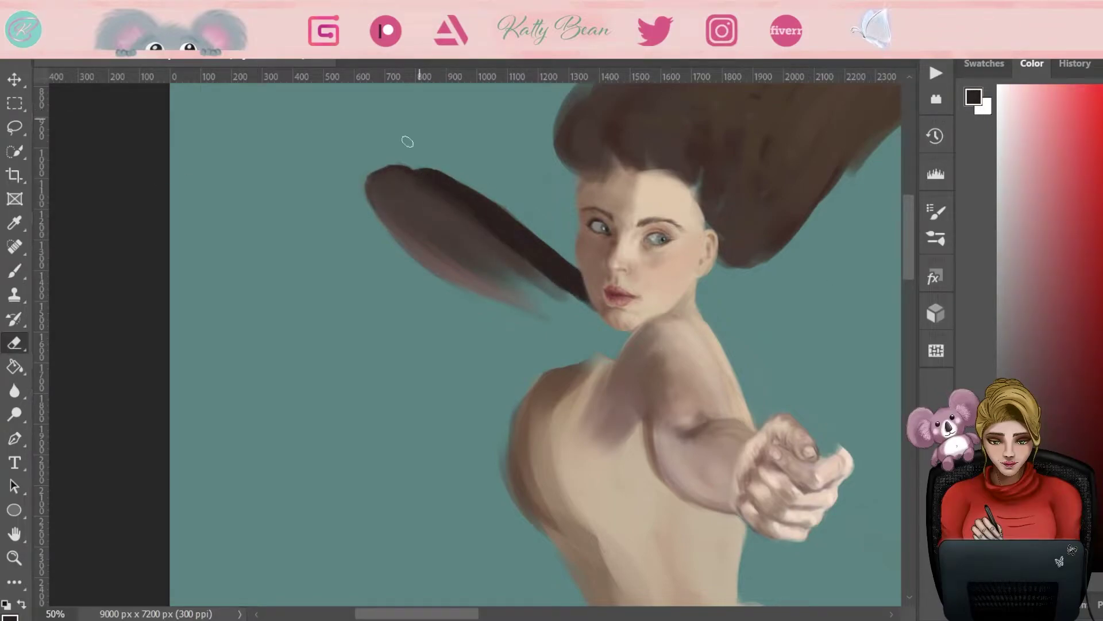
{"action": "key", "text": "b"}
{"action": "left_click", "coordinate": [436, 213], "text": "alt"}
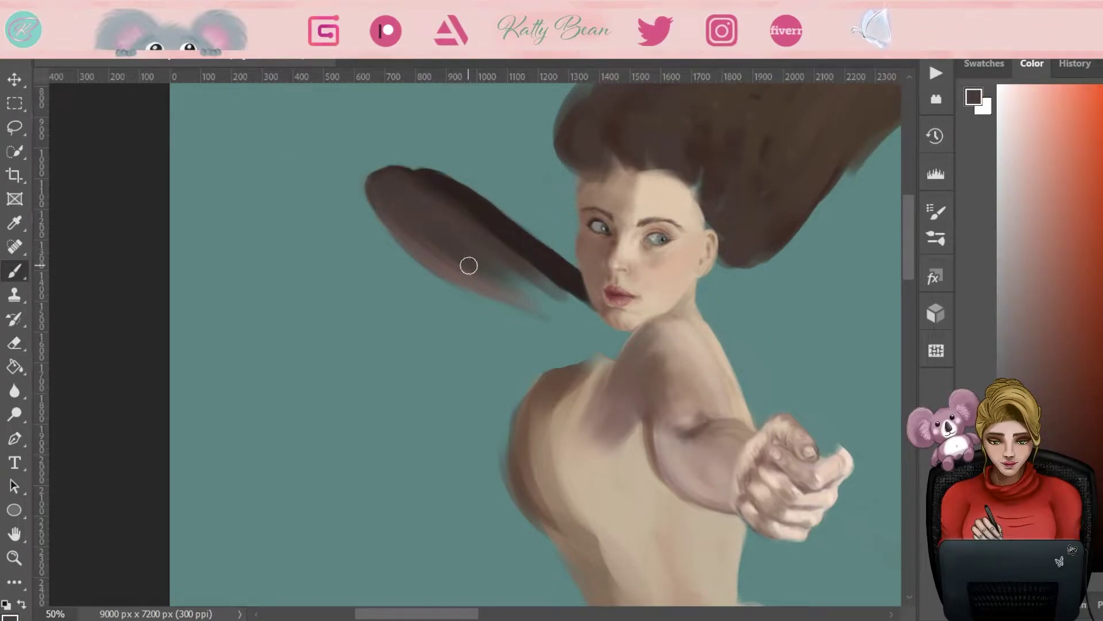
{"action": "left_click", "coordinate": [500, 204], "text": "alt"}
{"action": "left_click_drag", "start_coordinate": [449, 197], "coordinate": [538, 258]}
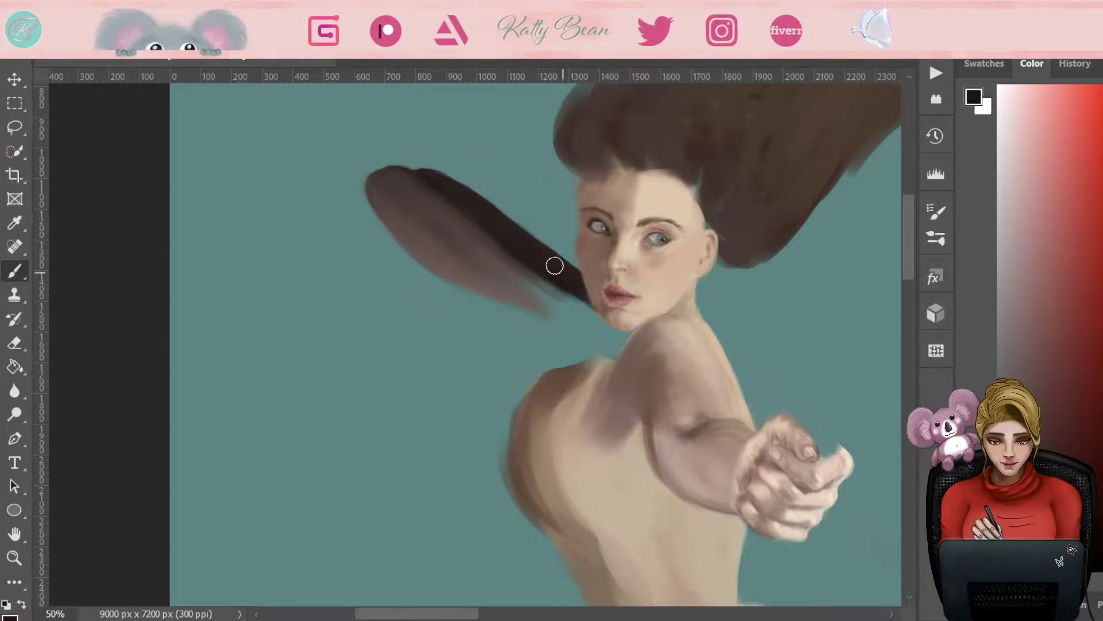
Step: Extend the far forearm toward the chin and smooth its brown shading with sampled dark tones
{"action": "key", "text": "e"}
{"action": "scroll", "coordinate": [385, 146], "scroll_direction": "left", "scroll_amount": 2}
{"action": "key", "text": "b"}
{"action": "mouse_move", "coordinate": [458, 260]}
{"action": "left_mouse_down"}
{"action": "mouse_move", "coordinate": [506, 287]}
{"action": "mouse_move", "coordinate": [536, 265]}
{"action": "mouse_move", "coordinate": [601, 305]}
{"action": "left_mouse_up"}
{"action": "key", "text": "bracketright"}
{"action": "key", "text": "bracketright"}
{"action": "key", "text": "bracketright"}
{"action": "key", "text": "bracketright"}
{"action": "key", "text": "bracketleft"}
{"action": "key", "text": "bracketleft"}
{"action": "key", "text": "bracketleft"}
{"action": "left_click", "coordinate": [580, 297], "text": "alt"}
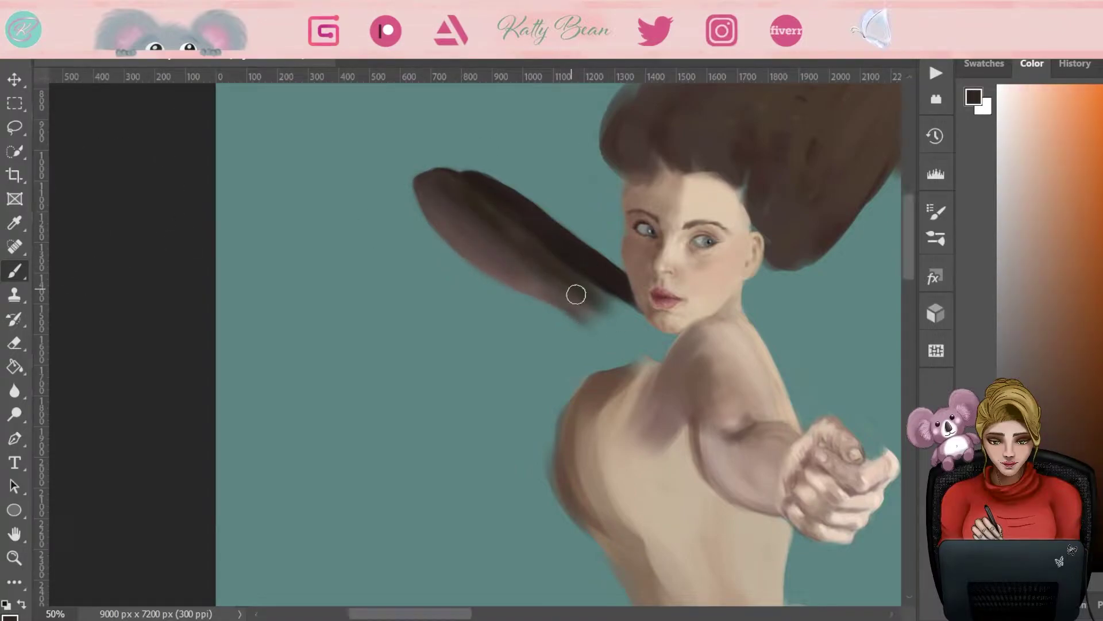
{"action": "left_click", "coordinate": [583, 247], "text": "alt"}
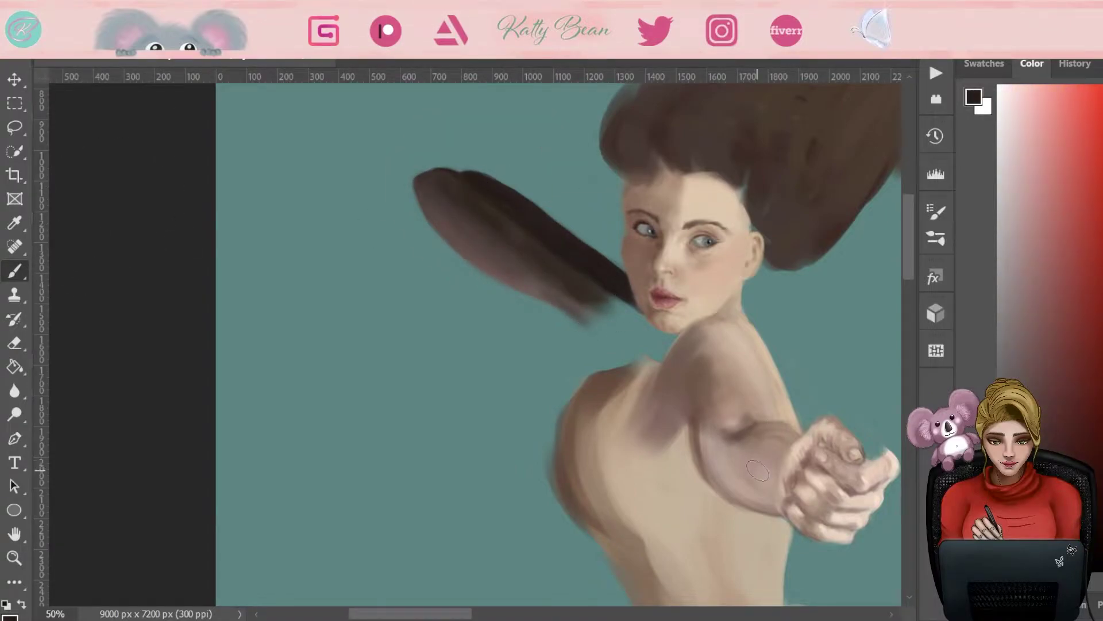
Step: Transform the far arm, rotating it slightly and moving it closer to the face
{"action": "key", "text": "ctrl+t"}
{"action": "left_click_drag", "start_coordinate": [557, 335], "coordinate": [709, 345]}
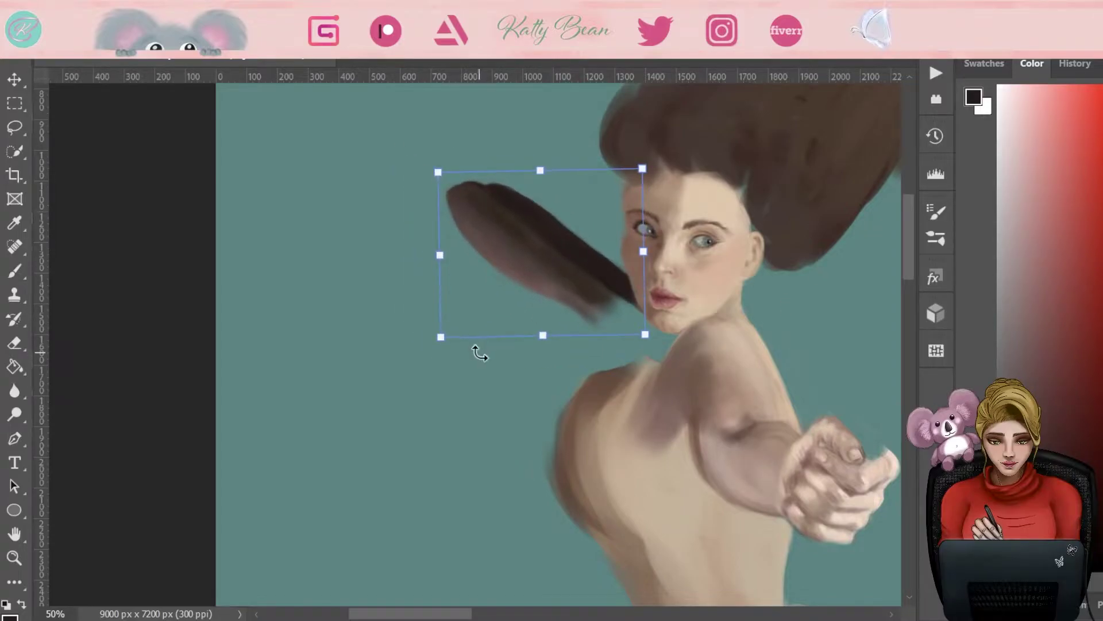
{"action": "key", "text": "Return"}
{"action": "key", "text": "b"}
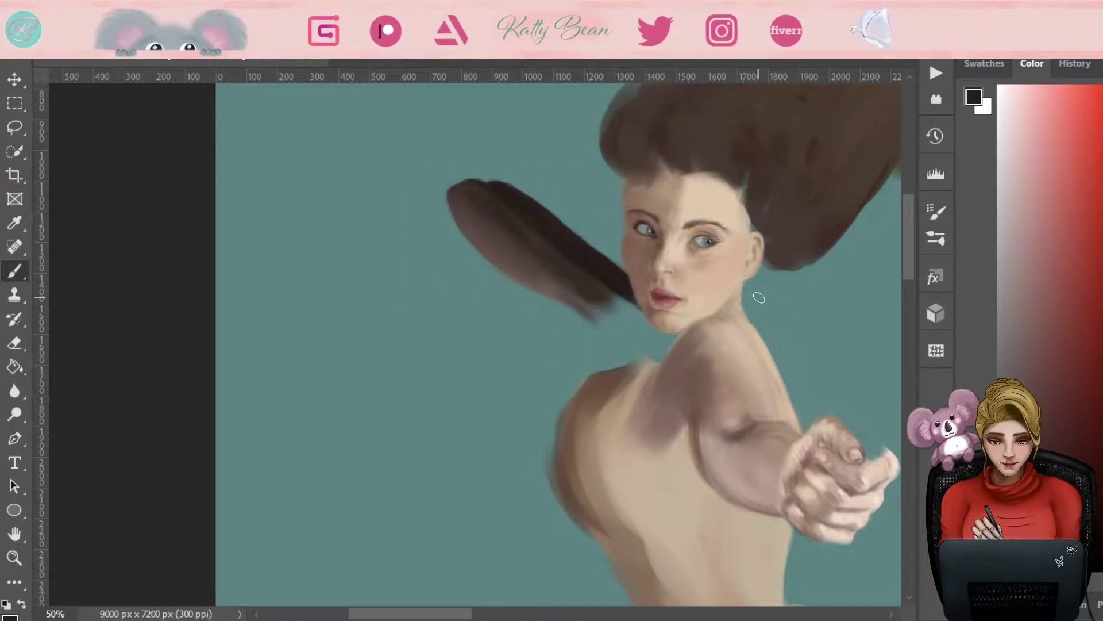
Step: Paint the back of the far hand below the chin with mauve tones, light knuckles and dark finger separations
{"action": "scroll", "coordinate": [759, 298], "scroll_direction": "up", "scroll_amount": 3}
{"action": "left_click", "coordinate": [364, 246], "text": "alt"}
{"action": "left_click_drag", "start_coordinate": [518, 345], "coordinate": [543, 331]}
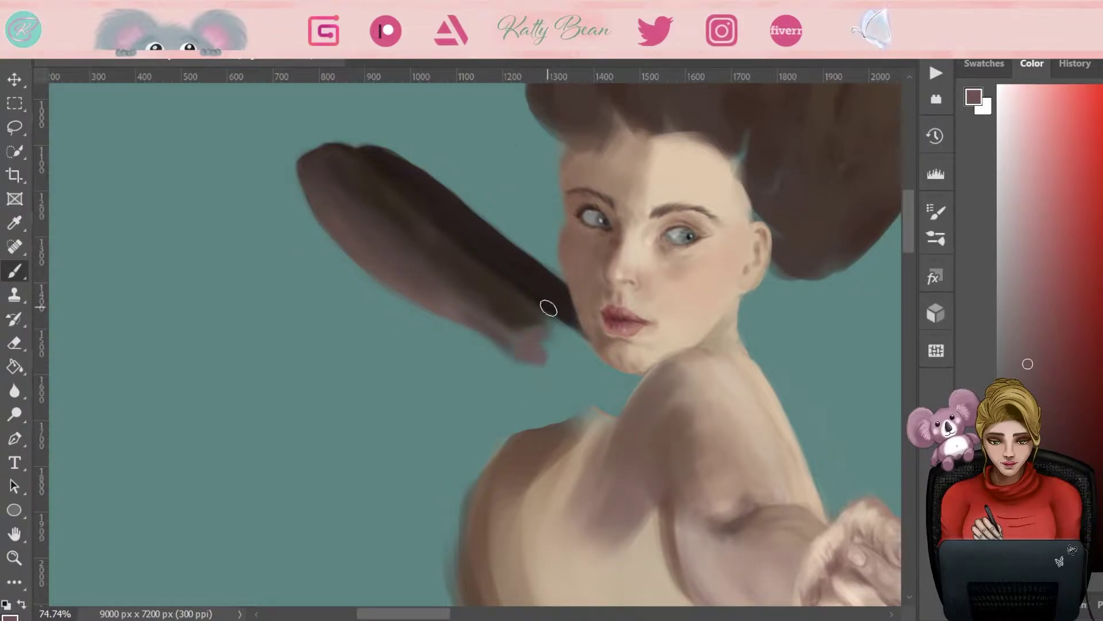
{"action": "left_click", "coordinate": [602, 338], "text": "alt"}
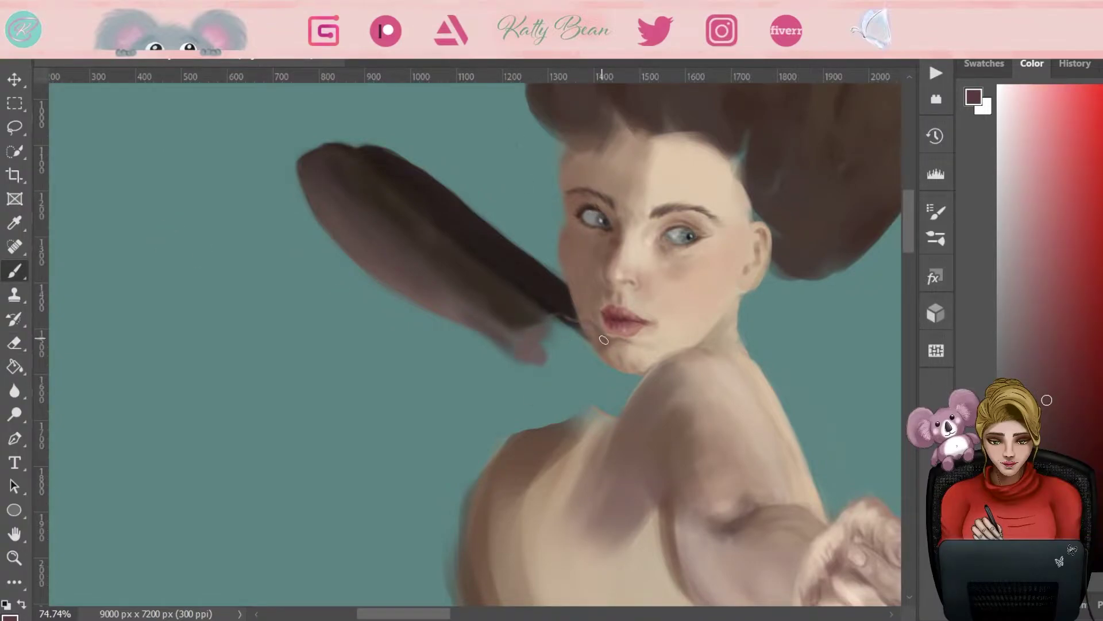
{"action": "left_click_drag", "start_coordinate": [530, 342], "coordinate": [538, 359]}
{"action": "left_click", "coordinate": [668, 132], "text": "alt"}
{"action": "mouse_move", "coordinate": [559, 321]}
{"action": "left_mouse_down"}
{"action": "mouse_move", "coordinate": [586, 334]}
{"action": "mouse_move", "coordinate": [540, 373]}
{"action": "left_mouse_up"}
{"action": "left_click", "coordinate": [597, 336], "text": "alt"}
{"action": "left_click_drag", "start_coordinate": [596, 336], "coordinate": [552, 359]}
{"action": "left_click", "coordinate": [576, 325], "text": "alt"}
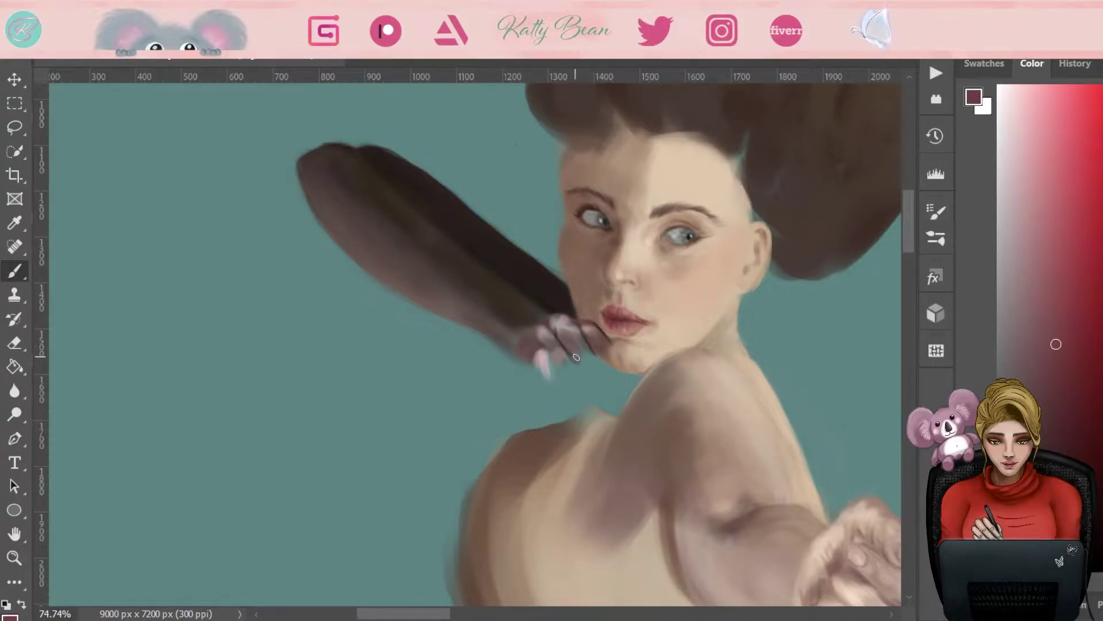
Step: Add pale curled finger segments with dark tips to the far hand and connect its wrist to the forearm
{"action": "left_click", "coordinate": [546, 361], "text": "alt"}
{"action": "mouse_move", "coordinate": [566, 368]}
{"action": "left_mouse_down"}
{"action": "mouse_move", "coordinate": [575, 396]}
{"action": "mouse_move", "coordinate": [597, 391]}
{"action": "left_mouse_up"}
{"action": "mouse_move", "coordinate": [604, 348]}
{"action": "left_mouse_down"}
{"action": "mouse_move", "coordinate": [606, 385]}
{"action": "mouse_move", "coordinate": [546, 362]}
{"action": "mouse_move", "coordinate": [578, 416]}
{"action": "mouse_move", "coordinate": [621, 396]}
{"action": "left_mouse_up"}
{"action": "left_click", "coordinate": [576, 345], "text": "alt"}
{"action": "left_click_drag", "start_coordinate": [540, 368], "coordinate": [415, 236]}
{"action": "left_click", "coordinate": [469, 264], "text": "alt"}
{"action": "left_click", "coordinate": [569, 147], "text": "alt"}
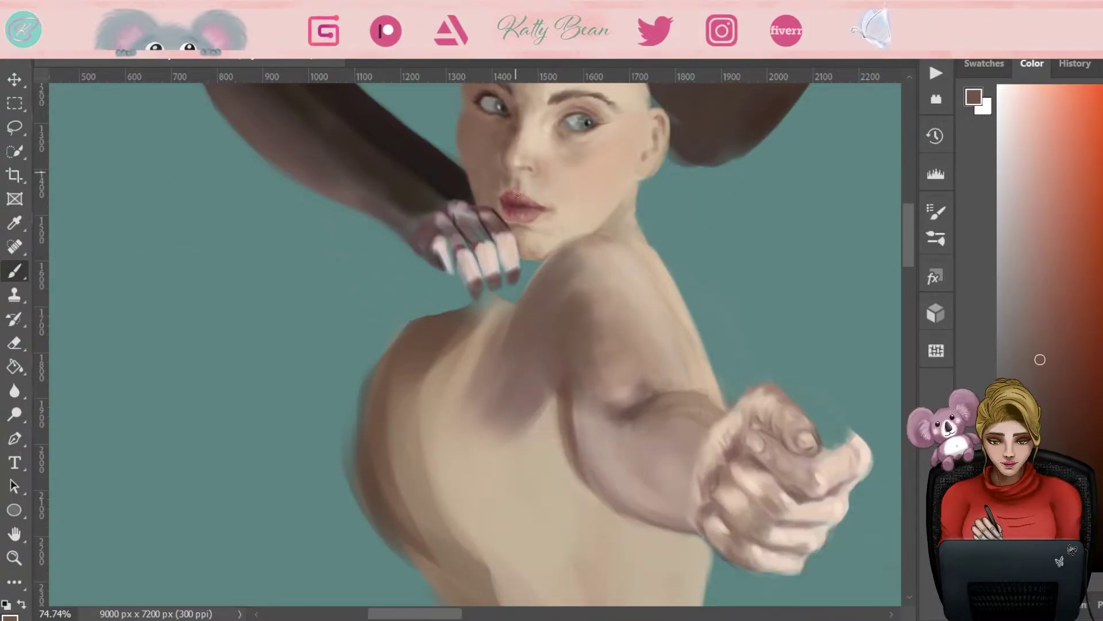
Step: Tone down the far hand's knuckles and fingers with sampled warm brown and skin tones
{"action": "left_click", "coordinate": [467, 218], "text": "alt"}
{"action": "left_click", "coordinate": [483, 224], "text": "alt"}
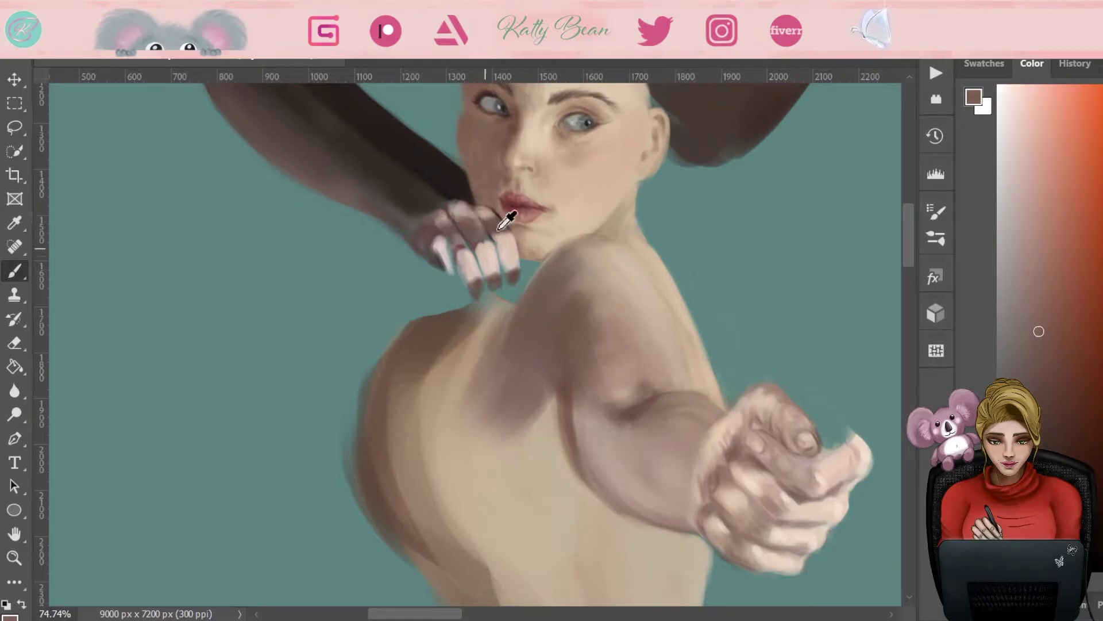
{"action": "left_click", "coordinate": [479, 233], "text": "alt"}
{"action": "left_click", "coordinate": [485, 230], "text": "alt"}
{"action": "left_click", "coordinate": [488, 253], "text": "alt"}
{"action": "left_click", "coordinate": [461, 222], "text": "alt"}
{"action": "left_click", "coordinate": [499, 243], "text": "alt"}
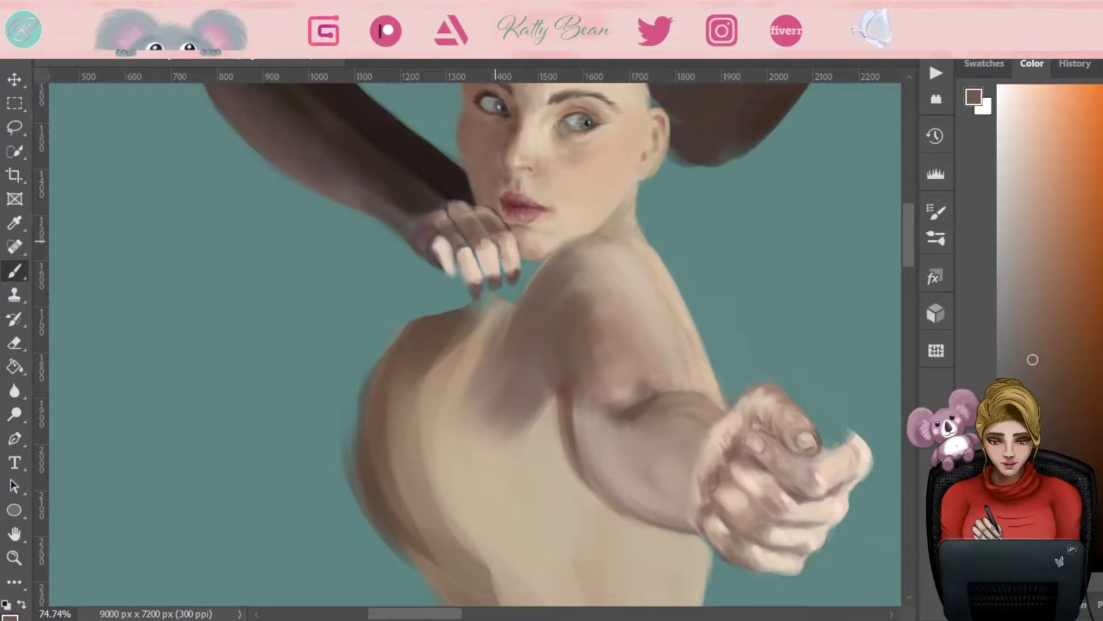
Step: Darken the gaps between the far hand's fingers and refine the knuckles and fingertips with sampled tones
{"action": "left_click", "coordinate": [432, 256], "text": "alt"}
{"action": "left_click", "coordinate": [457, 238], "text": "alt"}
{"action": "left_click", "coordinate": [463, 255], "text": "alt"}
{"action": "left_click", "coordinate": [474, 225], "text": "alt"}
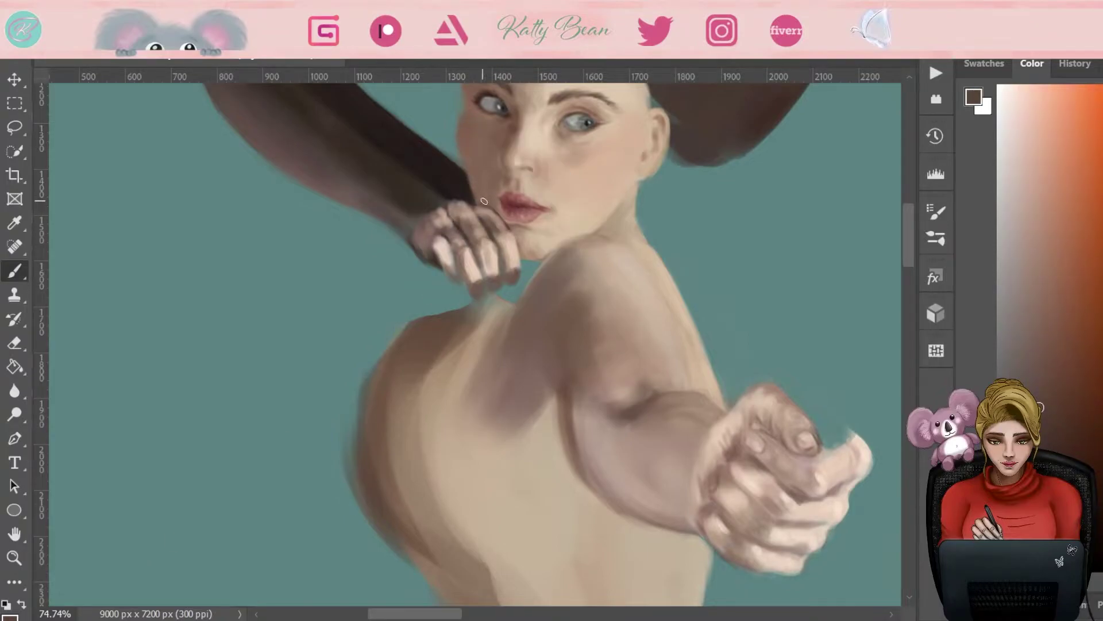
{"action": "scroll", "coordinate": [503, 221], "scroll_direction": "up", "scroll_amount": 2}
{"action": "scroll", "coordinate": [596, 399], "scroll_direction": "up", "scroll_amount": 2}
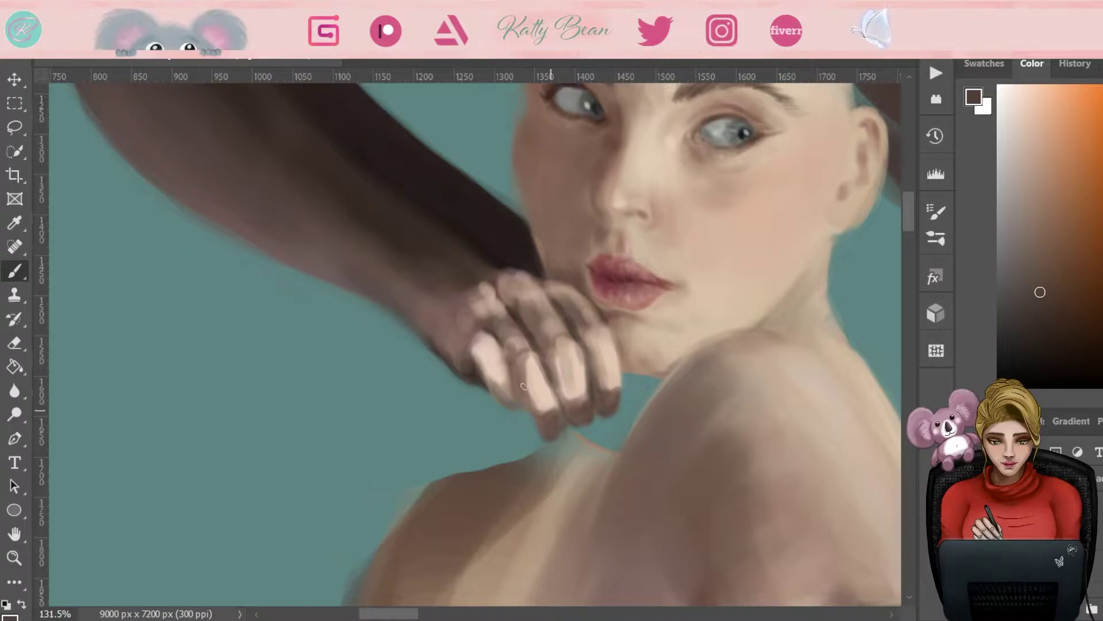
Step: Deepen the chest's shadow side and refine the torso's outer edge with sampled skin tones
{"action": "key", "text": "e"}
{"action": "scroll", "coordinate": [627, 390], "scroll_direction": "down", "scroll_amount": 5}
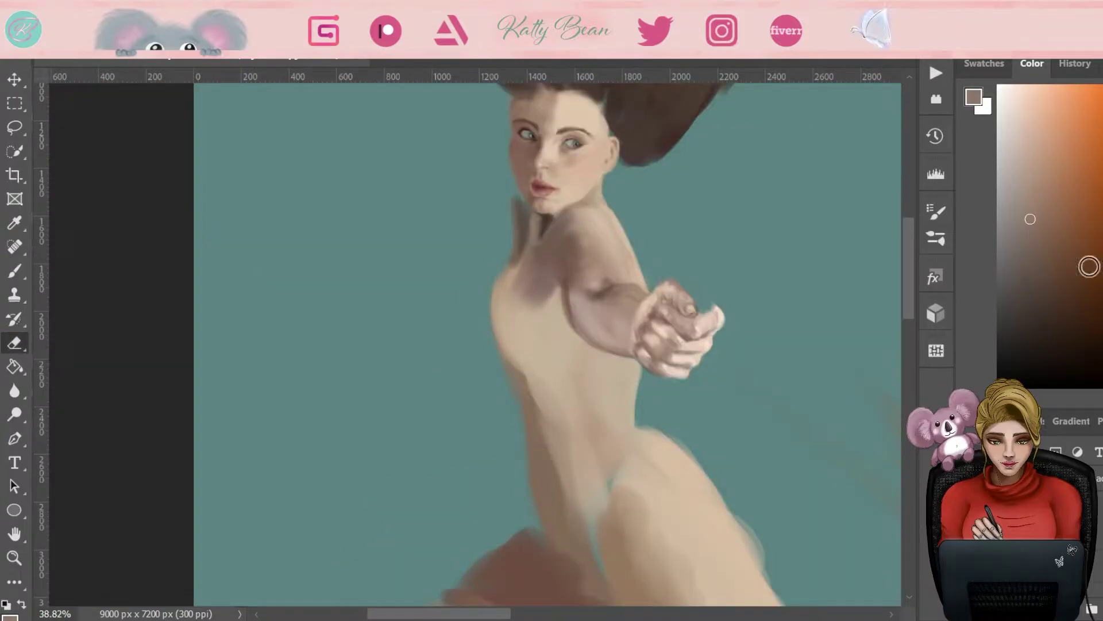
{"action": "left_click_drag", "start_coordinate": [609, 271], "coordinate": [607, 254]}
{"action": "key", "text": "b"}
{"action": "left_click", "coordinate": [518, 259], "text": "alt"}
{"action": "left_click", "coordinate": [522, 262], "text": "alt"}
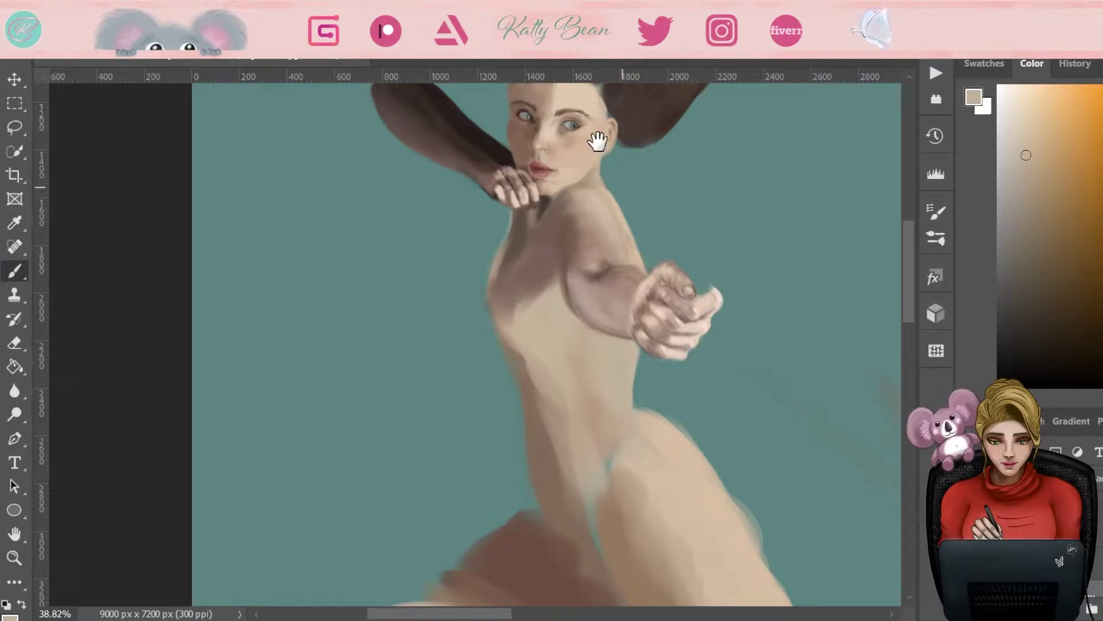
Step: Clean up the outer contour of the hip and extended leg by erasing stray paint
{"action": "scroll", "coordinate": [684, 230], "scroll_direction": "down", "scroll_amount": 3}
{"action": "key", "text": "e"}
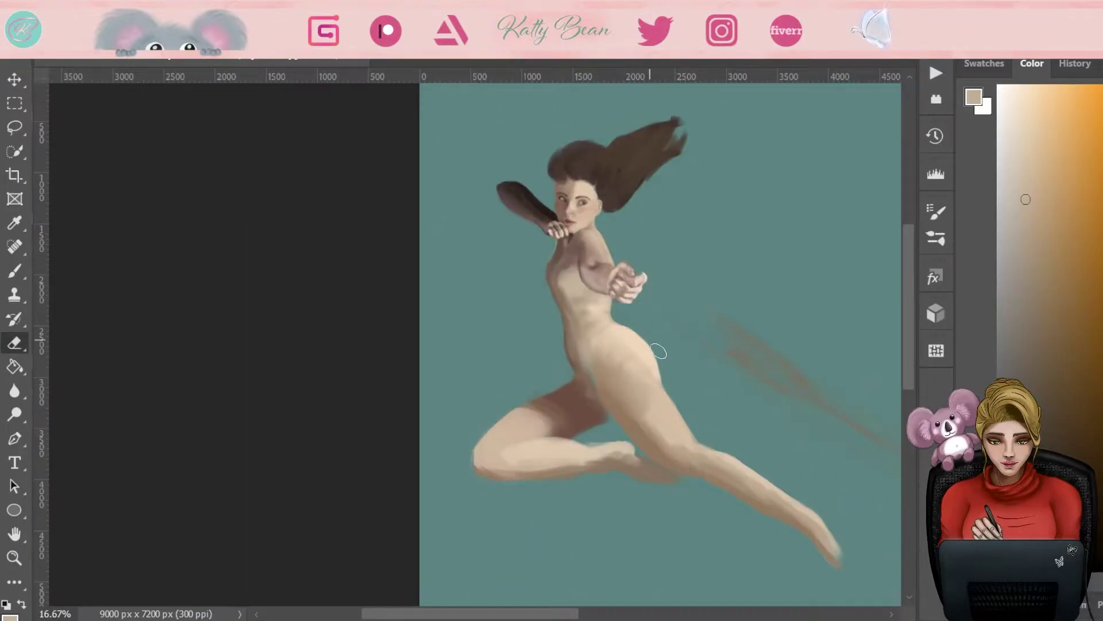
{"action": "left_click_drag", "start_coordinate": [667, 378], "coordinate": [816, 513]}
{"action": "left_click", "coordinate": [589, 378], "text": "alt"}
{"action": "key", "text": "e"}
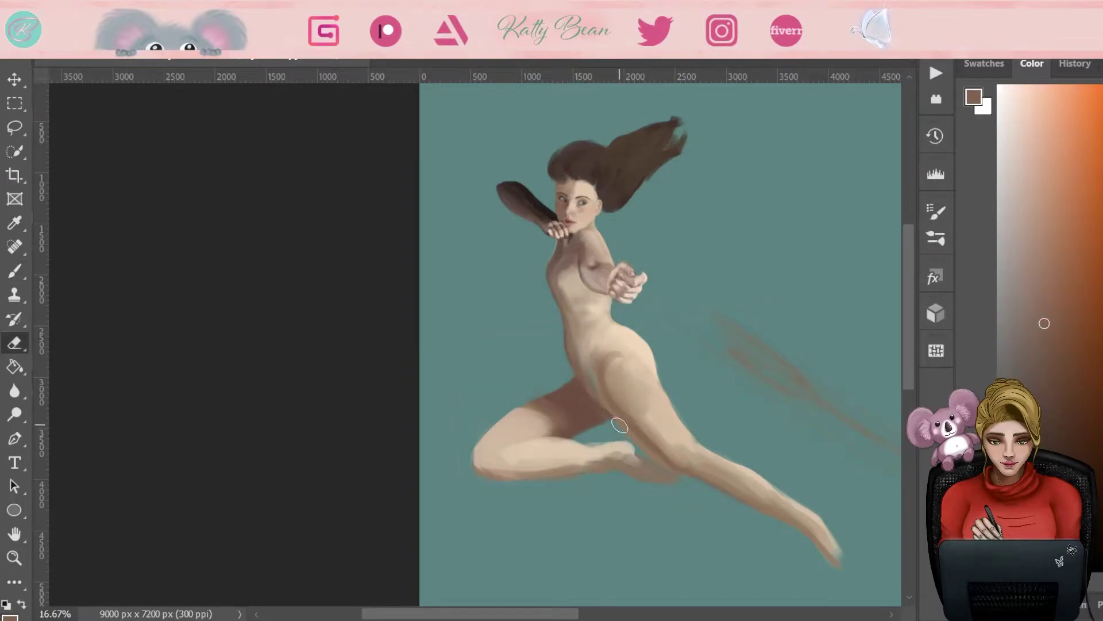
Step: Paint a deep brown shadow on the far thigh beneath the hip, using sampled dark tones
{"action": "key", "text": "b"}
{"action": "left_click", "coordinate": [613, 428], "text": "alt"}
{"action": "left_click_drag", "start_coordinate": [613, 428], "coordinate": [584, 432]}
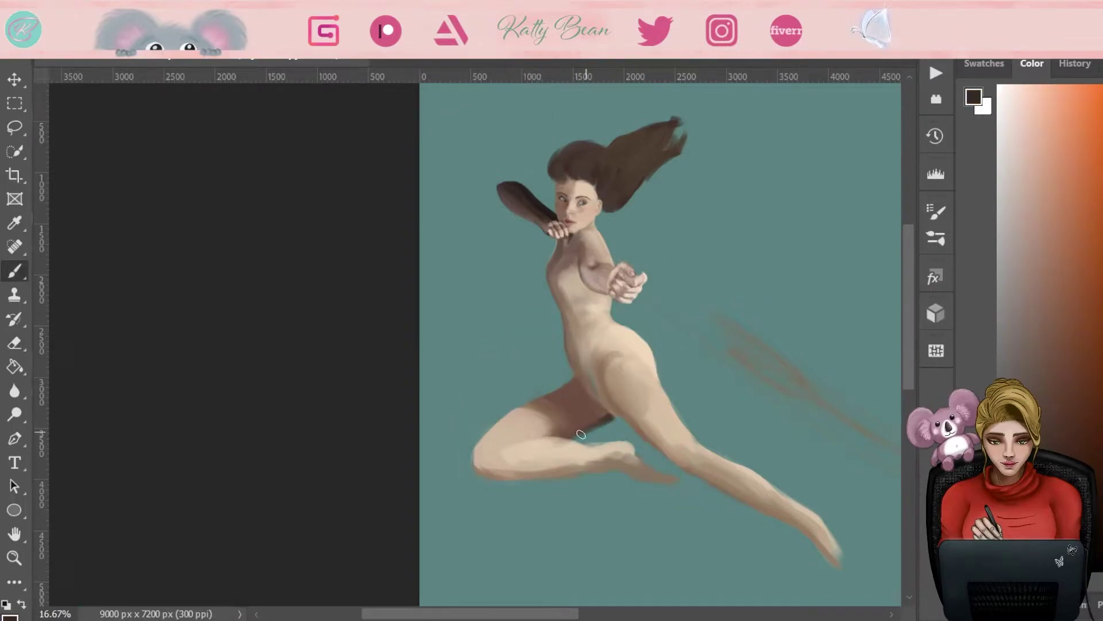
{"action": "left_click", "coordinate": [595, 421], "text": "alt"}
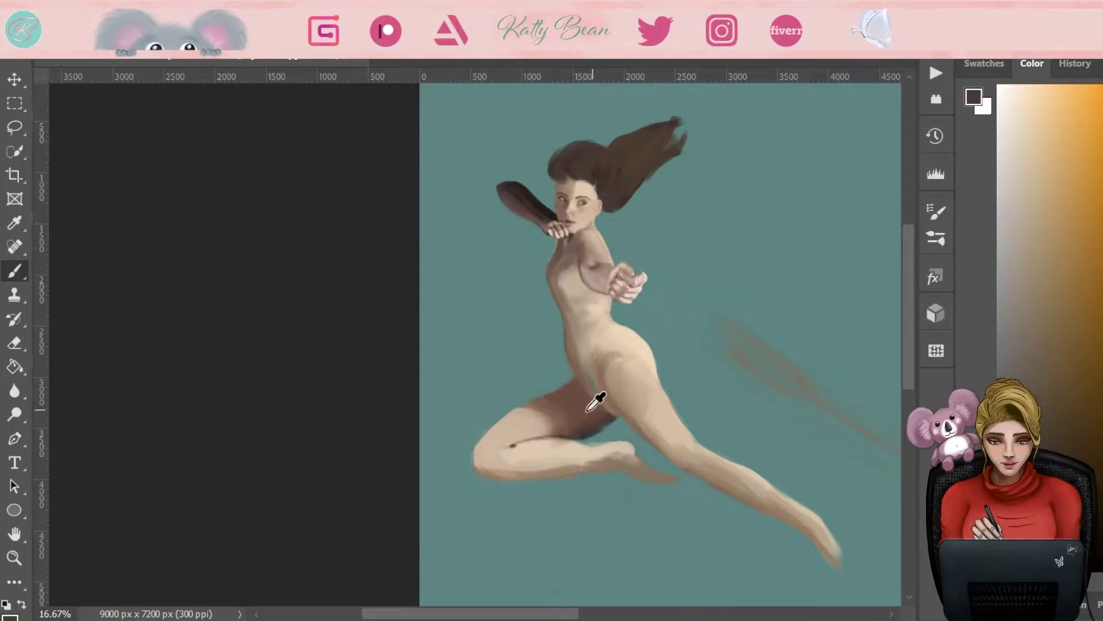
{"action": "left_click_drag", "start_coordinate": [575, 436], "coordinate": [598, 408]}
Step: Darken the bent leg's lower contour down to the toes and even out its calf with a light skin tone
{"action": "left_click_drag", "start_coordinate": [490, 475], "coordinate": [687, 485]}
{"action": "left_click", "coordinate": [553, 445], "text": "alt"}
{"action": "left_click_drag", "start_coordinate": [621, 469], "coordinate": [488, 454]}
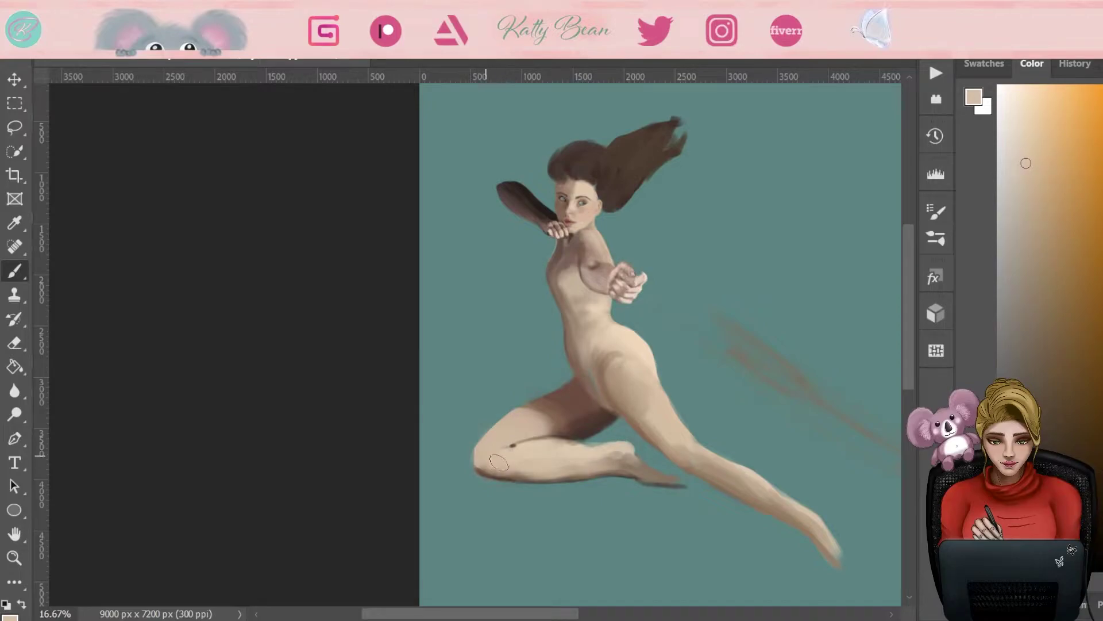
Step: Blend the hip, groin crease and extended leg with sampled skin tones
{"action": "left_click", "coordinate": [603, 342], "text": "alt"}
{"action": "left_click", "coordinate": [577, 347], "text": "alt"}
{"action": "left_click", "coordinate": [609, 396], "text": "alt"}
{"action": "left_click", "coordinate": [660, 406], "text": "alt"}
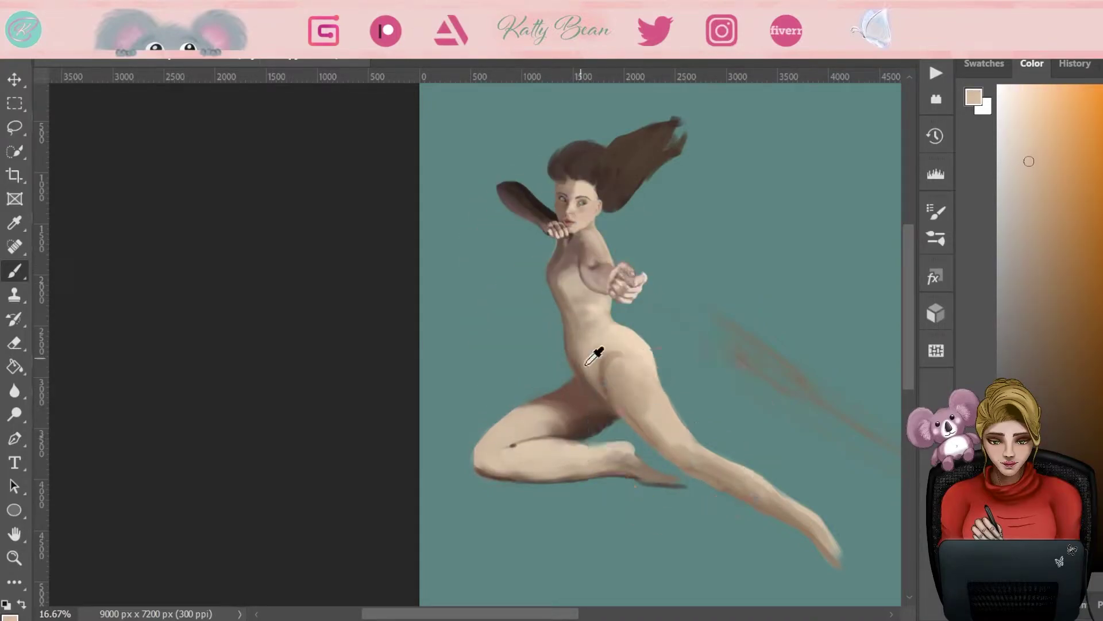
{"action": "left_click", "coordinate": [747, 494], "text": "alt"}
{"action": "left_click_drag", "start_coordinate": [662, 352], "coordinate": [582, 288]}
{"action": "right_click", "coordinate": [582, 288], "text": "alt+shift"}
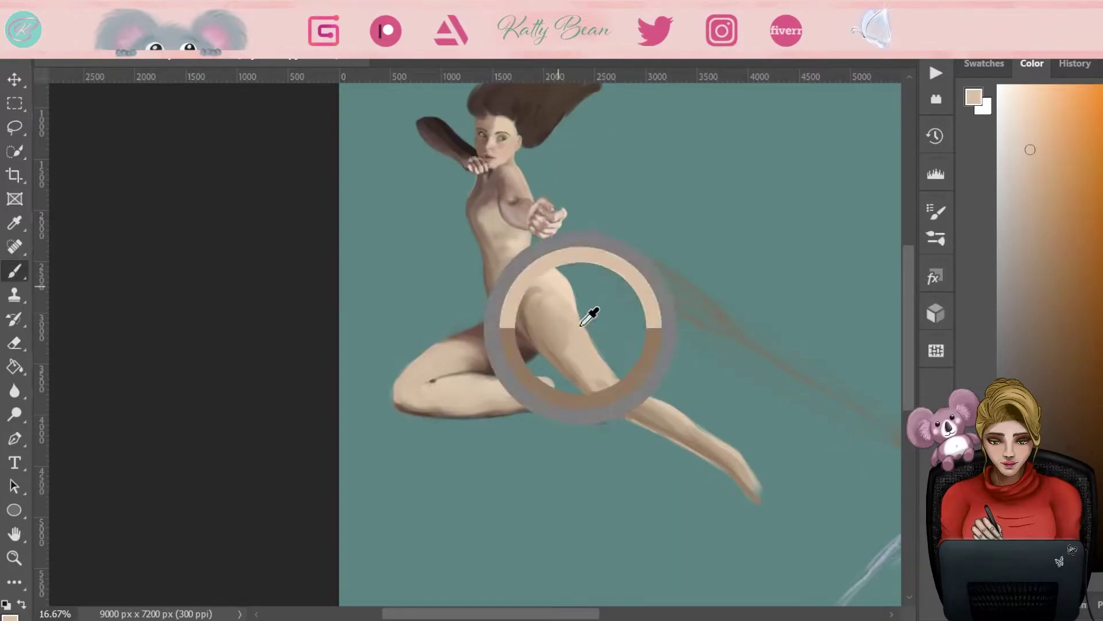
Step: Shape the bent leg's foot with sampled brown and beige tones, defining the heel, sole and toes
{"action": "left_click_drag", "start_coordinate": [569, 394], "coordinate": [605, 502]}
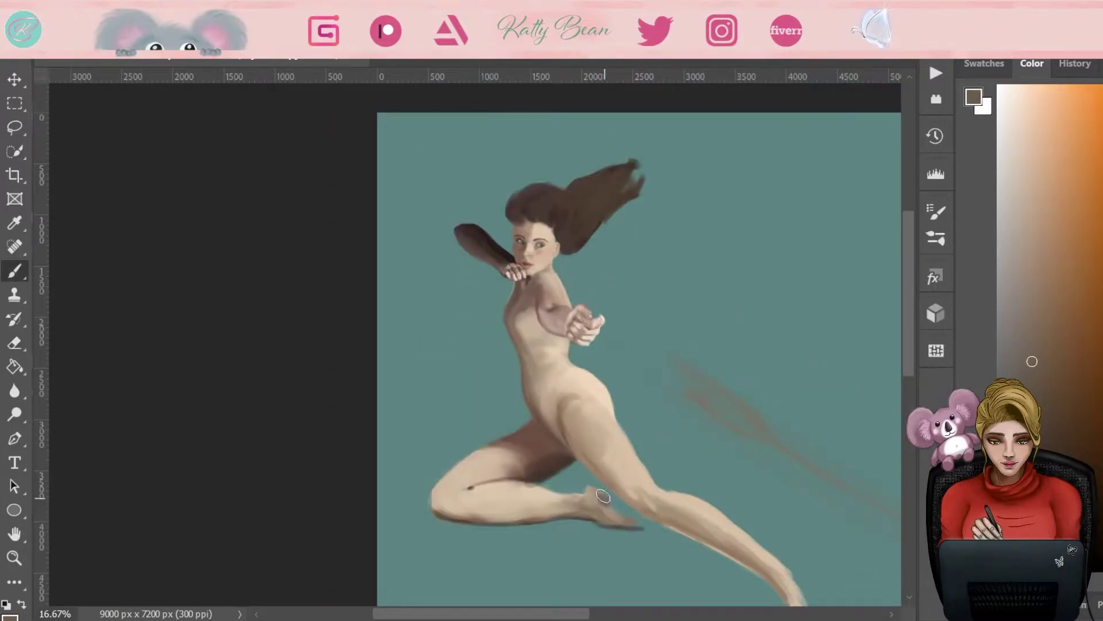
{"action": "key", "text": "e"}
{"action": "key", "text": "b"}
{"action": "left_click", "coordinate": [629, 525], "text": "alt"}
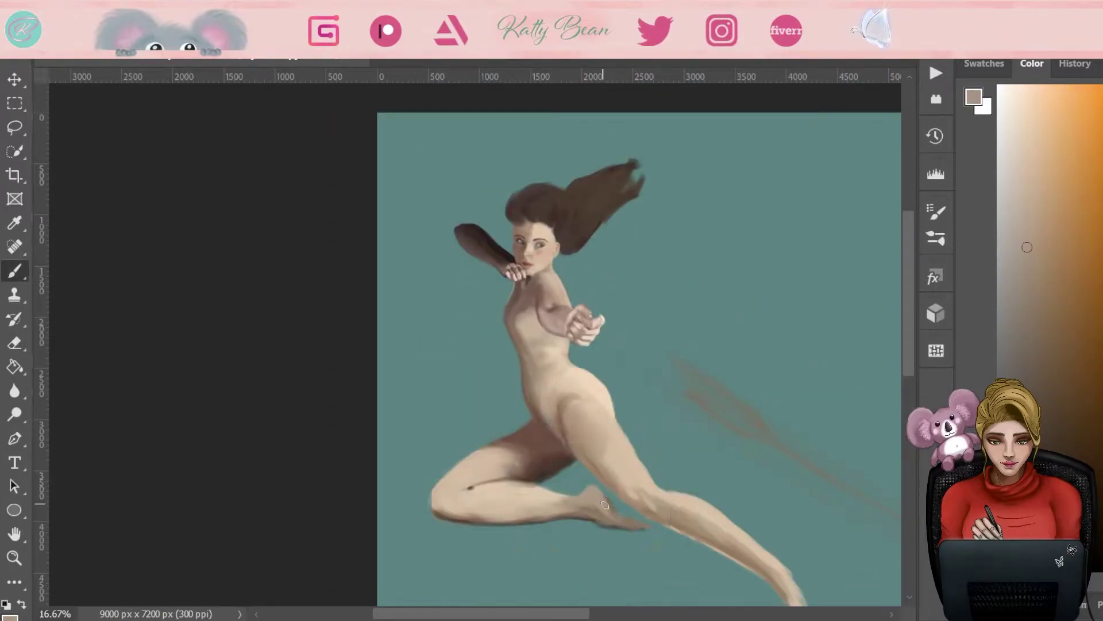
{"action": "left_click", "coordinate": [591, 518], "text": "alt"}
{"action": "left_click", "coordinate": [614, 523], "text": "alt"}
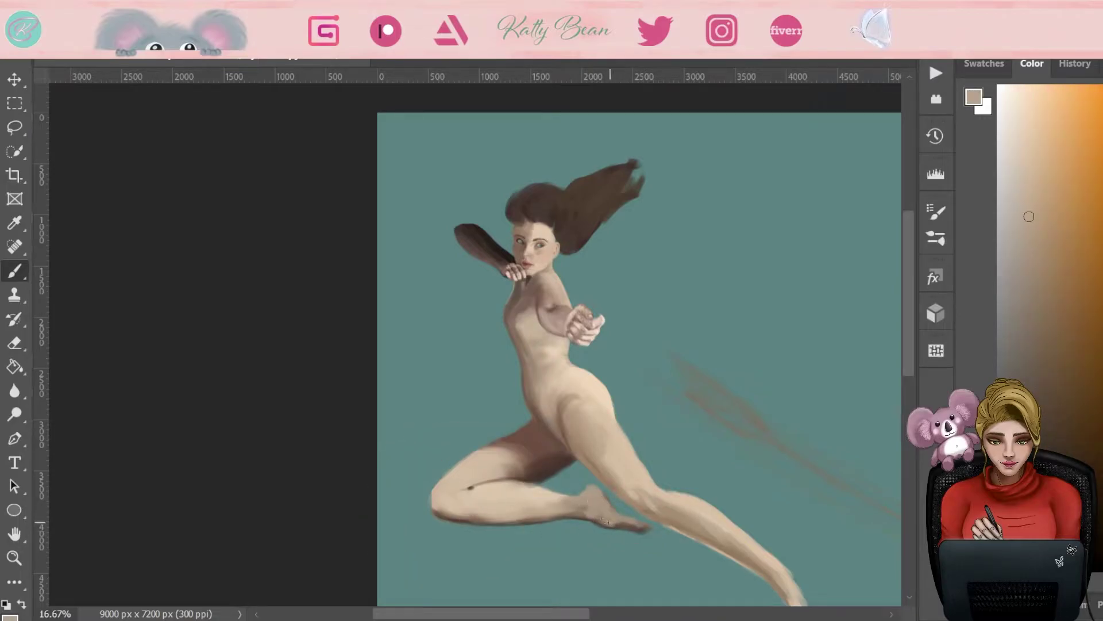
{"action": "key", "text": "e"}
{"action": "key", "text": "b"}
Step: Brighten the extended leg and shape its foot with a rounded heel and toes in sampled skin tones
{"action": "left_click_drag", "start_coordinate": [654, 484], "coordinate": [615, 405]}
{"action": "left_click", "coordinate": [616, 405], "text": "alt"}
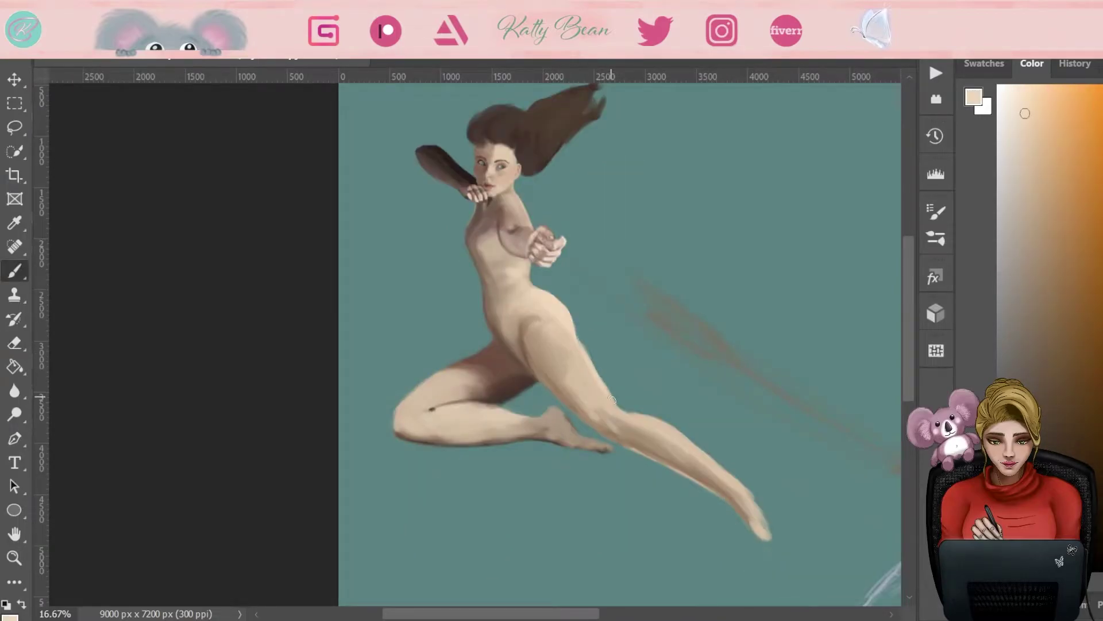
{"action": "left_click", "coordinate": [750, 497], "text": "alt"}
{"action": "left_click_drag", "start_coordinate": [765, 514], "coordinate": [779, 543]}
{"action": "left_click", "coordinate": [747, 500], "text": "alt"}
{"action": "left_click", "coordinate": [745, 506], "text": "alt"}
{"action": "mouse_move", "coordinate": [767, 506]}
{"action": "left_mouse_down"}
{"action": "mouse_move", "coordinate": [741, 510]}
{"action": "mouse_move", "coordinate": [779, 555]}
{"action": "left_mouse_up"}
{"action": "left_click", "coordinate": [741, 510], "text": "alt"}
{"action": "left_click", "coordinate": [717, 460], "text": "alt"}
{"action": "key", "text": "e"}
{"action": "key", "text": "b"}
Step: Paint dark hair strands along the forehead hairline and in front of the ear
{"action": "scroll", "coordinate": [494, 172], "scroll_direction": "up", "scroll_amount": 3}
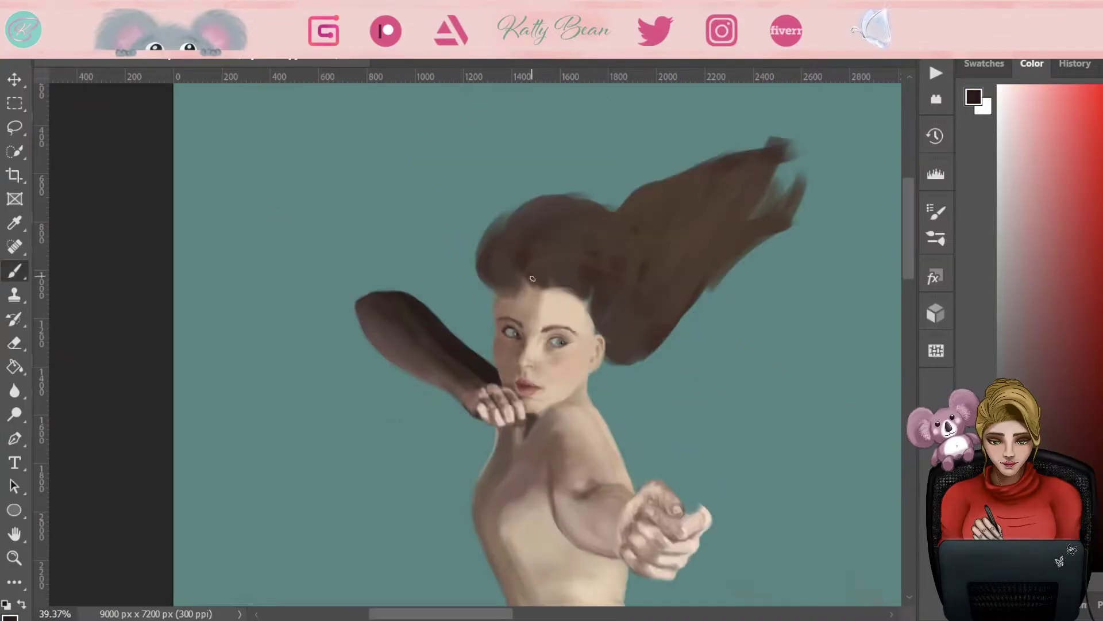
{"action": "left_click", "coordinate": [594, 303], "text": "alt"}
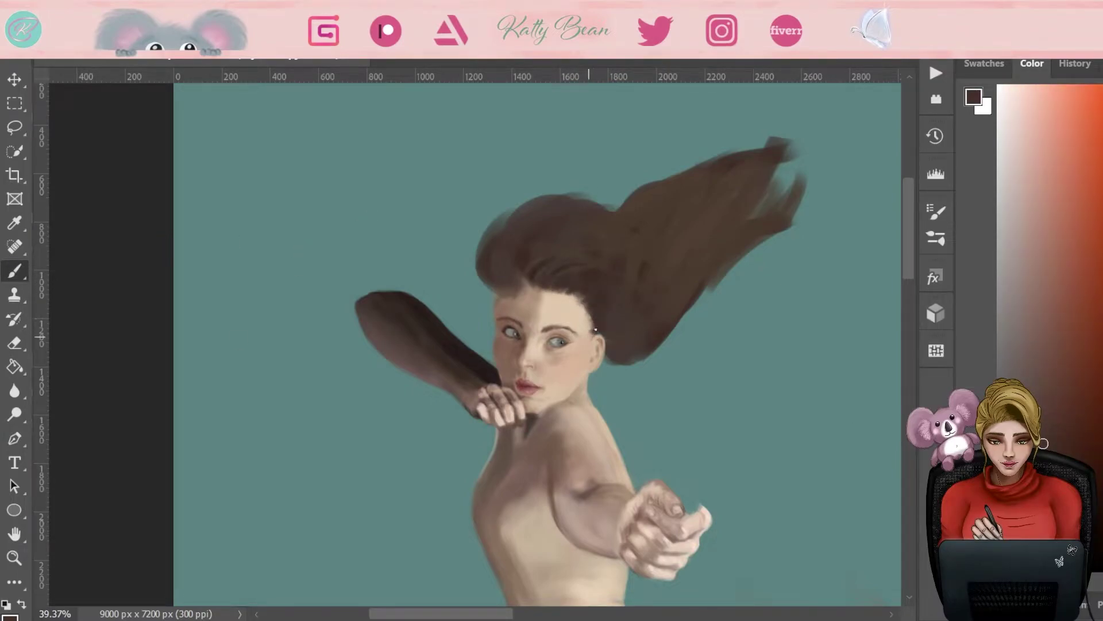
{"action": "left_click", "coordinate": [606, 305], "text": "alt"}
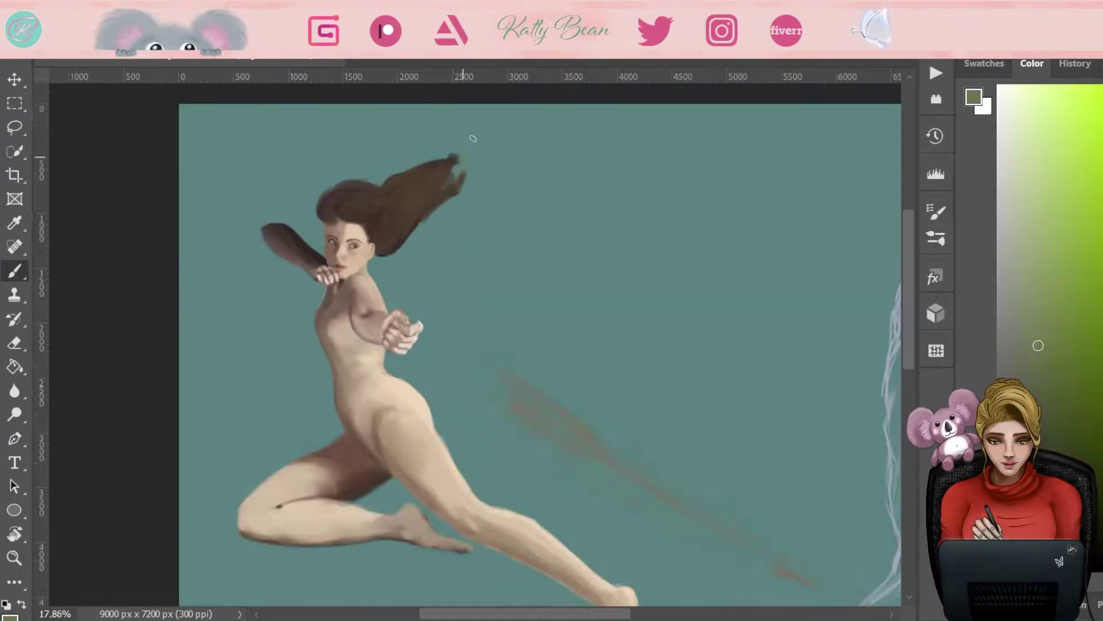
Step: Paint a curved green bow passing through the outstretched fist, with a shaded grip and a tapered lower tip
{"action": "mouse_move", "coordinate": [468, 141]}
{"action": "left_mouse_down"}
{"action": "mouse_move", "coordinate": [346, 408]}
{"action": "mouse_move", "coordinate": [444, 249]}
{"action": "mouse_move", "coordinate": [470, 144]}
{"action": "left_mouse_up"}
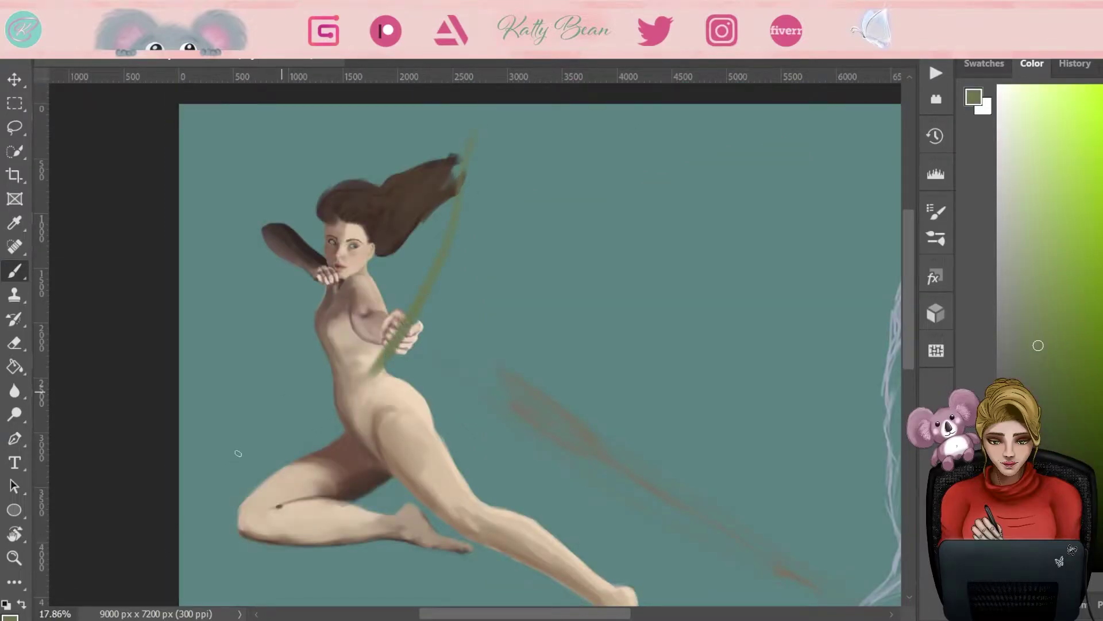
{"action": "left_click", "coordinate": [332, 377], "text": "alt"}
{"action": "left_click_drag", "start_coordinate": [332, 378], "coordinate": [462, 192]}
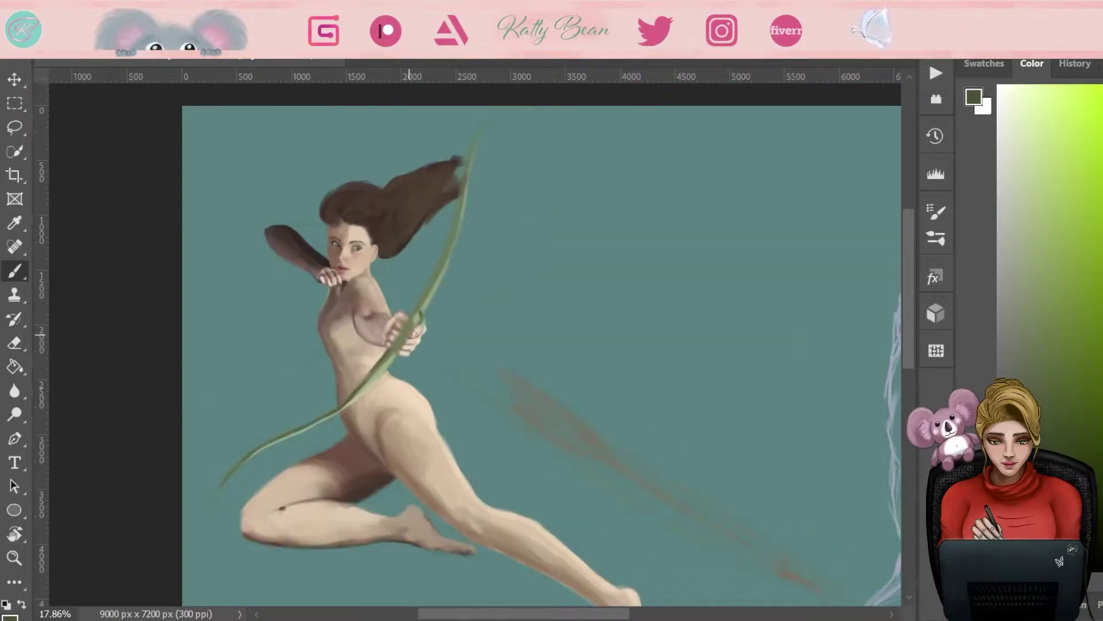
{"action": "mouse_move", "coordinate": [420, 309]}
{"action": "left_mouse_down"}
{"action": "mouse_move", "coordinate": [482, 129]}
{"action": "mouse_move", "coordinate": [416, 307]}
{"action": "left_mouse_up"}
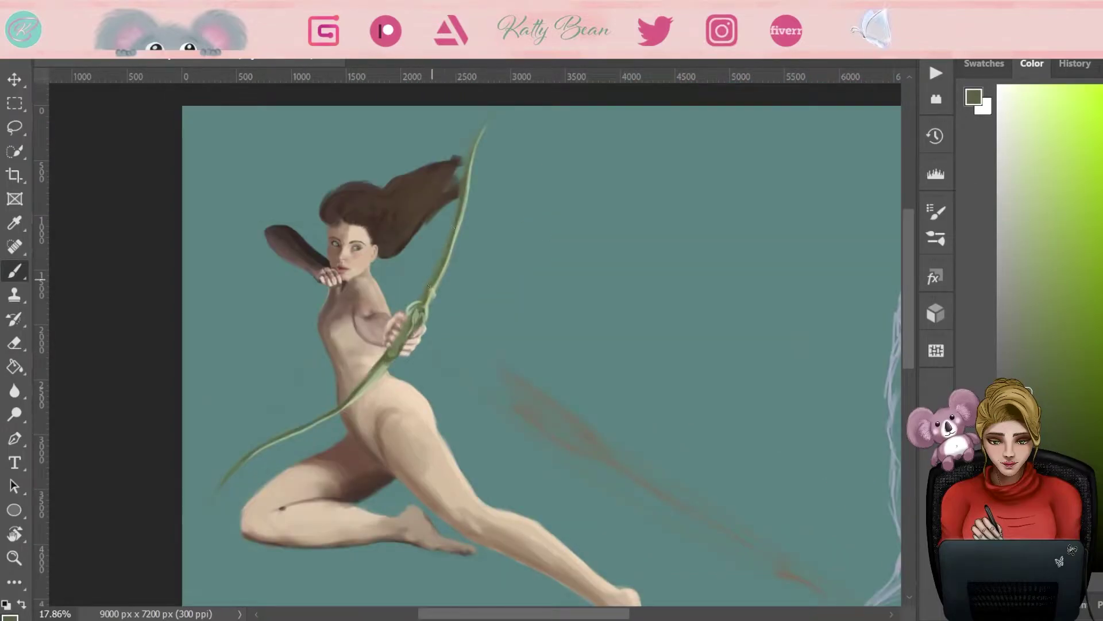
{"action": "key", "text": "e"}
{"action": "left_click_drag", "start_coordinate": [217, 487], "coordinate": [238, 464]}
{"action": "key", "text": "b"}
Step: Draw a pale bowstring with the Pen tool from the bow's upper tip past the drawing hand to its lower tip
{"action": "left_click", "coordinate": [1041, 312]}
{"action": "key", "text": "p"}
{"action": "left_click", "coordinate": [341, 280]}
{"action": "left_click", "coordinate": [488, 125]}
{"action": "key", "text": "b"}
{"action": "left_click", "coordinate": [470, 191], "text": "alt"}
{"action": "key", "text": "p"}
{"action": "left_click", "coordinate": [242, 462]}
{"action": "key", "text": "Return"}
Step: Warp the bowstring layer so the string fits the bow tips and the drawing hand
{"action": "key", "text": "ctrl+t"}
{"action": "left_click_drag", "start_coordinate": [219, 115], "coordinate": [160, 93]}
{"action": "scroll", "coordinate": [275, 156], "scroll_direction": "up", "scroll_amount": 3}
{"action": "left_click_drag", "start_coordinate": [163, 187], "coordinate": [168, 288]}
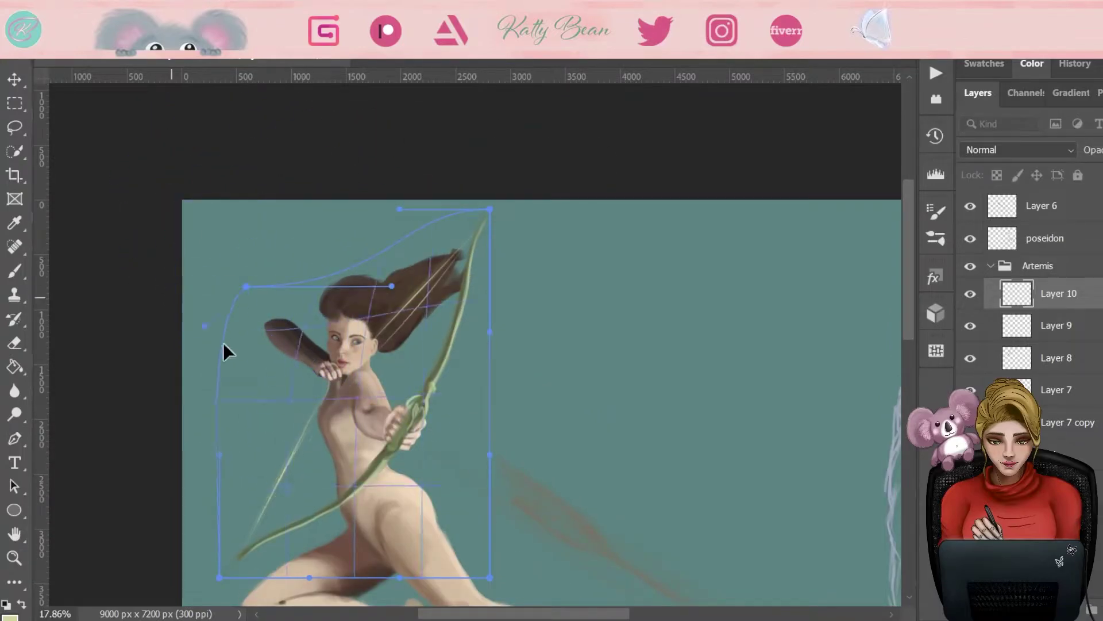
{"action": "key", "text": "Return"}
Step: Refine the bow's upper limb and grip with sampled greens, adding darker edges and lighter highlights
{"action": "key", "text": "F7"}
{"action": "key", "text": "b"}
{"action": "scroll", "coordinate": [396, 319], "scroll_direction": "up", "scroll_amount": 3}
{"action": "mouse_move", "coordinate": [514, 115]}
{"action": "left_mouse_down"}
{"action": "mouse_move", "coordinate": [489, 138]}
{"action": "mouse_move", "coordinate": [423, 356]}
{"action": "left_mouse_up"}
{"action": "left_click", "coordinate": [469, 246], "text": "alt"}
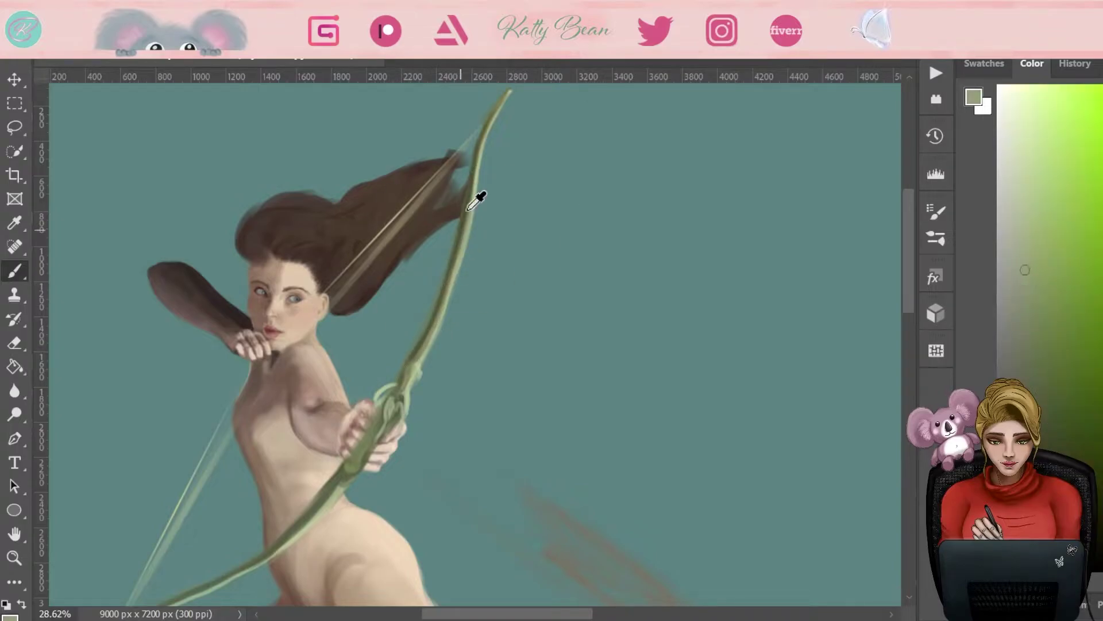
{"action": "mouse_move", "coordinate": [500, 95]}
{"action": "left_mouse_down"}
{"action": "mouse_move", "coordinate": [449, 313]}
{"action": "mouse_move", "coordinate": [422, 359]}
{"action": "left_mouse_up"}
{"action": "left_click_drag", "start_coordinate": [423, 360], "coordinate": [540, 244]}
{"action": "mouse_move", "coordinate": [322, 471]}
{"action": "left_mouse_down"}
{"action": "mouse_move", "coordinate": [262, 500]}
{"action": "mouse_move", "coordinate": [425, 402]}
{"action": "left_mouse_up"}
Step: Shade the bow's lower limb down to its tip with a green swatch
{"action": "left_click", "coordinate": [983, 63]}
{"action": "left_click", "coordinate": [970, 123]}
{"action": "mouse_move", "coordinate": [210, 552]}
{"action": "left_mouse_down"}
{"action": "mouse_move", "coordinate": [448, 380]}
{"action": "mouse_move", "coordinate": [472, 255]}
{"action": "left_mouse_up"}
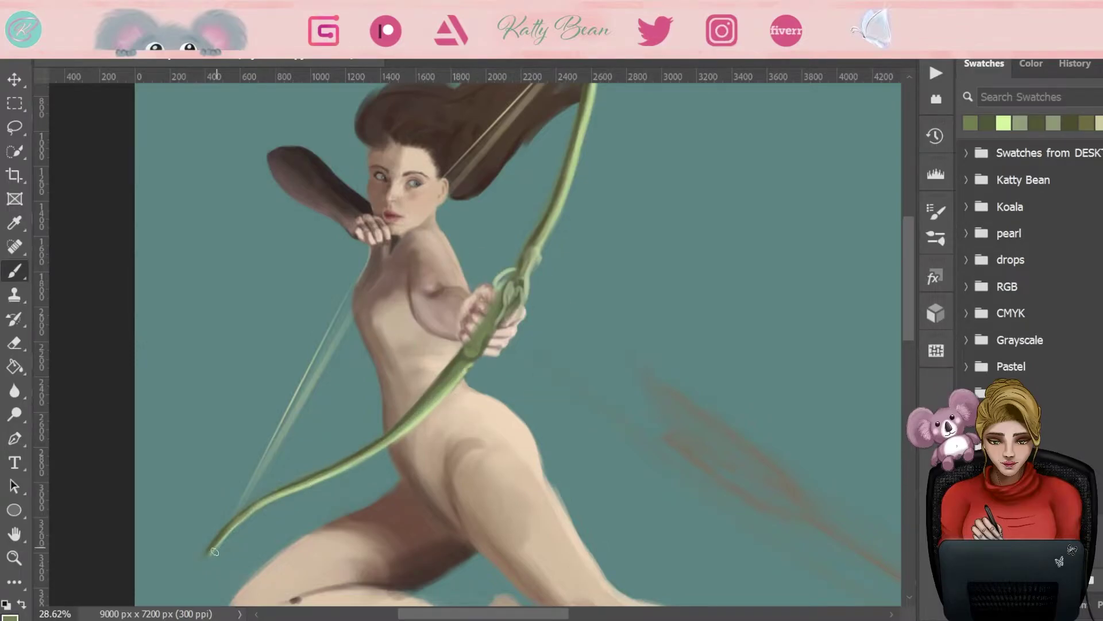
{"action": "left_click_drag", "start_coordinate": [224, 534], "coordinate": [263, 495]}
Step: Erase the grip where it covers the fist and shade the lower limb just below the hand
{"action": "key", "text": "e"}
{"action": "mouse_move", "coordinate": [509, 302]}
{"action": "left_mouse_down"}
{"action": "mouse_move", "coordinate": [489, 331]}
{"action": "mouse_move", "coordinate": [502, 311]}
{"action": "left_mouse_up"}
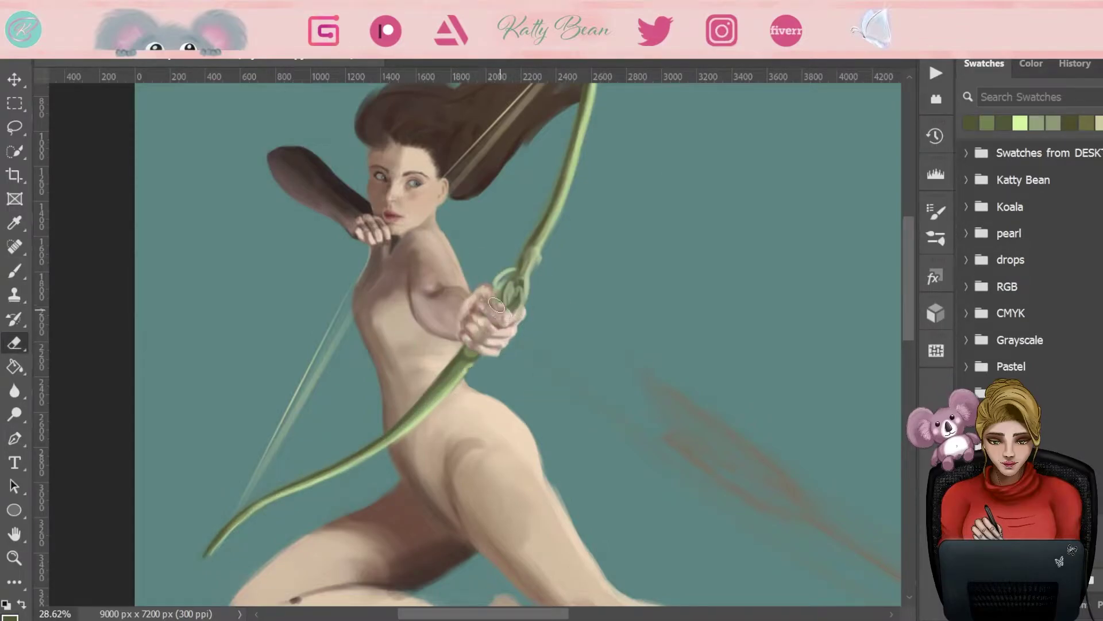
{"action": "key", "text": "b"}
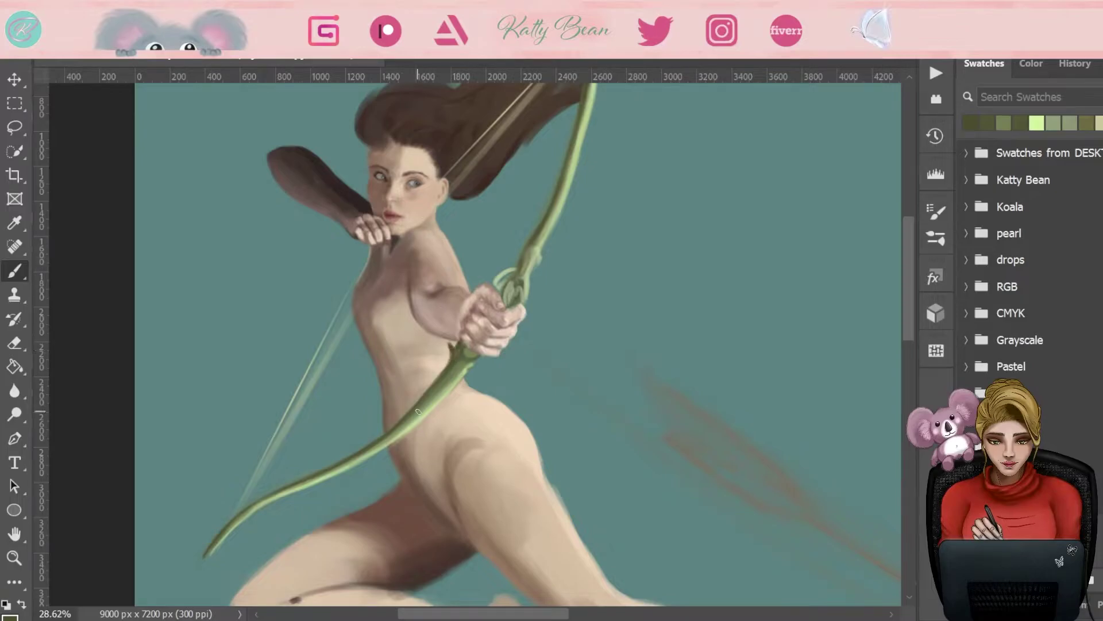
{"action": "left_click_drag", "start_coordinate": [471, 353], "coordinate": [411, 418]}
{"action": "key", "text": "e"}
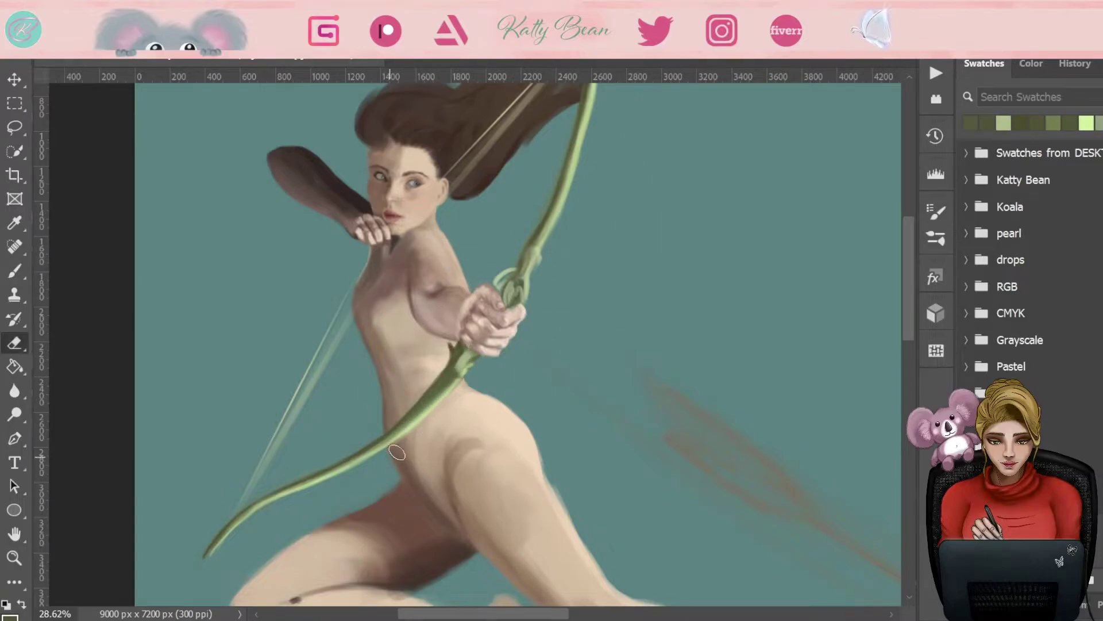
Step: Paint a carved, highlighted knot on the bow below the fist and a solid green form above it
{"action": "key", "text": "b"}
{"action": "left_click", "coordinate": [1032, 63]}
{"action": "left_click", "coordinate": [465, 365], "text": "alt"}
{"action": "left_click_drag", "start_coordinate": [464, 365], "coordinate": [469, 358]}
{"action": "left_click", "coordinate": [429, 416], "text": "alt"}
{"action": "left_click", "coordinate": [458, 348], "text": "alt"}
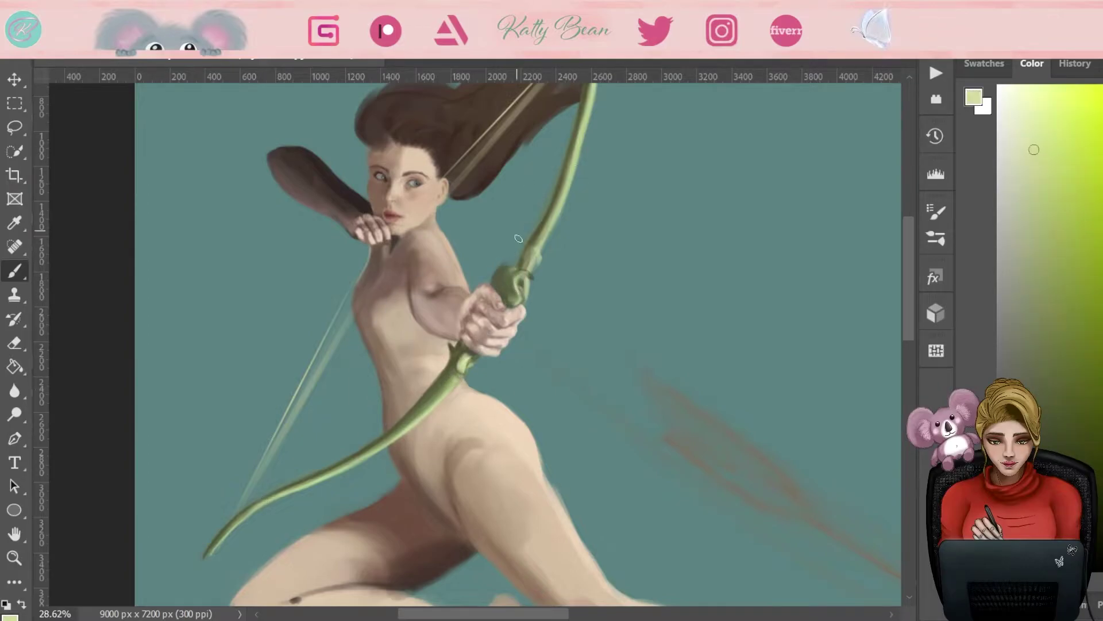
Step: Paint twisted vines, curling tendrils and hanging leaves on the bow just above the fist with sampled greens
{"action": "left_click_drag", "start_coordinate": [502, 272], "coordinate": [381, 353]}
{"action": "left_click", "coordinate": [405, 364], "text": "alt"}
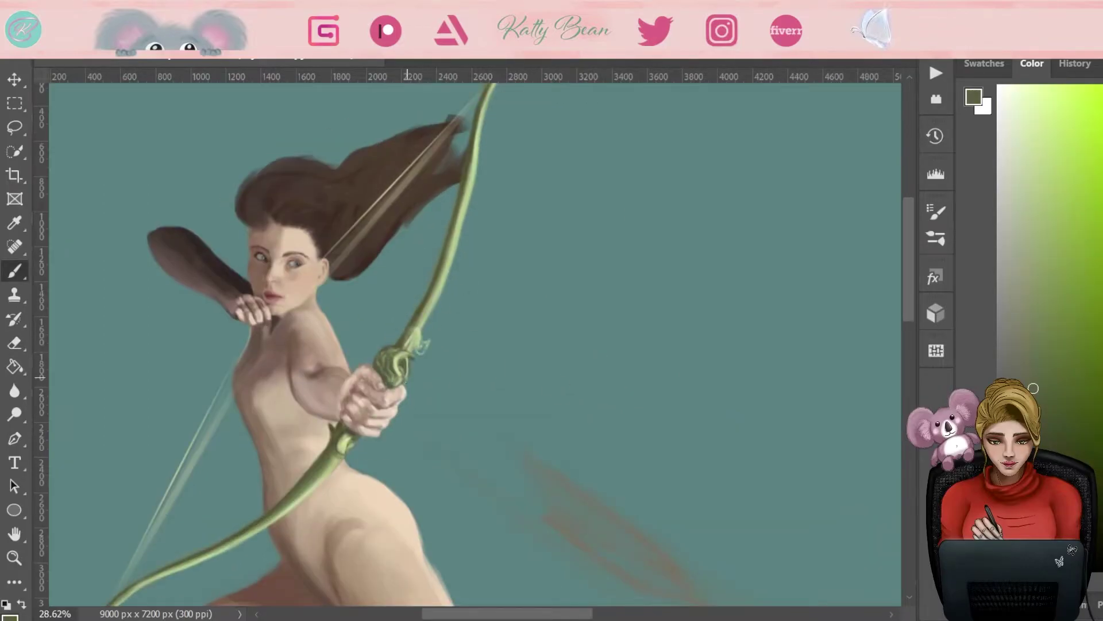
{"action": "mouse_move", "coordinate": [434, 315]}
{"action": "left_mouse_down"}
{"action": "mouse_move", "coordinate": [421, 332]}
{"action": "mouse_move", "coordinate": [418, 298]}
{"action": "mouse_move", "coordinate": [454, 291]}
{"action": "mouse_move", "coordinate": [443, 271]}
{"action": "left_mouse_up"}
{"action": "left_click", "coordinate": [421, 332], "text": "alt"}
{"action": "left_click", "coordinate": [420, 285], "text": "alt"}
{"action": "left_click", "coordinate": [454, 276], "text": "alt"}
{"action": "left_click", "coordinate": [448, 288], "text": "alt"}
{"action": "key", "text": "F6"}
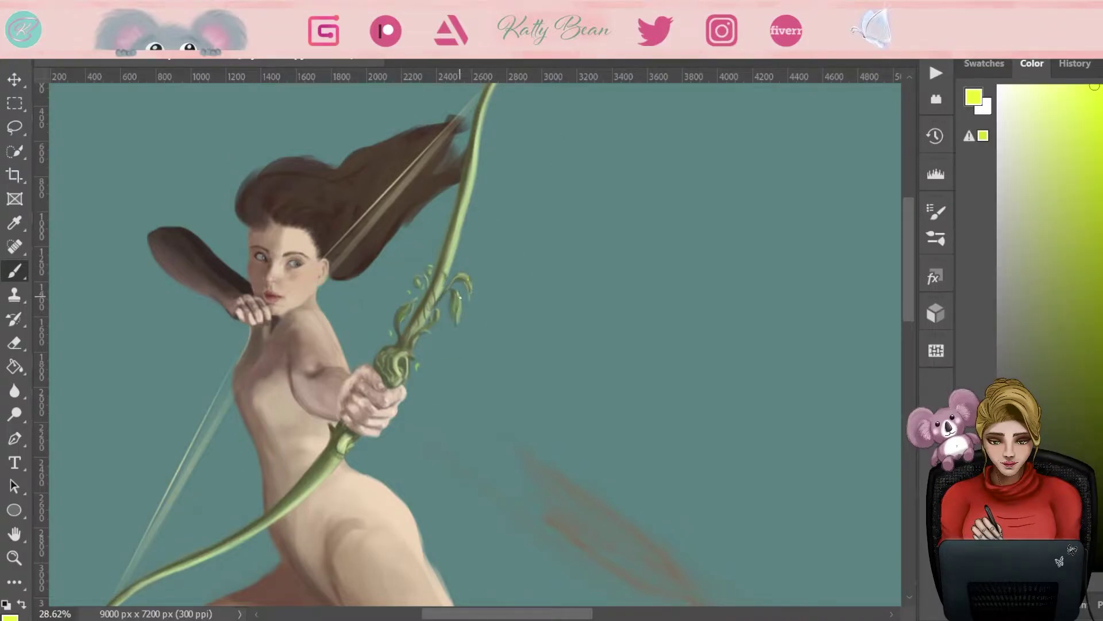
{"action": "left_click", "coordinate": [441, 286], "text": "alt"}
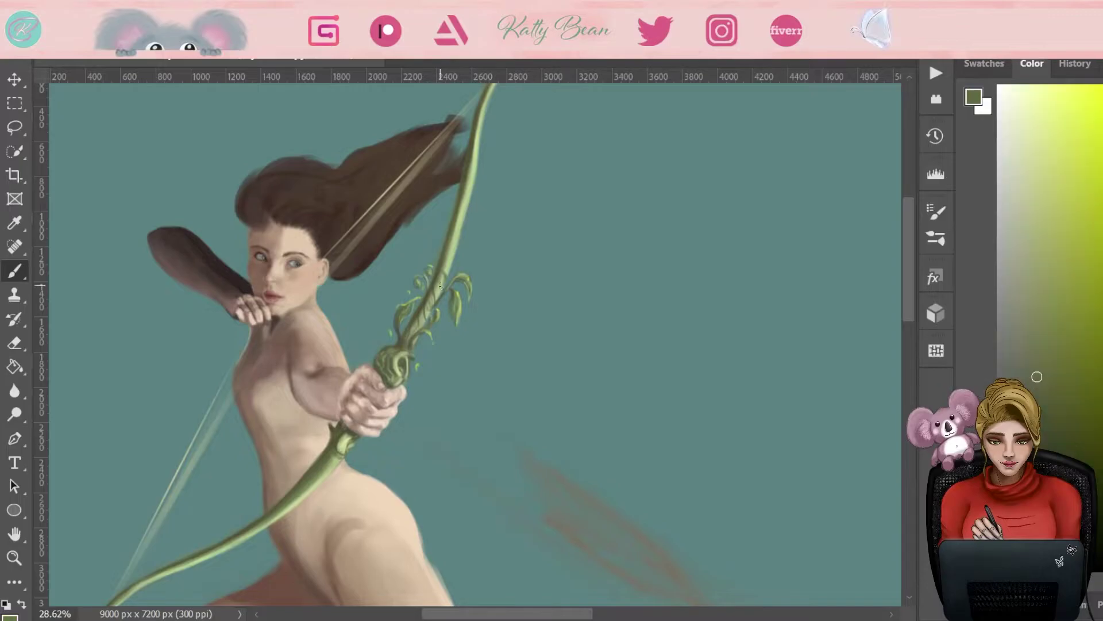
Step: Wrap vines and small curls around the bow's upper limb with sampled dark and light greens
{"action": "left_click", "coordinate": [458, 248], "text": "alt"}
{"action": "left_click_drag", "start_coordinate": [486, 109], "coordinate": [480, 164]}
{"action": "key", "text": "F6"}
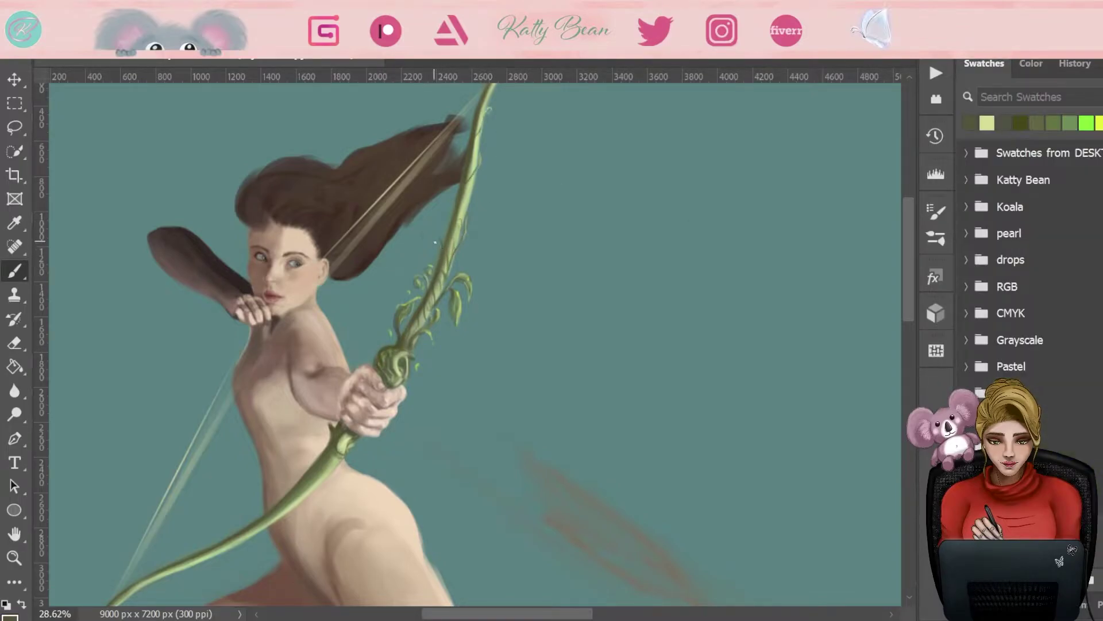
{"action": "key", "text": "F6"}
{"action": "left_click", "coordinate": [450, 207], "text": "alt"}
{"action": "left_click", "coordinate": [473, 166], "text": "alt"}
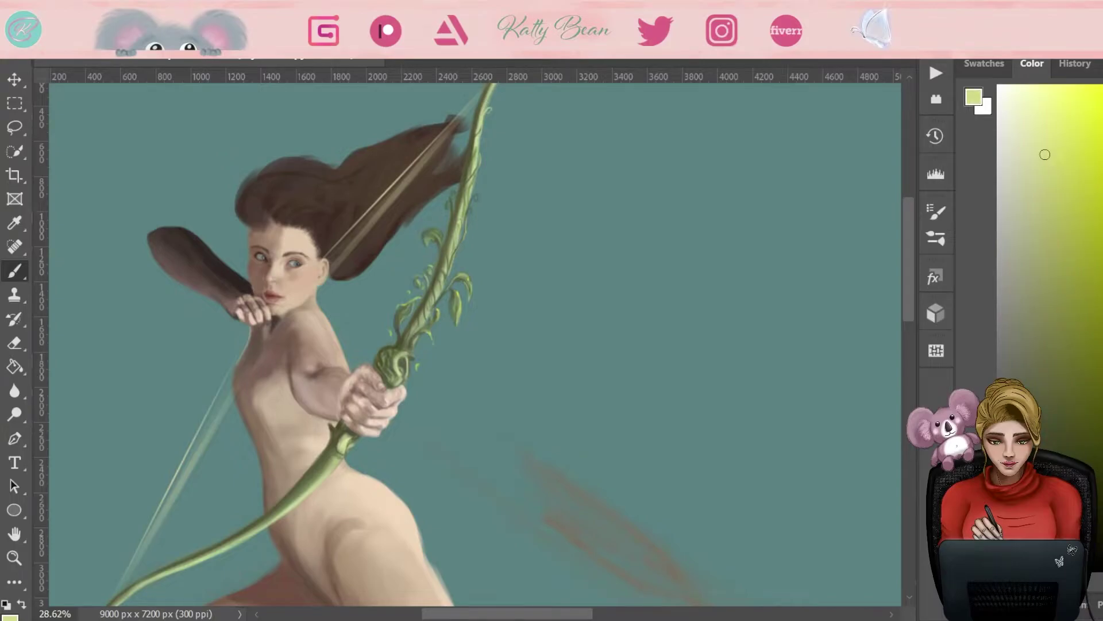
Step: Continue the vine details up to the bow's upper tip and clean up their edges
{"action": "scroll", "coordinate": [910, 195], "scroll_direction": "up", "scroll_amount": 3}
{"action": "left_click", "coordinate": [506, 195], "text": "alt"}
{"action": "left_click", "coordinate": [511, 190], "text": "alt"}
{"action": "left_click", "coordinate": [498, 230], "text": "alt"}
{"action": "mouse_move", "coordinate": [497, 230]}
{"action": "left_mouse_down"}
{"action": "mouse_move", "coordinate": [448, 244]}
{"action": "mouse_move", "coordinate": [557, 49]}
{"action": "mouse_move", "coordinate": [556, 101]}
{"action": "left_mouse_up"}
{"action": "key", "text": "e"}
{"action": "key", "text": "F7"}
{"action": "key", "text": "F7"}
{"action": "key", "text": "b"}
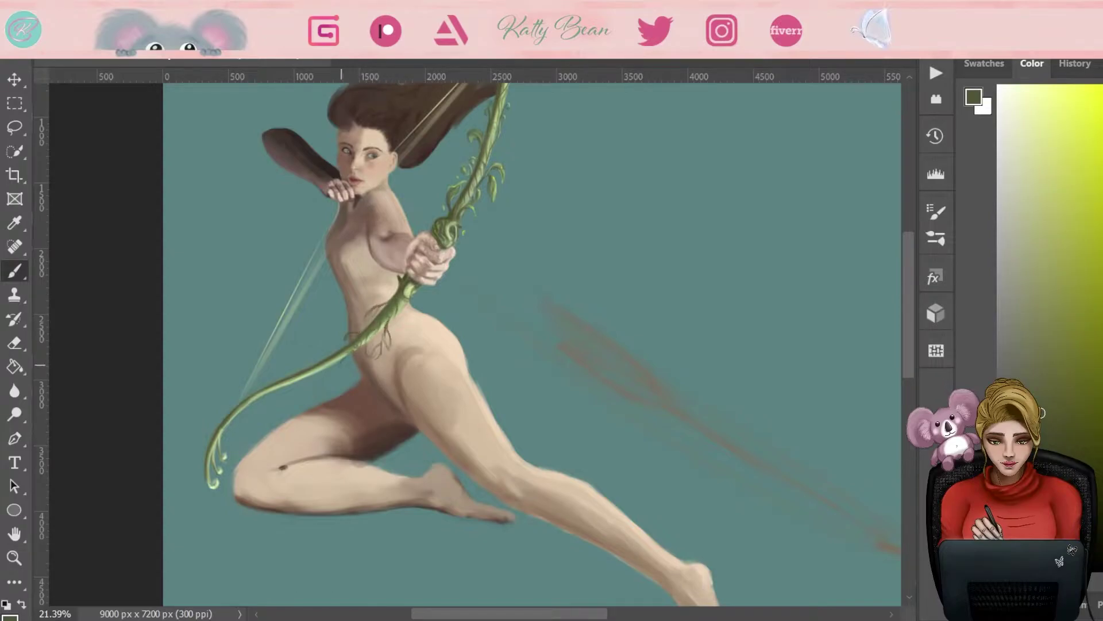
Step: Paint dark green vines and dangling leaves on the bow's lower limb beside the waist
{"action": "left_click", "coordinate": [379, 322], "text": "alt"}
{"action": "left_click_drag", "start_coordinate": [379, 342], "coordinate": [374, 356]}
{"action": "mouse_move", "coordinate": [370, 310]}
{"action": "left_mouse_down"}
{"action": "mouse_move", "coordinate": [322, 370]}
{"action": "mouse_move", "coordinate": [351, 351]}
{"action": "left_mouse_up"}
{"action": "left_click", "coordinate": [1027, 123]}
Step: Paint lighter flowing strands through the trailing hair with sampled tones, checking the values in grayscale
{"action": "key", "text": "z"}
{"action": "left_click_drag", "start_coordinate": [574, 339], "coordinate": [506, 340]}
{"action": "key", "text": "ctrl+plus"}
{"action": "key", "text": "ctrl+plus"}
{"action": "key", "text": "ctrl+plus"}
{"action": "key", "text": "b"}
{"action": "left_click", "coordinate": [347, 249], "text": "alt"}
{"action": "left_click", "coordinate": [401, 312], "text": "alt"}
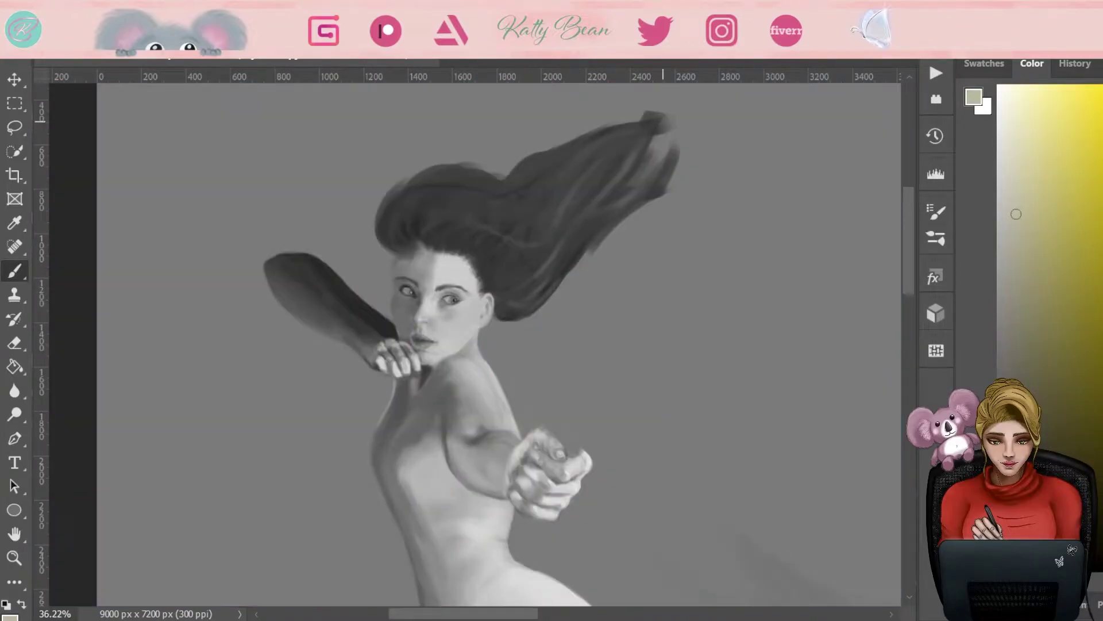
Step: Add fine light and dark strands to the crown and forehead hair, and return the view to full colour
{"action": "left_click", "coordinate": [1006, 157]}
{"action": "left_click", "coordinate": [427, 232], "text": "alt"}
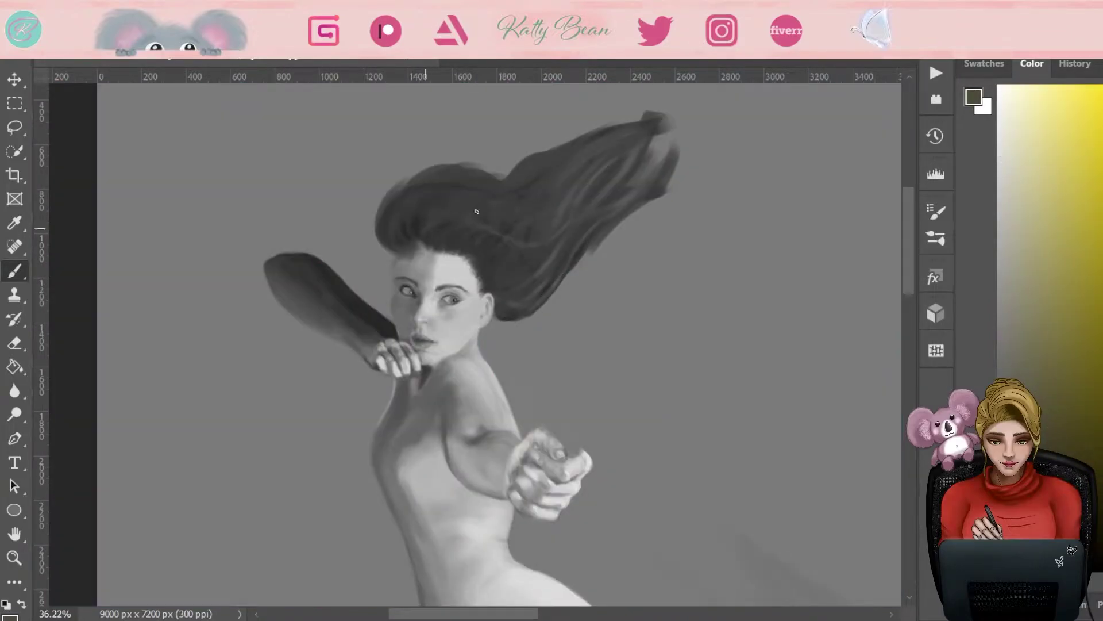
{"action": "left_click", "coordinate": [546, 230], "text": "alt"}
{"action": "left_click", "coordinate": [419, 242], "text": "alt"}
{"action": "key", "text": "ctrl+y"}
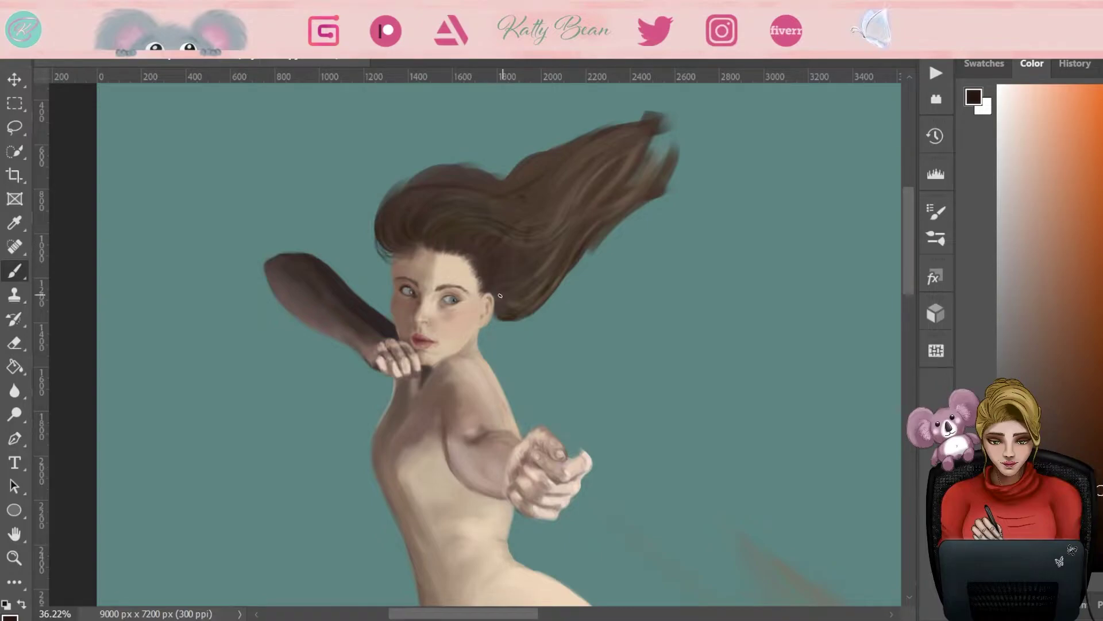
Step: Paint dark and warm light strands through the trailing hair and erase the blunt upper tip into a taper
{"action": "left_click", "coordinate": [503, 322], "text": "alt"}
{"action": "left_click", "coordinate": [469, 247], "text": "alt"}
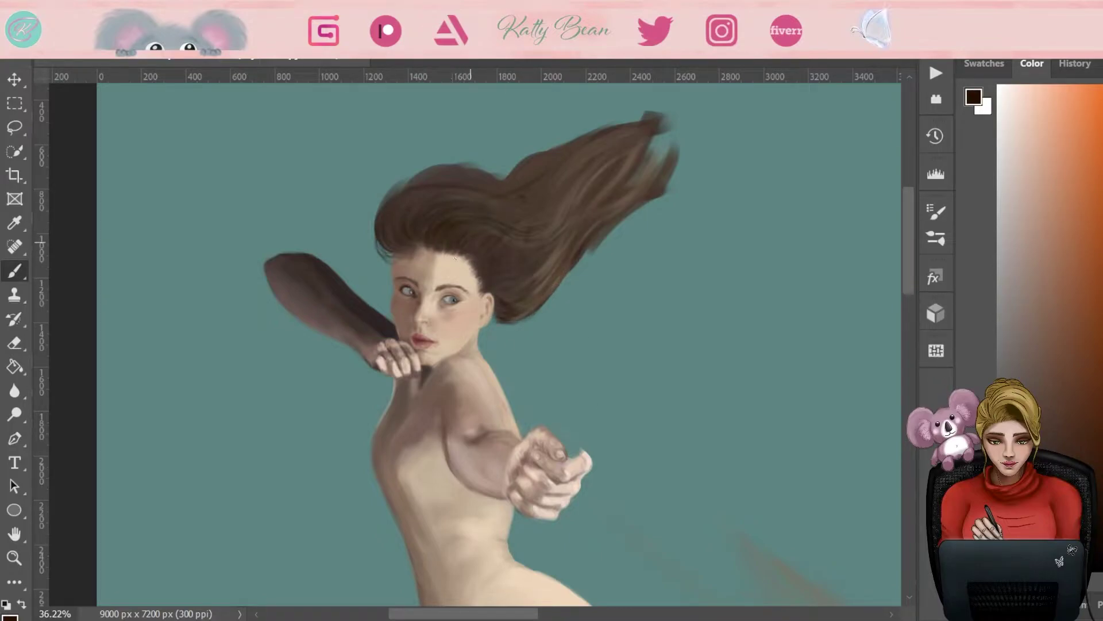
{"action": "left_click", "coordinate": [501, 291], "text": "alt"}
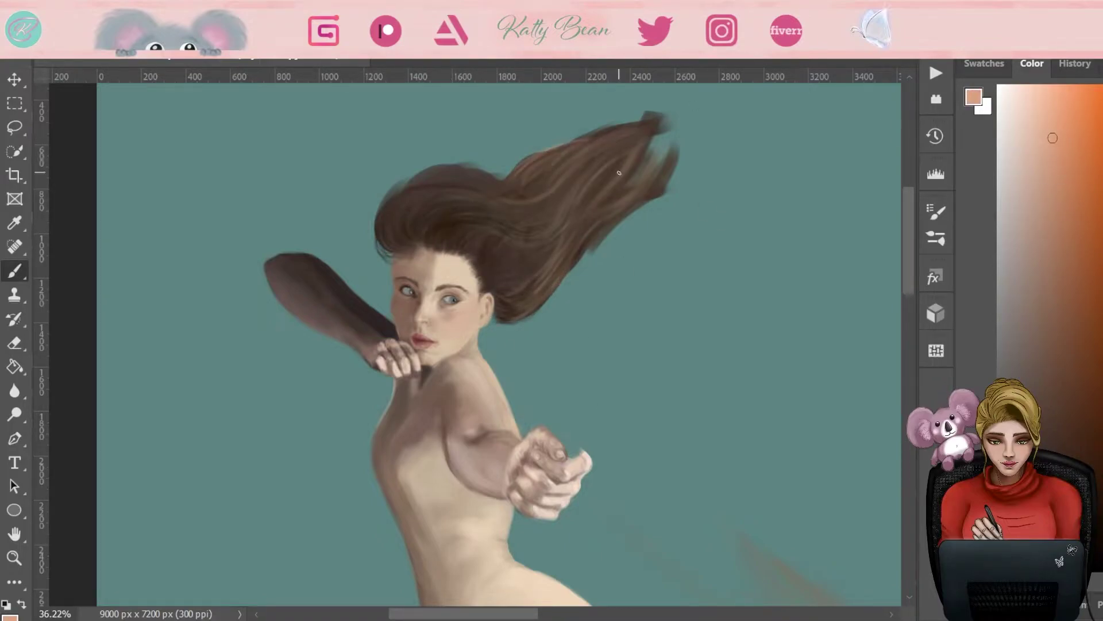
{"action": "key", "text": "e"}
{"action": "left_click_drag", "start_coordinate": [638, 117], "coordinate": [673, 155]}
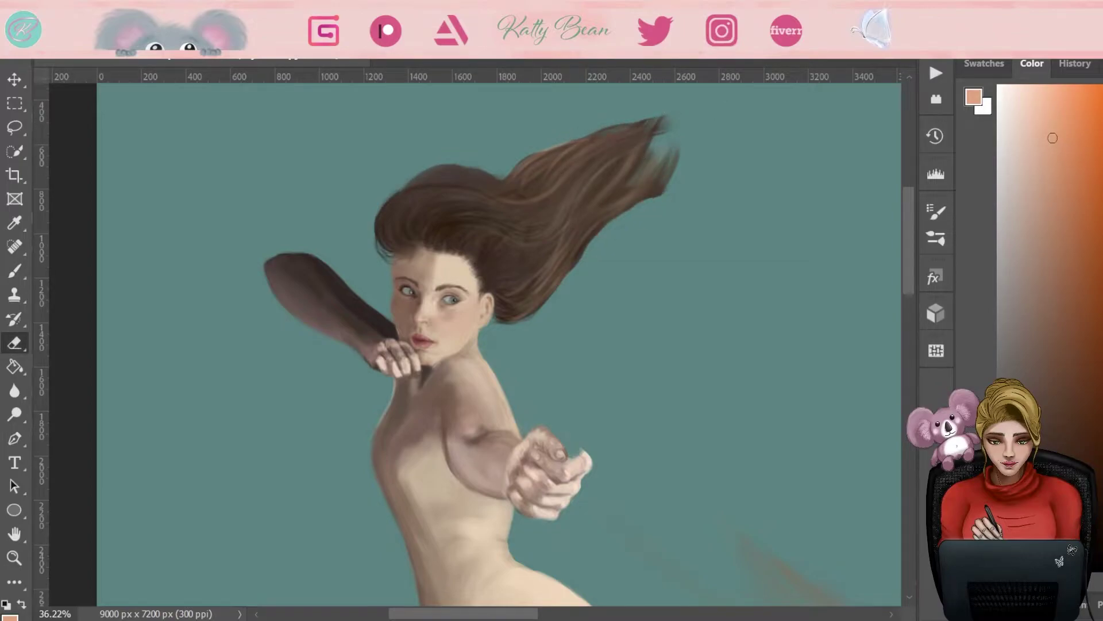
Step: Refine the lower tip and outer edges of the trailing hair with reddish and dark brown strands
{"action": "key", "text": "b"}
{"action": "left_click", "coordinate": [658, 183], "text": "alt"}
{"action": "key", "text": "e"}
{"action": "key", "text": "b"}
{"action": "left_click", "coordinate": [493, 242], "text": "alt"}
{"action": "left_click_drag", "start_coordinate": [577, 141], "coordinate": [514, 166]}
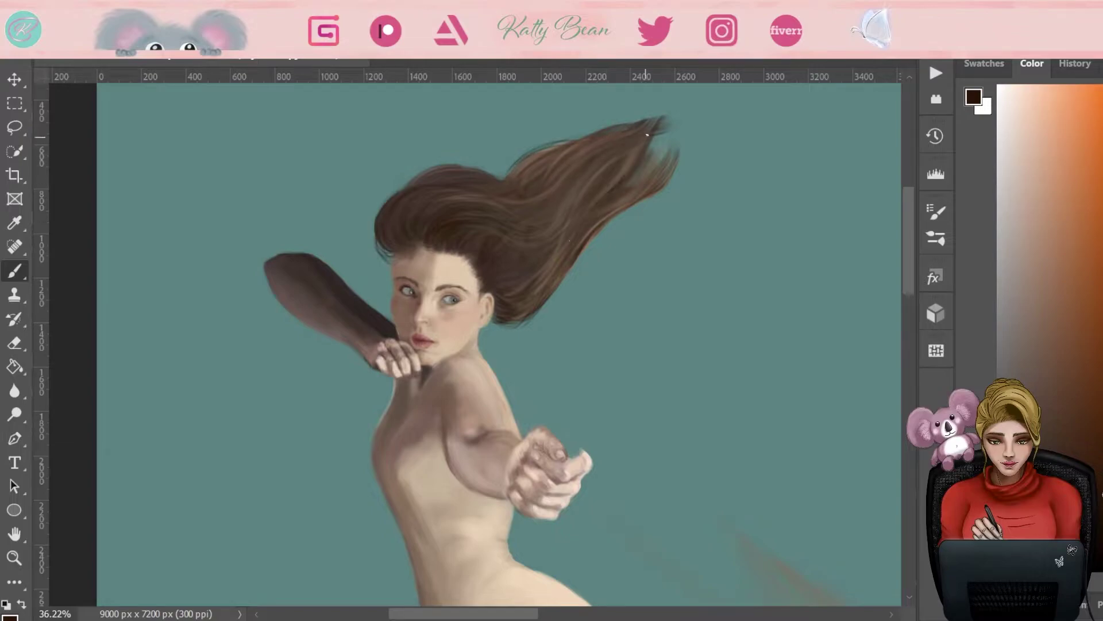
Step: Paint fine strands across the middle of the trailing hair and crown, and soften the forehead hairline with sampled tones
{"action": "left_click", "coordinate": [531, 231], "text": "alt"}
{"action": "left_click_drag", "start_coordinate": [580, 227], "coordinate": [566, 190]}
{"action": "left_click_drag", "start_coordinate": [498, 191], "coordinate": [412, 246]}
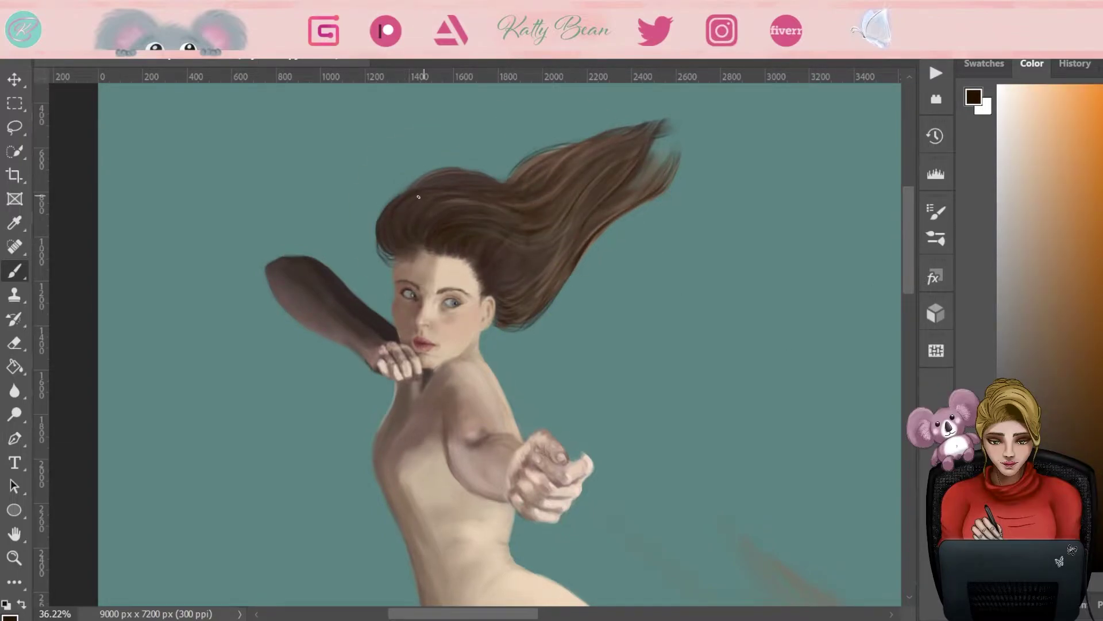
{"action": "left_click", "coordinate": [414, 259], "text": "alt"}
{"action": "left_click", "coordinate": [432, 261], "text": "alt"}
{"action": "left_click", "coordinate": [390, 269], "text": "alt"}
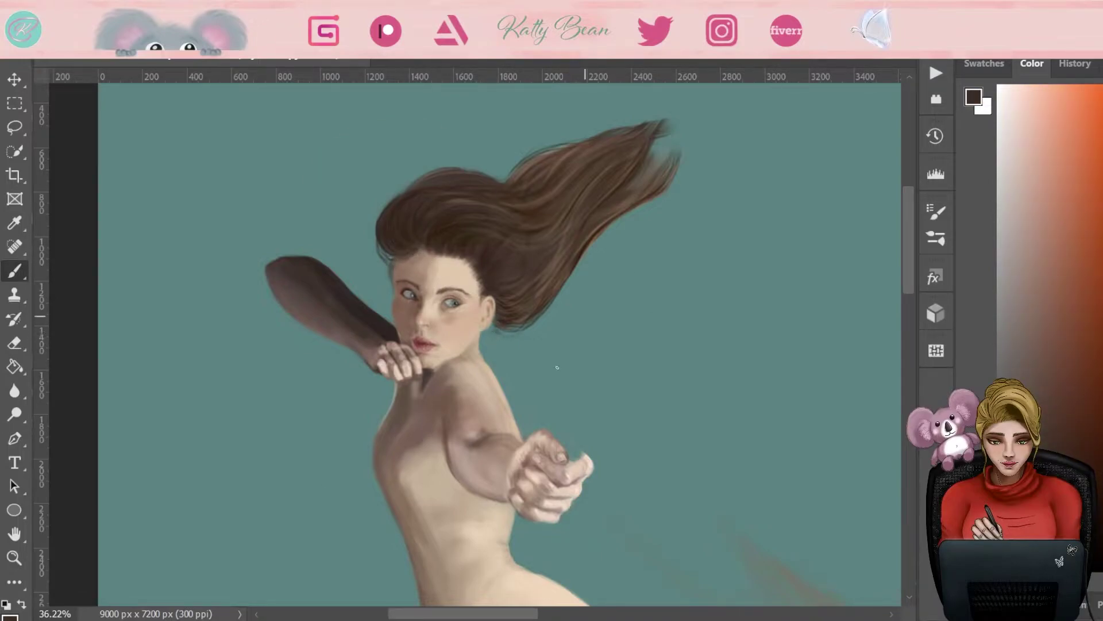
Step: Add light strands to the lower trailing hair and draw its ends out into thin wisps
{"action": "left_click", "coordinate": [536, 275], "text": "alt"}
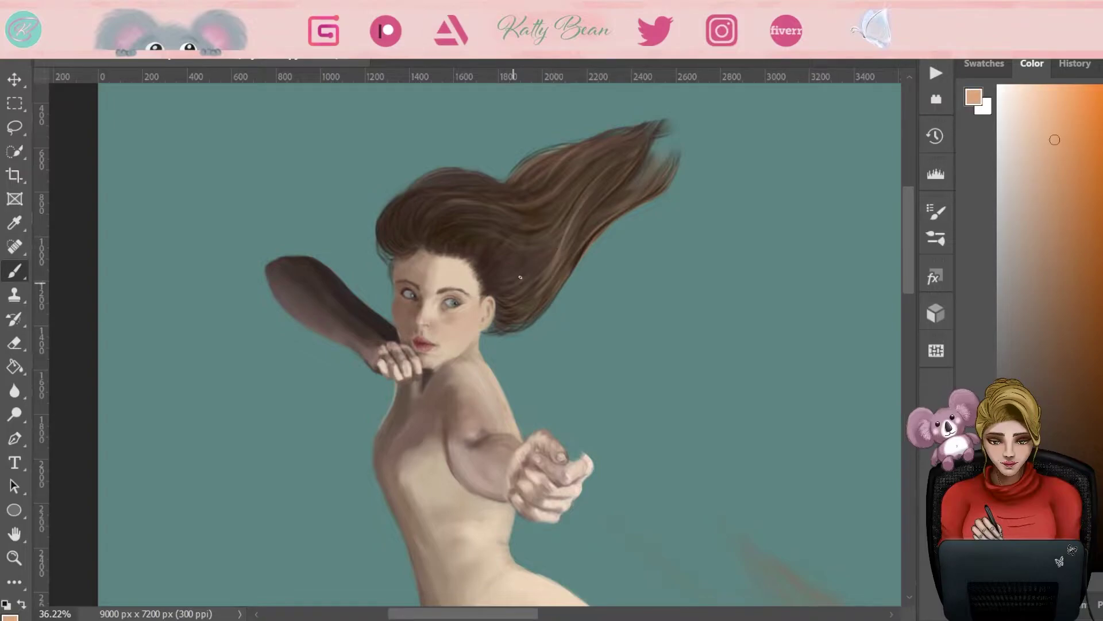
{"action": "left_click_drag", "start_coordinate": [651, 167], "coordinate": [677, 140]}
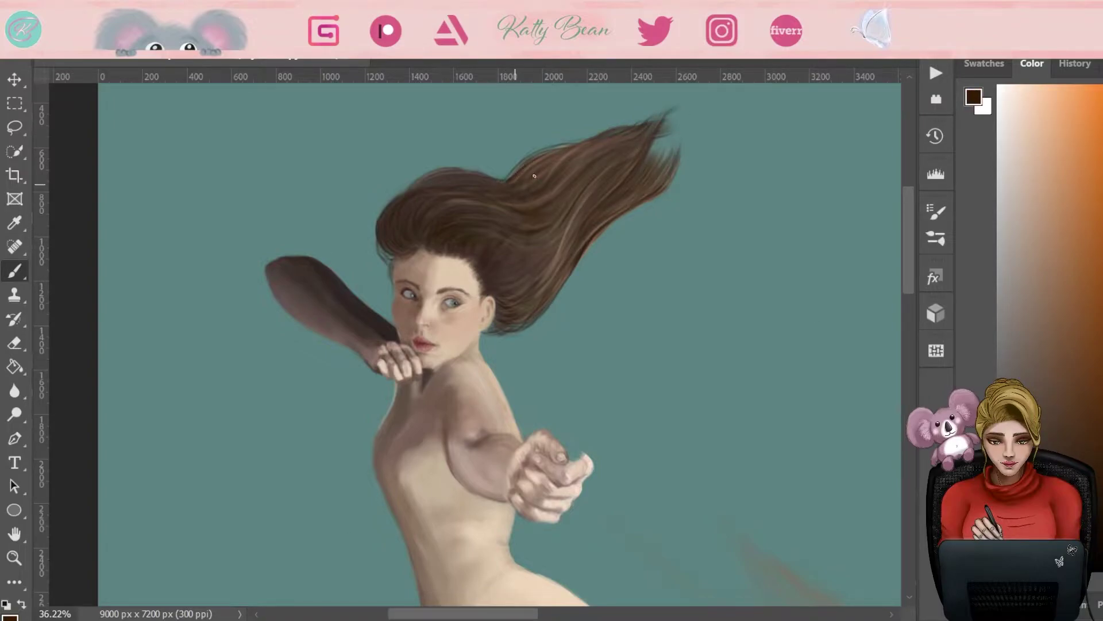
{"action": "left_click", "coordinate": [504, 242], "text": "alt"}
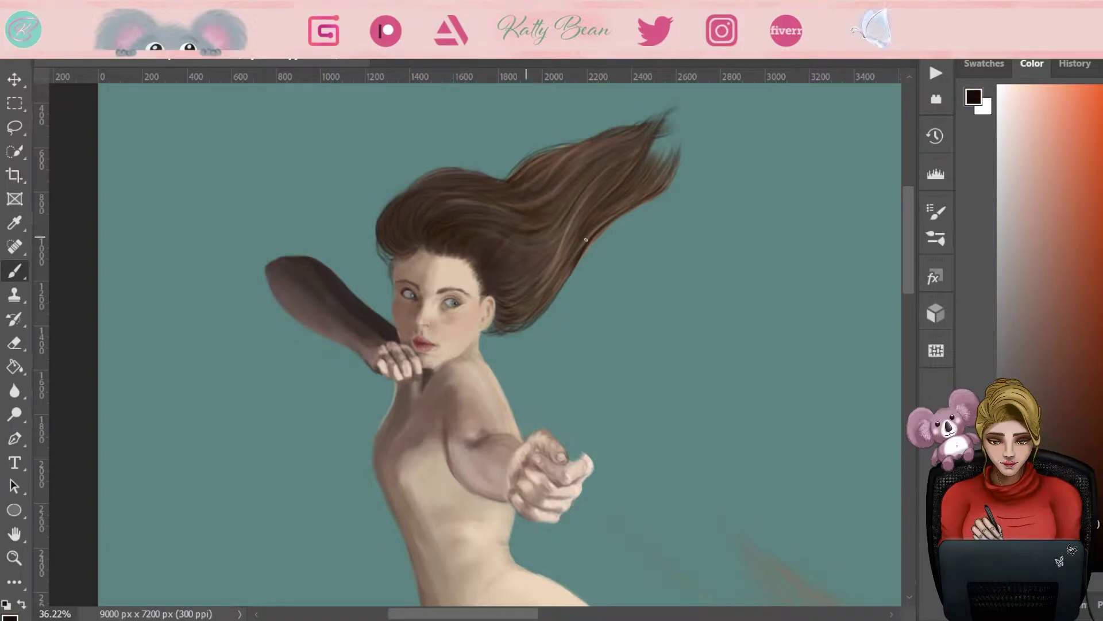
Step: Block in a short green skirt over the archer's hip and upper thigh with mid, dark and light green strokes
{"action": "scroll", "coordinate": [523, 246], "scroll_direction": "down", "scroll_amount": 3}
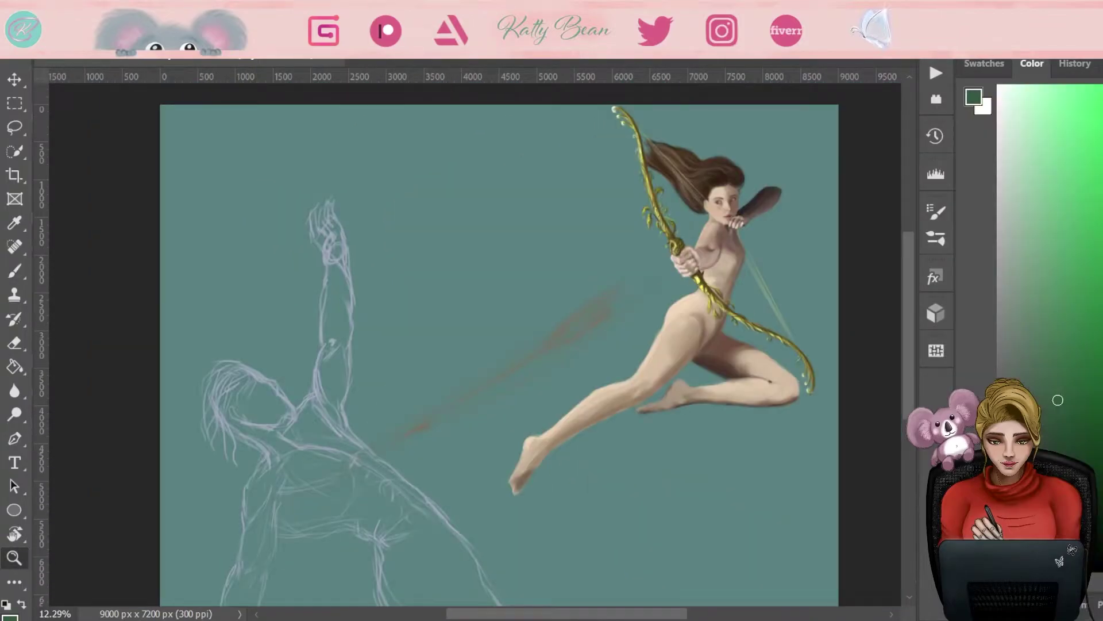
{"action": "mouse_move", "coordinate": [1058, 400]}
{"action": "left_mouse_down"}
{"action": "mouse_move", "coordinate": [1074, 317]}
{"action": "mouse_move", "coordinate": [1045, 317]}
{"action": "mouse_move", "coordinate": [1052, 329]}
{"action": "left_mouse_up"}
{"action": "key", "text": "b"}
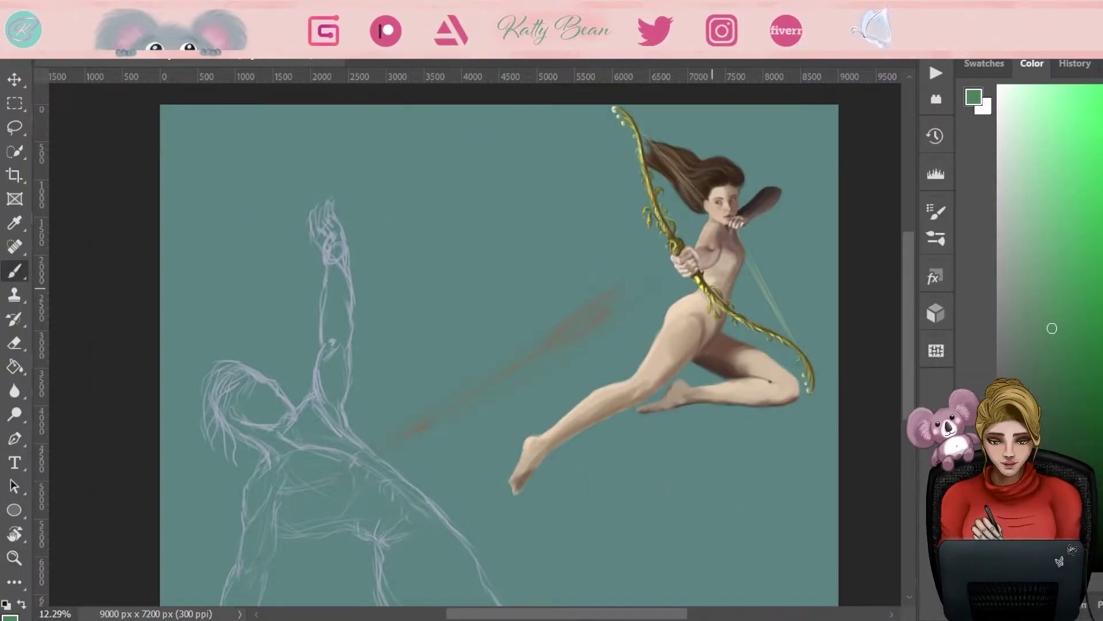
{"action": "left_click", "coordinate": [1054, 428]}
{"action": "scroll", "coordinate": [714, 300], "scroll_direction": "up", "scroll_amount": 2}
{"action": "mouse_move", "coordinate": [619, 354]}
{"action": "left_mouse_down"}
{"action": "mouse_move", "coordinate": [574, 414]}
{"action": "mouse_move", "coordinate": [647, 362]}
{"action": "mouse_move", "coordinate": [635, 397]}
{"action": "left_mouse_up"}
{"action": "left_click", "coordinate": [655, 338], "text": "alt"}
{"action": "left_click", "coordinate": [662, 331], "text": "alt"}
{"action": "left_click", "coordinate": [614, 371], "text": "alt"}
{"action": "left_click_drag", "start_coordinate": [556, 406], "coordinate": [626, 352]}
{"action": "left_click_drag", "start_coordinate": [558, 406], "coordinate": [629, 339]}
{"action": "left_click_drag", "start_coordinate": [569, 379], "coordinate": [629, 333]}
{"action": "left_click", "coordinate": [652, 340], "text": "alt"}
{"action": "left_click_drag", "start_coordinate": [546, 403], "coordinate": [652, 340]}
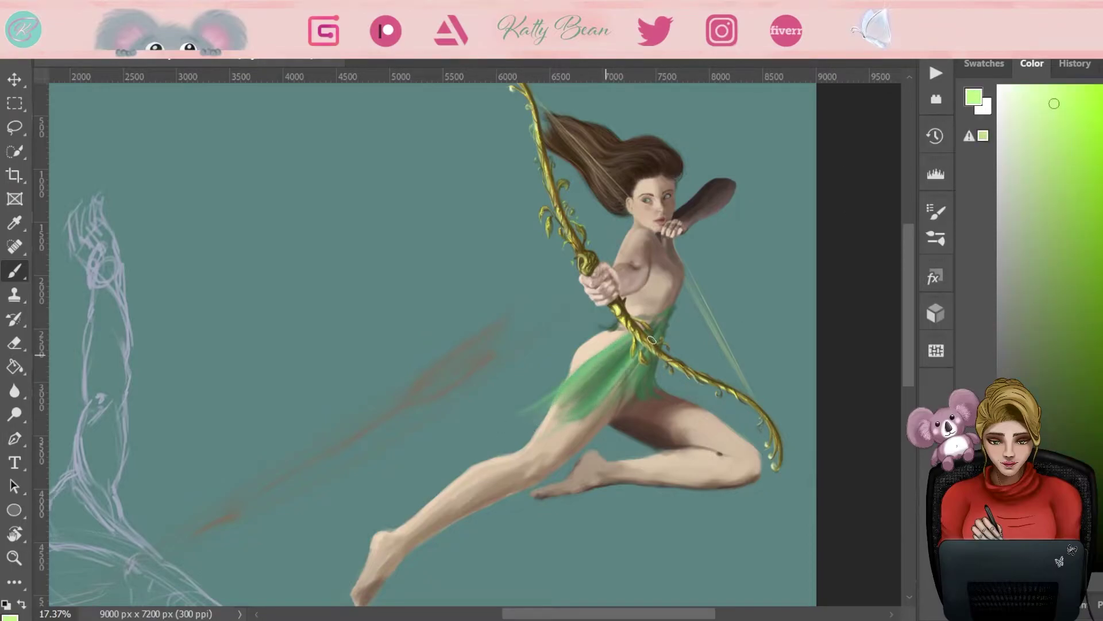
Step: Spread the skirt in sheer green wisps behind the hip and paint dark green folds down between the thighs
{"action": "left_click", "coordinate": [575, 362], "text": "alt"}
{"action": "left_click", "coordinate": [624, 360], "text": "alt"}
{"action": "left_click", "coordinate": [667, 397], "text": "alt"}
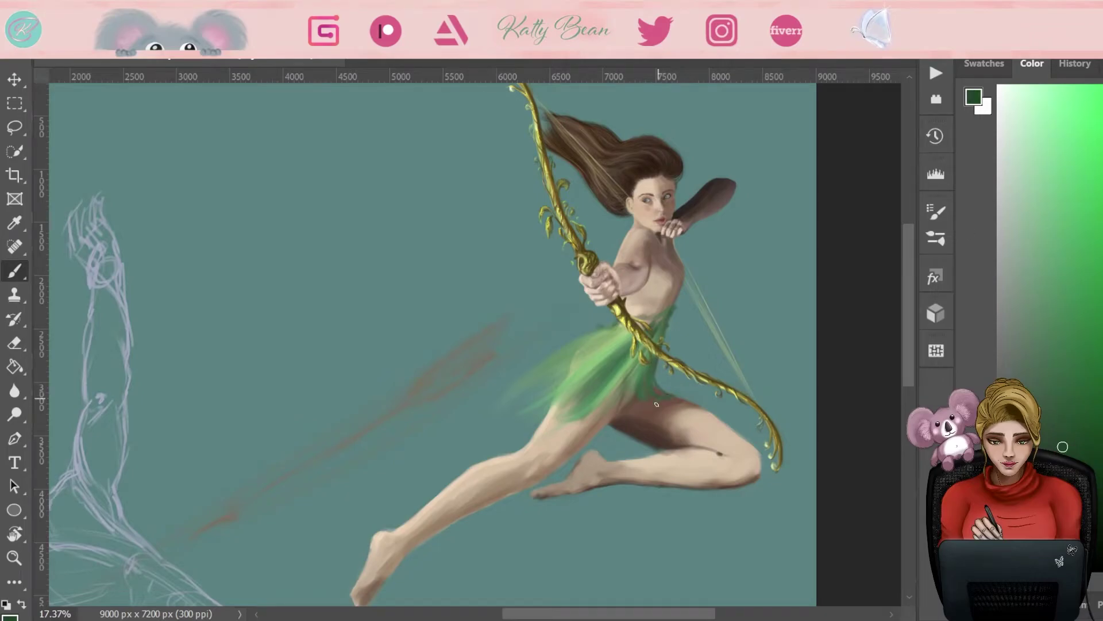
{"action": "left_click_drag", "start_coordinate": [649, 452], "coordinate": [563, 462]}
{"action": "left_click_drag", "start_coordinate": [653, 355], "coordinate": [601, 440]}
{"action": "left_click", "coordinate": [624, 379], "text": "alt"}
{"action": "left_click_drag", "start_coordinate": [623, 380], "coordinate": [598, 446]}
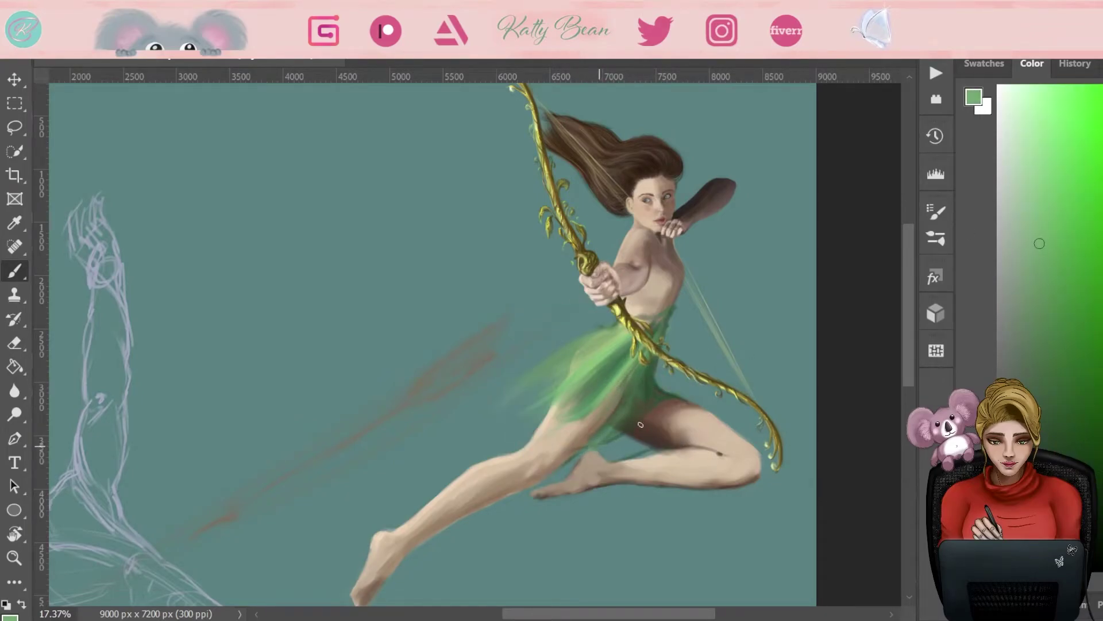
Step: Extend the green fabric along the extended front thigh toward the knee and lighten its folds
{"action": "left_click", "coordinate": [1038, 100]}
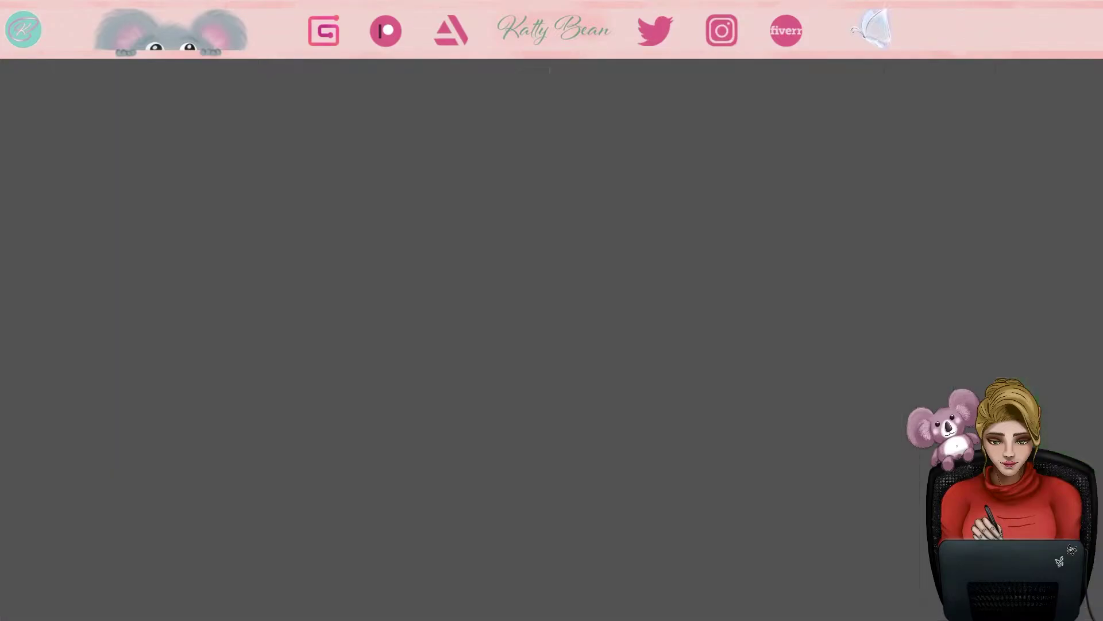
{"action": "left_click", "coordinate": [602, 401], "text": "alt"}
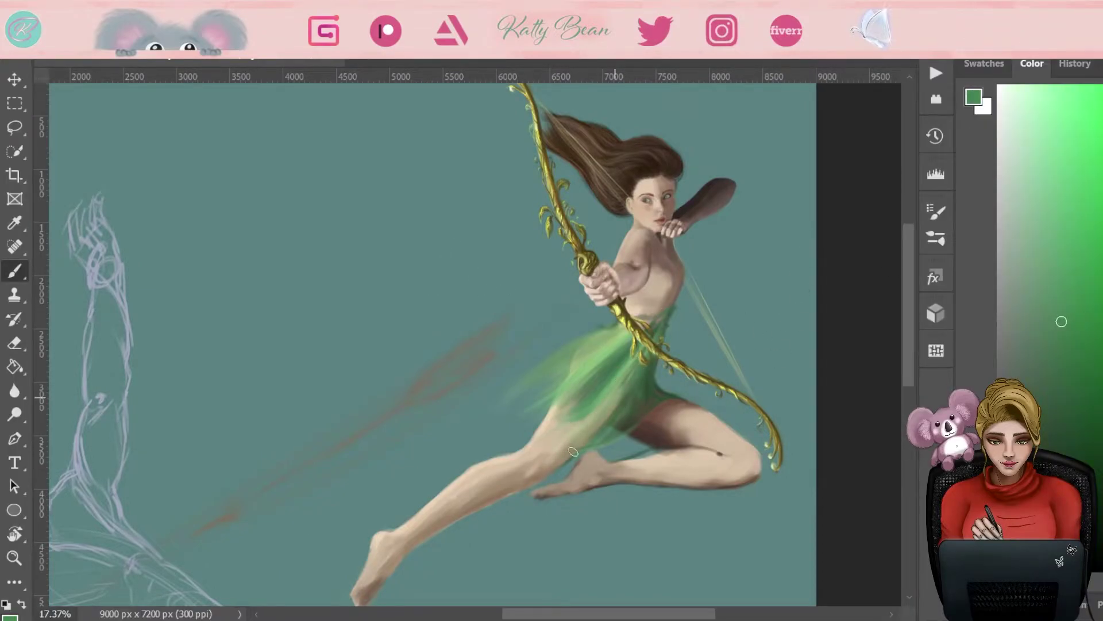
{"action": "left_click_drag", "start_coordinate": [581, 402], "coordinate": [454, 460]}
{"action": "left_click", "coordinate": [638, 402], "text": "alt"}
{"action": "key", "text": "ctrl+plus"}
{"action": "left_click_drag", "start_coordinate": [636, 346], "coordinate": [586, 374]}
{"action": "left_click", "coordinate": [623, 325], "text": "alt"}
{"action": "left_click", "coordinate": [637, 346], "text": "alt"}
{"action": "key", "text": "e"}
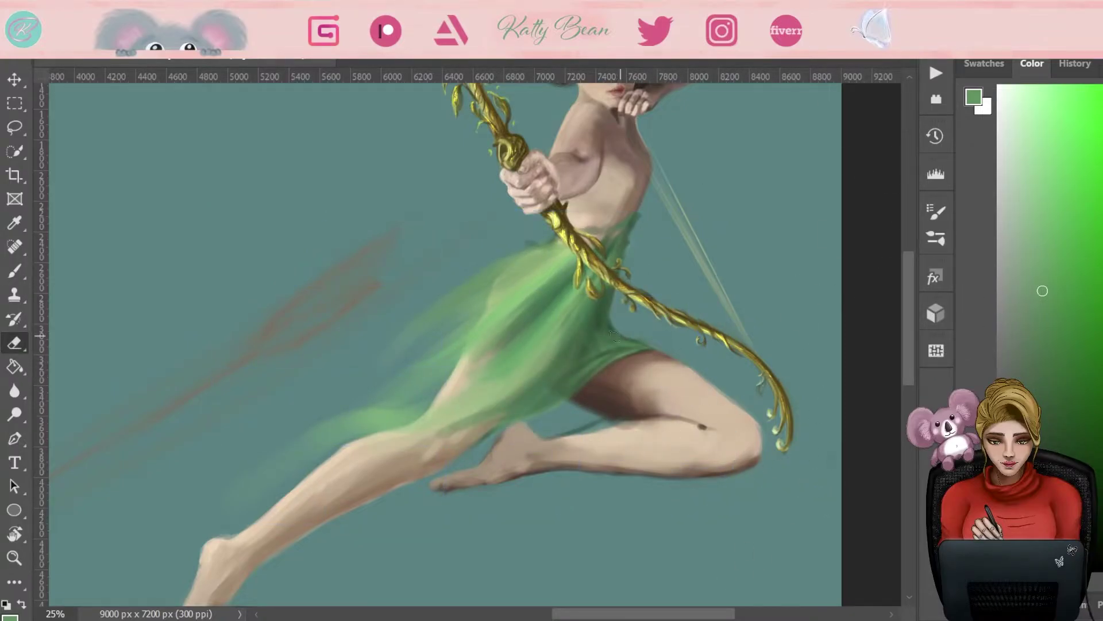
Step: Paint the skirt across the bent leg's thigh in dark green, with lighter fold strokes toward the knee
{"action": "key", "text": "b"}
{"action": "left_click_drag", "start_coordinate": [672, 393], "coordinate": [717, 386]}
{"action": "left_click_drag", "start_coordinate": [649, 410], "coordinate": [734, 397]}
{"action": "left_click_drag", "start_coordinate": [620, 350], "coordinate": [698, 391]}
{"action": "left_click_drag", "start_coordinate": [575, 333], "coordinate": [643, 374]}
{"action": "left_click", "coordinate": [563, 322], "text": "alt"}
{"action": "left_click_drag", "start_coordinate": [586, 353], "coordinate": [593, 404]}
{"action": "mouse_move", "coordinate": [669, 393]}
{"action": "left_mouse_down"}
{"action": "mouse_move", "coordinate": [717, 379]}
{"action": "mouse_move", "coordinate": [731, 393]}
{"action": "left_mouse_up"}
Step: Build up alternating light and dark folds in the skirt over the bent thigh with sampled greens
{"action": "left_click", "coordinate": [690, 397], "text": "alt"}
{"action": "left_click", "coordinate": [652, 396], "text": "alt"}
{"action": "left_click_drag", "start_coordinate": [608, 411], "coordinate": [660, 388]}
{"action": "mouse_move", "coordinate": [659, 394]}
{"action": "left_mouse_down"}
{"action": "mouse_move", "coordinate": [714, 371]}
{"action": "mouse_move", "coordinate": [703, 359]}
{"action": "left_mouse_up"}
{"action": "left_click", "coordinate": [649, 351], "text": "alt"}
{"action": "left_click_drag", "start_coordinate": [635, 364], "coordinate": [691, 345]}
{"action": "left_click_drag", "start_coordinate": [646, 382], "coordinate": [710, 361]}
{"action": "left_click_drag", "start_coordinate": [608, 413], "coordinate": [660, 394]}
Step: Blend the lower skirt folds over the bent leg and brighten them with pale green highlights
{"action": "left_click", "coordinate": [633, 402], "text": "alt"}
{"action": "mouse_move", "coordinate": [575, 418]}
{"action": "left_mouse_down"}
{"action": "mouse_move", "coordinate": [649, 396]}
{"action": "mouse_move", "coordinate": [661, 373]}
{"action": "left_mouse_up"}
{"action": "left_click_drag", "start_coordinate": [540, 428], "coordinate": [687, 363]}
{"action": "left_click", "coordinate": [660, 388], "text": "alt"}
{"action": "left_click", "coordinate": [660, 388], "text": "alt"}
{"action": "left_click", "coordinate": [659, 381], "text": "alt"}
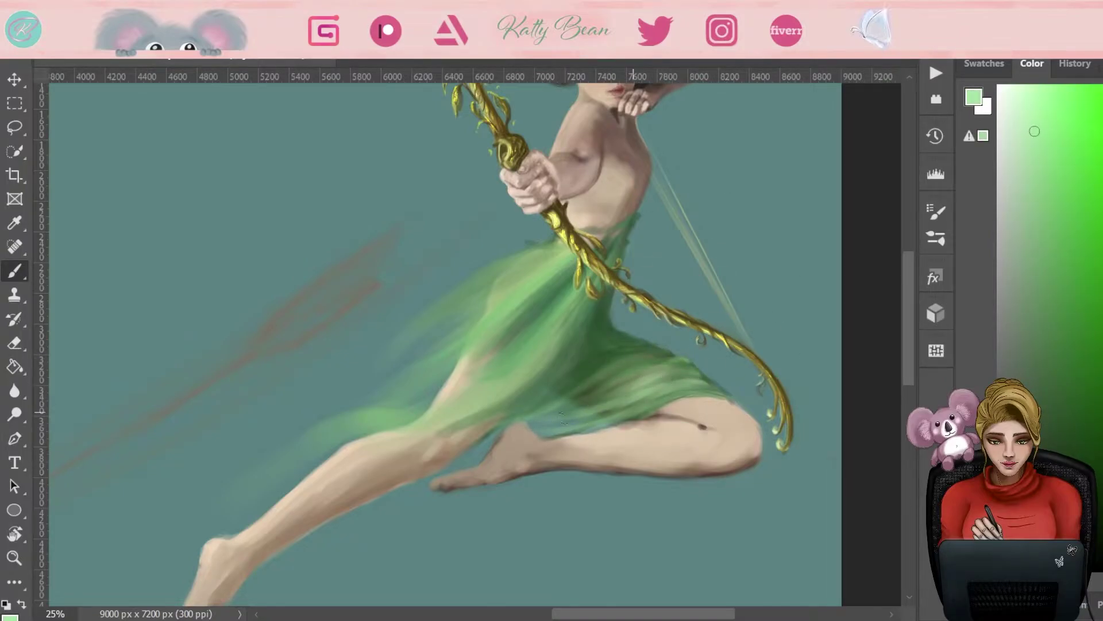
{"action": "left_click_drag", "start_coordinate": [666, 374], "coordinate": [601, 405]}
{"action": "left_click", "coordinate": [607, 374], "text": "alt"}
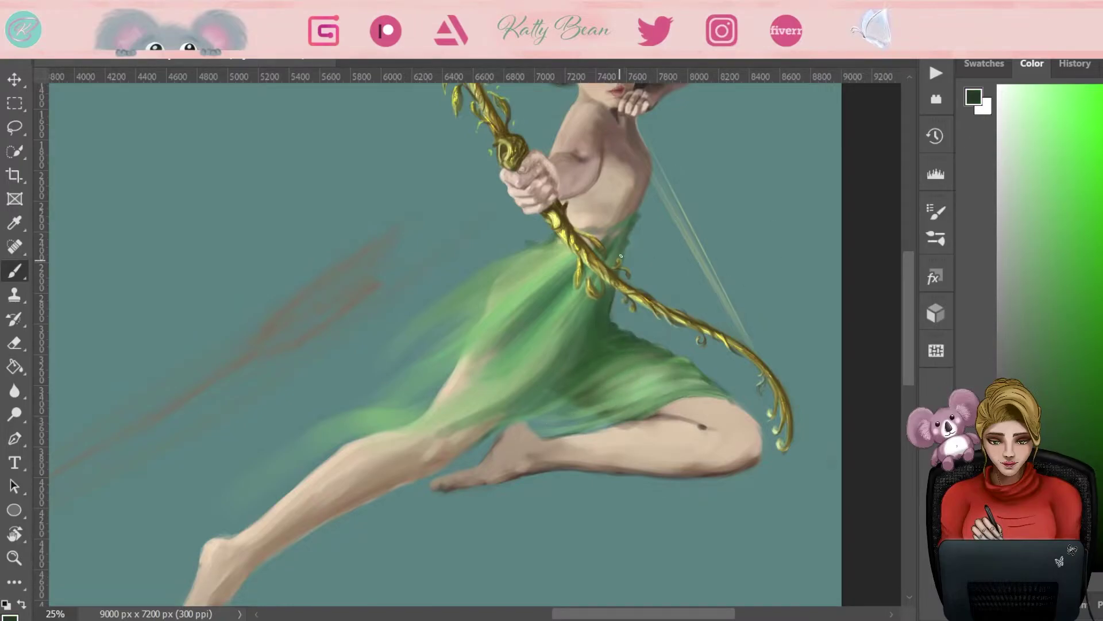
Step: Define the dress's waistband and side edge with dark and light greens, and tidy the hem over the bent thigh
{"action": "left_click_drag", "start_coordinate": [635, 316], "coordinate": [615, 336]}
{"action": "left_click", "coordinate": [620, 342], "text": "alt"}
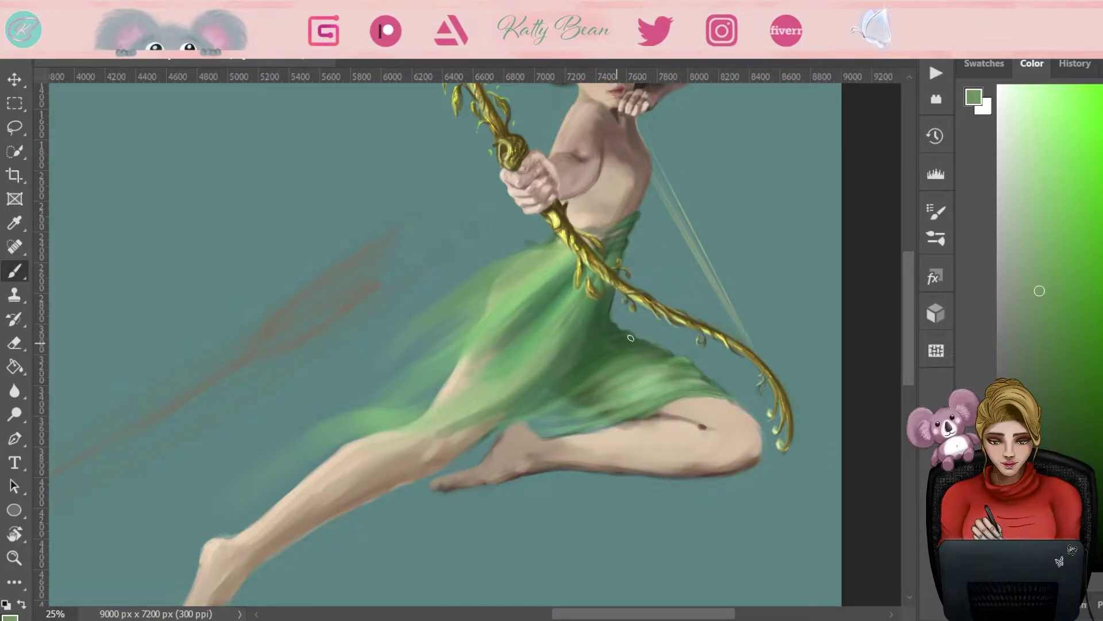
{"action": "left_click_drag", "start_coordinate": [609, 239], "coordinate": [606, 248]}
{"action": "left_click", "coordinate": [631, 219], "text": "alt"}
{"action": "left_click", "coordinate": [637, 426], "text": "alt"}
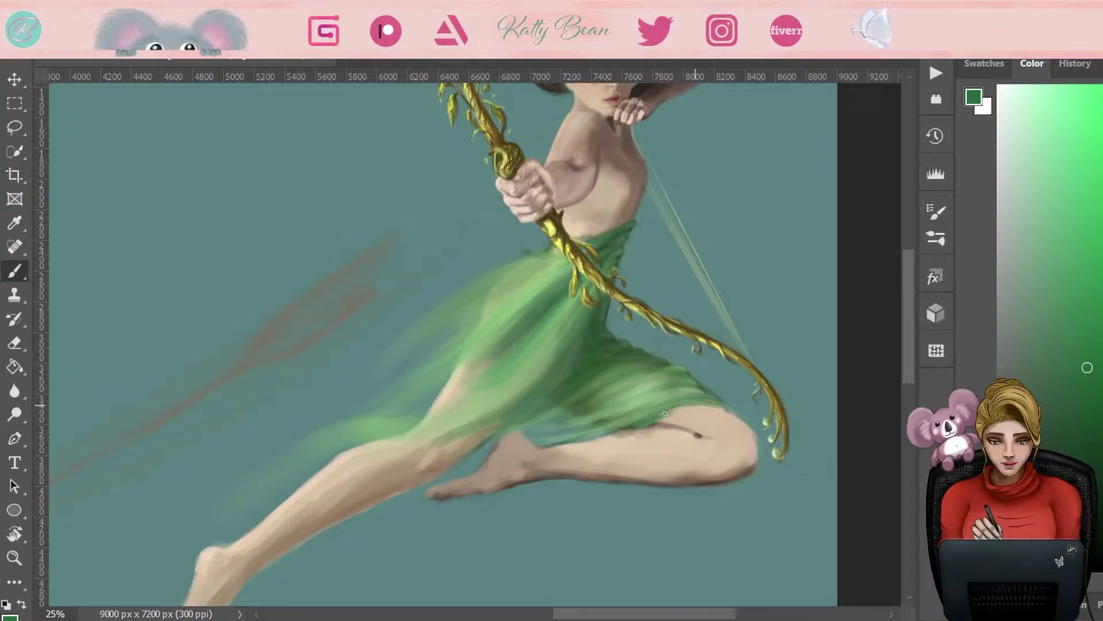
Step: Paint the green bodice over the archer's chest up to the neck and strengthen the folds behind the hip
{"action": "scroll", "coordinate": [638, 356], "scroll_direction": "down", "scroll_amount": 4}
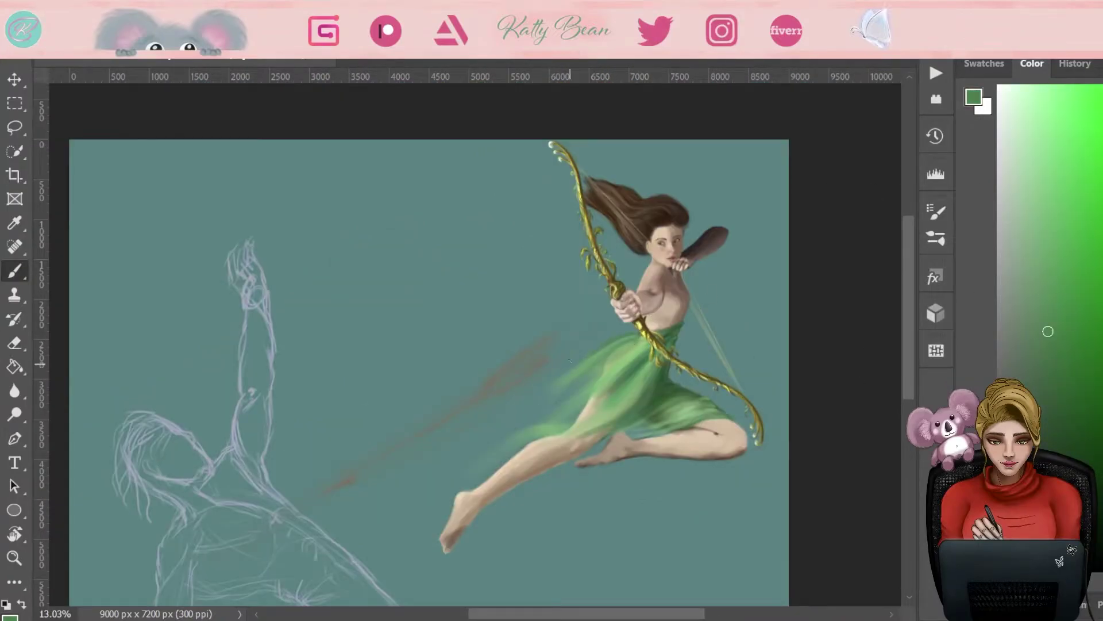
{"action": "left_click", "coordinate": [628, 338], "text": "alt"}
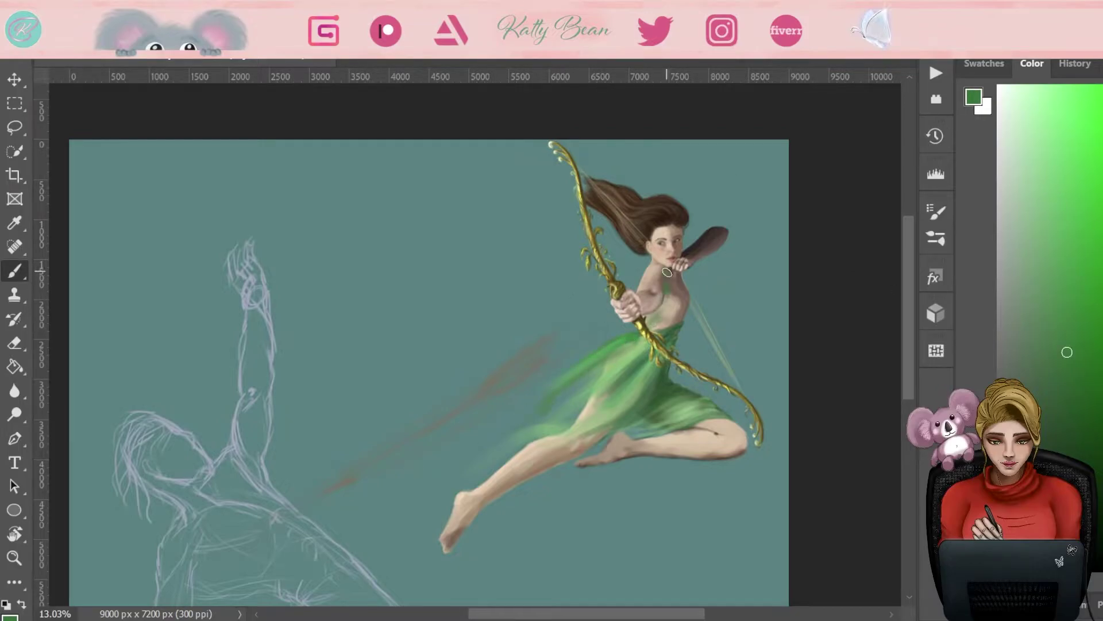
{"action": "left_click", "coordinate": [1080, 427]}
{"action": "left_click", "coordinate": [611, 344], "text": "alt"}
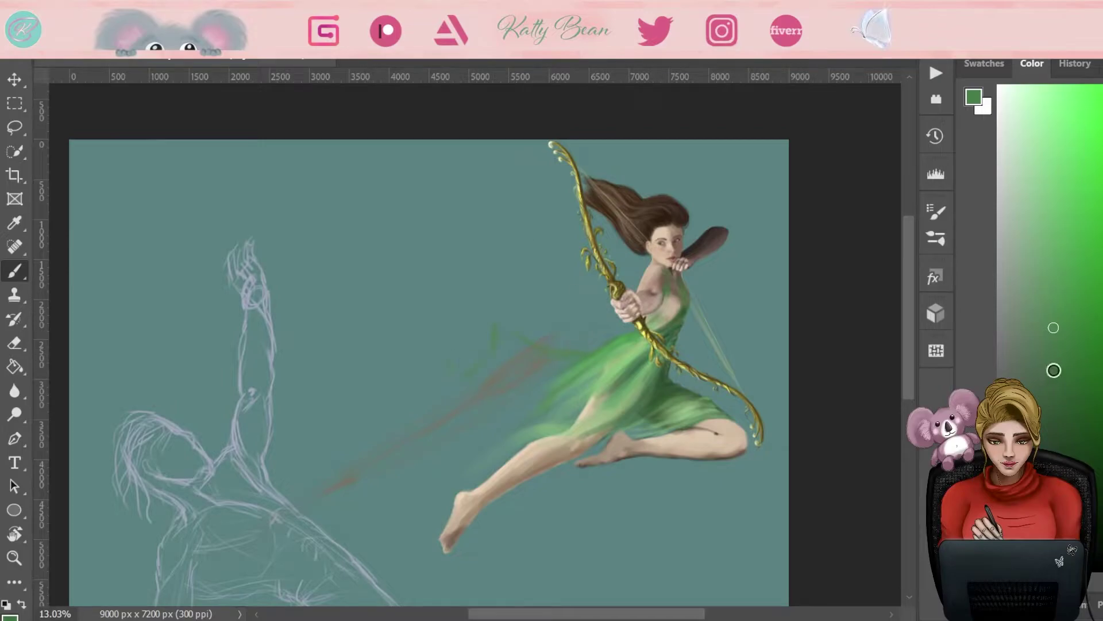
Step: Paint a sheer green cape blowing back from the shoulder behind the bow hand, with brighter upper edges
{"action": "left_click", "coordinate": [668, 287], "text": "alt"}
{"action": "left_click_drag", "start_coordinate": [618, 276], "coordinate": [520, 312]}
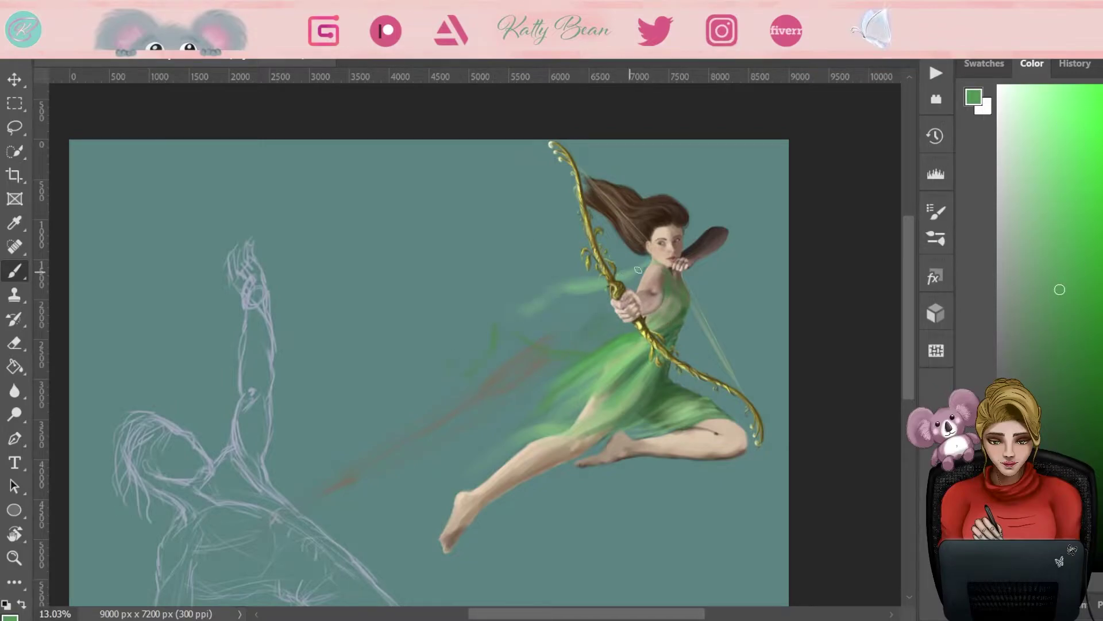
{"action": "left_click", "coordinate": [626, 318], "text": "alt"}
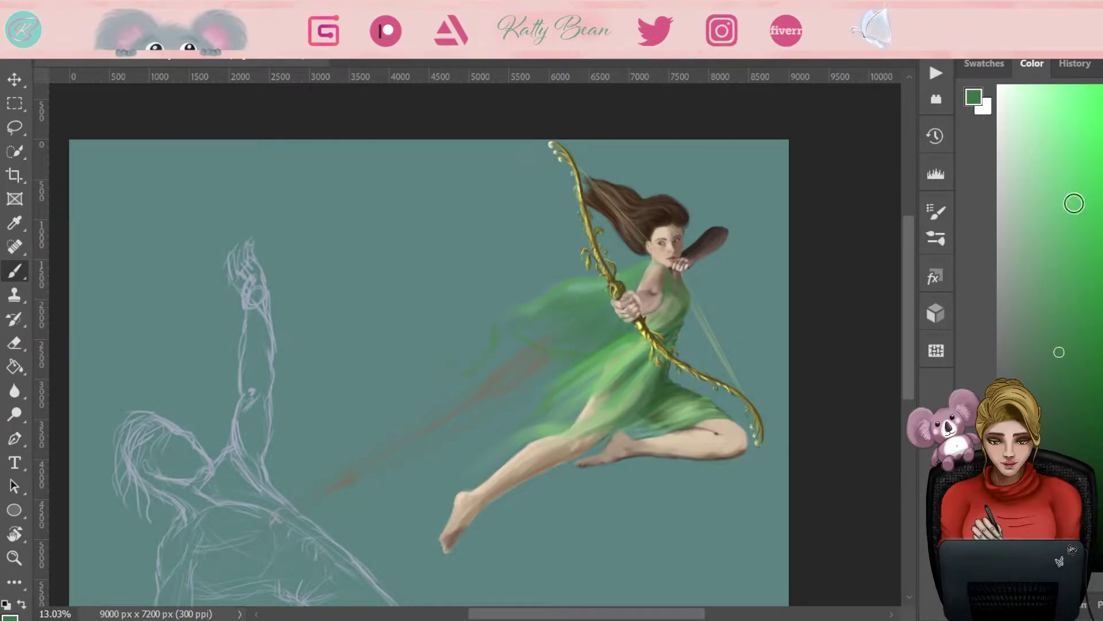
{"action": "left_click", "coordinate": [660, 265], "text": "alt"}
{"action": "left_click", "coordinate": [515, 314], "text": "alt"}
Step: Extend the sheer green skirt down the outstretched leg to just above the ankle
{"action": "left_click_drag", "start_coordinate": [585, 419], "coordinate": [495, 468]}
{"action": "left_click", "coordinate": [664, 379], "text": "alt"}
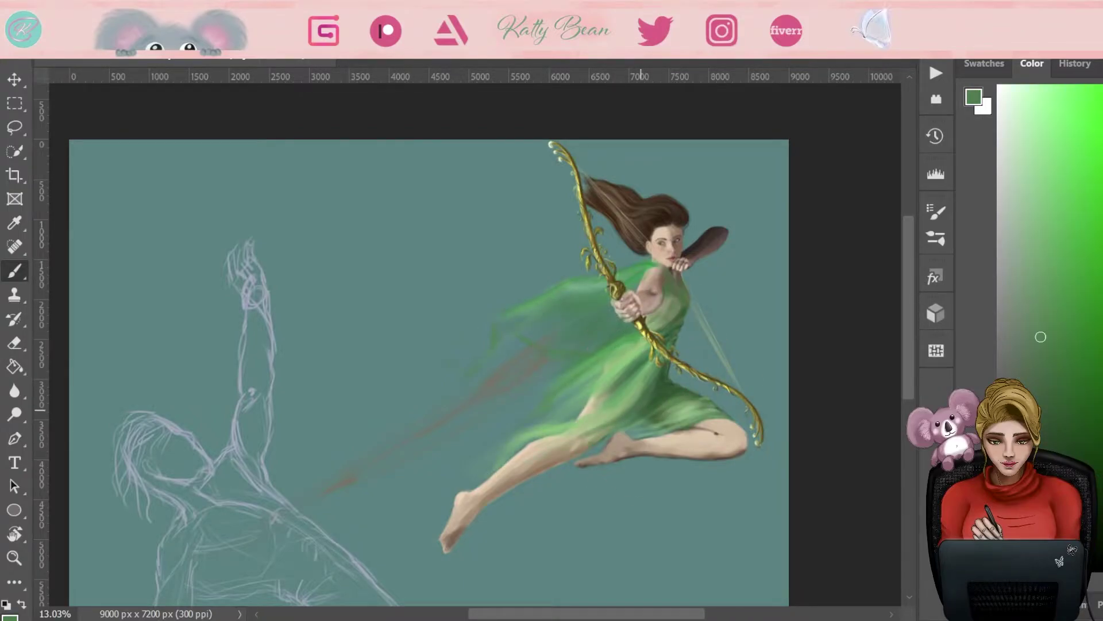
{"action": "left_click_drag", "start_coordinate": [580, 436], "coordinate": [486, 493]}
{"action": "left_click", "coordinate": [674, 386], "text": "alt"}
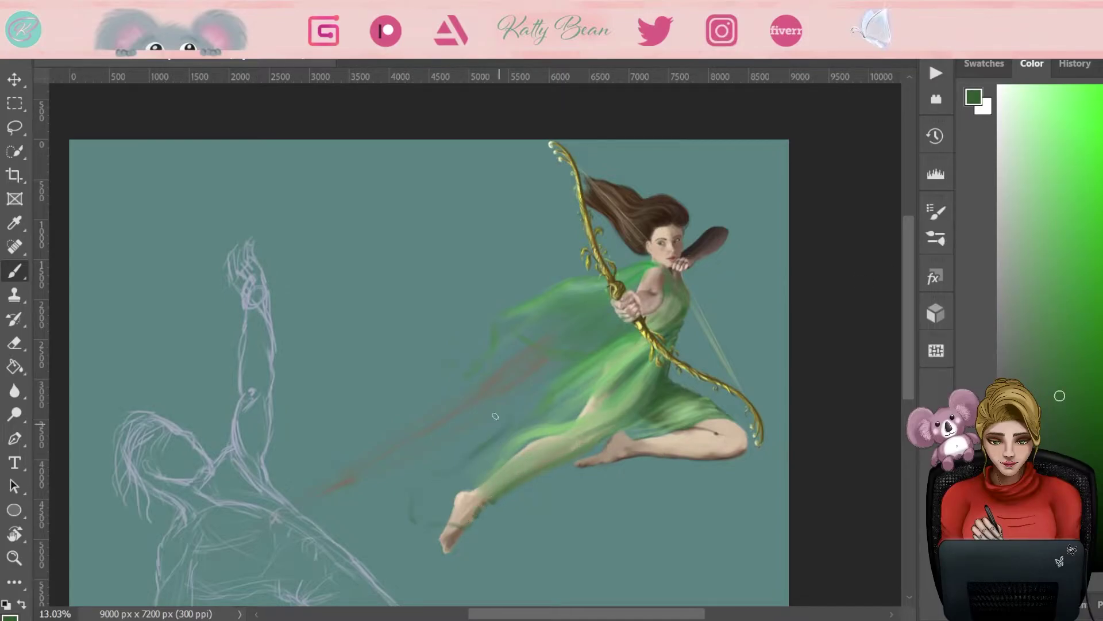
Step: Wrap the green fabric around the ankle and paint its flowing hem and trailing panel behind the leg
{"action": "left_click", "coordinate": [466, 505], "text": "alt"}
{"action": "left_click_drag", "start_coordinate": [419, 499], "coordinate": [518, 428]}
{"action": "left_click", "coordinate": [616, 391], "text": "alt"}
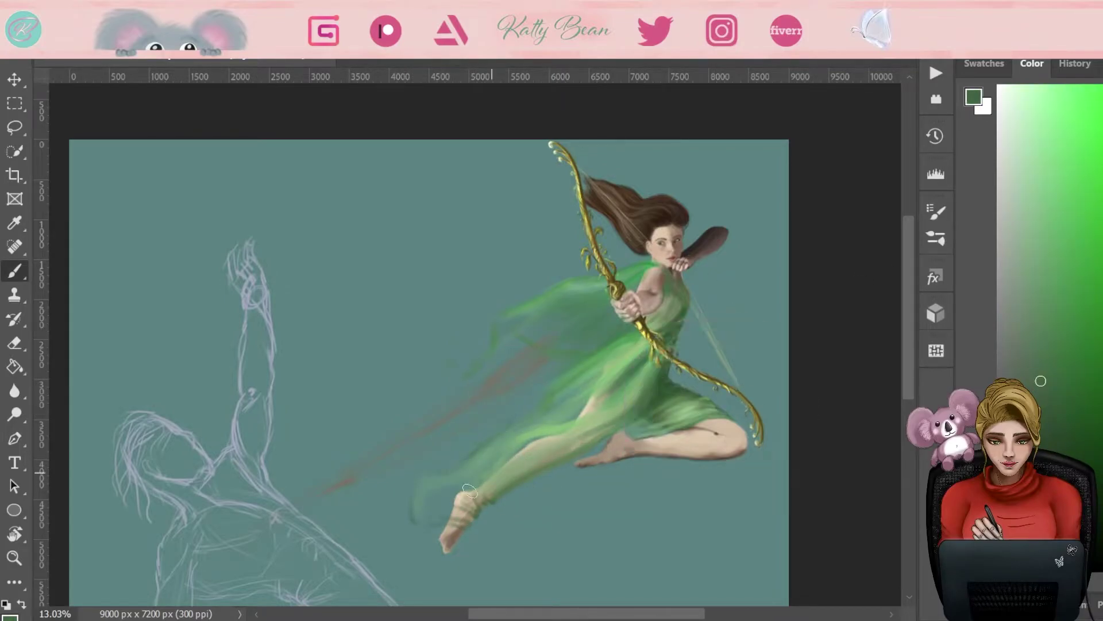
{"action": "left_click", "coordinate": [693, 423], "text": "alt"}
{"action": "left_click_drag", "start_coordinate": [469, 503], "coordinate": [426, 491]}
{"action": "left_click_drag", "start_coordinate": [492, 467], "coordinate": [569, 434]}
{"action": "left_click", "coordinate": [502, 421], "text": "alt"}
{"action": "left_click", "coordinate": [1054, 426]}
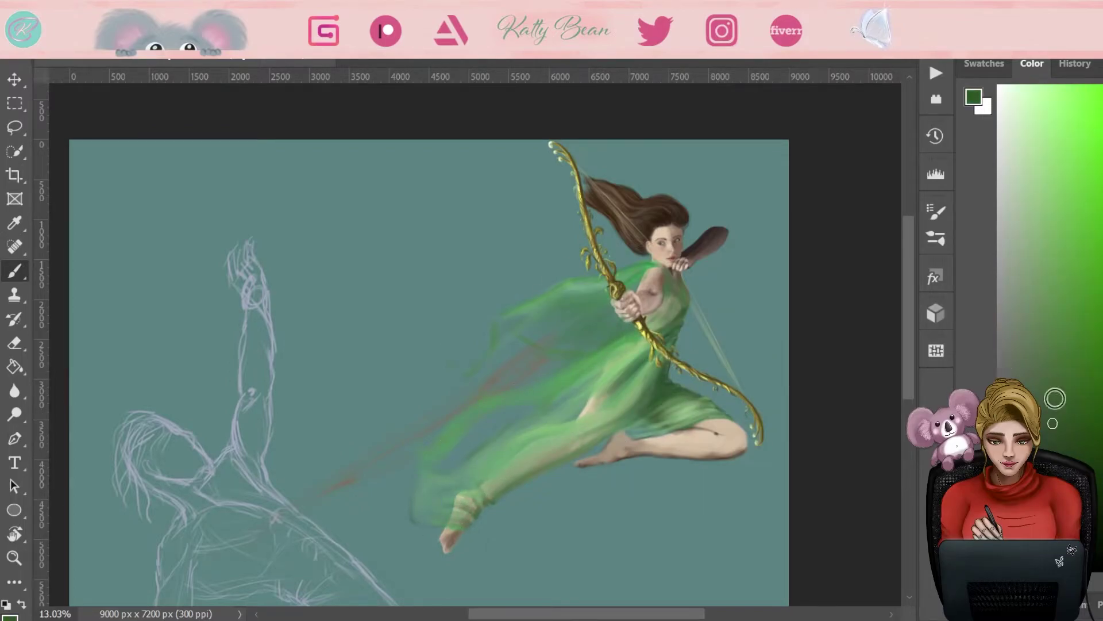
Step: Outline the hem beside the foot in light green and shade the gathered folds around the ankle
{"action": "left_click", "coordinate": [417, 519], "text": "alt"}
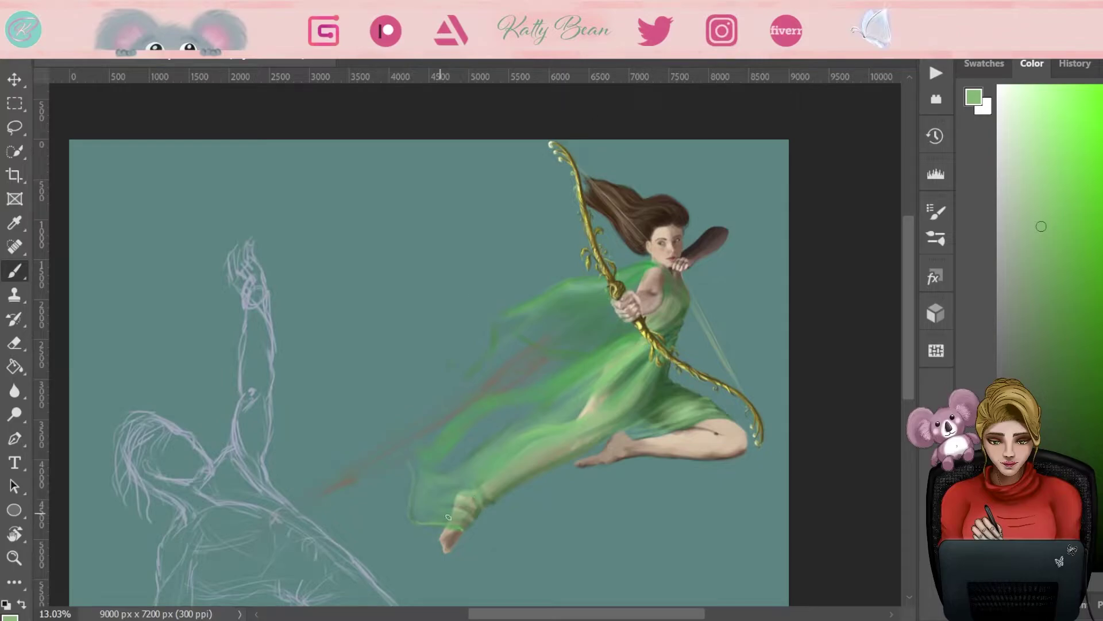
{"action": "left_click", "coordinate": [645, 361], "text": "alt"}
{"action": "left_click", "coordinate": [462, 509], "text": "alt"}
{"action": "left_click", "coordinate": [649, 389], "text": "alt"}
{"action": "left_click", "coordinate": [645, 364], "text": "alt"}
{"action": "left_click", "coordinate": [615, 289], "text": "alt"}
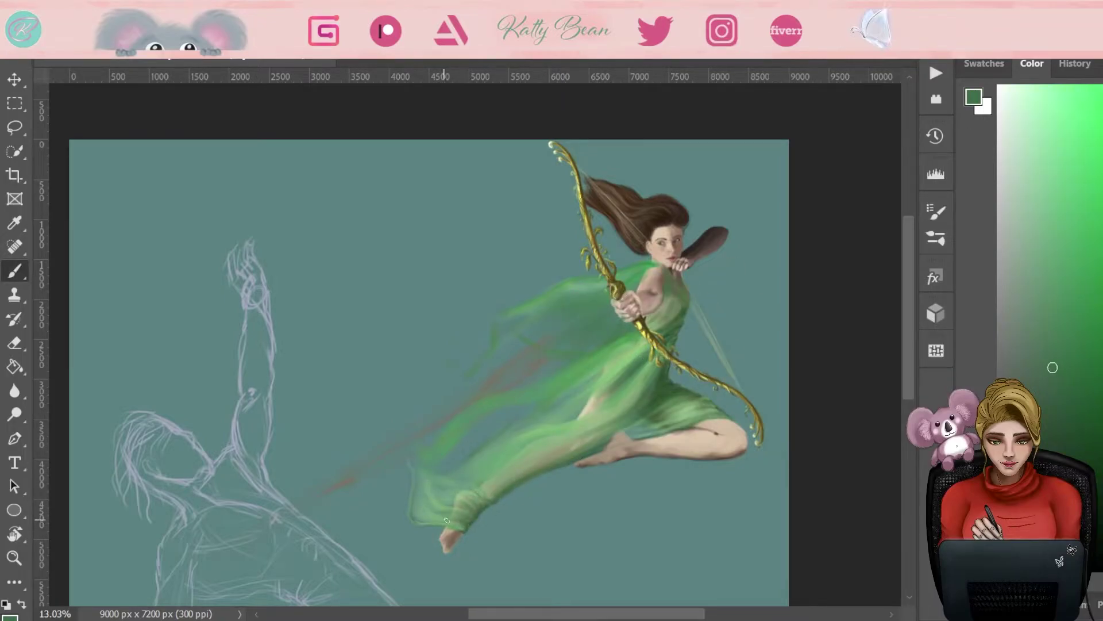
Step: Deepen the folds along the outstretched leg and paint vivid green folds into the skirt's trailing upper panel
{"action": "left_click", "coordinate": [484, 500], "text": "alt"}
{"action": "left_click", "coordinate": [470, 502], "text": "alt"}
{"action": "left_click", "coordinate": [593, 435], "text": "alt"}
{"action": "left_click", "coordinate": [619, 316], "text": "alt"}
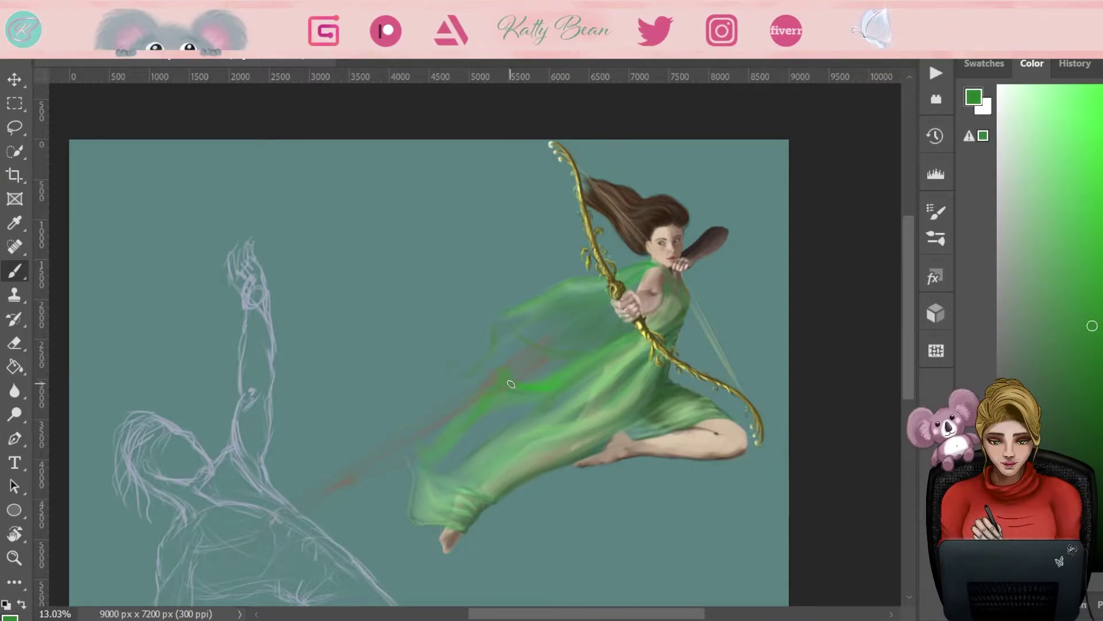
{"action": "left_click_drag", "start_coordinate": [508, 382], "coordinate": [546, 388]}
{"action": "left_click", "coordinate": [486, 401], "text": "alt"}
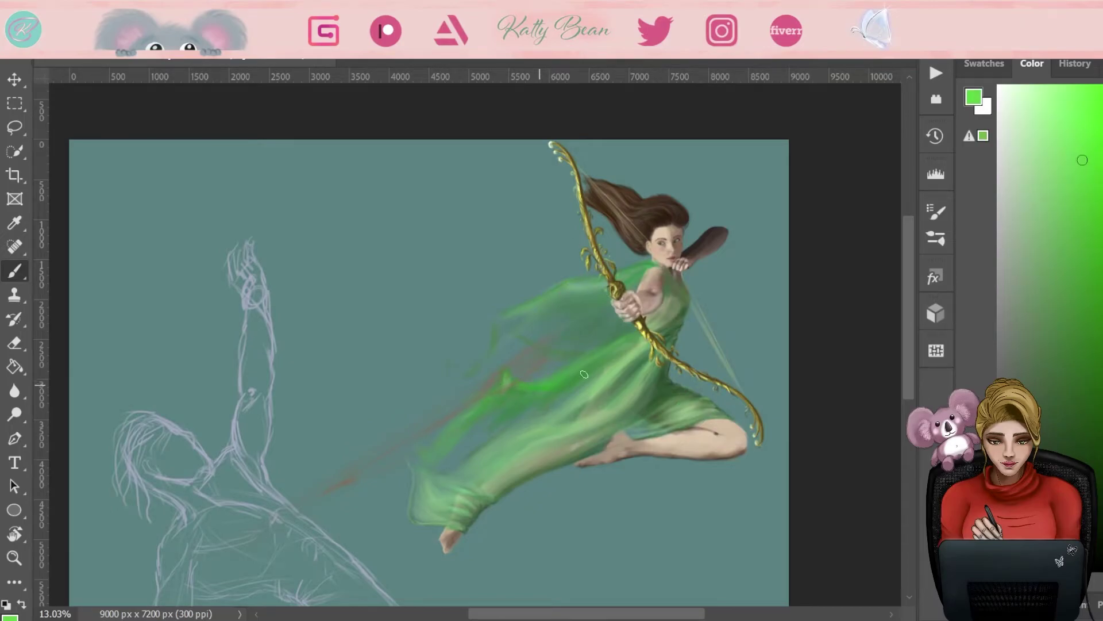
{"action": "left_click", "coordinate": [551, 382], "text": "alt"}
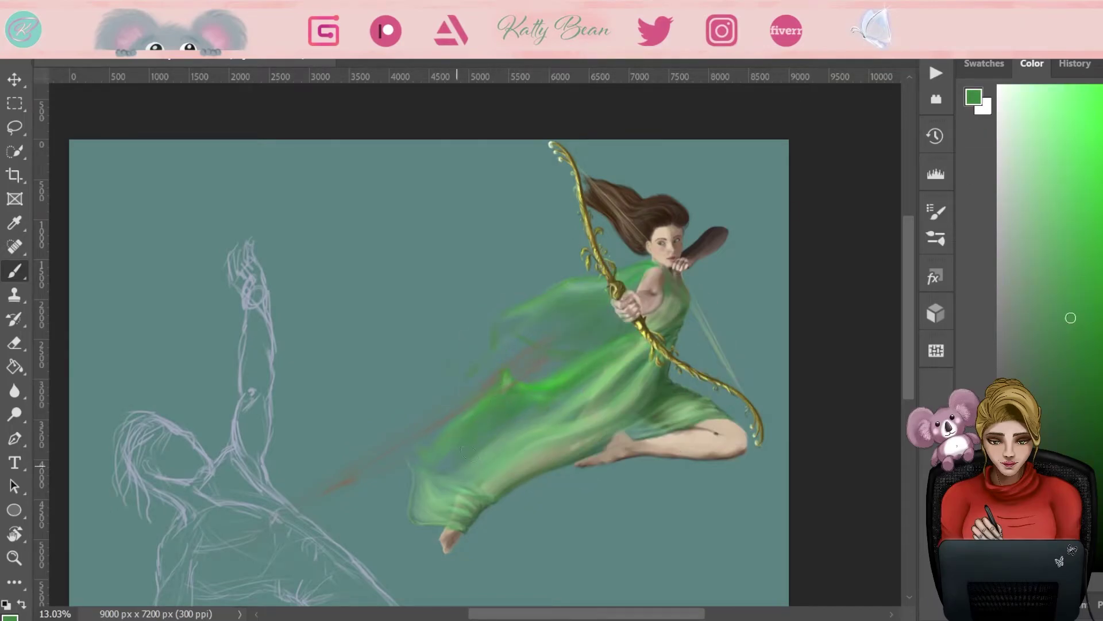
Step: Fill the upper trailing panel with dark and vivid green folds and highlight its upper edge in light green
{"action": "left_click", "coordinate": [572, 419], "text": "alt"}
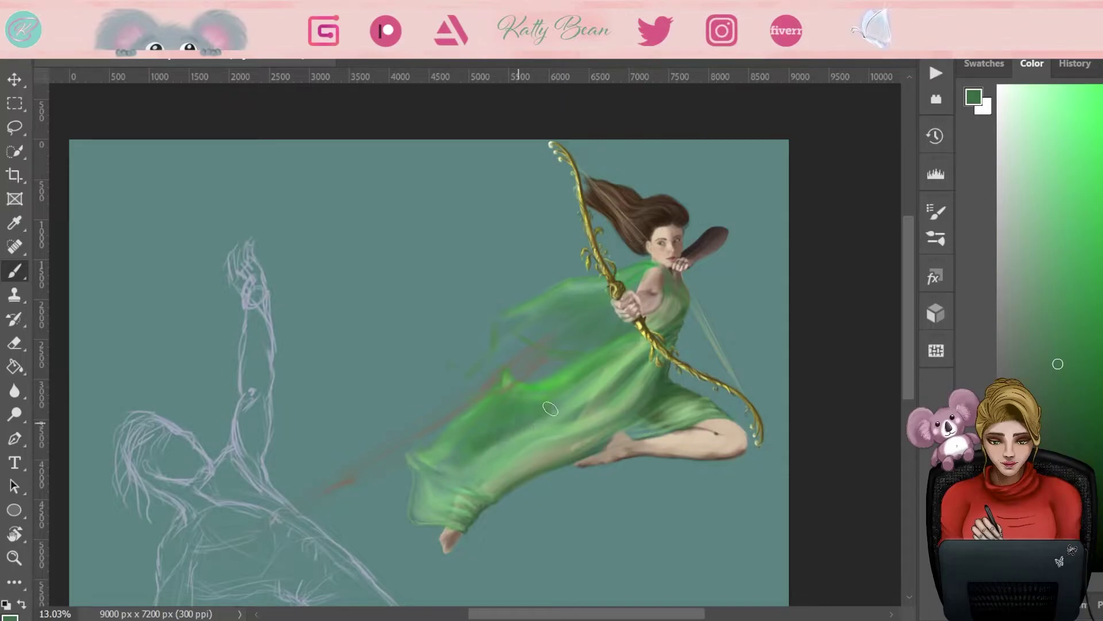
{"action": "mouse_move", "coordinate": [621, 322]}
{"action": "left_mouse_down"}
{"action": "mouse_move", "coordinate": [630, 289]}
{"action": "mouse_move", "coordinate": [552, 335]}
{"action": "left_mouse_up"}
{"action": "left_click", "coordinate": [564, 374], "text": "alt"}
{"action": "left_click", "coordinate": [529, 303], "text": "alt"}
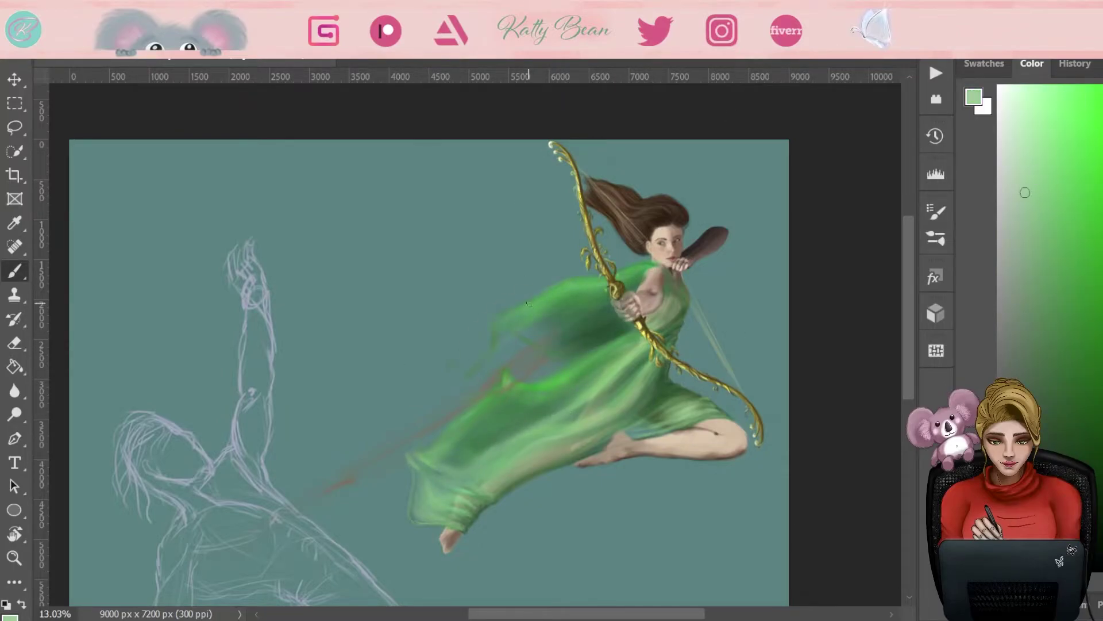
{"action": "left_click", "coordinate": [581, 278], "text": "alt"}
{"action": "left_click_drag", "start_coordinate": [566, 284], "coordinate": [497, 325]}
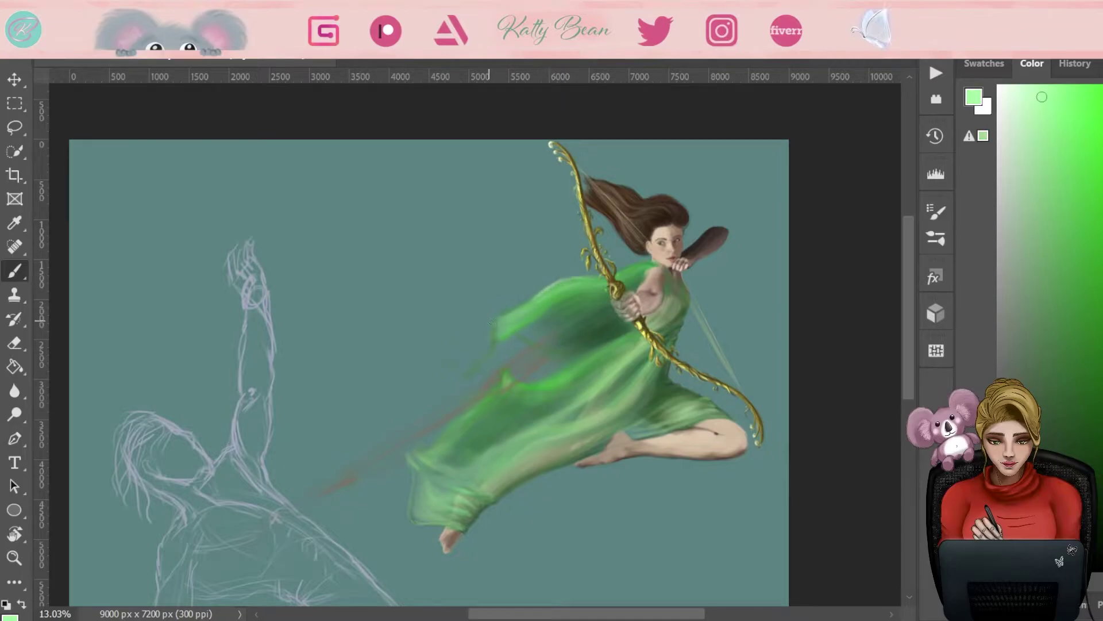
Step: Extend the upper panel into a flared, fluttering tip and fill the gap above the skirt with dark green folds
{"action": "left_click", "coordinate": [569, 299], "text": "alt"}
{"action": "left_click_drag", "start_coordinate": [575, 296], "coordinate": [457, 362]}
{"action": "left_click", "coordinate": [568, 327], "text": "alt"}
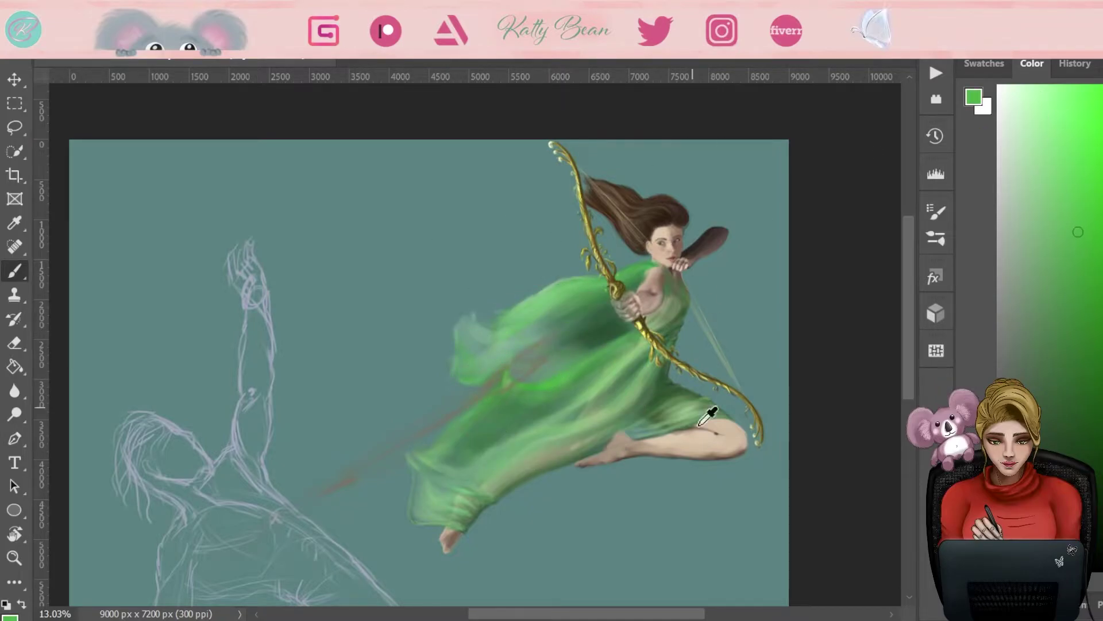
{"action": "left_click", "coordinate": [694, 320], "text": "alt"}
{"action": "left_click", "coordinate": [684, 279], "text": "alt"}
{"action": "left_click_drag", "start_coordinate": [583, 327], "coordinate": [500, 371]}
{"action": "left_click", "coordinate": [621, 340], "text": "alt"}
{"action": "left_click_drag", "start_coordinate": [574, 350], "coordinate": [523, 379]}
{"action": "left_click", "coordinate": [519, 376], "text": "alt"}
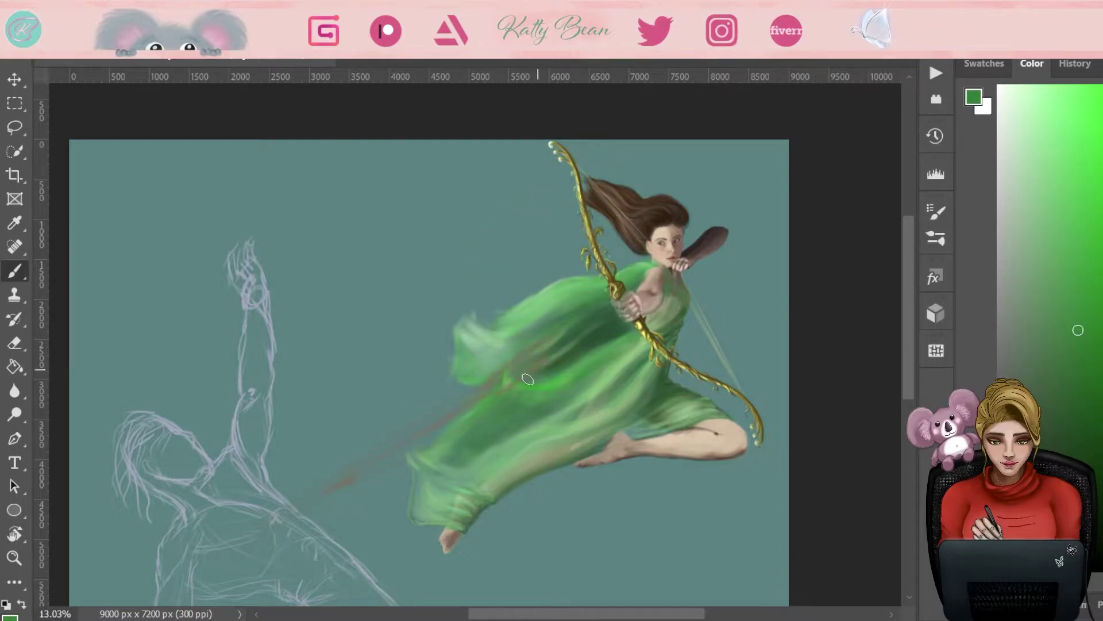
Step: Clean up the panel's upper edge, blend its folds and remove the orange streak crossing the fabric
{"action": "left_click", "coordinate": [603, 278], "text": "alt"}
{"action": "key", "text": "e"}
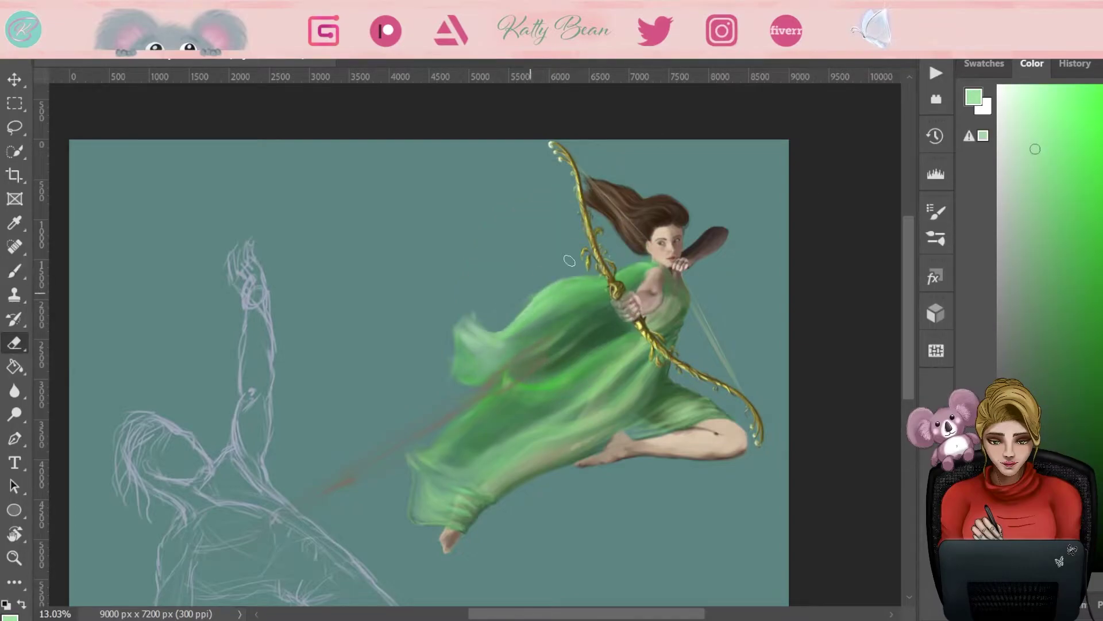
{"action": "key", "text": "b"}
{"action": "left_click", "coordinate": [533, 356], "text": "alt"}
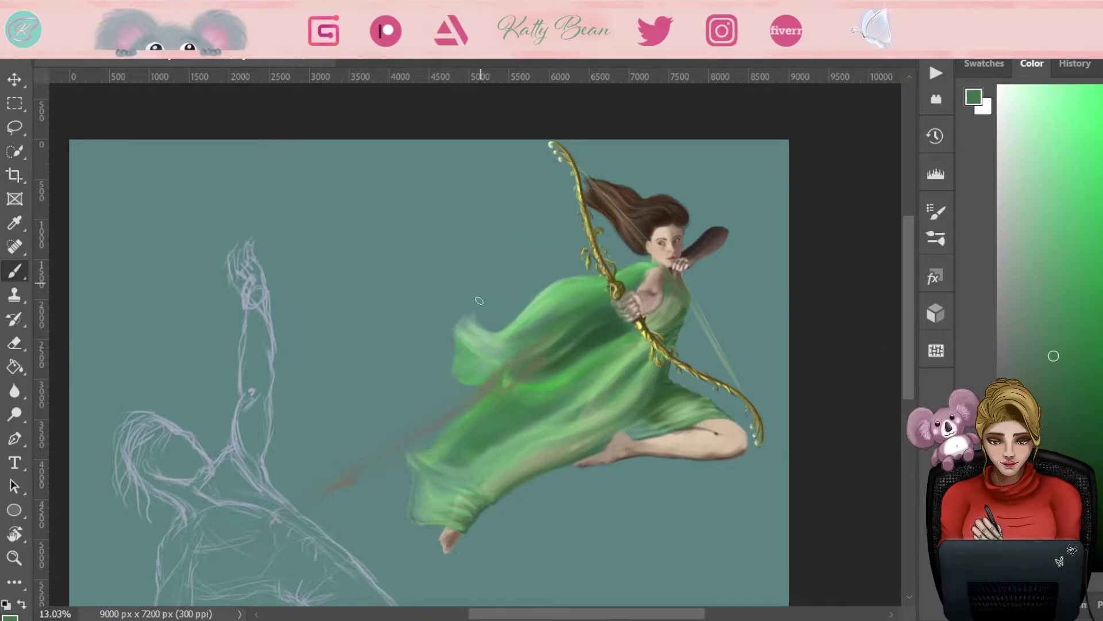
{"action": "left_click", "coordinate": [468, 342], "text": "alt"}
{"action": "left_click", "coordinate": [610, 308], "text": "alt"}
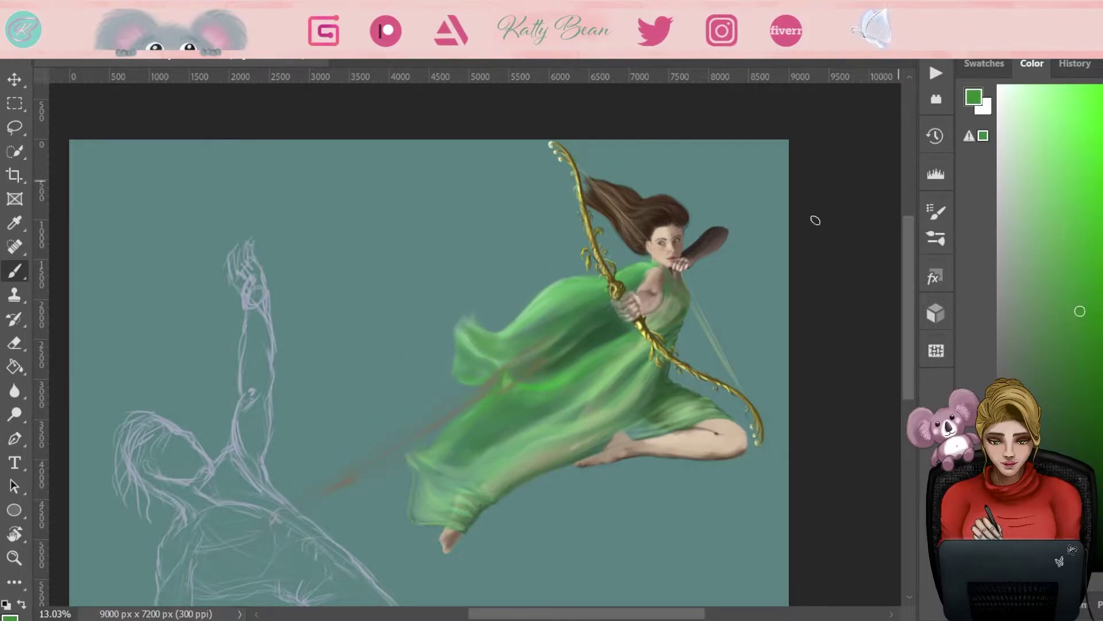
{"action": "left_click", "coordinate": [610, 308], "text": "alt"}
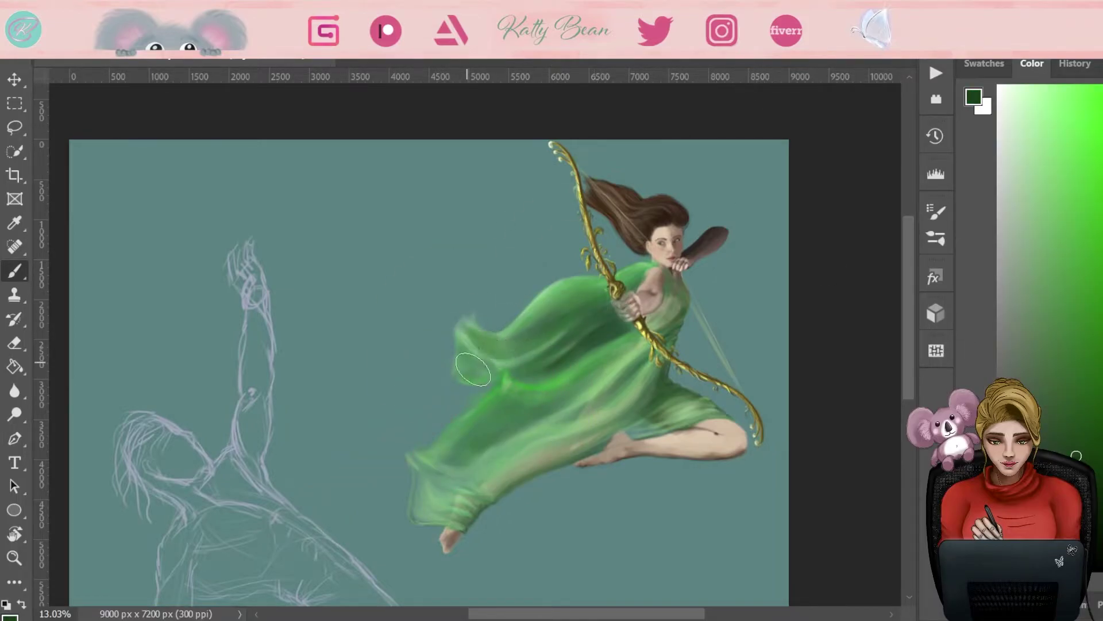
Step: Refine the panel's fluttering tip and the fabric over the shoulder in light green, and flip the canvas horizontally
{"action": "key", "text": "e"}
{"action": "key", "text": "b"}
{"action": "scroll", "coordinate": [695, 288], "scroll_direction": "up", "scroll_amount": 3}
{"action": "left_click", "coordinate": [688, 259], "text": "alt"}
{"action": "left_click", "coordinate": [681, 259], "text": "alt"}
{"action": "left_click", "coordinate": [645, 238], "text": "alt"}
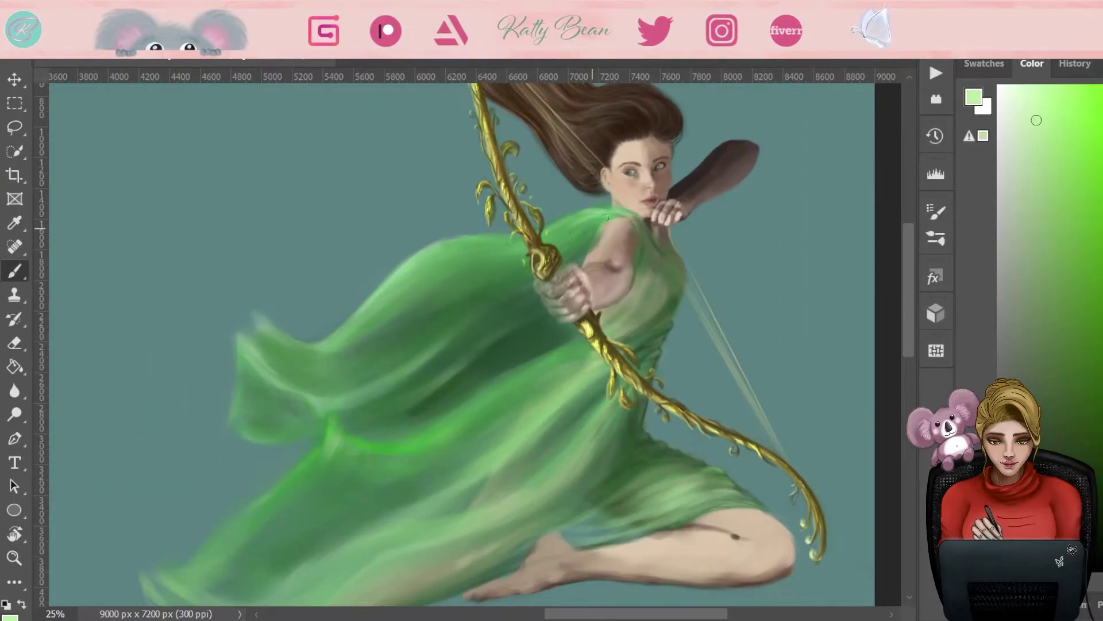
{"action": "left_click", "coordinate": [572, 235], "text": "alt"}
{"action": "key", "text": "ctrl+shift+h"}
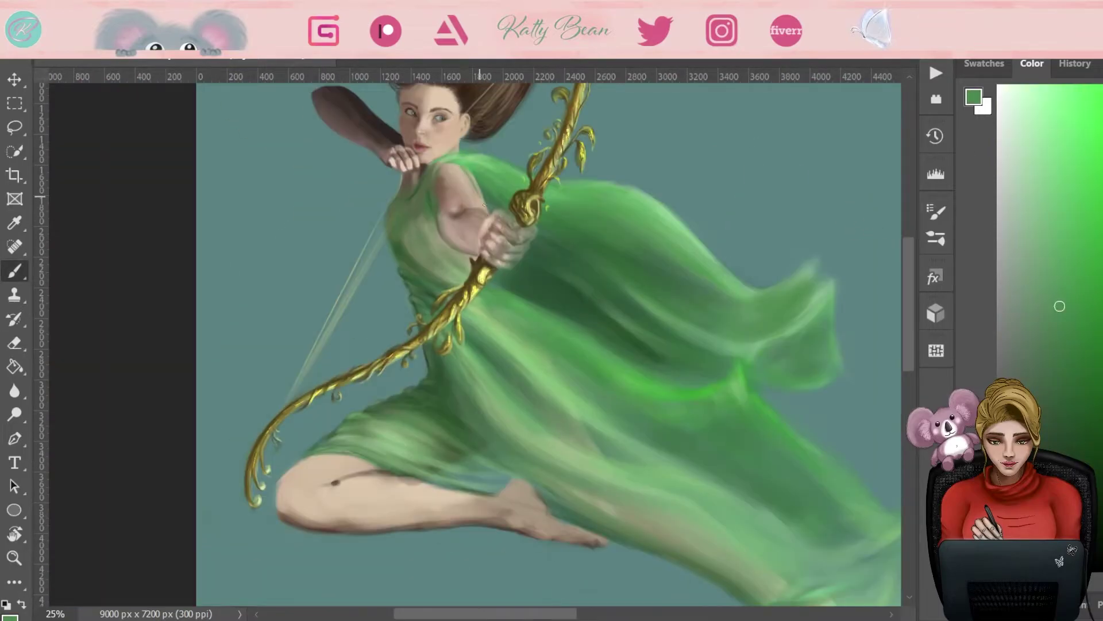
Step: Shade the bodice edge and waist folds in darker green and smooth the fabric behind the extended arm
{"action": "left_click", "coordinate": [668, 336], "text": "alt"}
{"action": "left_click", "coordinate": [431, 361], "text": "alt"}
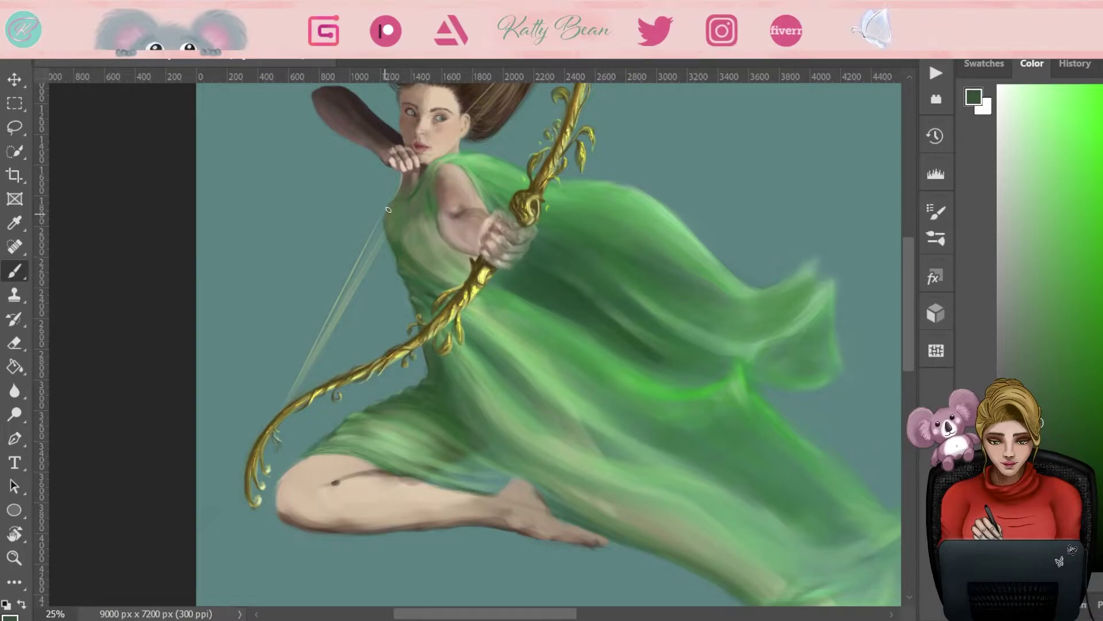
{"action": "left_click", "coordinate": [509, 157], "text": "alt"}
{"action": "key", "text": "e"}
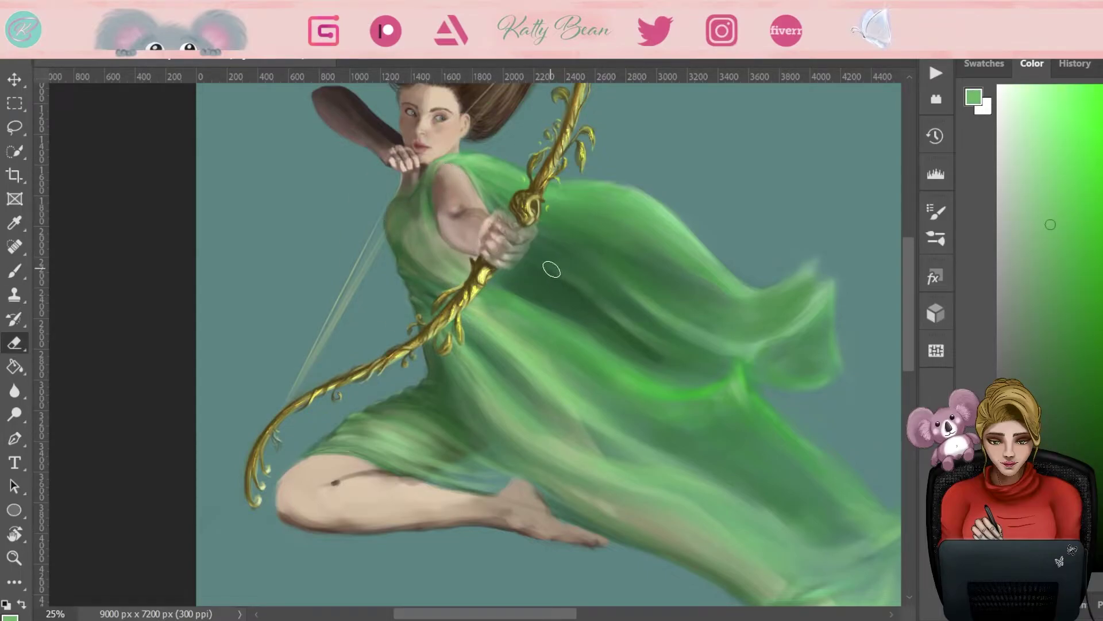
{"action": "key", "text": "b"}
{"action": "left_click", "coordinate": [430, 183], "text": "alt"}
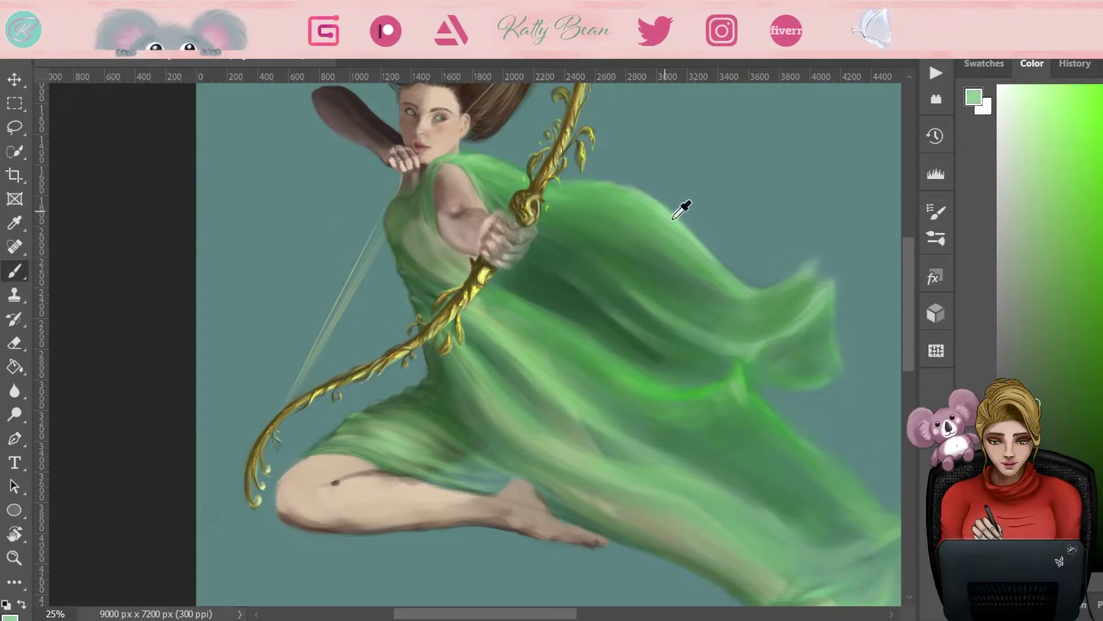
{"action": "left_click", "coordinate": [385, 422], "text": "alt"}
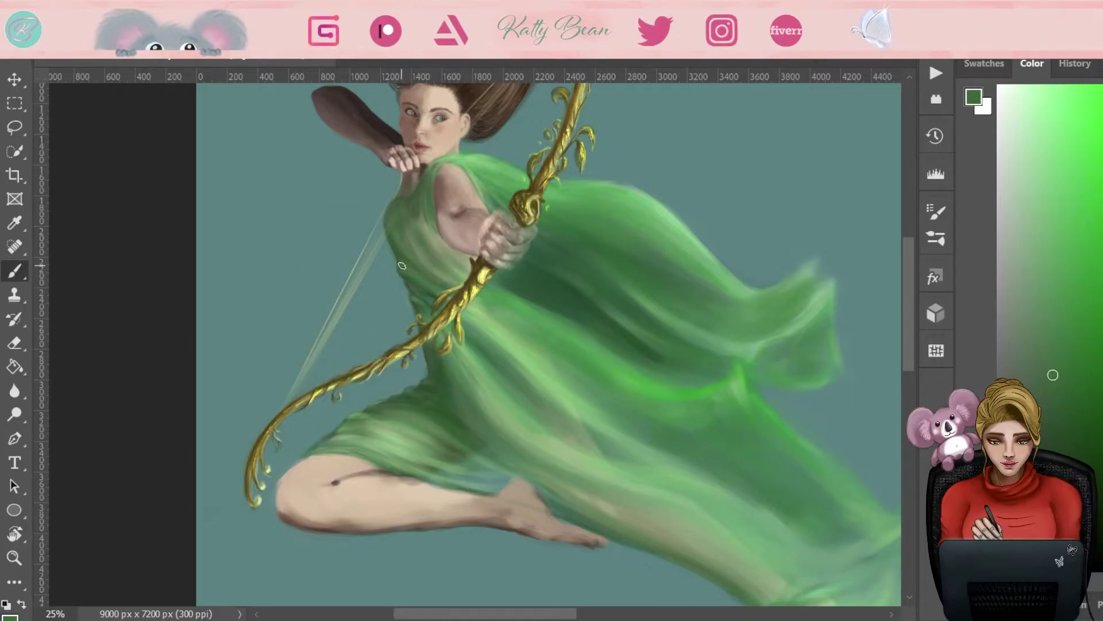
{"action": "left_click", "coordinate": [503, 180], "text": "alt"}
{"action": "left_click", "coordinate": [529, 273], "text": "alt"}
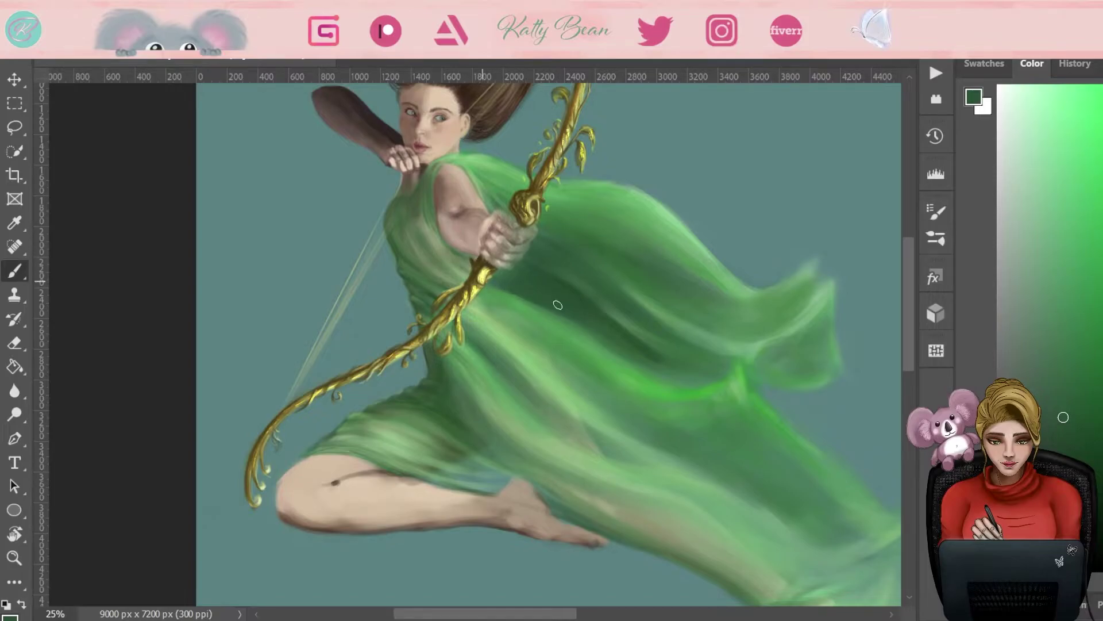
Step: Define the edges of the trailing panel and the skirt's back hem with thin bright green lines and soften them
{"action": "left_click", "coordinate": [741, 391], "text": "alt"}
{"action": "left_click_drag", "start_coordinate": [489, 152], "coordinate": [751, 284]}
{"action": "left_click_drag", "start_coordinate": [790, 383], "coordinate": [719, 165]}
{"action": "left_click", "coordinate": [718, 165], "text": "alt"}
{"action": "left_click_drag", "start_coordinate": [574, 86], "coordinate": [646, 405]}
{"action": "key", "text": "e"}
{"action": "key", "text": "b"}
{"action": "left_click_drag", "start_coordinate": [633, 445], "coordinate": [621, 258]}
{"action": "left_click", "coordinate": [620, 258], "text": "alt"}
{"action": "left_click", "coordinate": [757, 283], "text": "alt"}
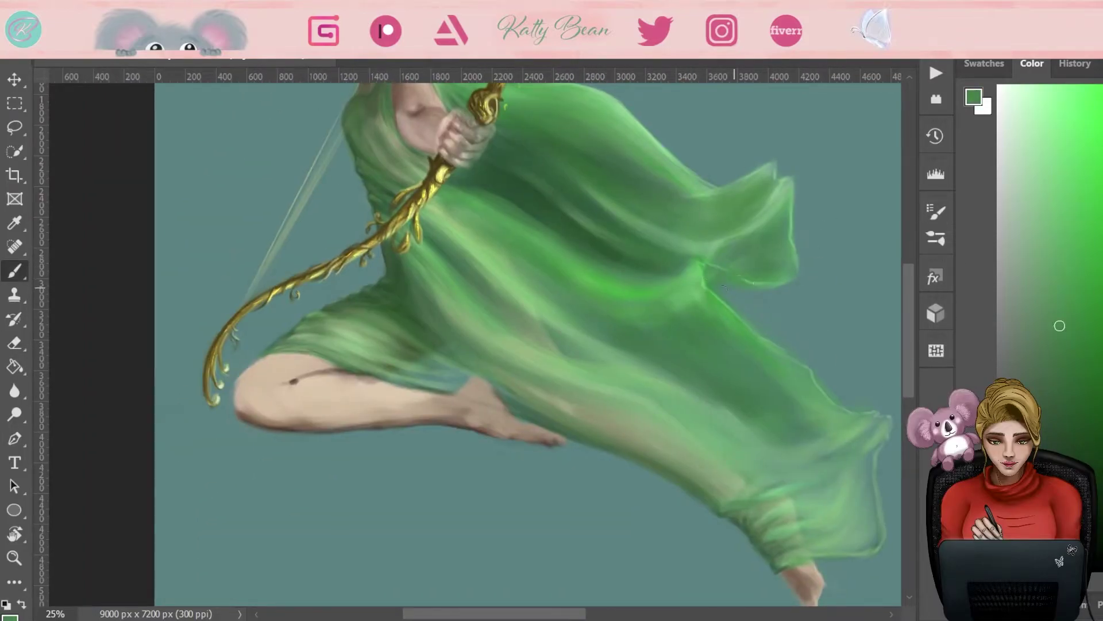
{"action": "left_click", "coordinate": [742, 288], "text": "alt"}
{"action": "key", "text": "e"}
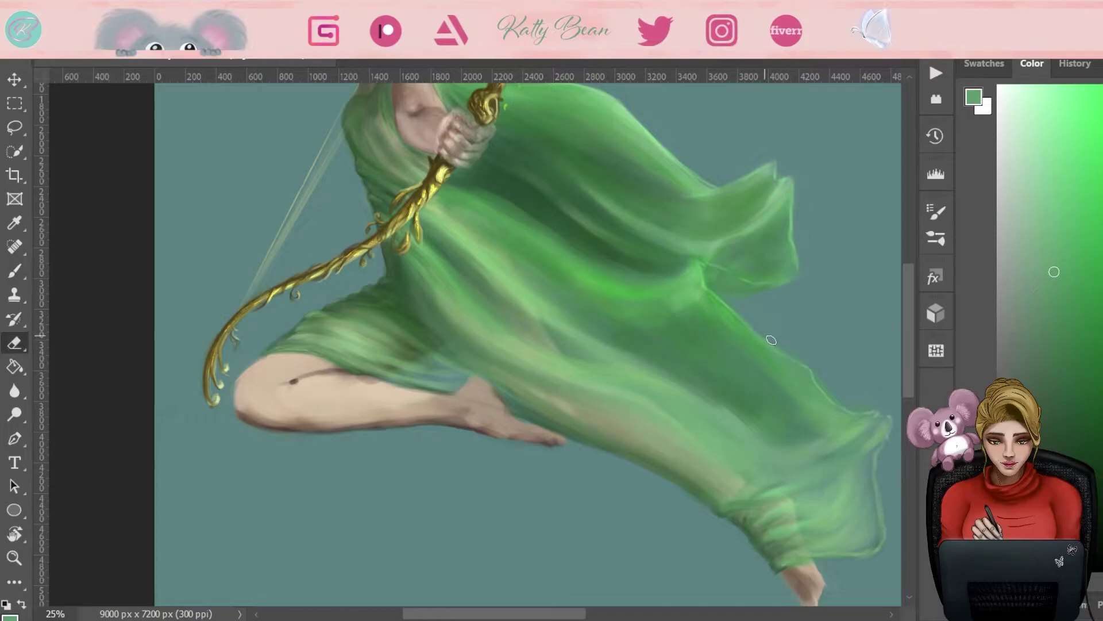
Step: Touch up the ankle folds and the skirt's edge beside the tucked foot in sampled greens
{"action": "scroll", "coordinate": [825, 374], "scroll_direction": "down", "scroll_amount": 3}
{"action": "scroll", "coordinate": [825, 374], "scroll_direction": "right", "scroll_amount": 4}
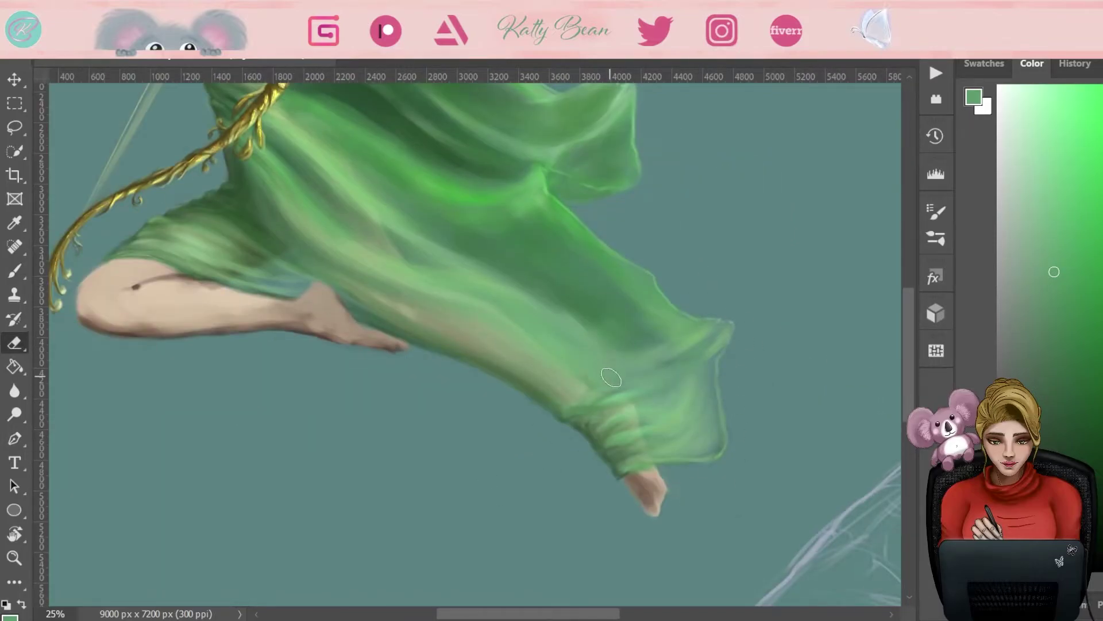
{"action": "key", "text": "b"}
{"action": "left_click", "coordinate": [626, 429], "text": "alt"}
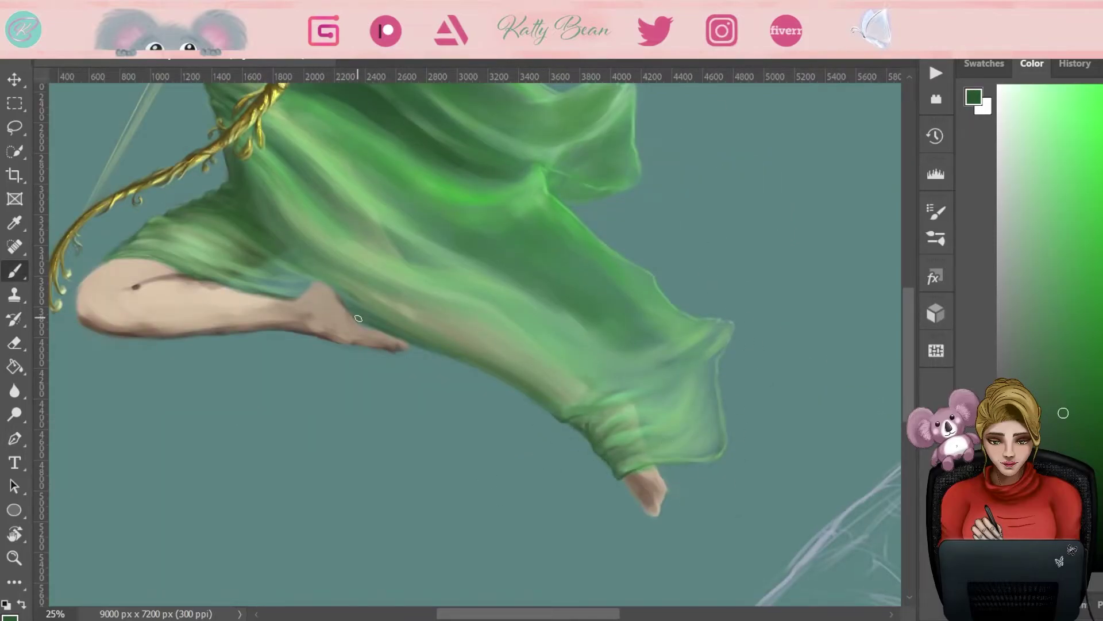
{"action": "key", "text": "z"}
{"action": "scroll", "coordinate": [598, 312], "scroll_direction": "down", "scroll_amount": 3}
{"action": "scroll", "coordinate": [599, 312], "scroll_direction": "up", "scroll_amount": 2}
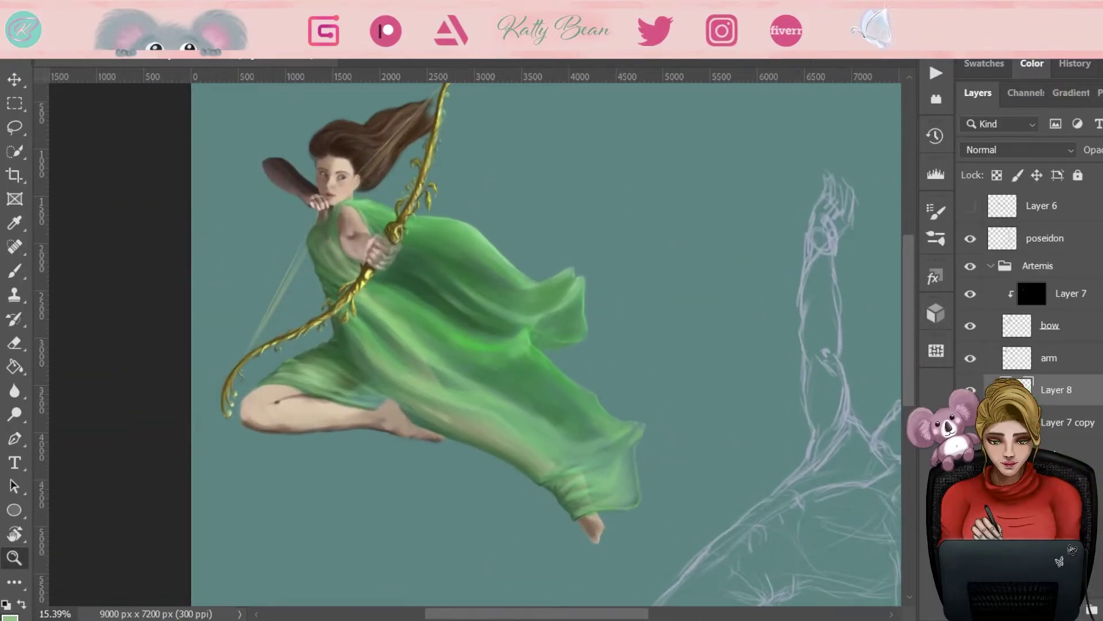
Step: Erase around the bow-holding hand on the Layer 7 copy layer
{"action": "scroll", "coordinate": [342, 241], "scroll_direction": "up", "scroll_amount": 4}
{"action": "key", "text": "b"}
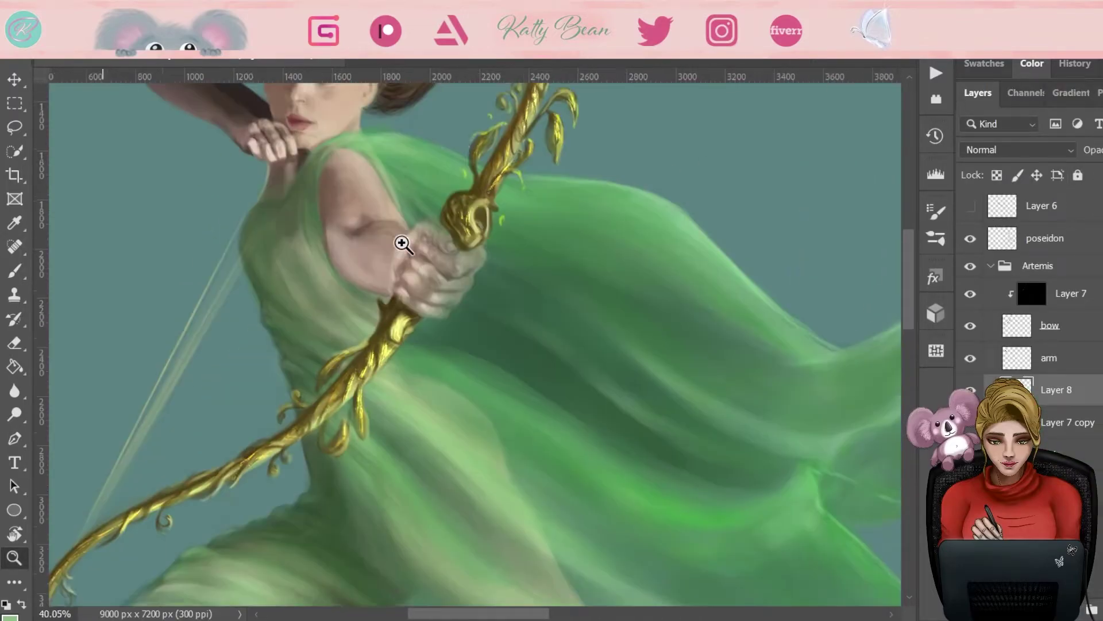
{"action": "scroll", "coordinate": [636, 517], "scroll_direction": "down", "scroll_amount": 4}
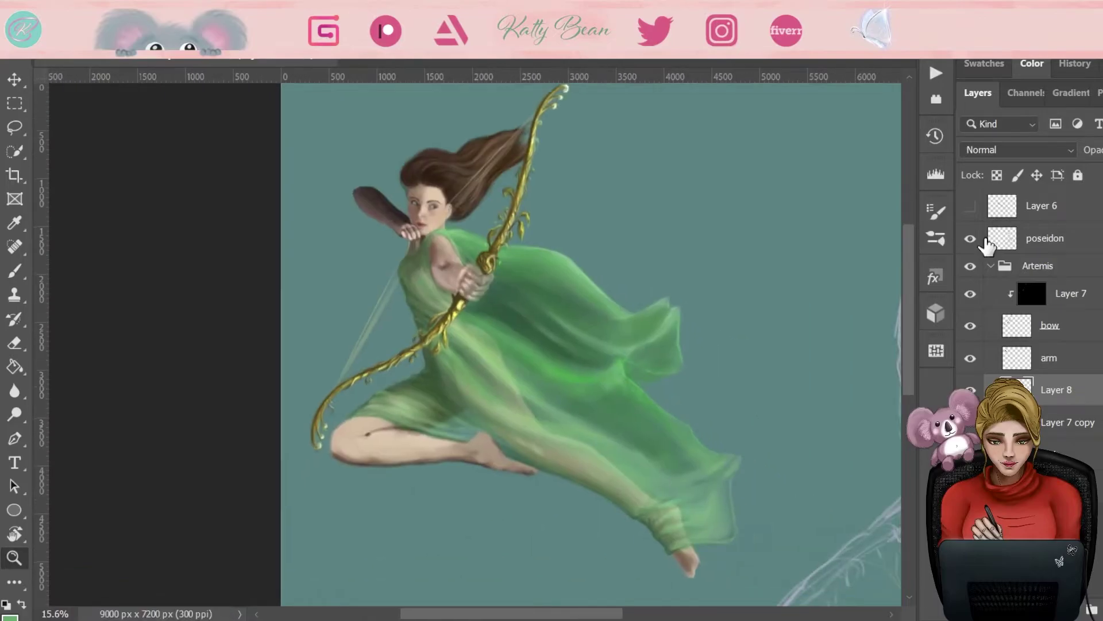
{"action": "scroll", "coordinate": [488, 259], "scroll_direction": "up", "scroll_amount": 4}
{"action": "key", "text": "e"}
{"action": "key", "text": "alt+bracketleft"}
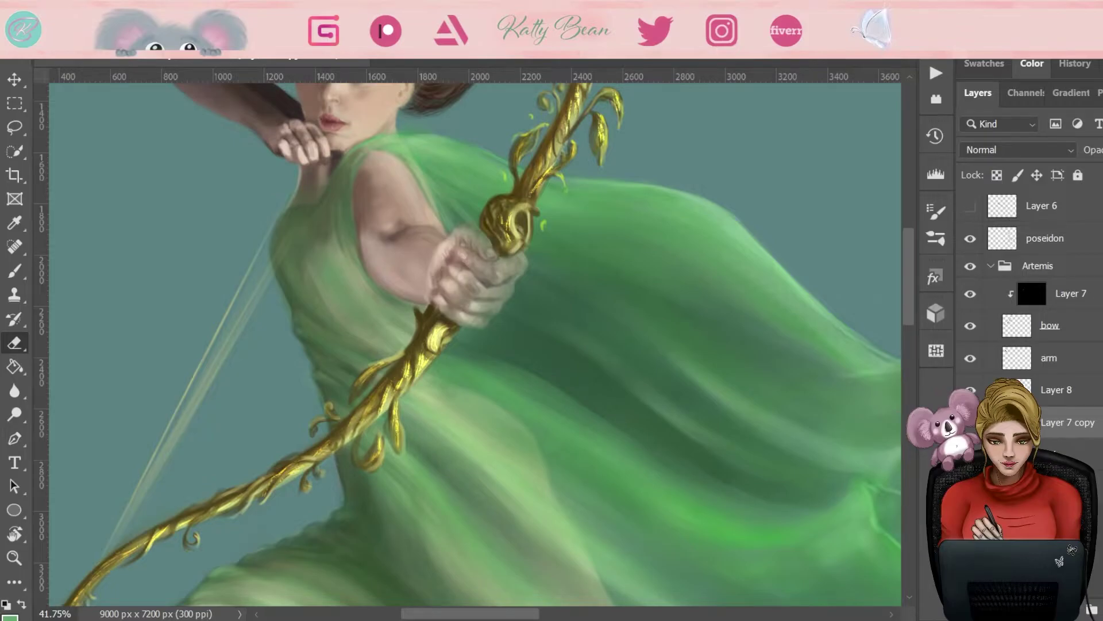
{"action": "left_click_drag", "start_coordinate": [520, 258], "coordinate": [488, 299]}
Step: Repaint the knuckles and fingers of the bow-holding hand in solid skin tones on the arm layer
{"action": "key", "text": "b"}
{"action": "left_click", "coordinate": [448, 250], "text": "alt"}
{"action": "left_click_drag", "start_coordinate": [457, 238], "coordinate": [494, 311]}
{"action": "left_click_drag", "start_coordinate": [480, 259], "coordinate": [512, 305]}
{"action": "key", "text": "z"}
{"action": "mouse_move", "coordinate": [500, 216]}
{"action": "left_mouse_down"}
{"action": "mouse_move", "coordinate": [477, 216]}
{"action": "mouse_move", "coordinate": [530, 294]}
{"action": "left_mouse_up"}
{"action": "key", "text": "i"}
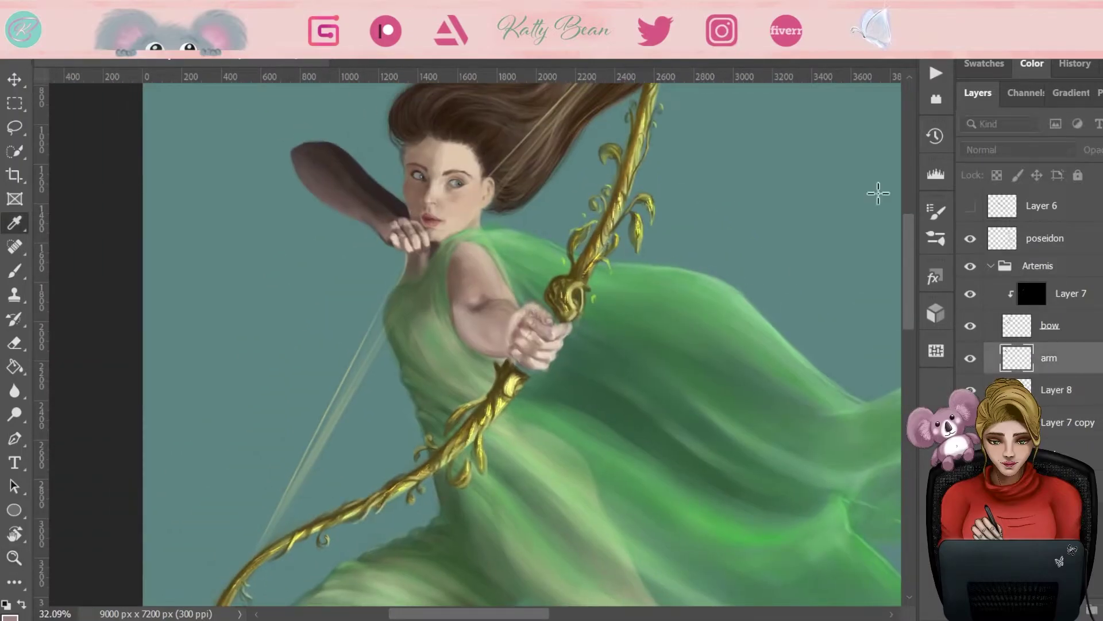
Step: Refine the string-drawing hand and raised forearm beside the chin, and save the document
{"action": "key", "text": "z"}
{"action": "left_click_drag", "start_coordinate": [408, 244], "coordinate": [458, 239]}
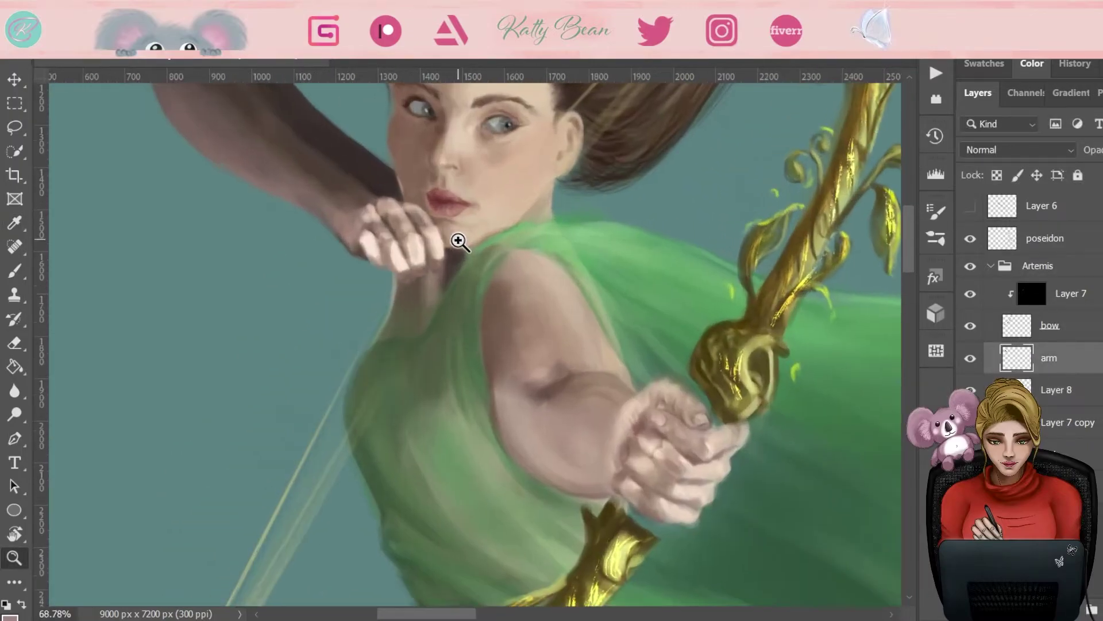
{"action": "key", "text": "b"}
{"action": "mouse_move", "coordinate": [382, 216]}
{"action": "left_mouse_down"}
{"action": "mouse_move", "coordinate": [419, 247]}
{"action": "mouse_move", "coordinate": [382, 246]}
{"action": "mouse_move", "coordinate": [394, 241]}
{"action": "mouse_move", "coordinate": [374, 230]}
{"action": "mouse_move", "coordinate": [413, 222]}
{"action": "mouse_move", "coordinate": [498, 295]}
{"action": "left_mouse_up"}
{"action": "key", "text": "ctrl+s"}
{"action": "key", "text": "e"}
{"action": "scroll", "coordinate": [636, 246], "scroll_direction": "up", "scroll_amount": 3}
{"action": "scroll", "coordinate": [532, 173], "scroll_direction": "up", "scroll_amount": 2}
{"action": "scroll", "coordinate": [377, 264], "scroll_direction": "down", "scroll_amount": 3}
{"action": "key", "text": "b"}
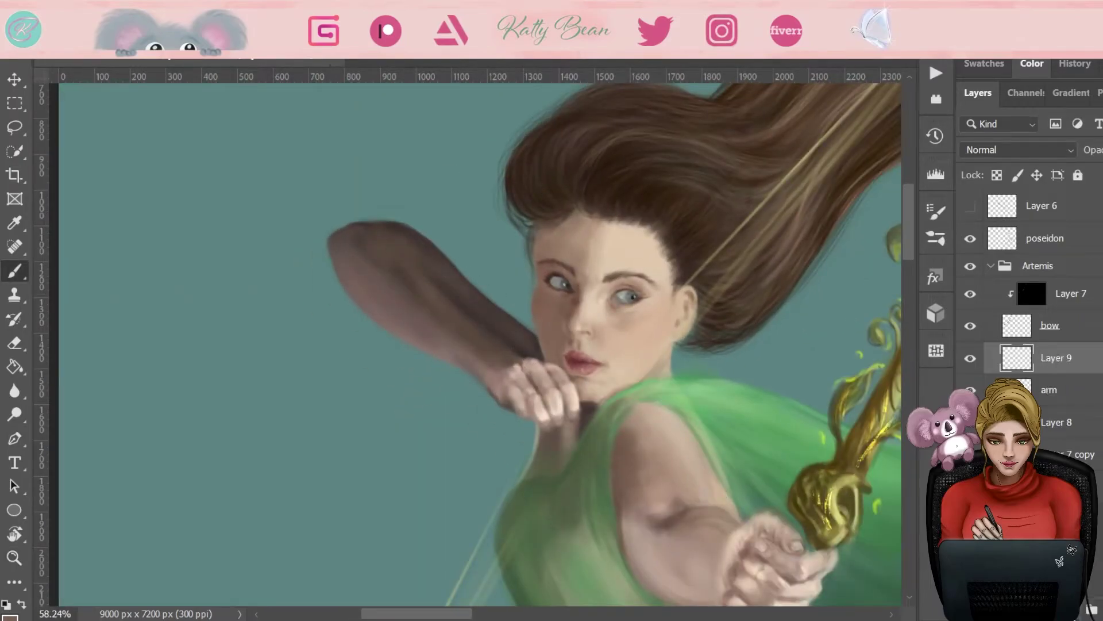
Step: Add a new layer clipped to the arm layer and shade the raised forearm with soft brown skin tones
{"action": "key", "text": "ctrl+shift+alt+n"}
{"action": "key", "text": "ctrl+alt+g"}
{"action": "left_click_drag", "start_coordinate": [515, 328], "coordinate": [512, 296]}
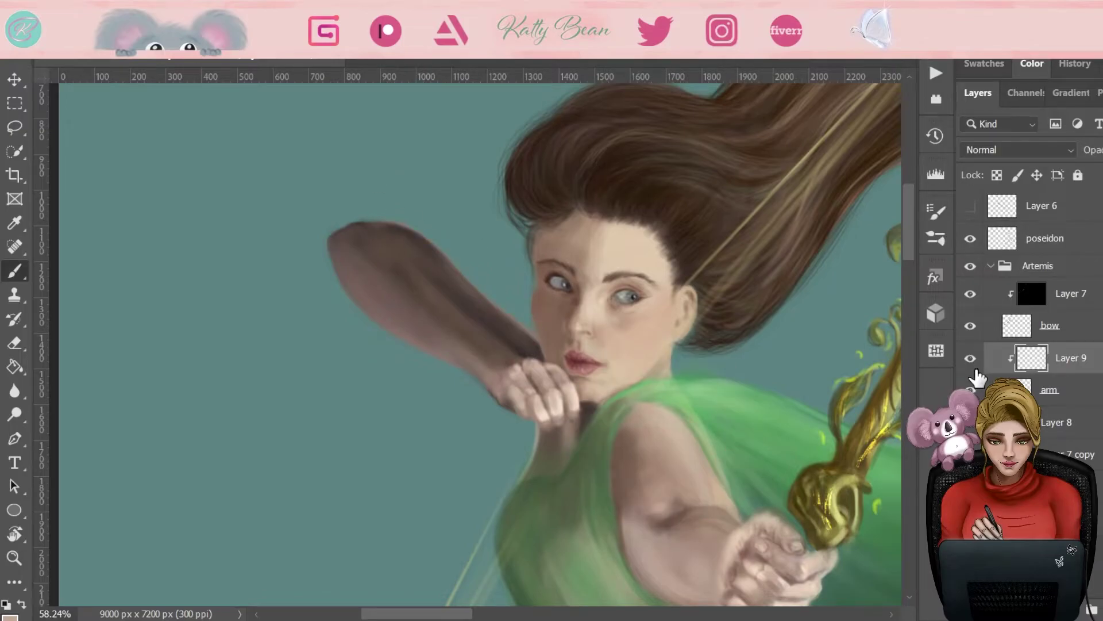
{"action": "mouse_move", "coordinate": [369, 202]}
{"action": "left_mouse_down"}
{"action": "mouse_move", "coordinate": [425, 367]}
{"action": "mouse_move", "coordinate": [448, 318]}
{"action": "mouse_move", "coordinate": [524, 302]}
{"action": "mouse_move", "coordinate": [521, 352]}
{"action": "left_mouse_up"}
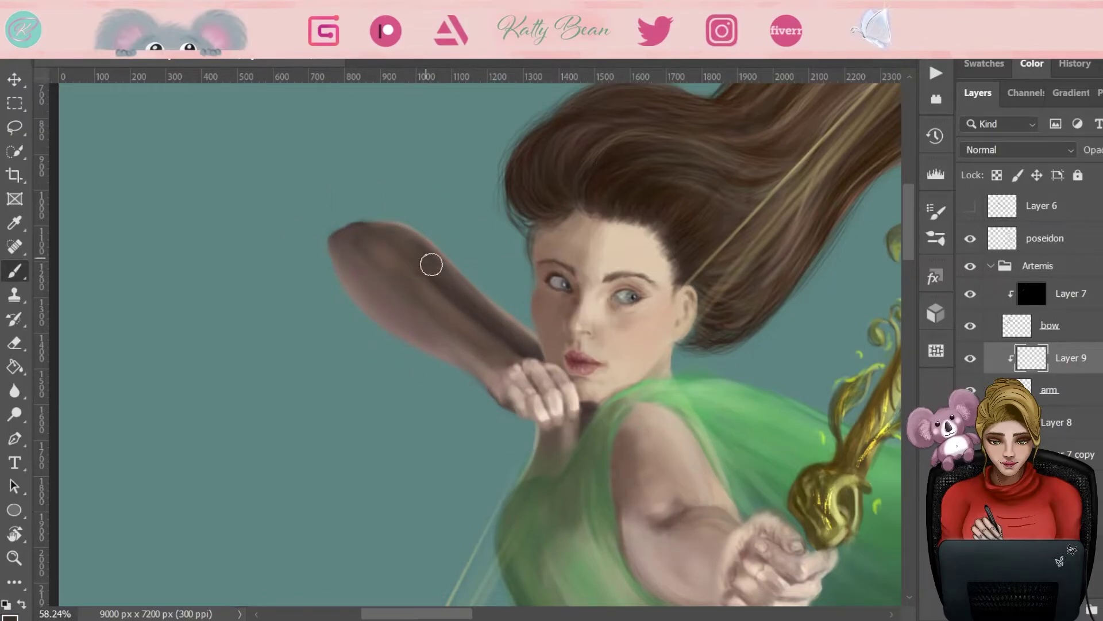
Step: Blend the shading on the archer's raised forearm with sampled skin tones on Layer 9
{"action": "left_click", "coordinate": [385, 290], "text": "alt"}
{"action": "left_click_drag", "start_coordinate": [394, 246], "coordinate": [369, 226]}
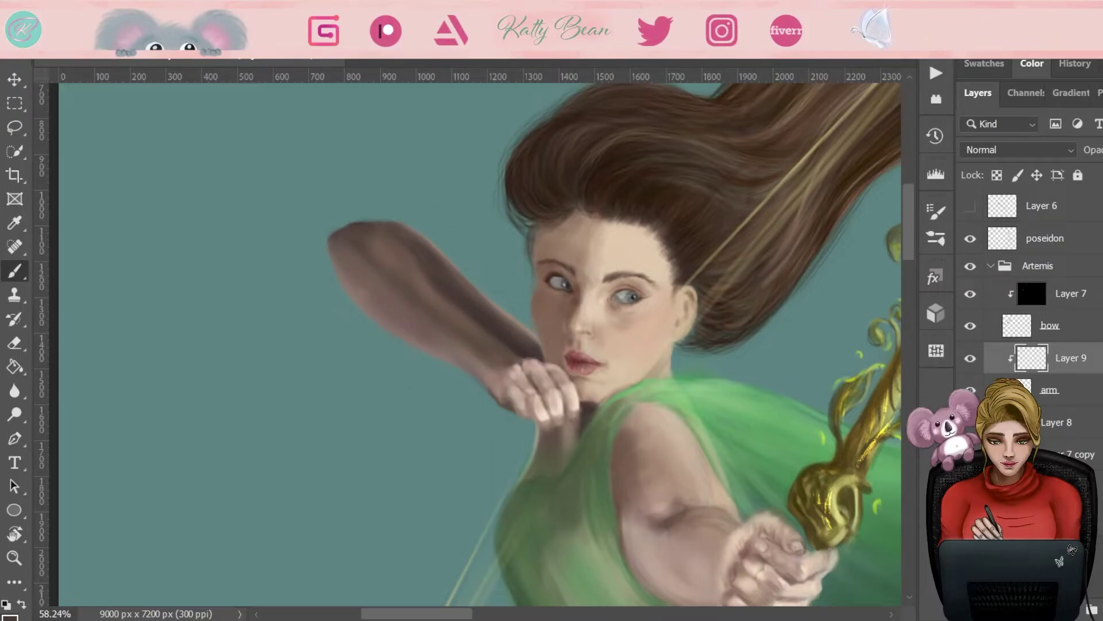
{"action": "left_click_drag", "start_coordinate": [370, 202], "coordinate": [494, 302]}
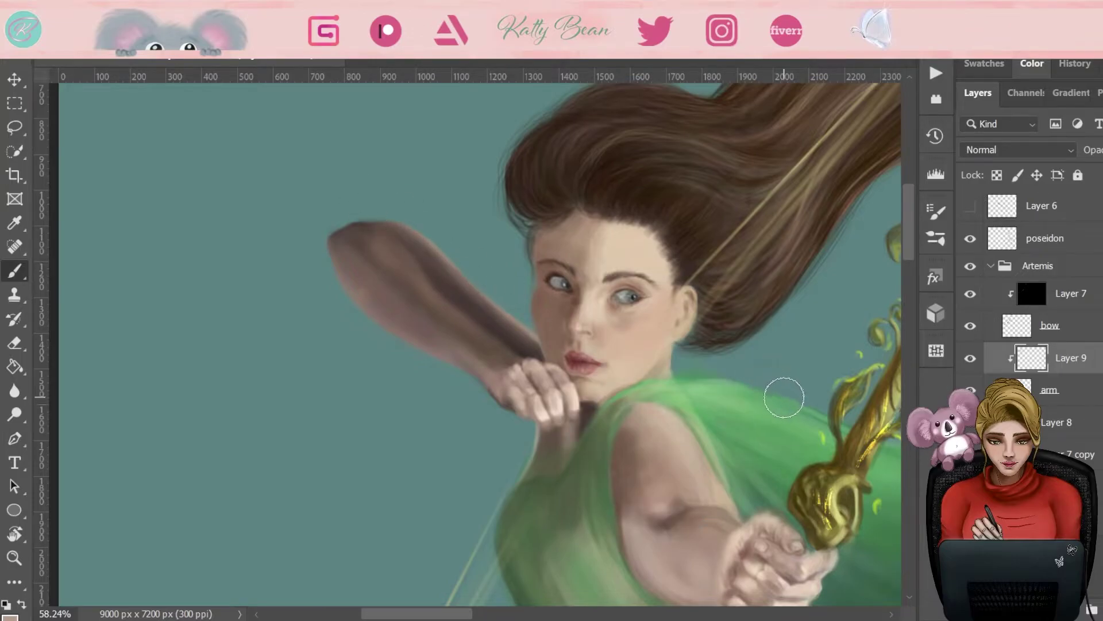
Step: Adjust the placement of the selected Artemis artwork with Free Transform
{"action": "key", "text": "z"}
{"action": "left_click_drag", "start_coordinate": [801, 184], "coordinate": [572, 468]}
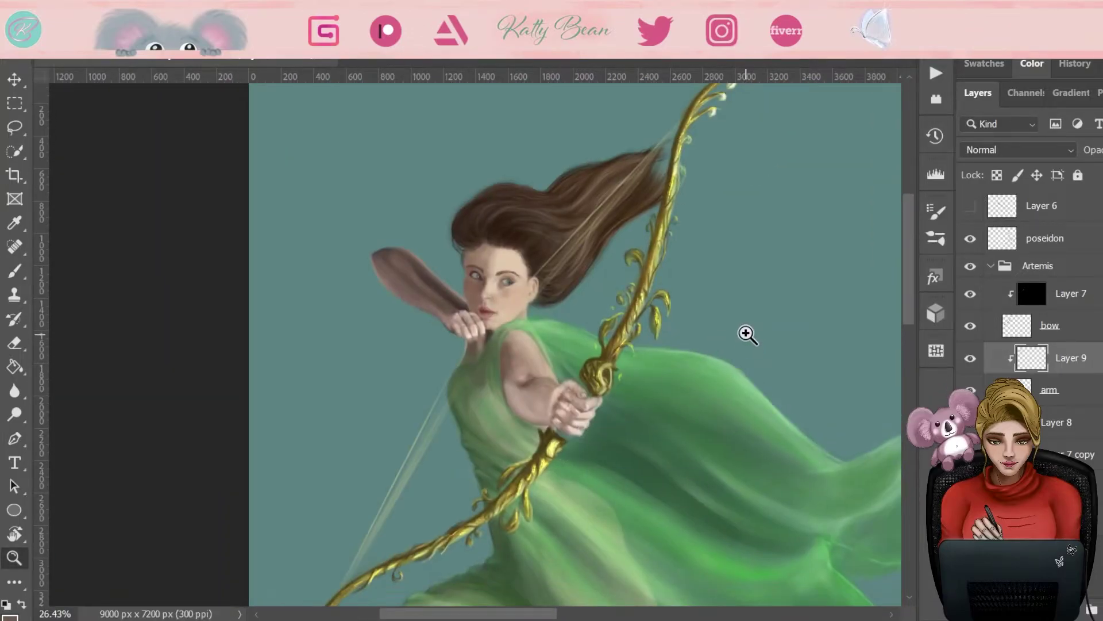
{"action": "scroll", "coordinate": [432, 269], "scroll_direction": "up", "scroll_amount": 5}
{"action": "key", "text": "b"}
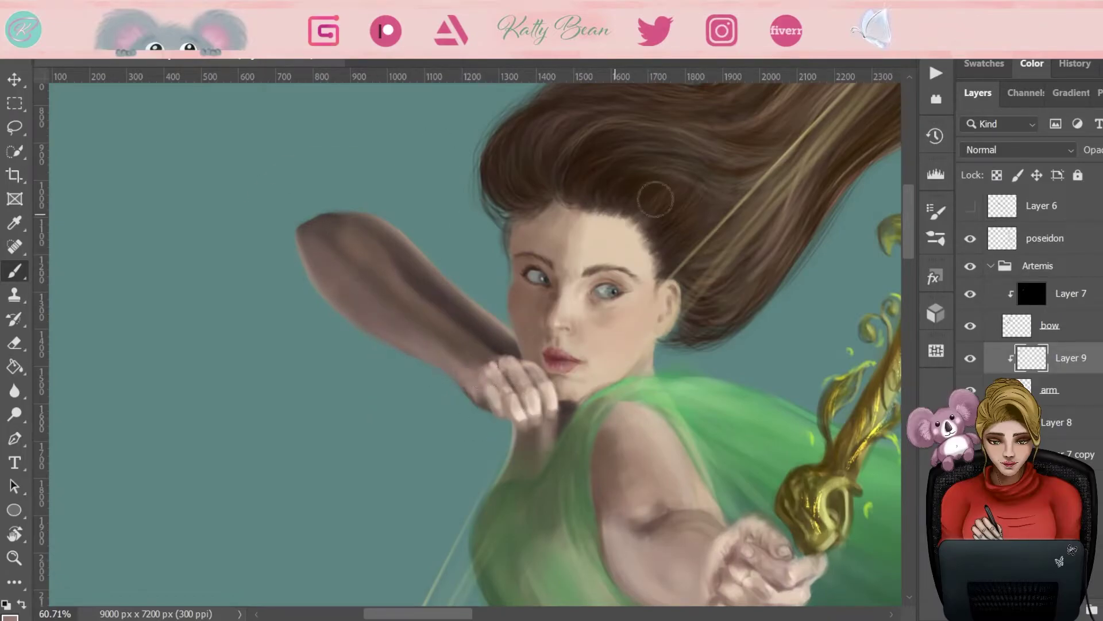
{"action": "key", "text": "shift+alt+bracketright"}
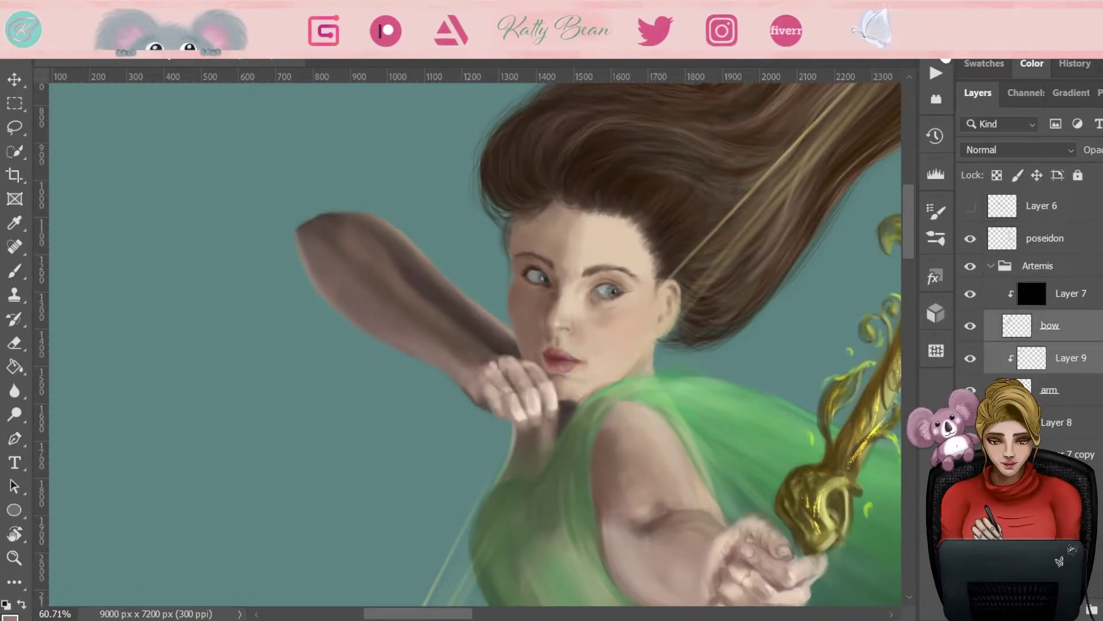
{"action": "key", "text": "alt+bracketleft"}
{"action": "key", "text": "ctrl+t"}
{"action": "left_click_drag", "start_coordinate": [839, 142], "coordinate": [828, 118]}
{"action": "key", "text": "Return"}
Step: Paint over the bow's ornate vine detail with sampled olive-gold tones to form smooth, plain limbs
{"action": "scroll", "coordinate": [709, 405], "scroll_direction": "down", "scroll_amount": 5}
{"action": "mouse_move", "coordinate": [451, 345]}
{"action": "left_mouse_down"}
{"action": "mouse_move", "coordinate": [515, 164]}
{"action": "mouse_move", "coordinate": [467, 297]}
{"action": "left_mouse_up"}
{"action": "left_click", "coordinate": [467, 297], "text": "alt"}
{"action": "left_click_drag", "start_coordinate": [460, 340], "coordinate": [497, 199]}
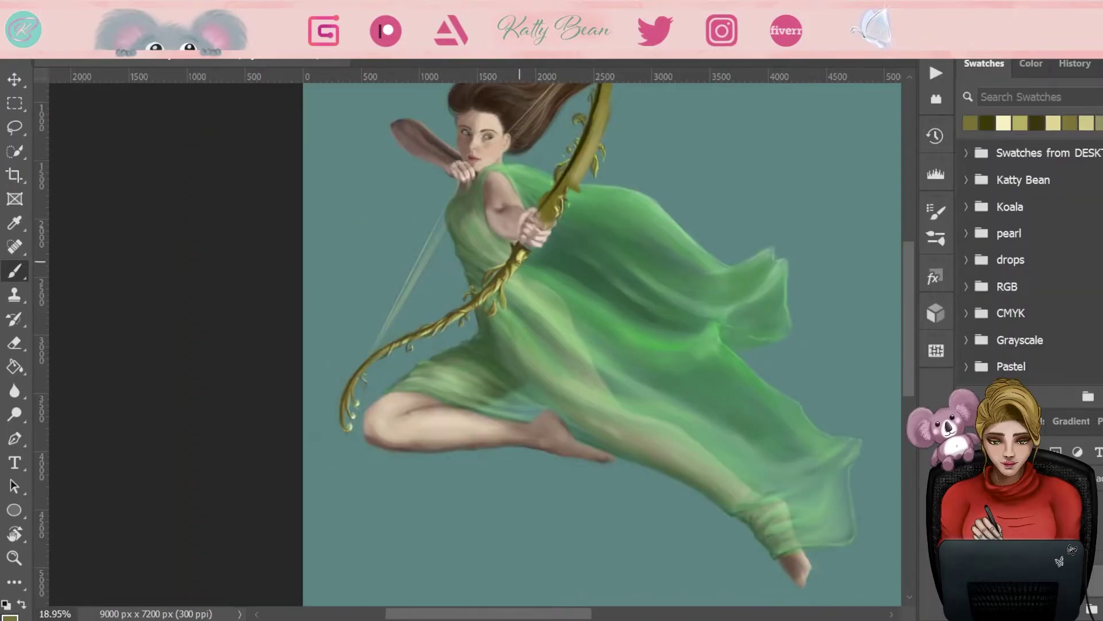
{"action": "left_click", "coordinate": [512, 257], "text": "alt"}
{"action": "left_click", "coordinate": [344, 402], "text": "alt"}
{"action": "left_click_drag", "start_coordinate": [520, 254], "coordinate": [552, 213]}
Step: Add pale cream accents at the bow's grip and erase the leftover leaves around the limbs
{"action": "left_click", "coordinate": [1081, 128]}
{"action": "key", "text": "e"}
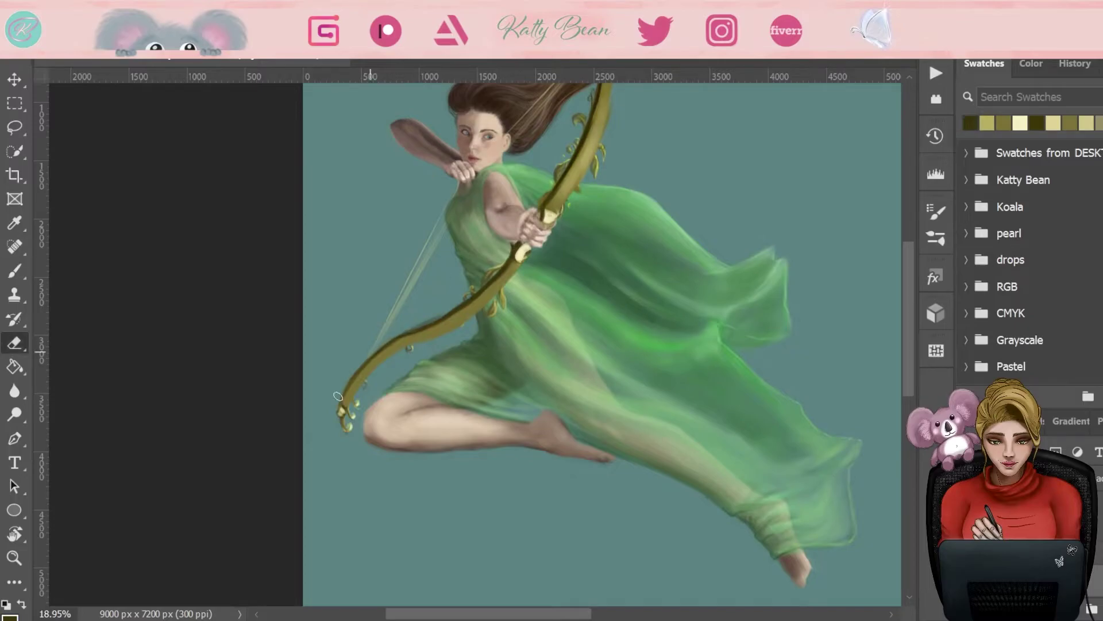
{"action": "key", "text": "b"}
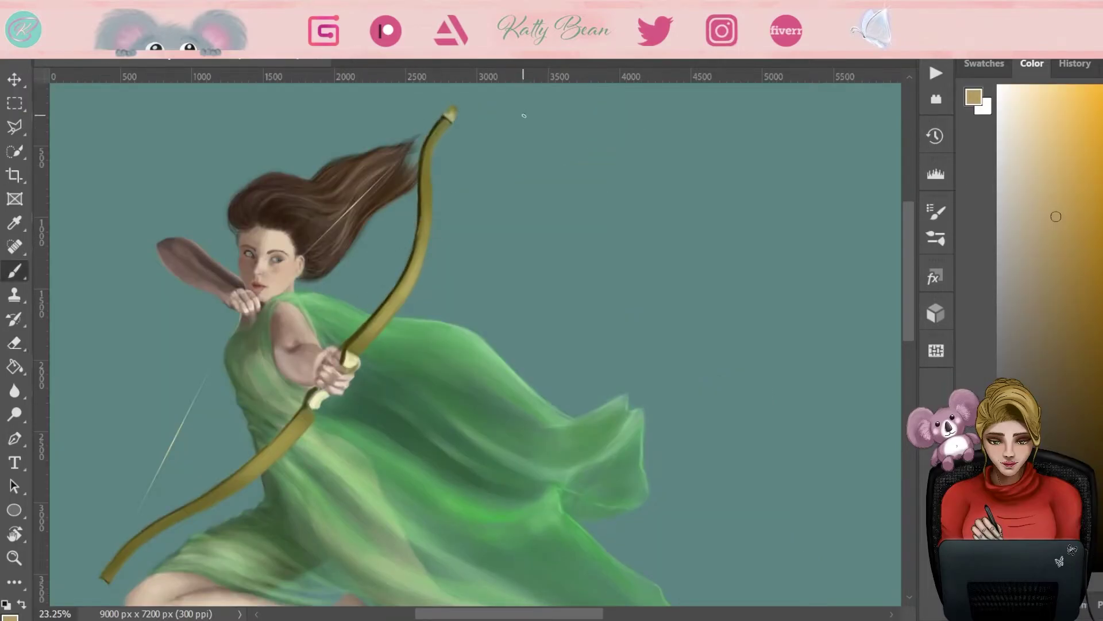
Step: Paint a dark olive shadow along the inner edge of the bow's upper and lower limbs
{"action": "key", "text": "b"}
{"action": "left_click", "coordinate": [441, 119], "text": "alt"}
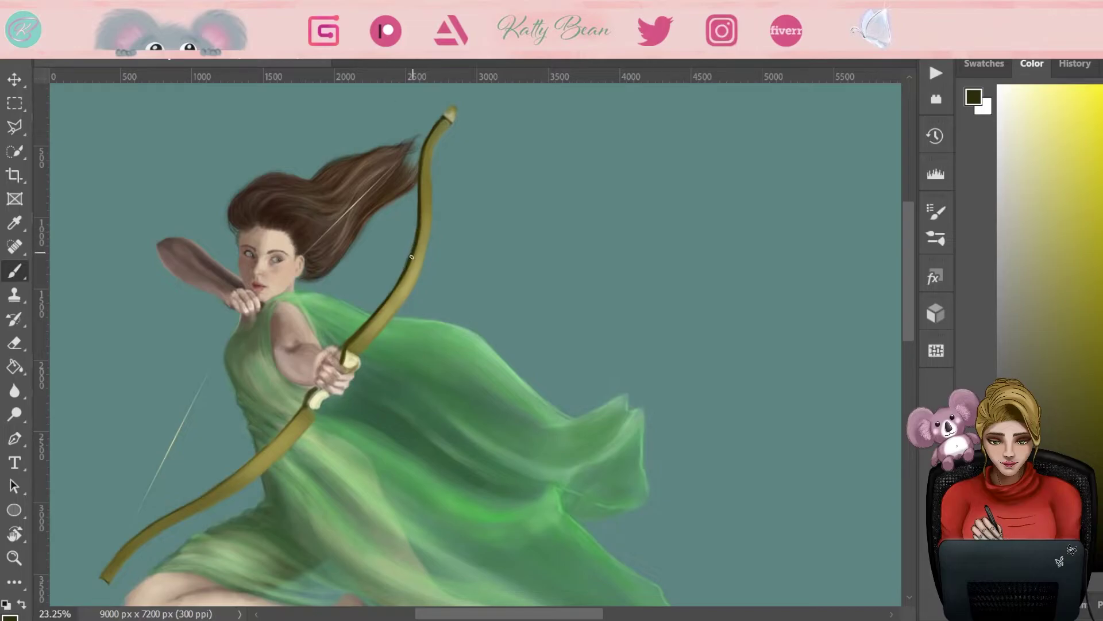
{"action": "left_click_drag", "start_coordinate": [374, 311], "coordinate": [463, 374]}
{"action": "scroll", "coordinate": [464, 374], "scroll_direction": "down", "scroll_amount": 2}
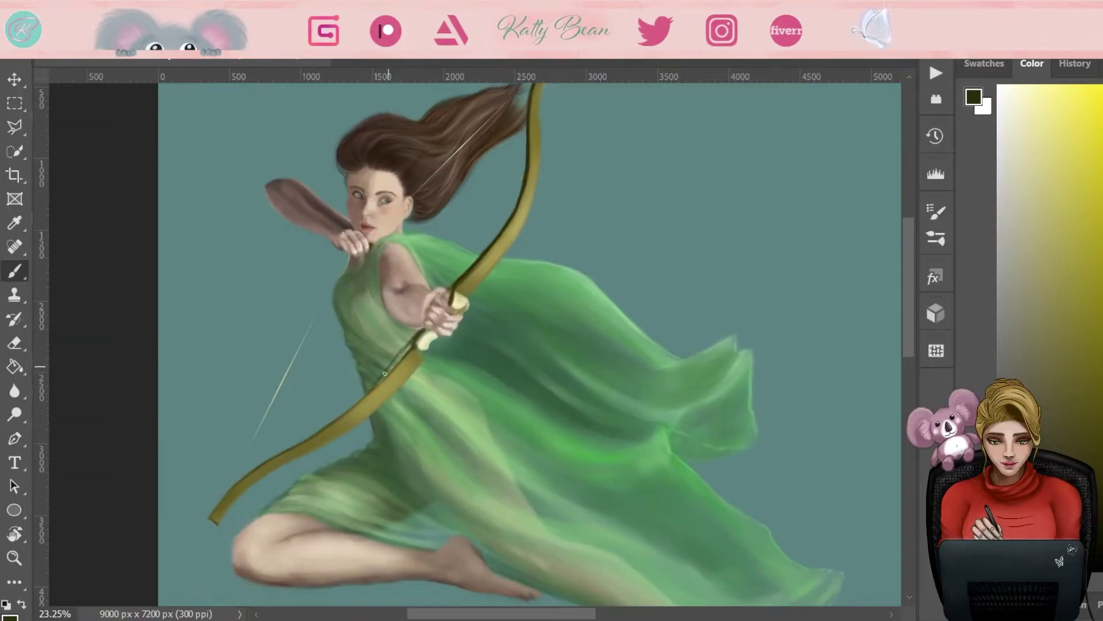
{"action": "left_click_drag", "start_coordinate": [276, 455], "coordinate": [416, 341]}
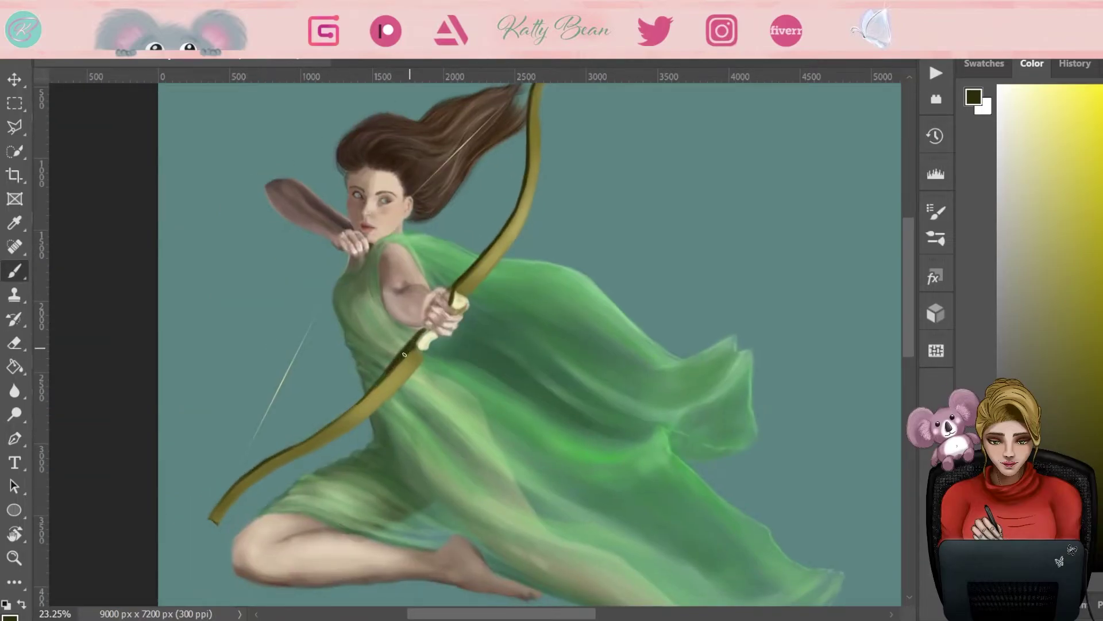
Step: Clean up the bow's grip around the hand and tint its upper end with sampled olive tones
{"action": "key", "text": "e"}
{"action": "key", "text": "b"}
{"action": "left_click", "coordinate": [431, 345], "text": "alt"}
{"action": "key", "text": "e"}
{"action": "key", "text": "b"}
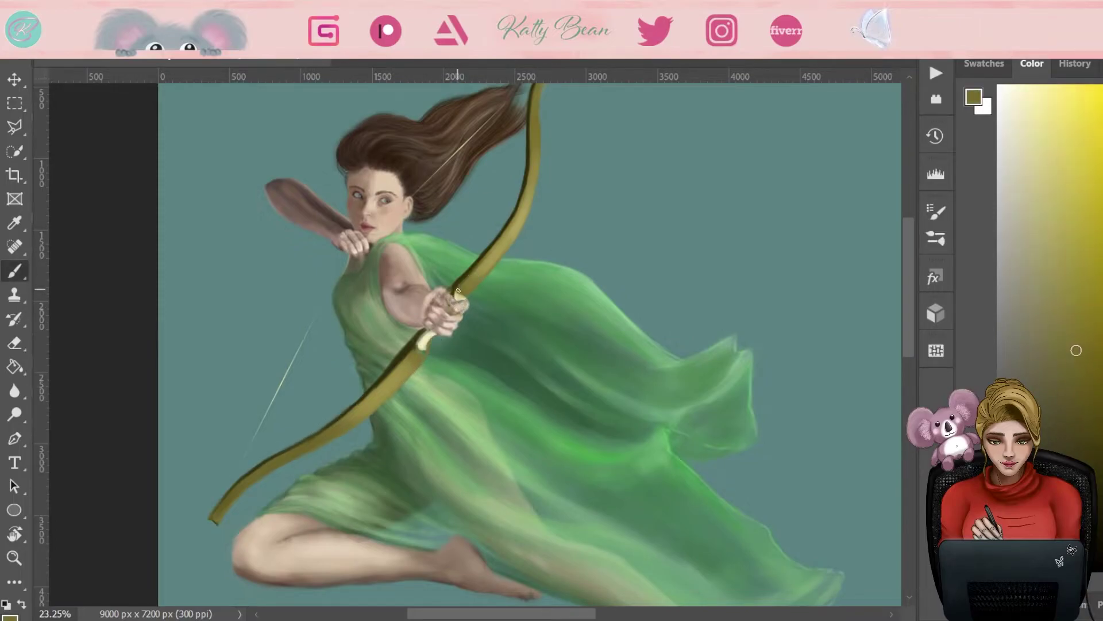
{"action": "left_click", "coordinate": [488, 270], "text": "alt"}
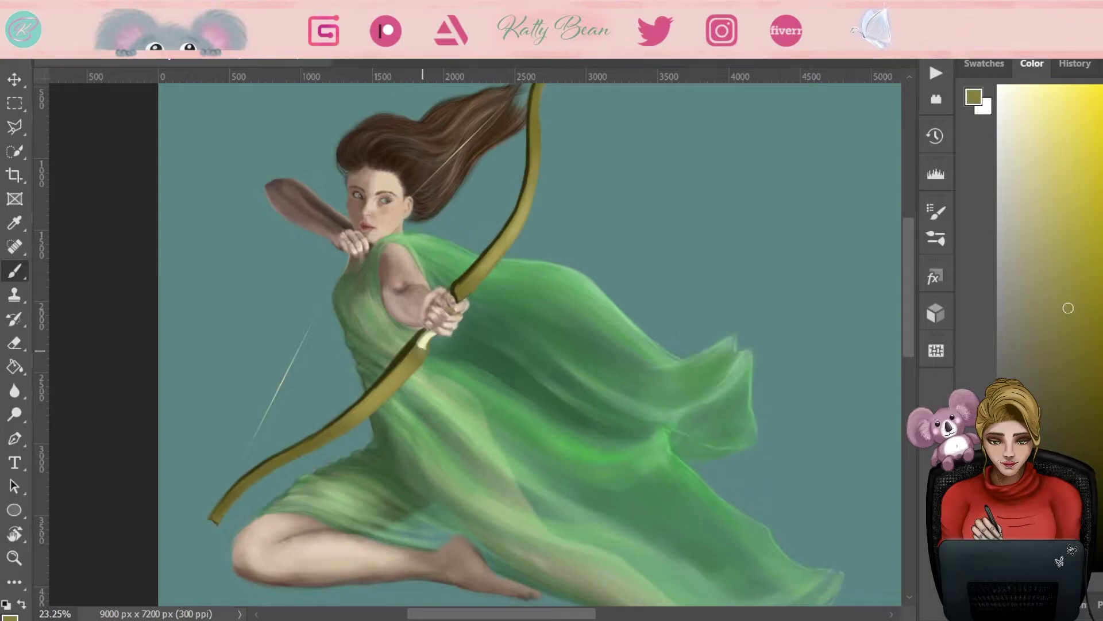
Step: Erase and repaint the bow's lower tip to refine its shape
{"action": "key", "text": "e"}
{"action": "scroll", "coordinate": [232, 414], "scroll_direction": "down", "scroll_amount": 3}
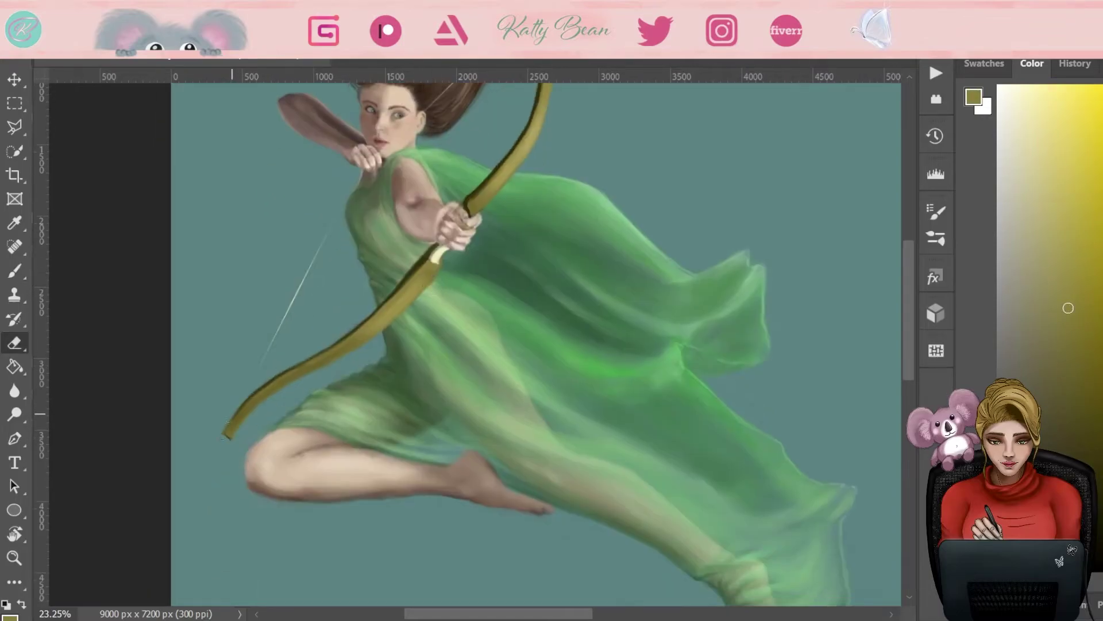
{"action": "key", "text": "b"}
{"action": "left_click_drag", "start_coordinate": [230, 443], "coordinate": [222, 443]}
{"action": "left_click", "coordinate": [221, 443], "text": "alt"}
Step: Warm the bow's limbs with golden-brown strokes
{"action": "key", "text": "b"}
{"action": "left_click", "coordinate": [431, 265], "text": "alt"}
{"action": "left_click_drag", "start_coordinate": [427, 273], "coordinate": [253, 411]}
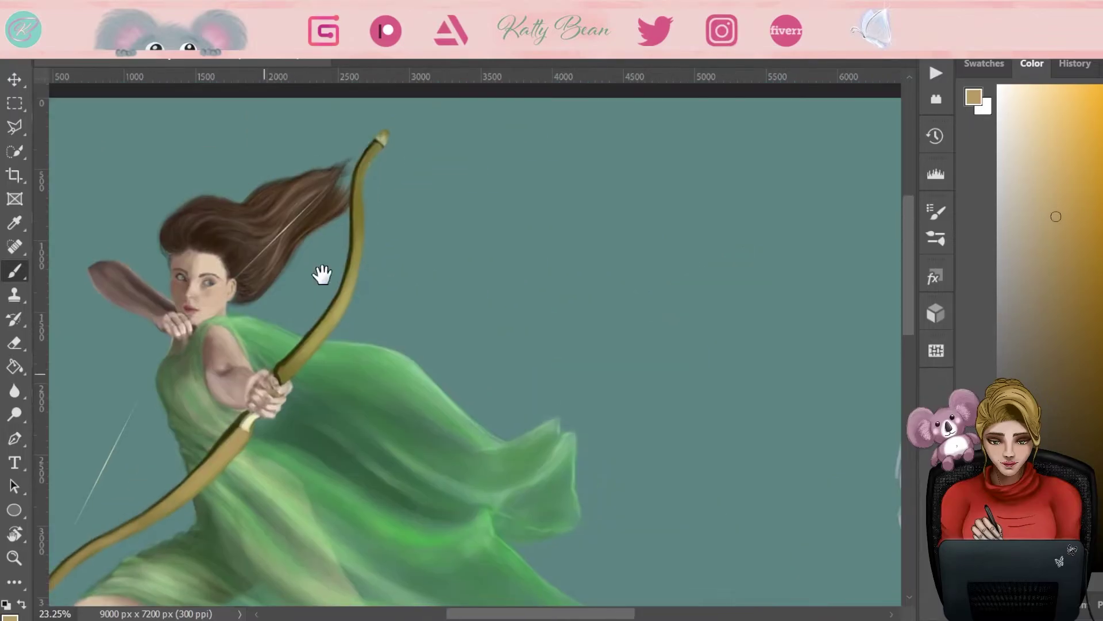
Step: Narrow the base of the bow's upper limb into a curl above the hand using sampled tones and the Eraser
{"action": "left_click", "coordinate": [291, 373], "text": "alt"}
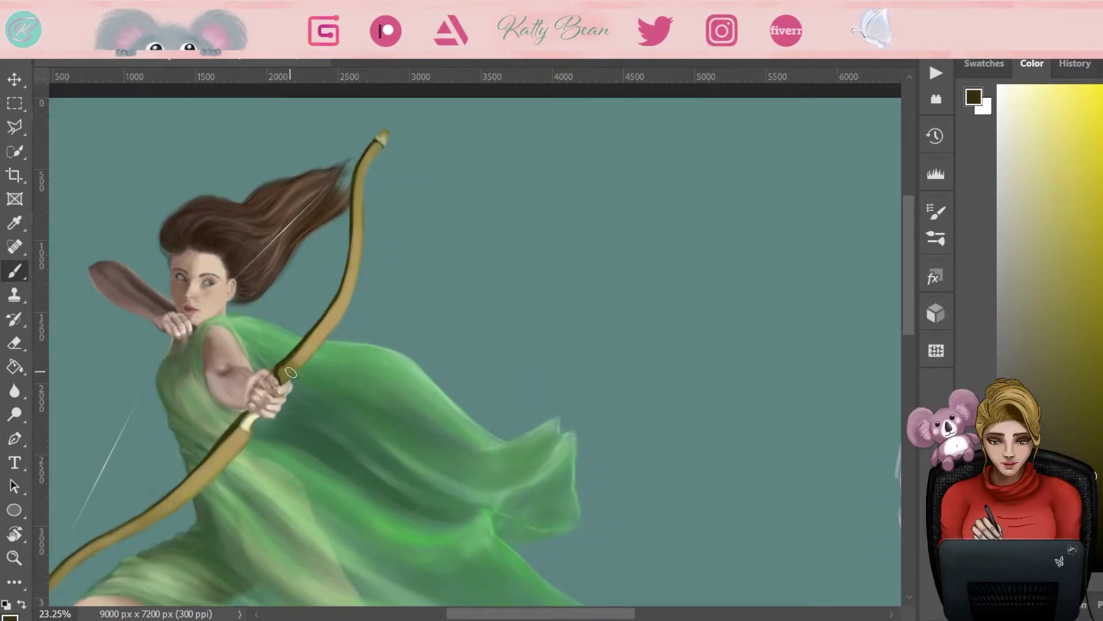
{"action": "key", "text": "e"}
{"action": "key", "text": "b"}
{"action": "left_click", "coordinate": [309, 344], "text": "alt"}
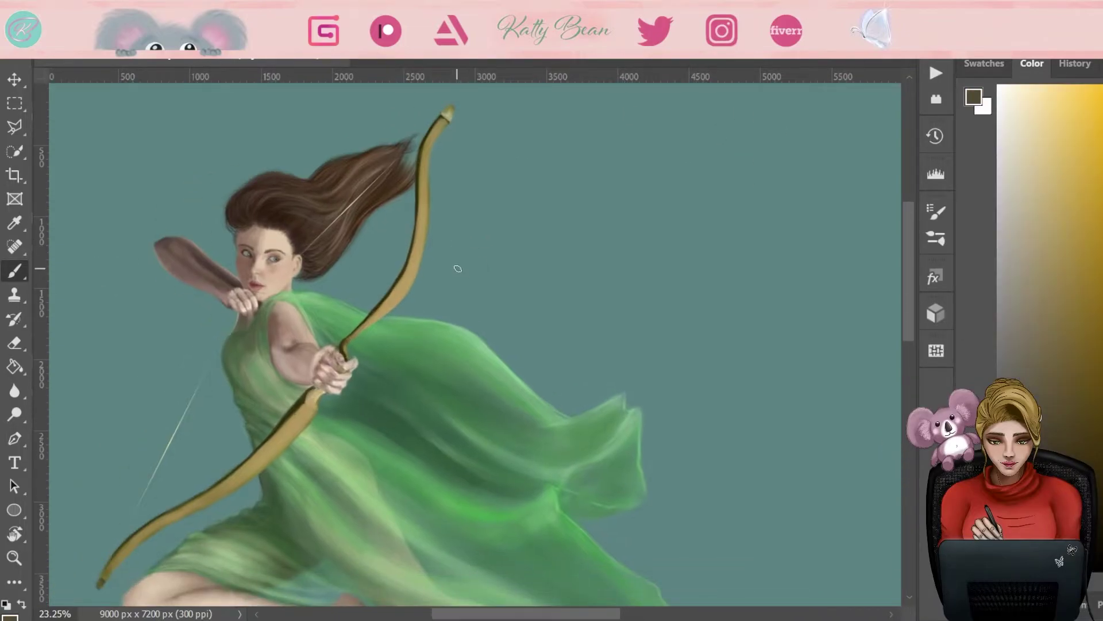
Step: Shade the bow's lower limb with dark brown strokes
{"action": "left_click_drag", "start_coordinate": [132, 526], "coordinate": [253, 472]}
{"action": "left_click_drag", "start_coordinate": [115, 566], "coordinate": [164, 520]}
{"action": "left_click_drag", "start_coordinate": [222, 485], "coordinate": [253, 469]}
Step: Highlight the bow's upper and lower limbs with light gold strokes
{"action": "left_click", "coordinate": [1055, 100]}
{"action": "left_click_drag", "start_coordinate": [368, 331], "coordinate": [454, 113]}
{"action": "left_click_drag", "start_coordinate": [110, 563], "coordinate": [169, 516]}
{"action": "mouse_move", "coordinate": [109, 562]}
{"action": "left_mouse_down"}
{"action": "mouse_move", "coordinate": [155, 517]}
{"action": "mouse_move", "coordinate": [232, 473]}
{"action": "left_mouse_up"}
{"action": "left_click_drag", "start_coordinate": [229, 477], "coordinate": [290, 417]}
Step: Blend the lower limb near the grip with a sampled tone and brighten the upper limb's curve with light gold
{"action": "left_click", "coordinate": [291, 420], "text": "alt"}
{"action": "left_click_drag", "start_coordinate": [261, 457], "coordinate": [302, 429]}
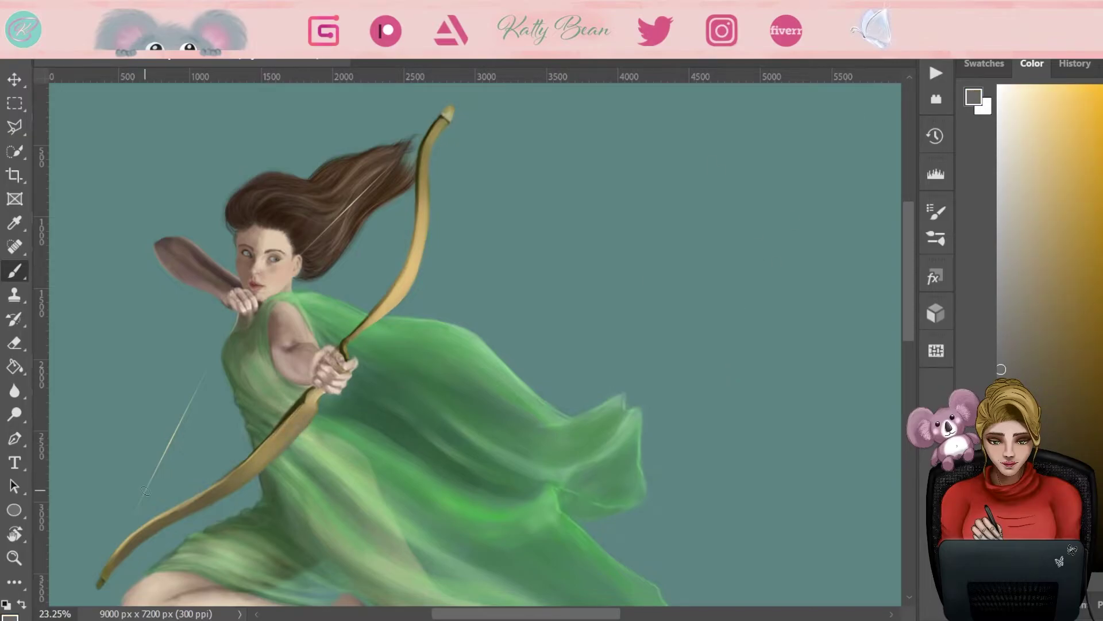
{"action": "left_click", "coordinate": [1054, 100]}
{"action": "left_click_drag", "start_coordinate": [421, 250], "coordinate": [386, 314]}
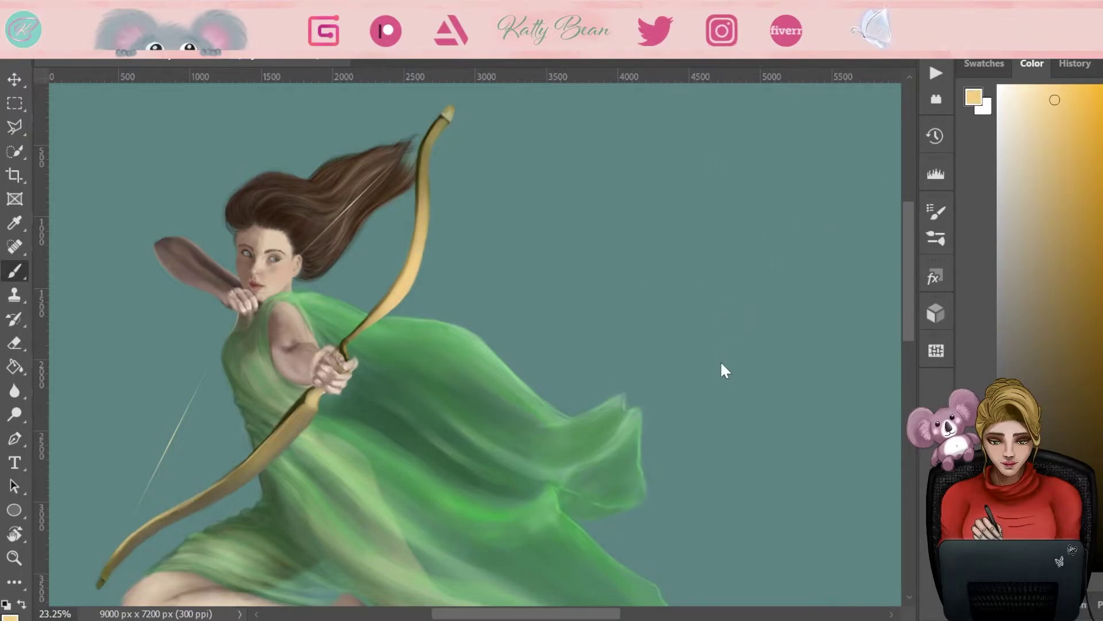
Step: Deepen the shadows along both bow limbs with black and add muted grey tones
{"action": "key", "text": "d"}
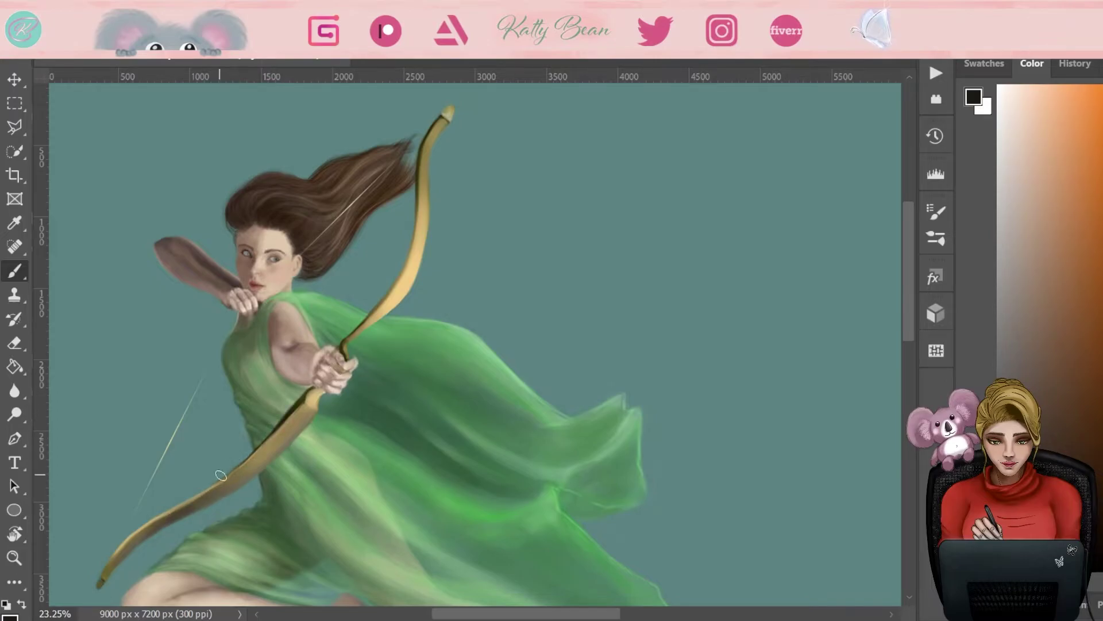
{"action": "left_click_drag", "start_coordinate": [445, 121], "coordinate": [439, 163]}
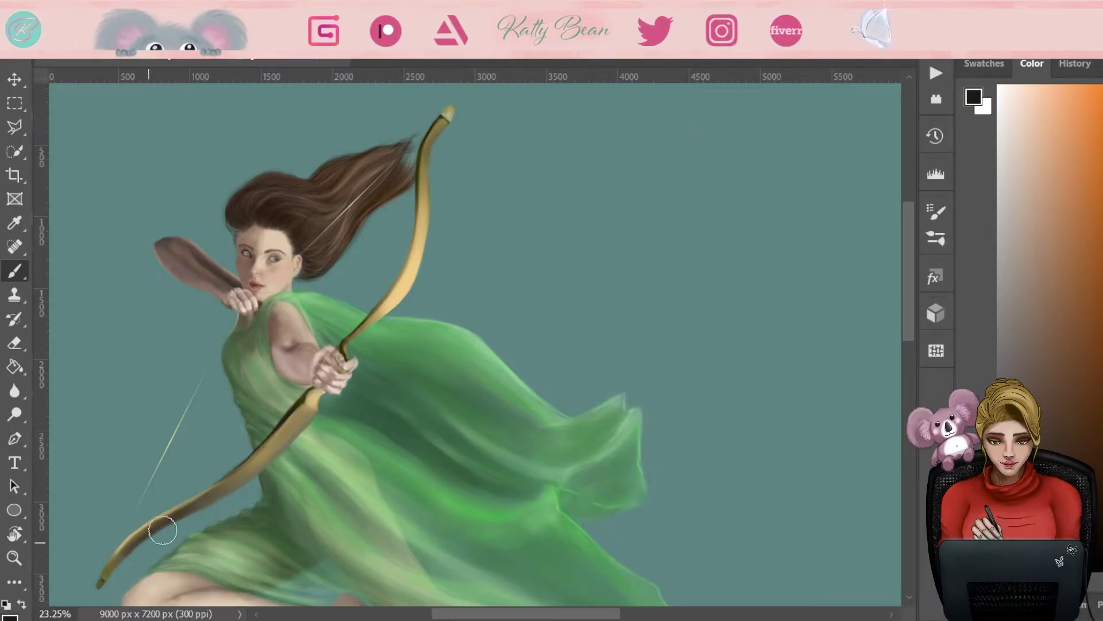
{"action": "left_click_drag", "start_coordinate": [302, 399], "coordinate": [259, 454]}
{"action": "left_click", "coordinate": [1001, 87]}
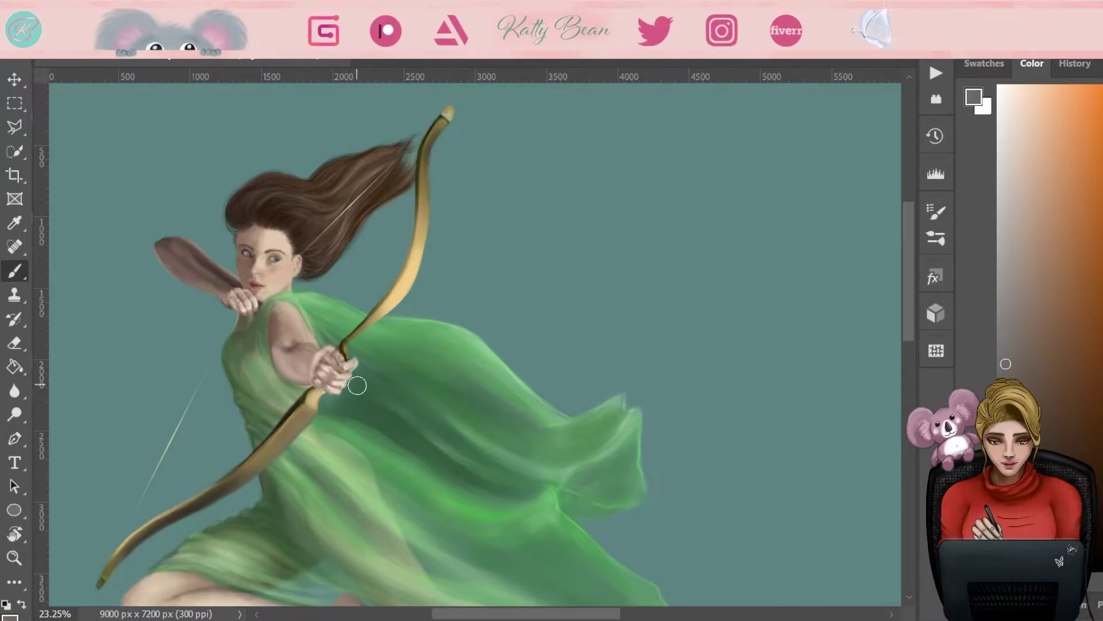
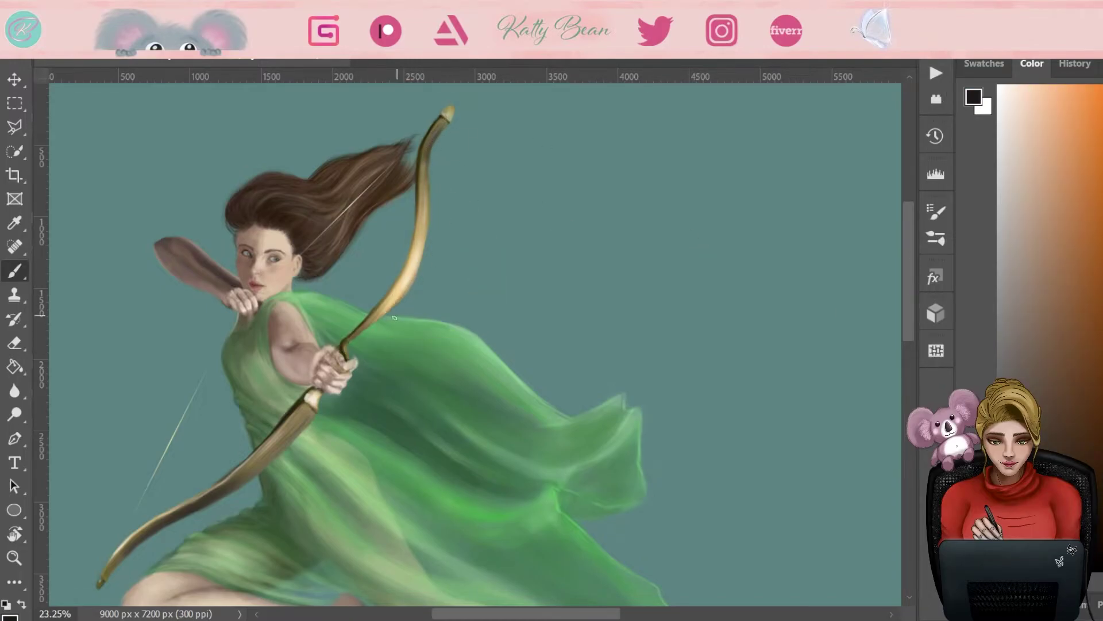
{"action": "left_click_drag", "start_coordinate": [418, 211], "coordinate": [384, 295]}
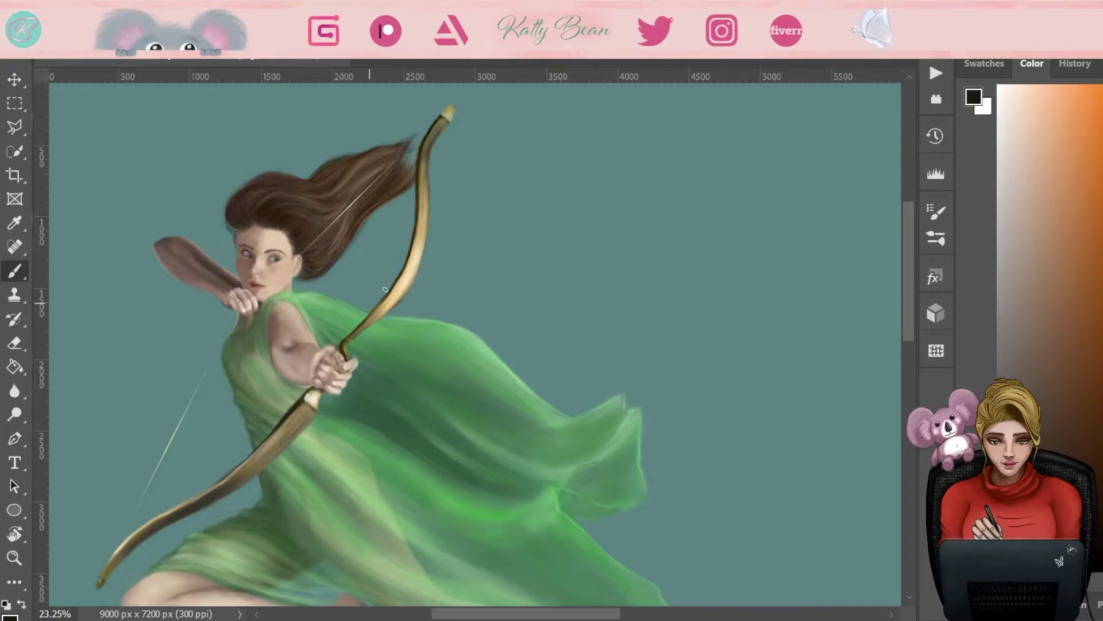
Step: Blend the shading along the bow's limbs and tips with sampled tan and brown tones
{"action": "left_click", "coordinate": [414, 254], "text": "alt"}
{"action": "left_click", "coordinate": [298, 413], "text": "alt"}
{"action": "left_click", "coordinate": [115, 587], "text": "alt"}
{"action": "left_click", "coordinate": [158, 519], "text": "alt"}
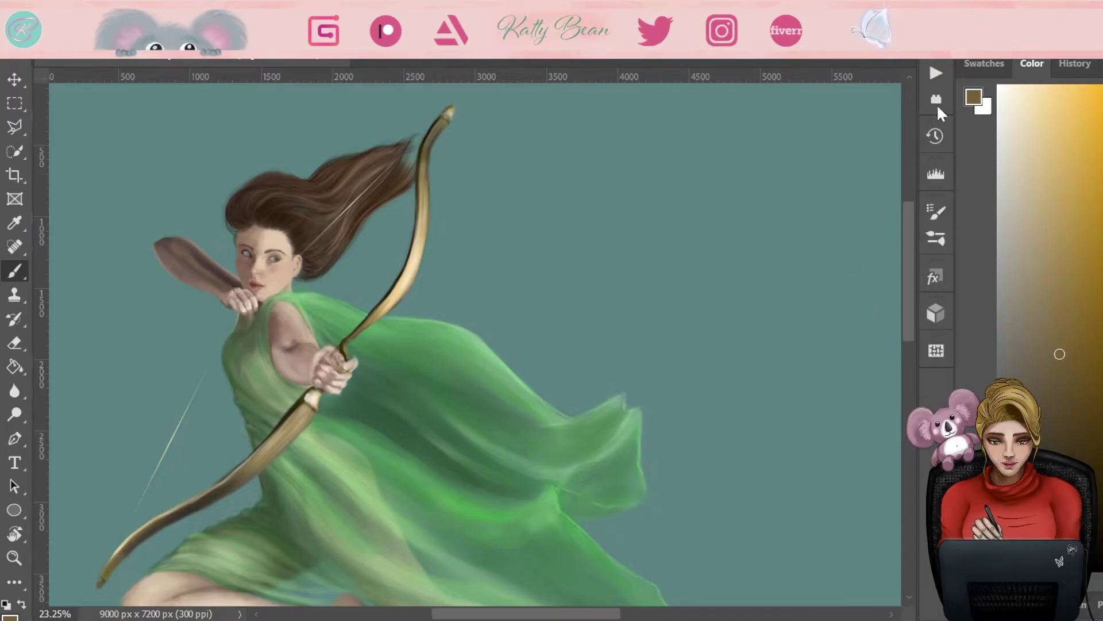
{"action": "left_click", "coordinate": [428, 151], "text": "alt"}
{"action": "left_click", "coordinate": [428, 151], "text": "alt"}
{"action": "left_click", "coordinate": [428, 166], "text": "alt"}
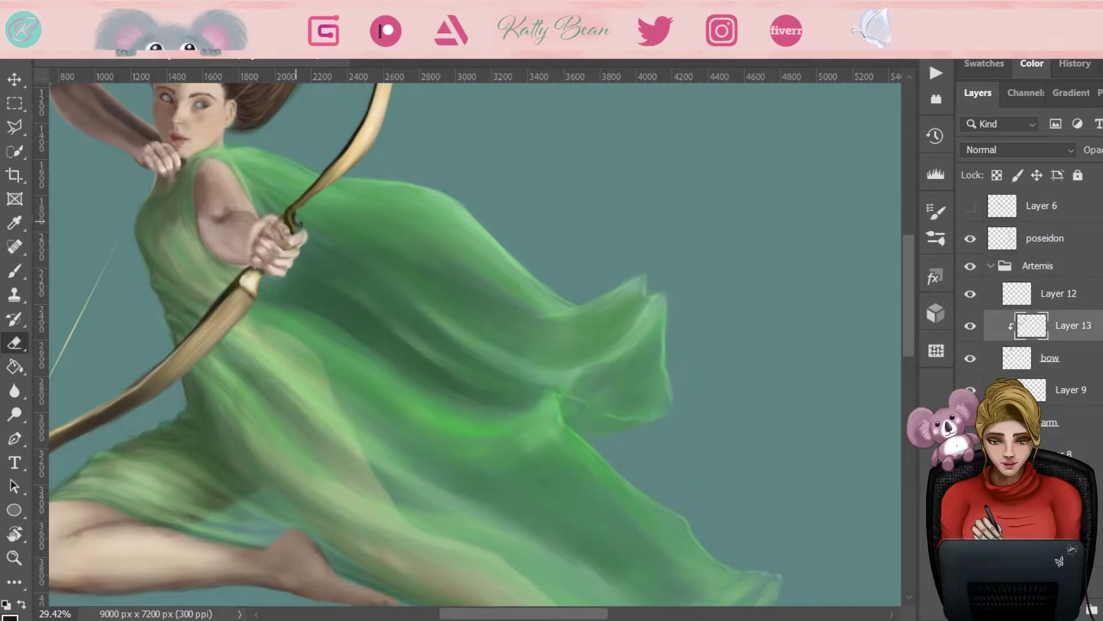
Step: Refine the curled grip end above the hand on the bow layer with sampled light tones, erasing the excess
{"action": "left_click", "coordinate": [867, 281], "text": "alt"}
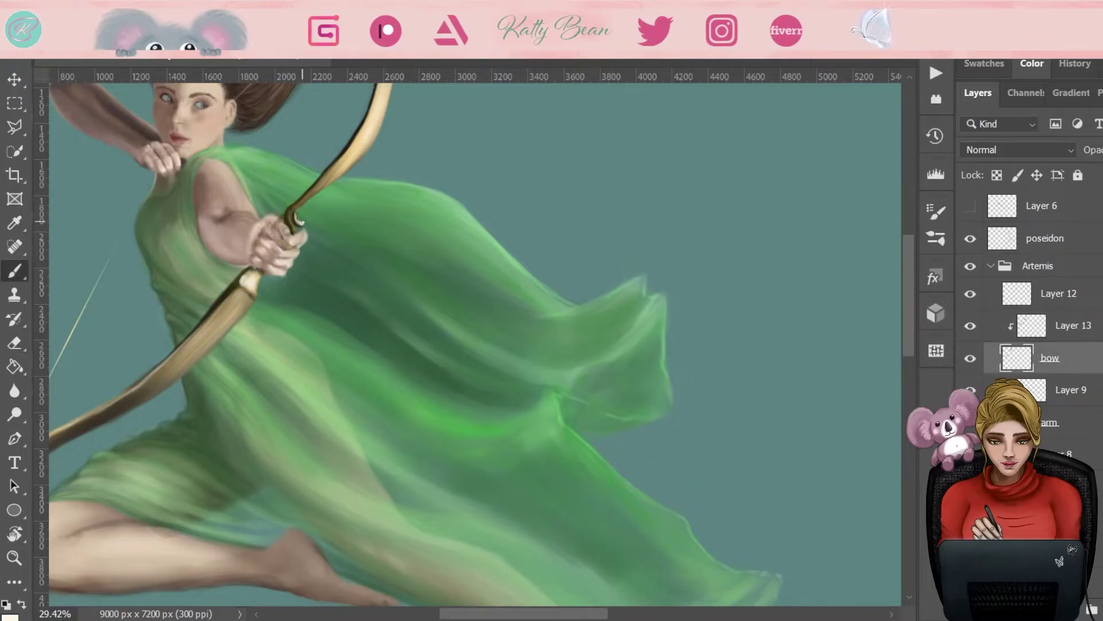
{"action": "left_click", "coordinate": [308, 225], "text": "alt"}
{"action": "key", "text": "e"}
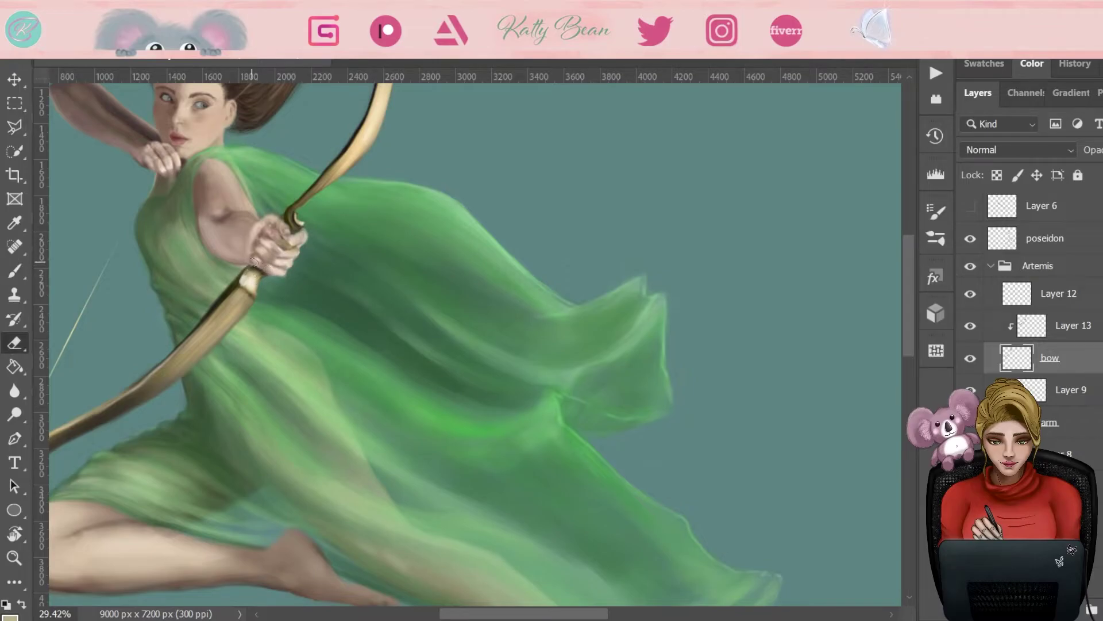
{"action": "key", "text": "b"}
Step: Paint white highlights on the bow's upper limb on Layer 13 and soften them with sampled tones
{"action": "key", "text": "alt+bracketright"}
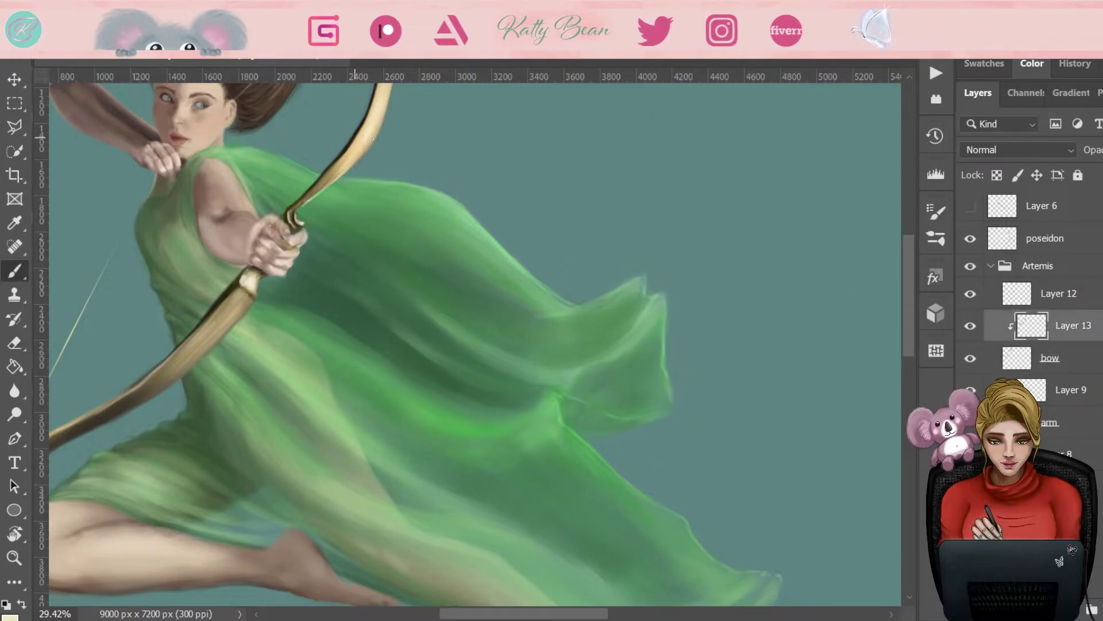
{"action": "key", "text": "F6"}
{"action": "scroll", "coordinate": [230, 333], "scroll_direction": "up", "scroll_amount": 3}
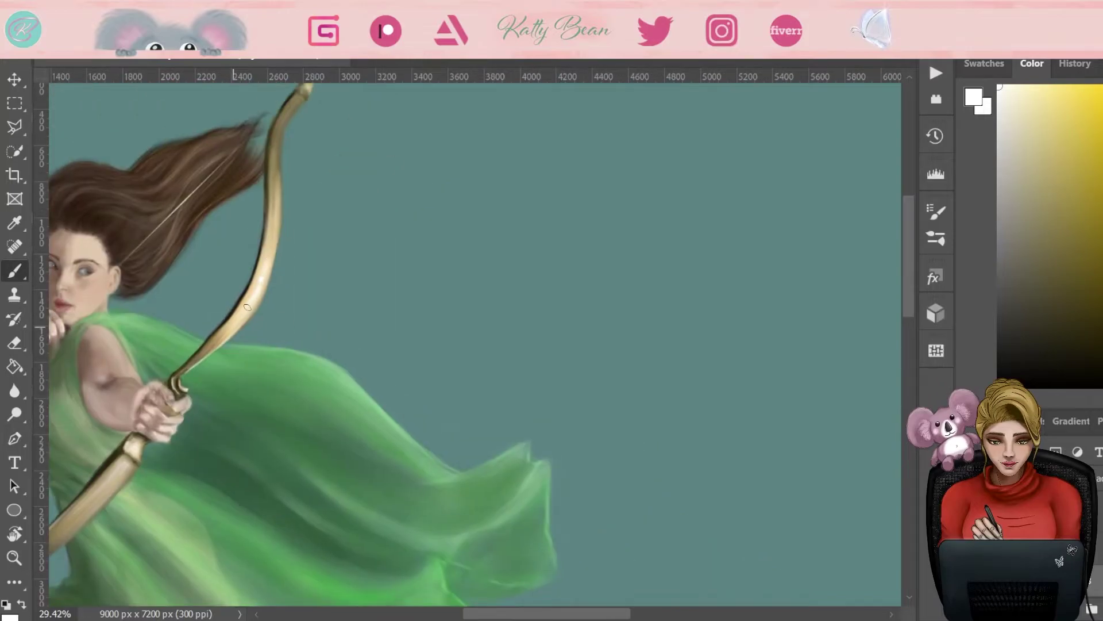
{"action": "scroll", "coordinate": [261, 367], "scroll_direction": "up", "scroll_amount": 2}
{"action": "left_click", "coordinate": [261, 366], "text": "alt"}
{"action": "left_click", "coordinate": [254, 368], "text": "alt"}
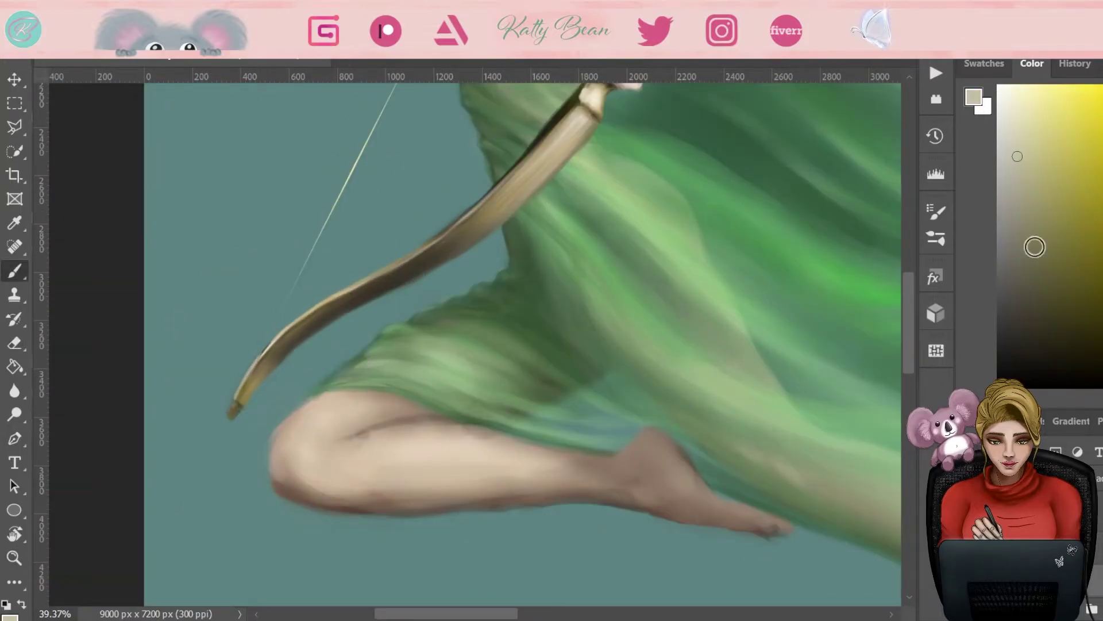
Step: Draw crisscrossing dark brown sandal laces around the bent leg's calf
{"action": "left_click", "coordinate": [328, 323], "text": "alt"}
{"action": "key", "text": "e"}
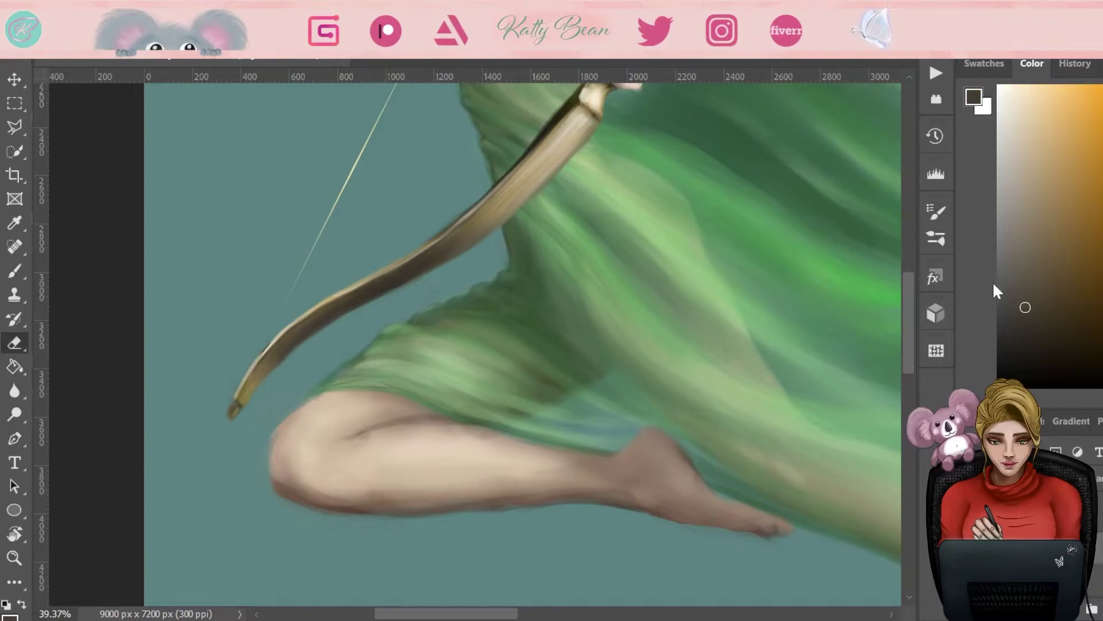
{"action": "key", "text": "b"}
{"action": "scroll", "coordinate": [316, 339], "scroll_direction": "down", "scroll_amount": 3}
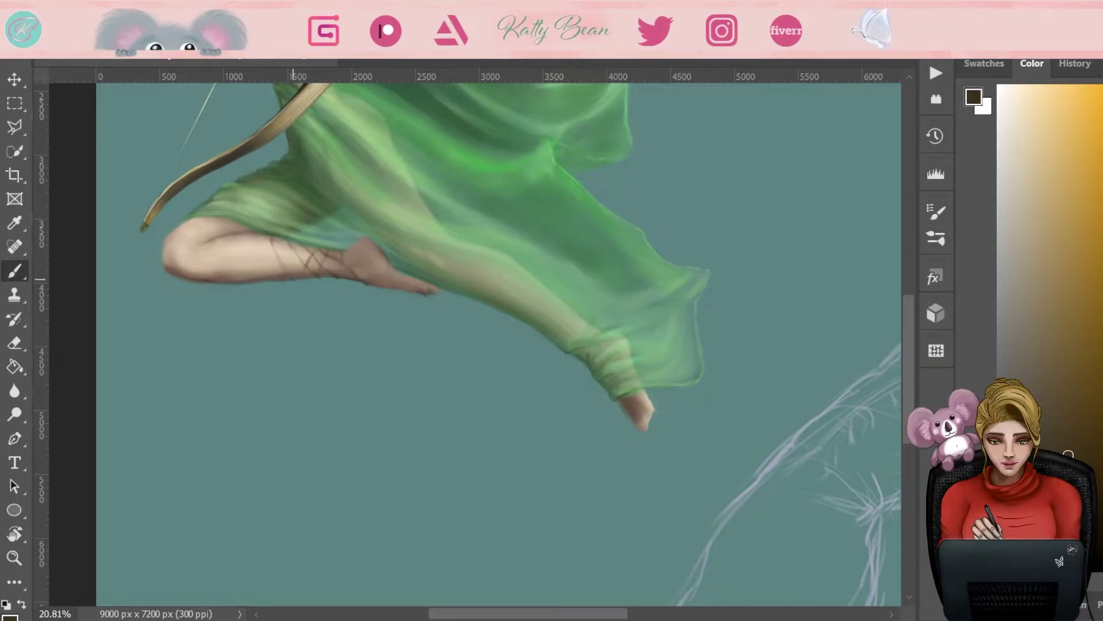
Step: Paint cream highlights along the bent calf's laces and extend the dark brown laces across the foot
{"action": "left_click", "coordinate": [274, 244], "text": "alt"}
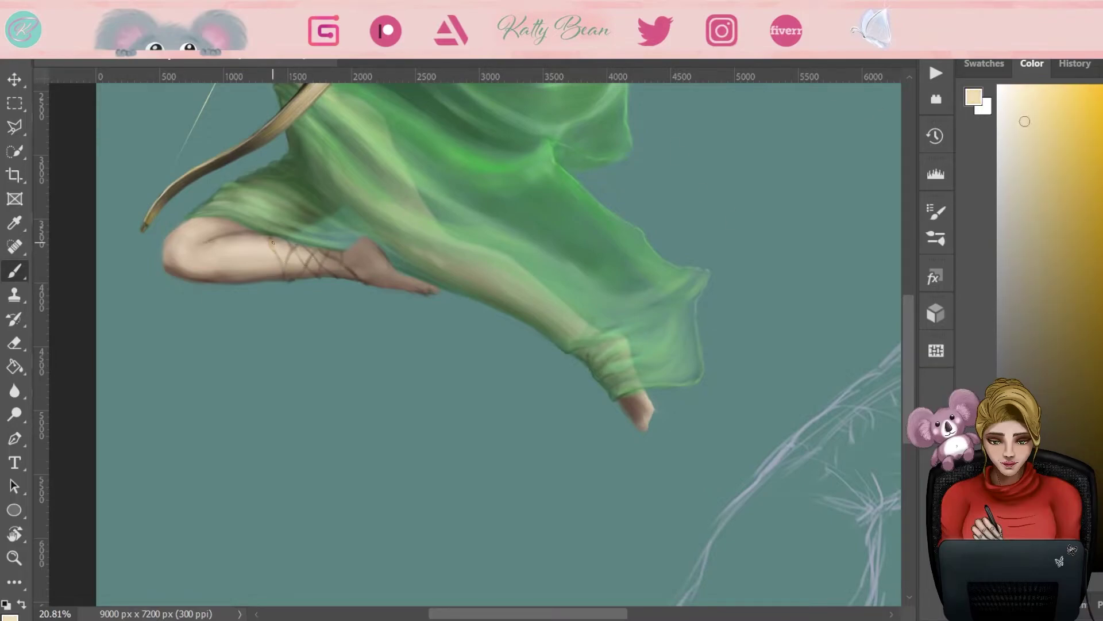
{"action": "left_click", "coordinate": [270, 239], "text": "alt"}
{"action": "left_click", "coordinate": [326, 238], "text": "alt"}
{"action": "left_click", "coordinate": [277, 252], "text": "alt"}
{"action": "left_click", "coordinate": [356, 280], "text": "alt"}
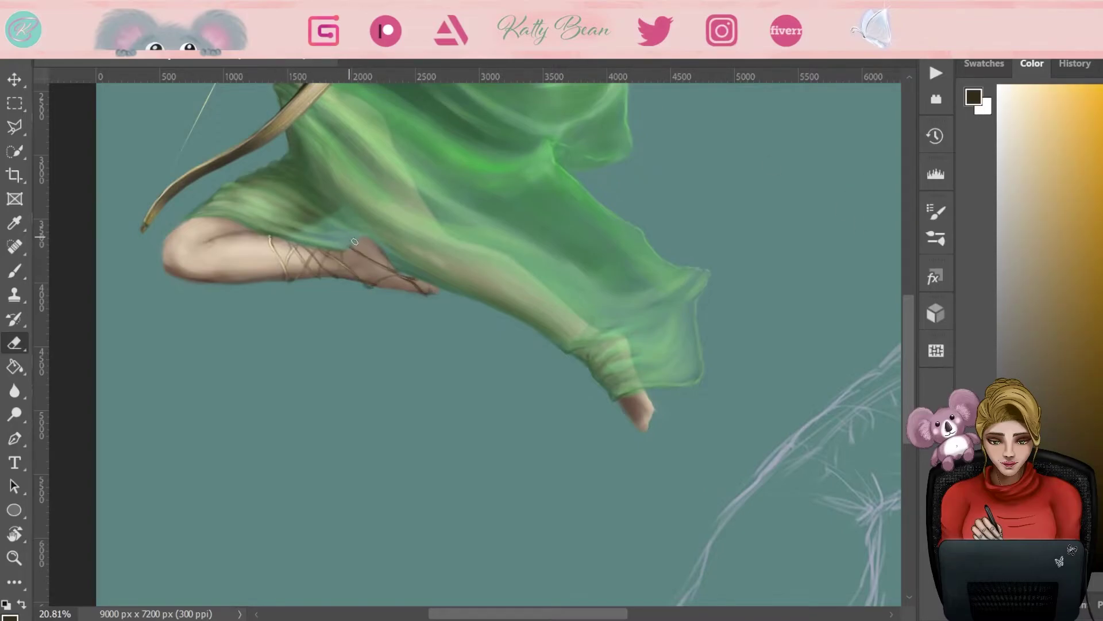
Step: Refine the bent foot's crossing straps with sampled olive and pale yellow tones, adding straps near the toes
{"action": "scroll", "coordinate": [395, 269], "scroll_direction": "up", "scroll_amount": 3}
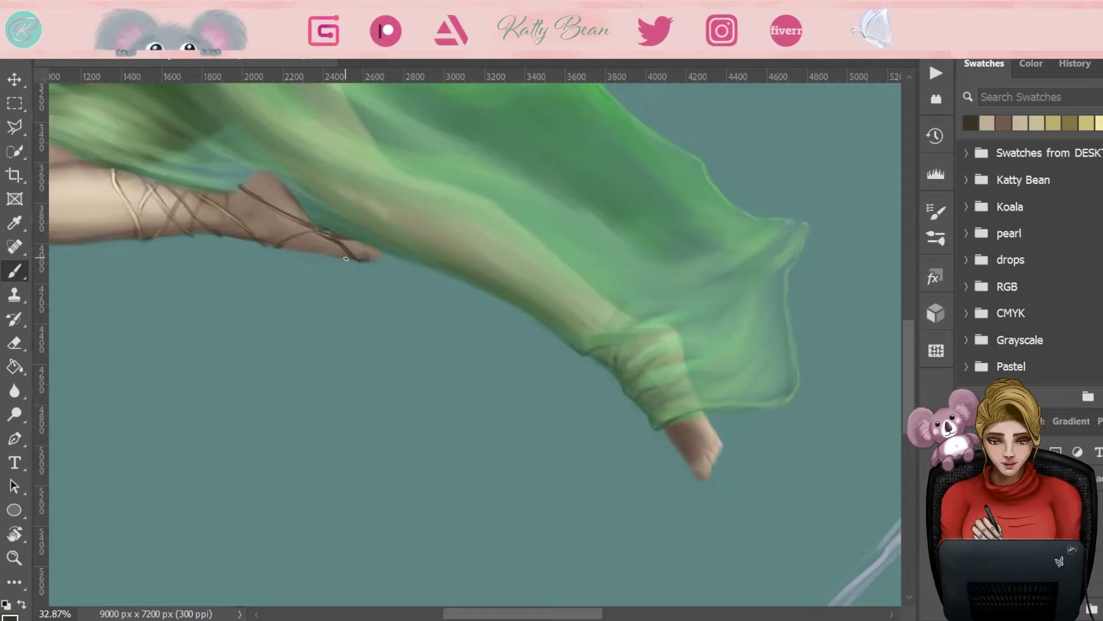
{"action": "left_click", "coordinate": [226, 213], "text": "alt"}
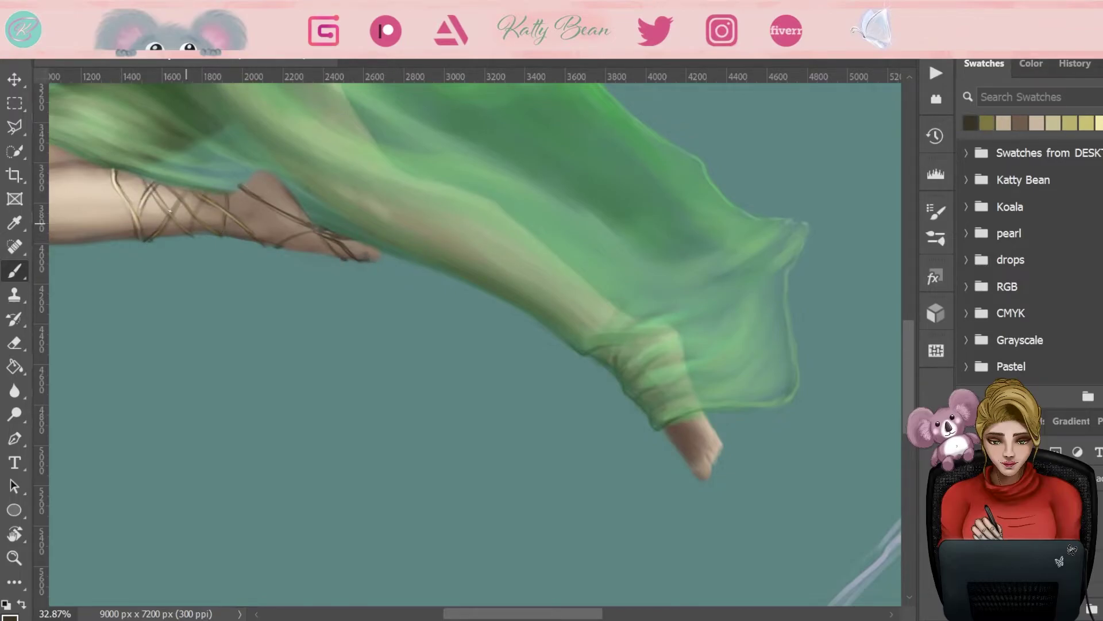
{"action": "key", "text": "F6"}
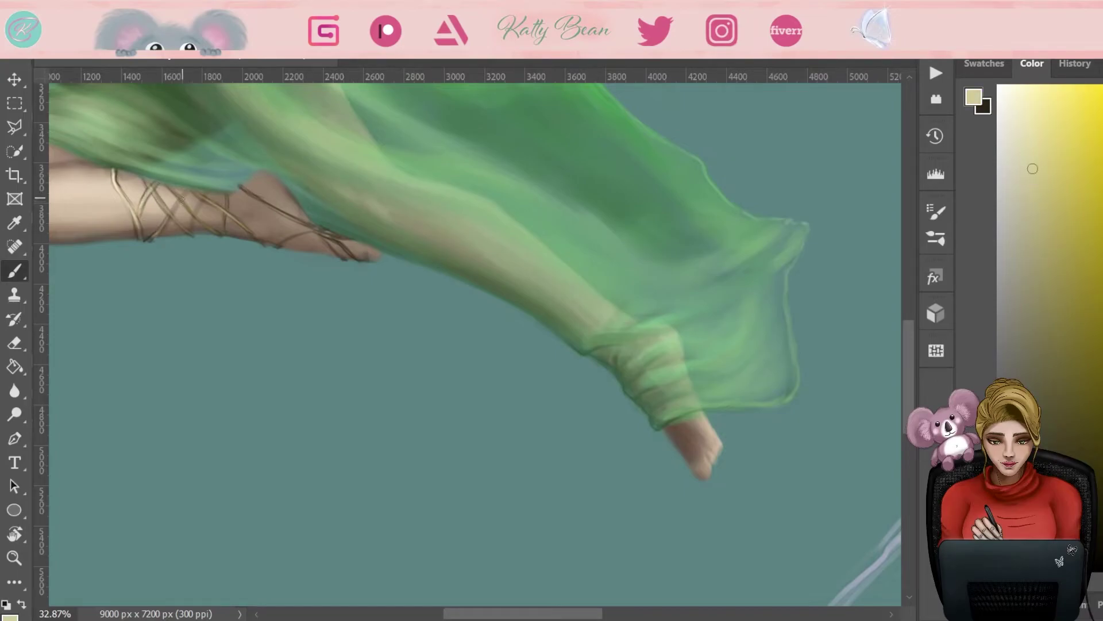
{"action": "left_click", "coordinate": [156, 185], "text": "alt"}
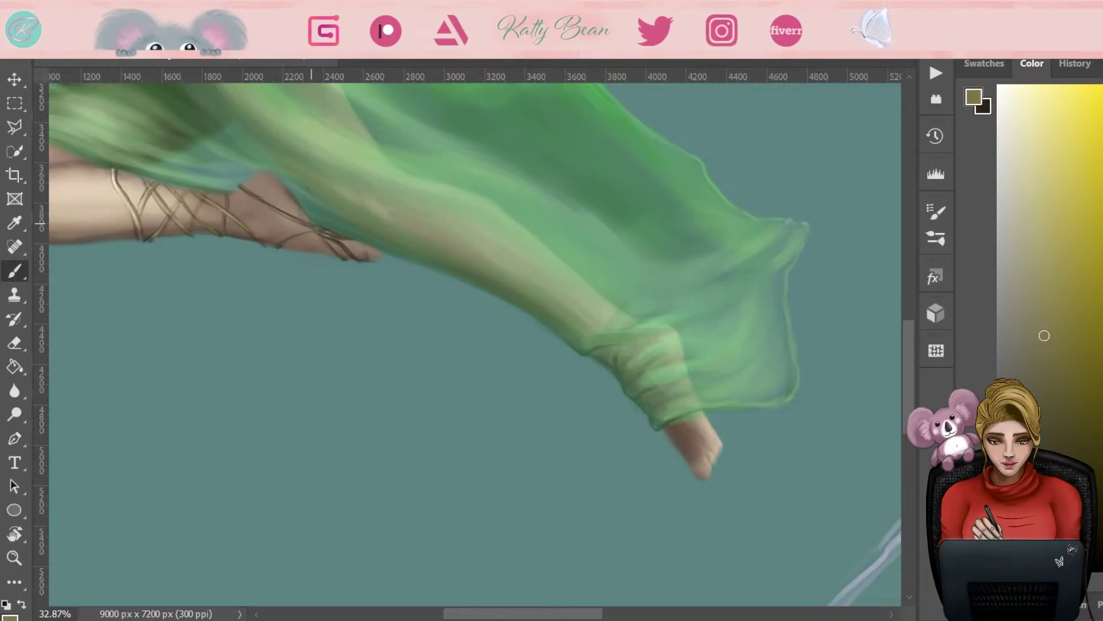
Step: Define the toes of the extended foot with a dark brown outline and soften them with sampled skin tones
{"action": "scroll", "coordinate": [475, 448], "scroll_direction": "down", "scroll_amount": 2}
{"action": "left_click", "coordinate": [475, 447], "text": "alt"}
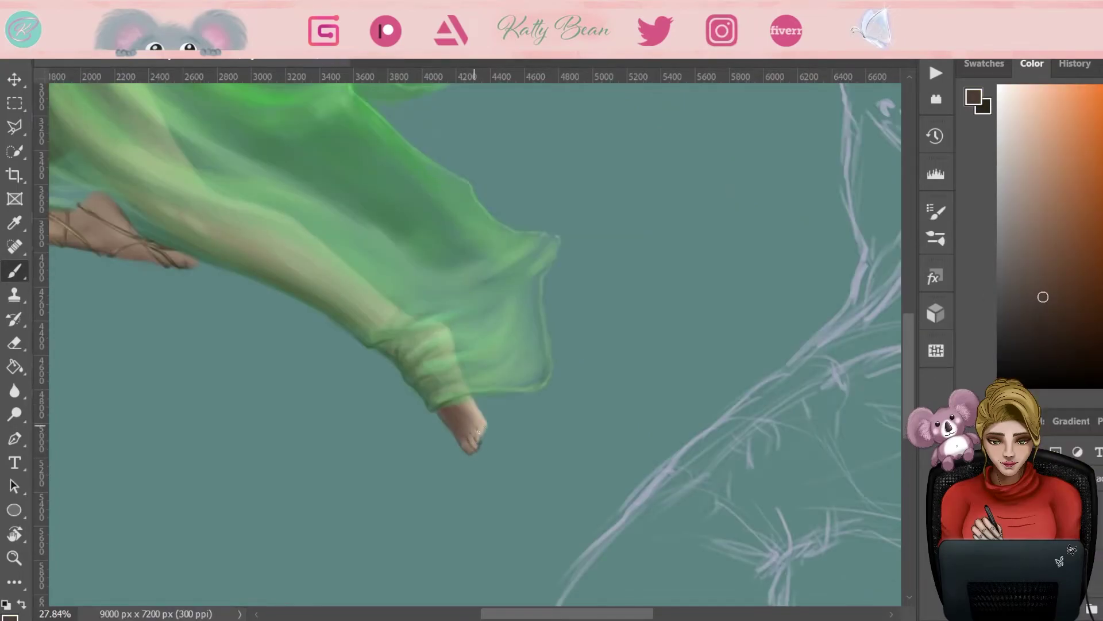
{"action": "scroll", "coordinate": [532, 413], "scroll_direction": "up", "scroll_amount": 3}
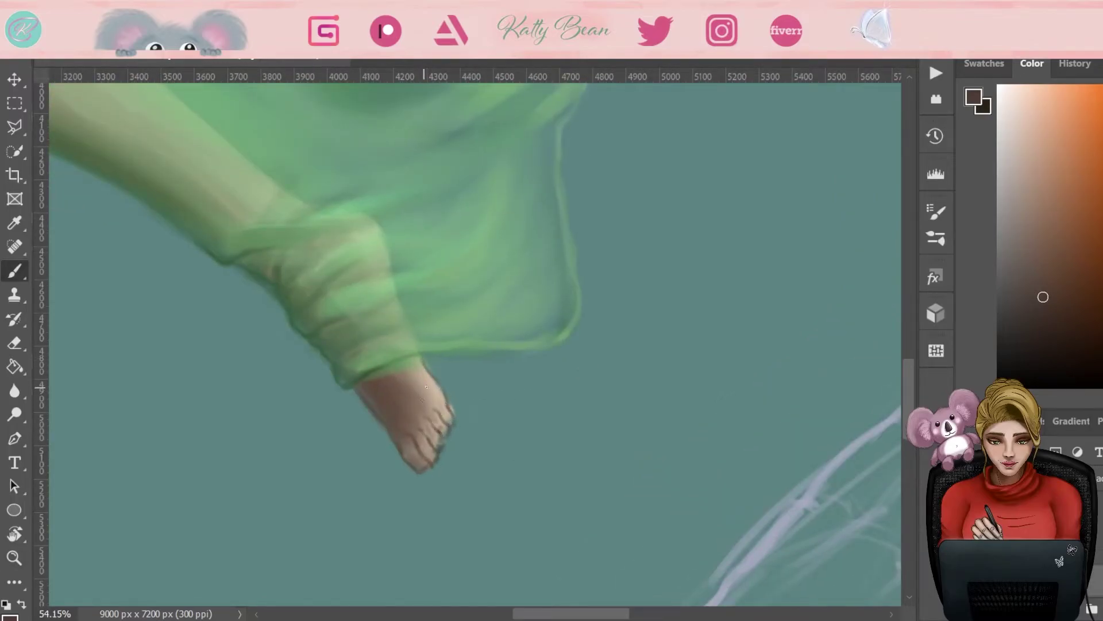
{"action": "left_click", "coordinate": [523, 259], "text": "alt"}
{"action": "left_click", "coordinate": [430, 443], "text": "alt"}
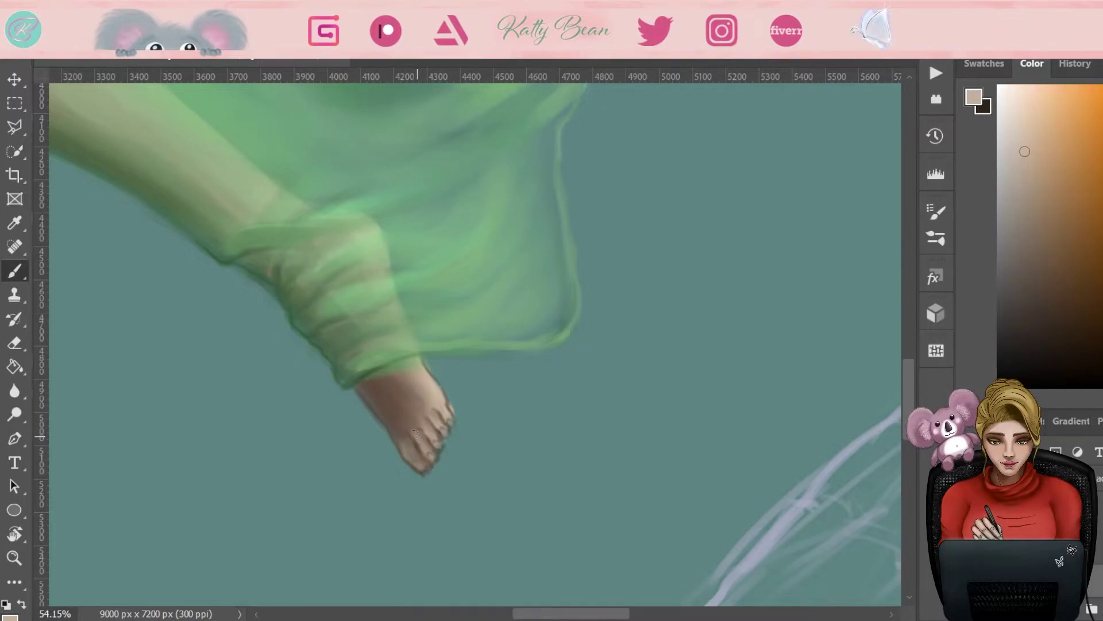
{"action": "left_click", "coordinate": [442, 399], "text": "alt"}
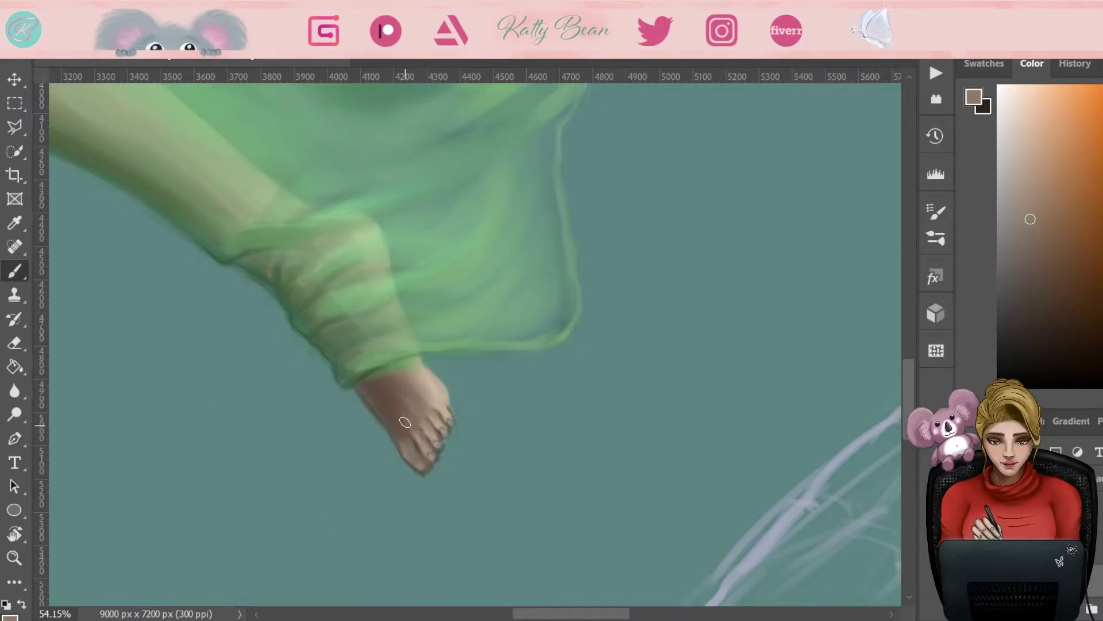
Step: Shade the top of the extended foot with sampled browns and clean up its outline with the eraser
{"action": "left_click", "coordinate": [397, 434], "text": "alt"}
{"action": "key", "text": "e"}
{"action": "left_click", "coordinate": [418, 438], "text": "alt"}
{"action": "key", "text": "b"}
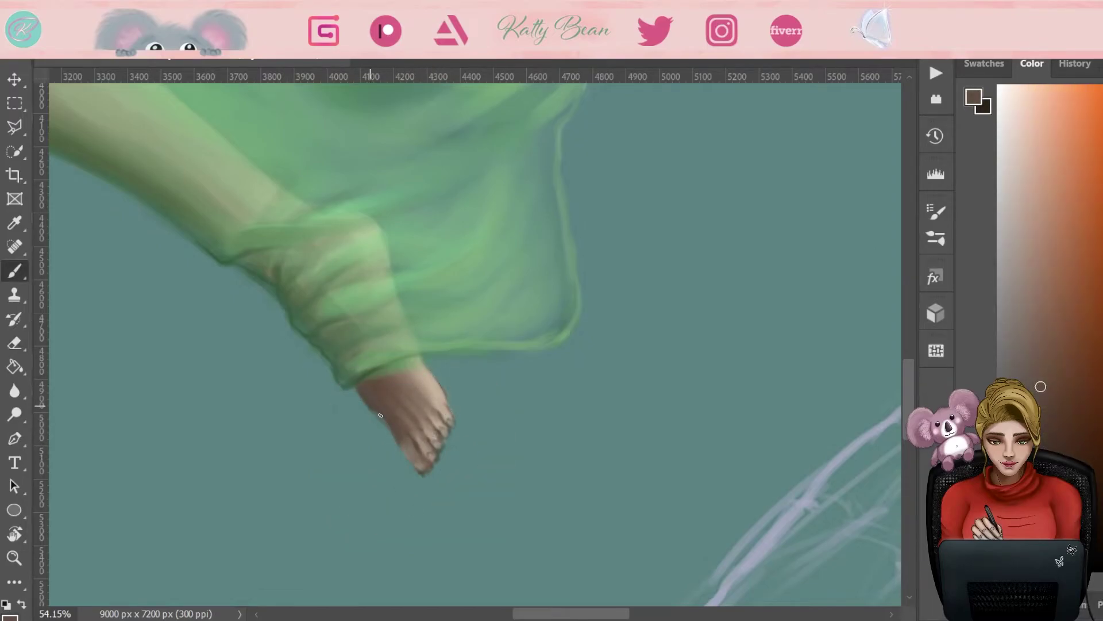
Step: Draw crisscrossing sandal laces around the extended leg's shin and over its foot
{"action": "scroll", "coordinate": [412, 461], "scroll_direction": "down", "scroll_amount": 3}
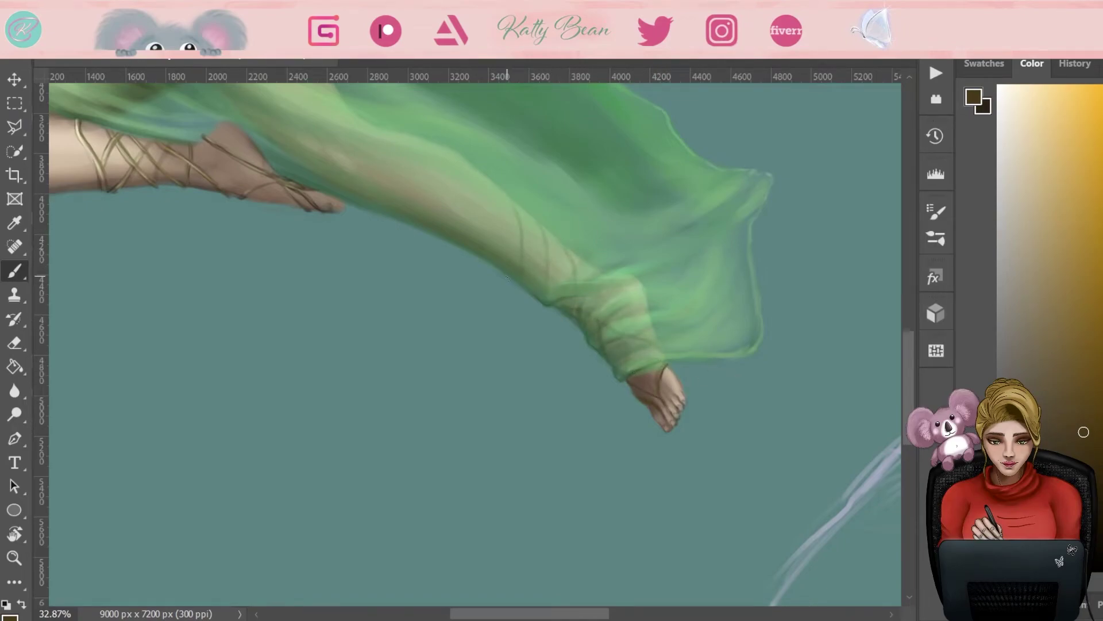
{"action": "left_click", "coordinate": [497, 199], "text": "alt"}
{"action": "left_click", "coordinate": [662, 378], "text": "alt"}
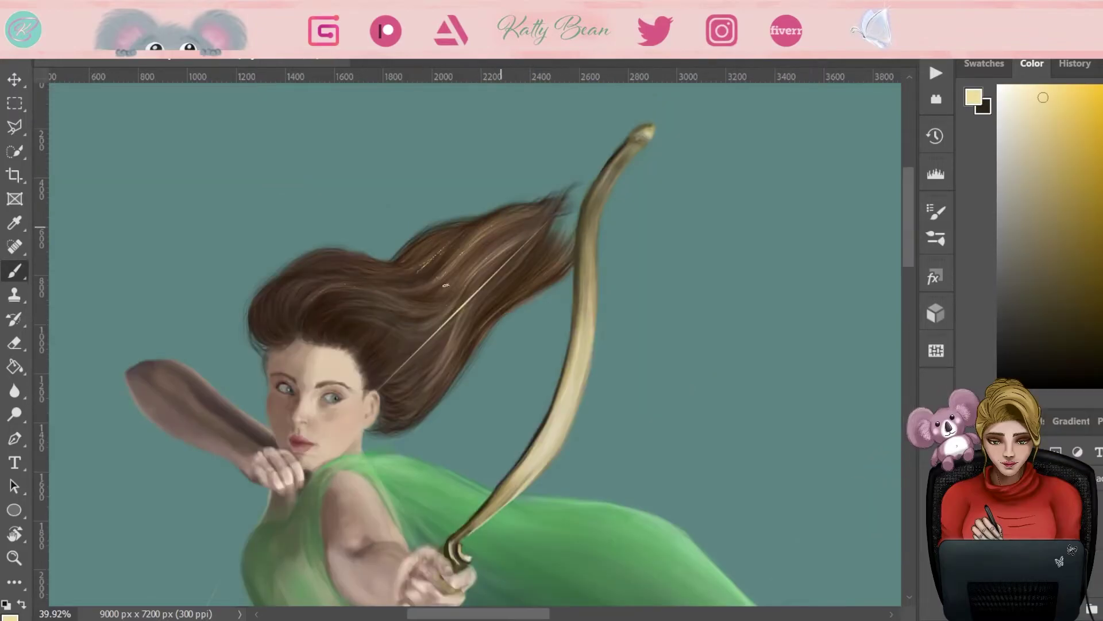
Step: Paint fine orange and gold highlight strands through Artemis's flowing brown hair
{"action": "left_click", "coordinate": [491, 238], "text": "alt"}
{"action": "key", "text": "d"}
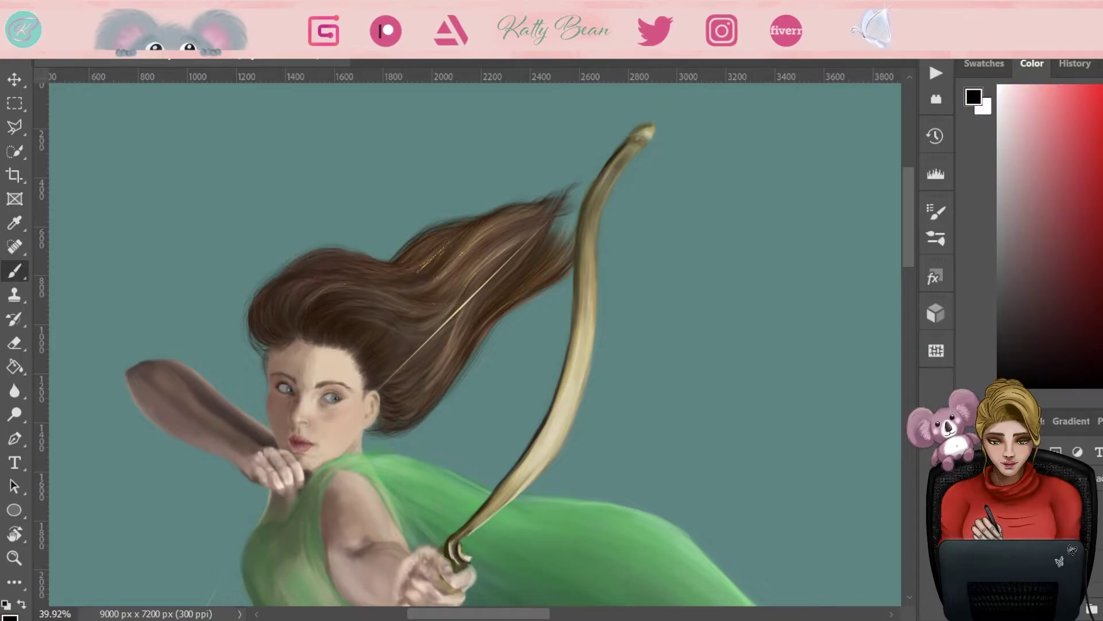
{"action": "left_click", "coordinate": [985, 64]}
{"action": "left_click", "coordinate": [987, 122]}
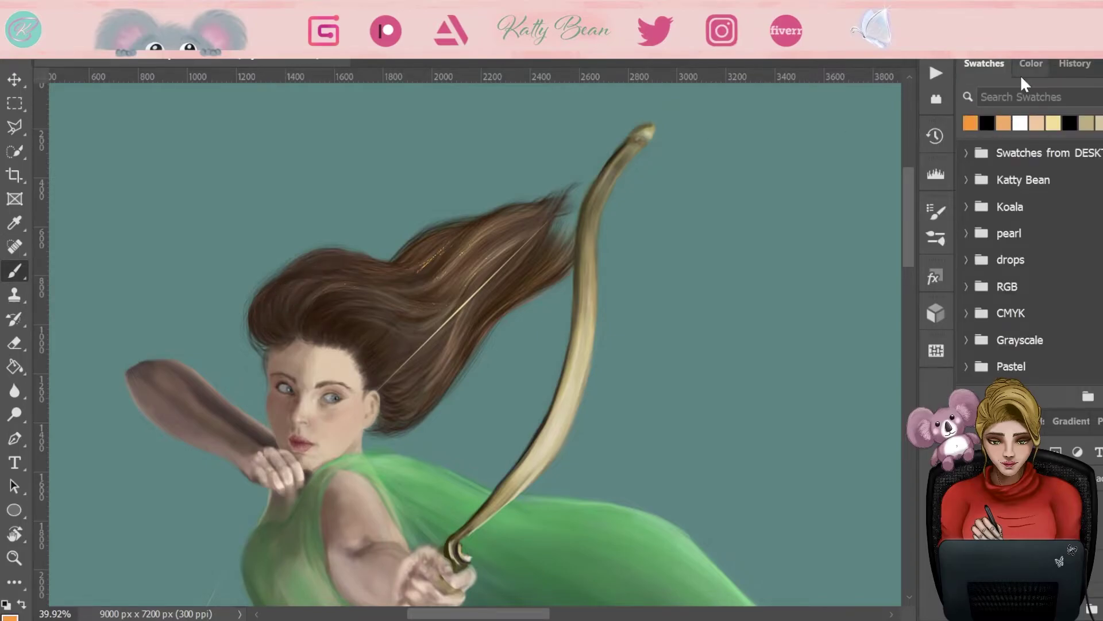
{"action": "left_click", "coordinate": [1031, 64]}
{"action": "left_click_drag", "start_coordinate": [414, 331], "coordinate": [454, 310]}
{"action": "left_click", "coordinate": [400, 278], "text": "alt"}
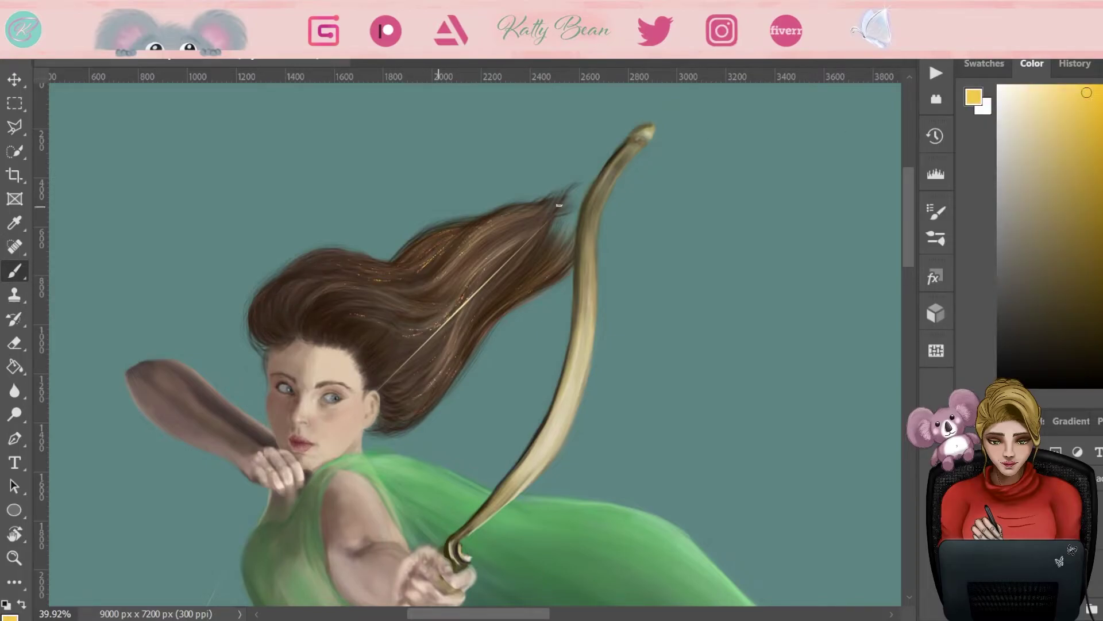
{"action": "key", "text": "d"}
{"action": "key", "text": "e"}
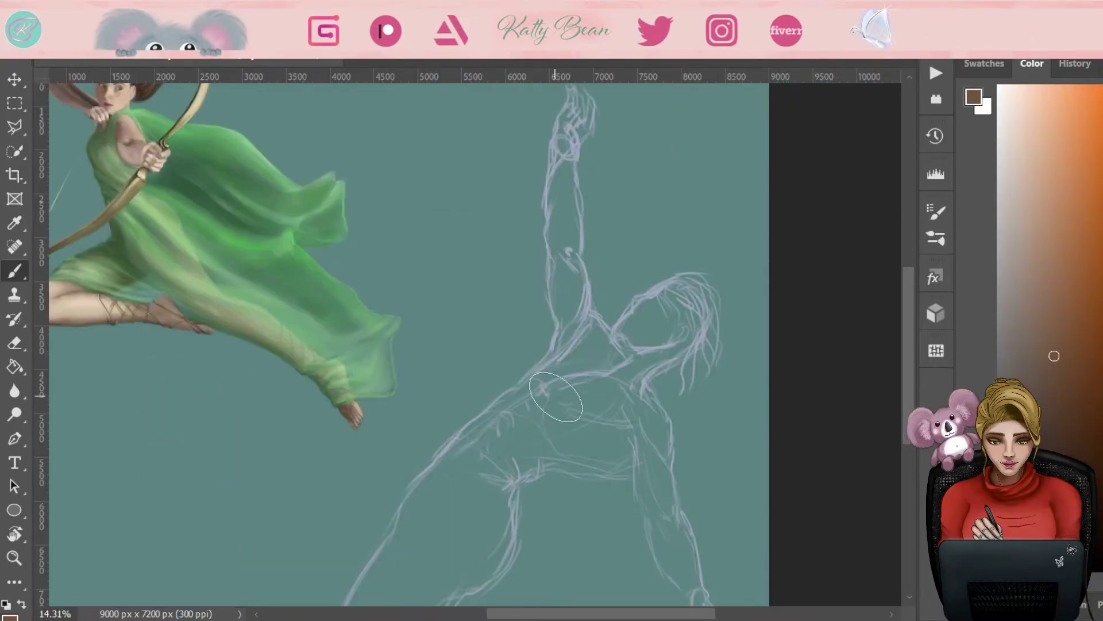
Step: Block in the Poseidon sketch's body, head and arms with a translucent brown skin base
{"action": "mouse_move", "coordinate": [580, 359]}
{"action": "left_mouse_down"}
{"action": "mouse_move", "coordinate": [454, 477]}
{"action": "mouse_move", "coordinate": [488, 459]}
{"action": "mouse_move", "coordinate": [406, 597]}
{"action": "mouse_move", "coordinate": [638, 426]}
{"action": "mouse_move", "coordinate": [566, 241]}
{"action": "mouse_move", "coordinate": [569, 172]}
{"action": "left_mouse_up"}
{"action": "left_click", "coordinate": [1031, 294]}
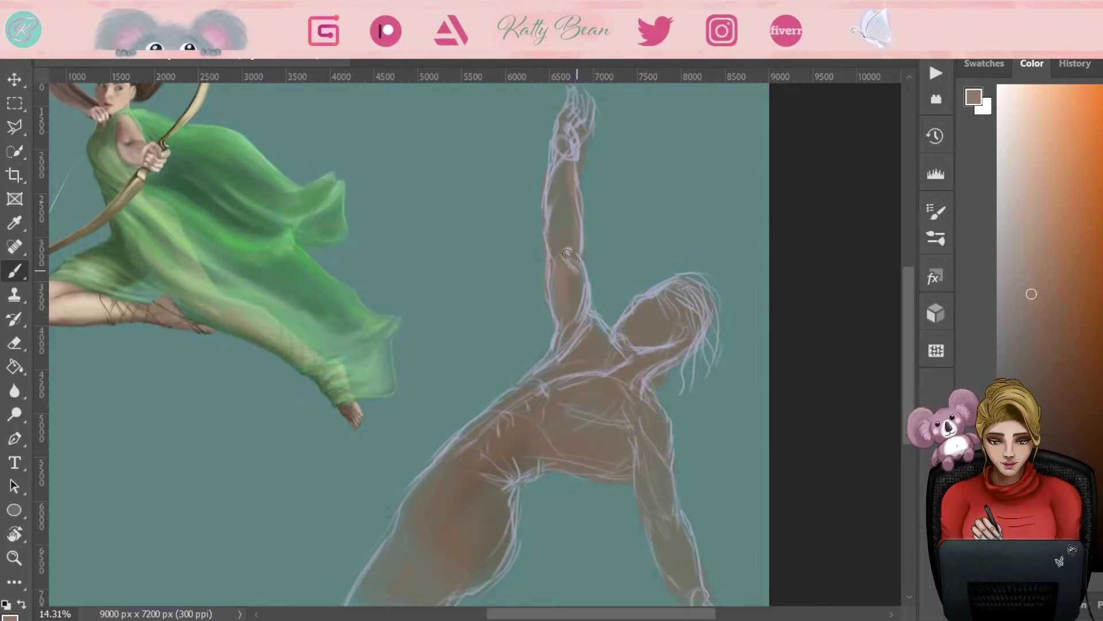
Step: Shade Poseidon's raised arm, shoulder and upper side with darker browns and light tan highlights
{"action": "left_click", "coordinate": [984, 63]}
{"action": "mouse_move", "coordinate": [544, 237]}
{"action": "left_mouse_down"}
{"action": "mouse_move", "coordinate": [563, 325]}
{"action": "mouse_move", "coordinate": [575, 275]}
{"action": "mouse_move", "coordinate": [569, 311]}
{"action": "left_mouse_up"}
{"action": "left_click_drag", "start_coordinate": [569, 253], "coordinate": [574, 282]}
{"action": "left_click_drag", "start_coordinate": [572, 166], "coordinate": [554, 255]}
{"action": "mouse_move", "coordinate": [576, 316]}
{"action": "left_mouse_down"}
{"action": "mouse_move", "coordinate": [591, 338]}
{"action": "mouse_move", "coordinate": [595, 318]}
{"action": "mouse_move", "coordinate": [602, 339]}
{"action": "mouse_move", "coordinate": [576, 357]}
{"action": "mouse_move", "coordinate": [578, 349]}
{"action": "mouse_move", "coordinate": [615, 386]}
{"action": "left_mouse_up"}
{"action": "left_click_drag", "start_coordinate": [549, 362], "coordinate": [582, 381]}
{"action": "left_click_drag", "start_coordinate": [566, 344], "coordinate": [463, 443]}
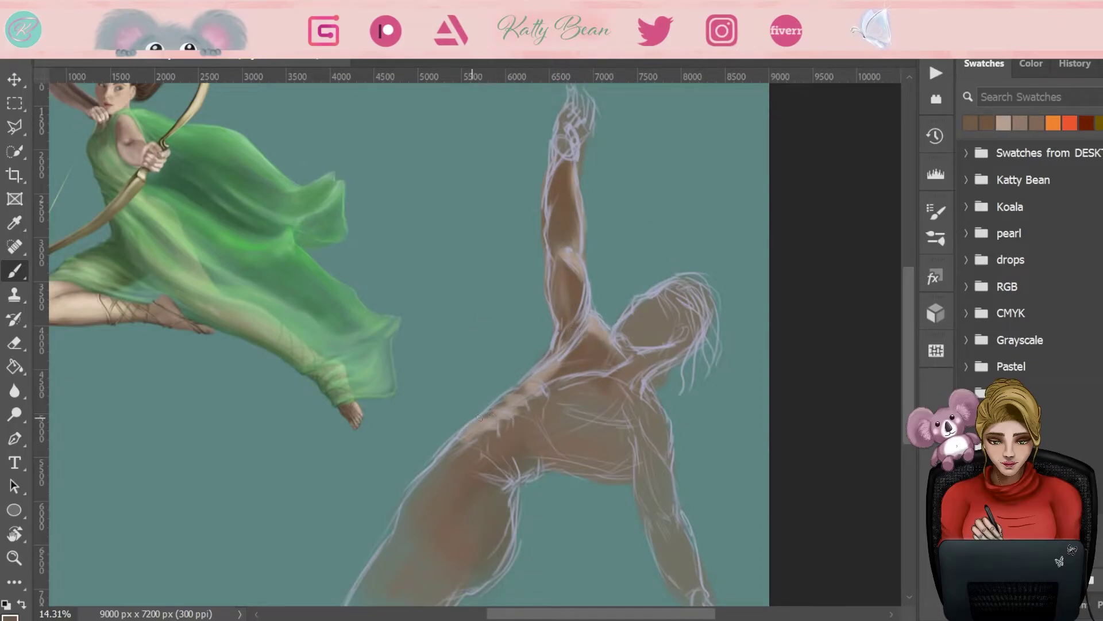
Step: Paint shadows on Poseidon's neck, lowered shoulder and beneath the chest muscle with dark brown and olive tones
{"action": "mouse_move", "coordinate": [599, 340]}
{"action": "left_mouse_down"}
{"action": "mouse_move", "coordinate": [583, 360]}
{"action": "mouse_move", "coordinate": [661, 349]}
{"action": "mouse_move", "coordinate": [619, 368]}
{"action": "mouse_move", "coordinate": [691, 264]}
{"action": "mouse_move", "coordinate": [635, 366]}
{"action": "mouse_move", "coordinate": [664, 406]}
{"action": "left_mouse_up"}
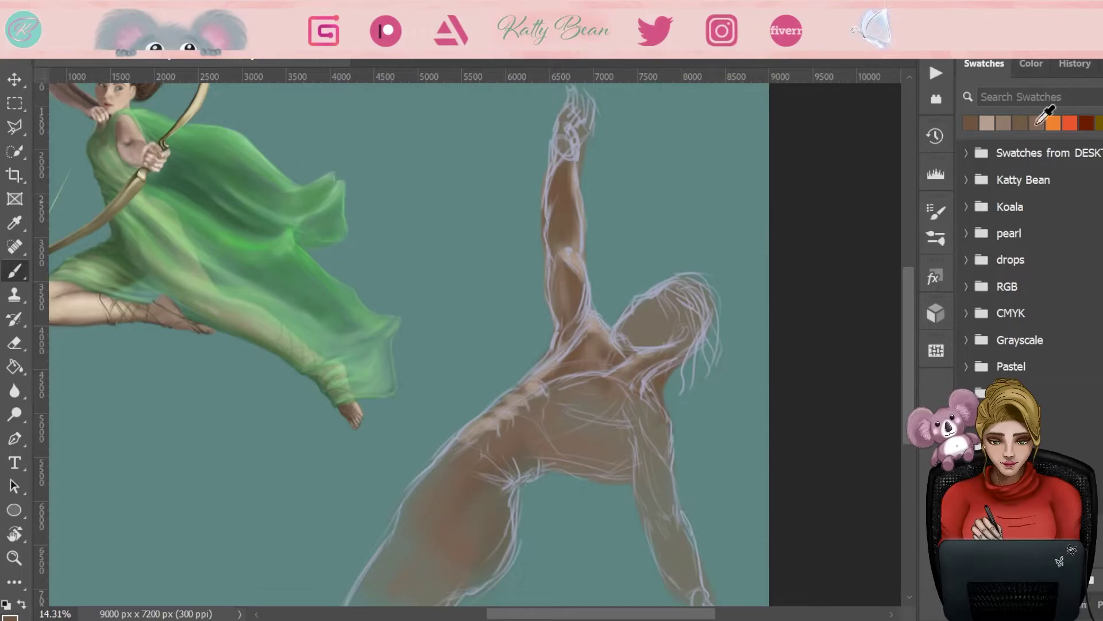
{"action": "mouse_move", "coordinate": [658, 448]}
{"action": "left_mouse_down"}
{"action": "mouse_move", "coordinate": [624, 441]}
{"action": "mouse_move", "coordinate": [627, 426]}
{"action": "mouse_move", "coordinate": [575, 419]}
{"action": "mouse_move", "coordinate": [633, 430]}
{"action": "left_mouse_up"}
{"action": "left_click", "coordinate": [1031, 63]}
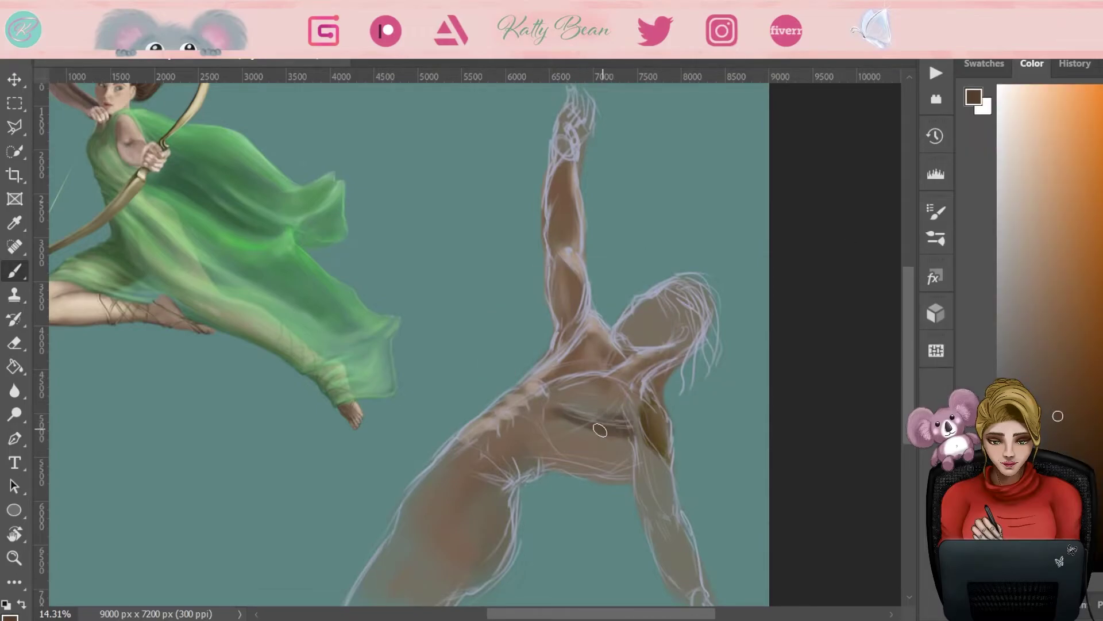
{"action": "left_click", "coordinate": [985, 63]}
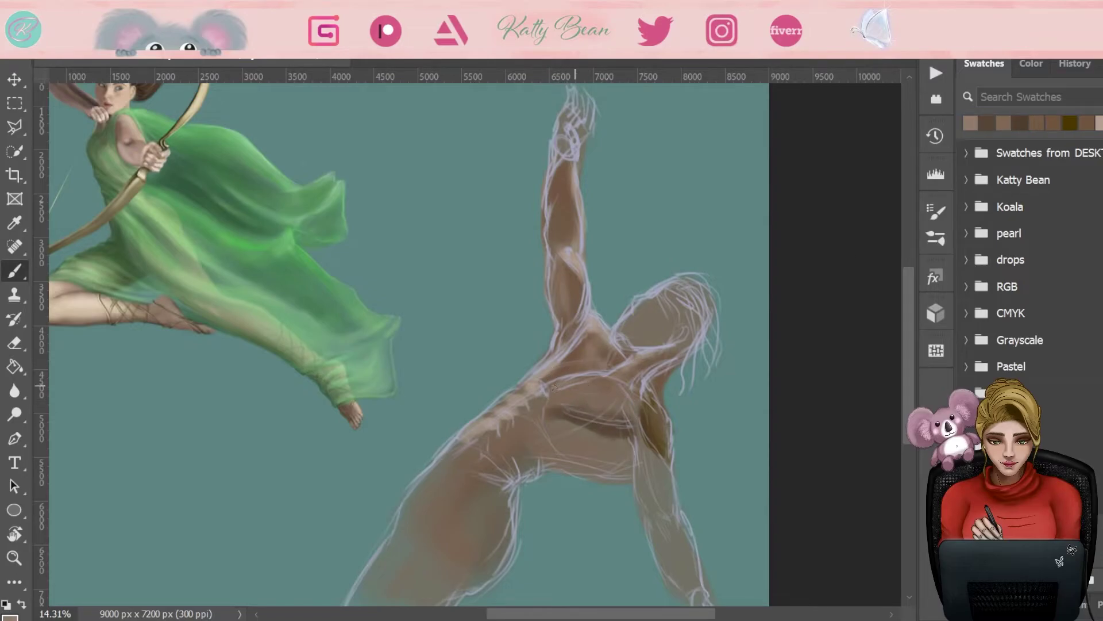
Step: Model Poseidon's chest and lowered arm with light tan highlights and dark brown edges
{"action": "mouse_move", "coordinate": [609, 390]}
{"action": "left_mouse_down"}
{"action": "mouse_move", "coordinate": [649, 428]}
{"action": "mouse_move", "coordinate": [639, 506]}
{"action": "mouse_move", "coordinate": [652, 531]}
{"action": "left_mouse_up"}
{"action": "key", "text": "F6"}
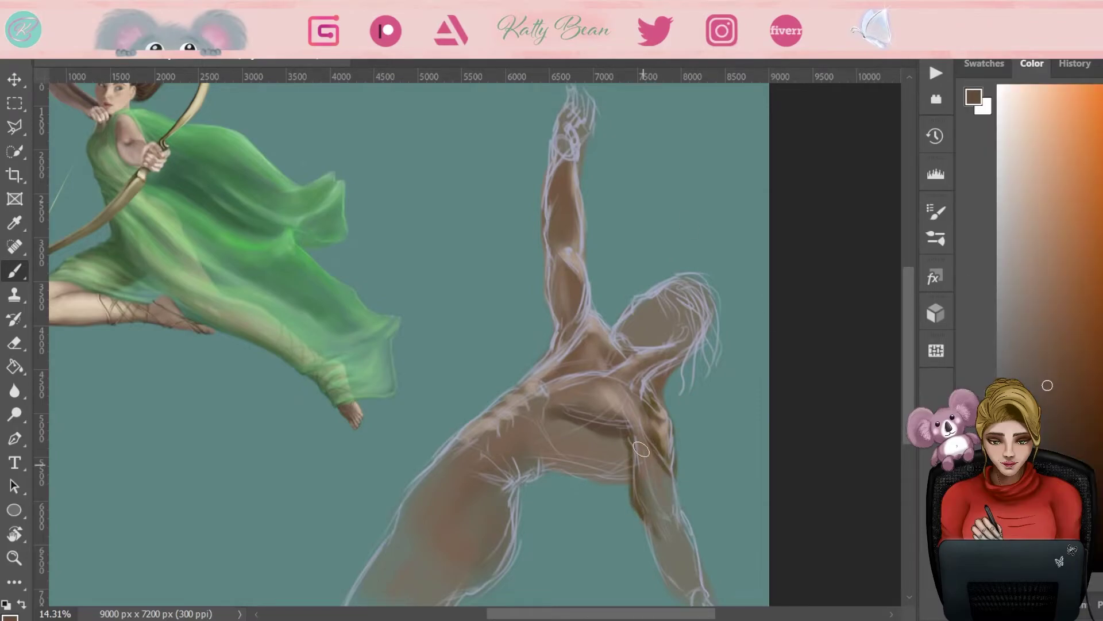
{"action": "scroll", "coordinate": [648, 488], "scroll_direction": "up", "scroll_amount": 1}
{"action": "scroll", "coordinate": [661, 506], "scroll_direction": "down", "scroll_amount": 5}
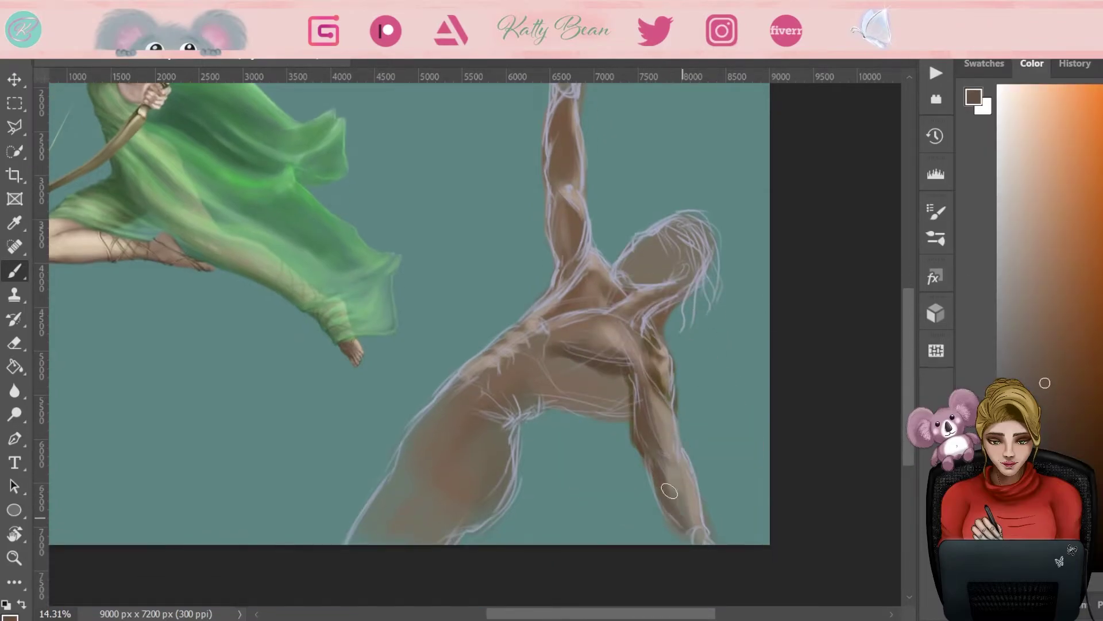
{"action": "left_click_drag", "start_coordinate": [679, 521], "coordinate": [675, 463]}
{"action": "left_click_drag", "start_coordinate": [671, 409], "coordinate": [699, 491]}
Step: Shade Poseidon's ribs and abdomen with light and dark sampled browns
{"action": "left_click", "coordinate": [1027, 249]}
{"action": "mouse_move", "coordinate": [549, 354]}
{"action": "left_mouse_down"}
{"action": "mouse_move", "coordinate": [550, 335]}
{"action": "mouse_move", "coordinate": [560, 379]}
{"action": "mouse_move", "coordinate": [521, 366]}
{"action": "mouse_move", "coordinate": [609, 402]}
{"action": "mouse_move", "coordinate": [615, 379]}
{"action": "mouse_move", "coordinate": [607, 416]}
{"action": "mouse_move", "coordinate": [554, 397]}
{"action": "mouse_move", "coordinate": [584, 402]}
{"action": "mouse_move", "coordinate": [534, 411]}
{"action": "mouse_move", "coordinate": [489, 362]}
{"action": "mouse_move", "coordinate": [551, 385]}
{"action": "left_mouse_up"}
{"action": "left_click", "coordinate": [602, 367], "text": "alt"}
{"action": "left_click", "coordinate": [593, 397], "text": "alt"}
{"action": "left_click", "coordinate": [643, 345], "text": "alt"}
{"action": "left_click", "coordinate": [1054, 421]}
{"action": "left_click", "coordinate": [584, 361], "text": "alt"}
{"action": "left_click", "coordinate": [563, 309], "text": "alt"}
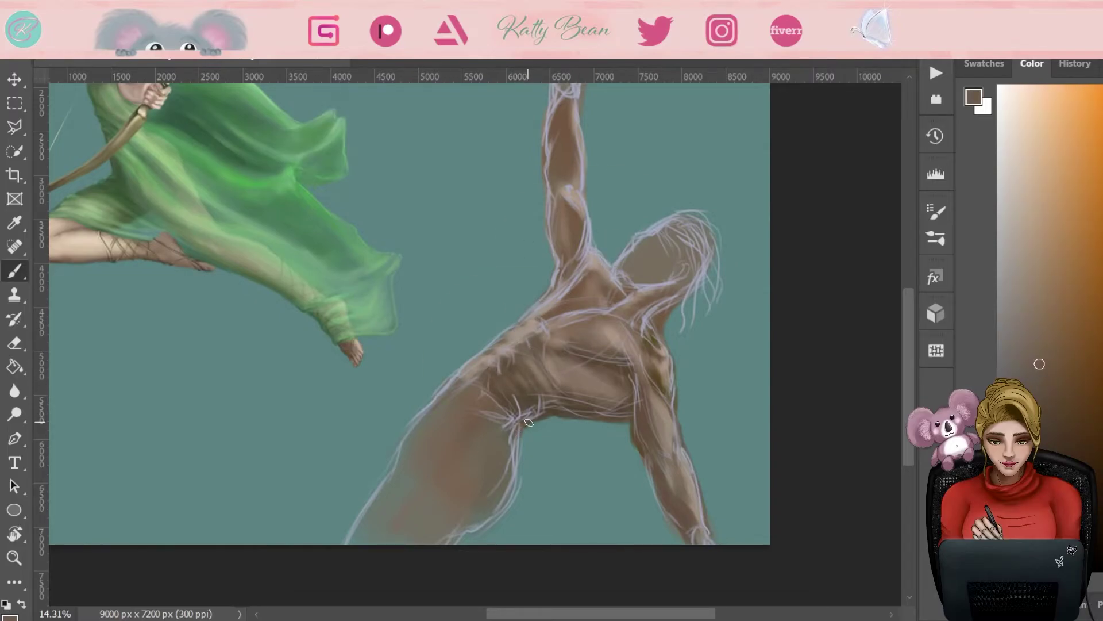
Step: Paint Poseidon's hip and thigh with sampled browns, darkening the edges
{"action": "mouse_move", "coordinate": [515, 443]}
{"action": "left_mouse_down"}
{"action": "mouse_move", "coordinate": [458, 439]}
{"action": "mouse_move", "coordinate": [425, 402]}
{"action": "left_mouse_up"}
{"action": "left_click", "coordinate": [419, 444], "text": "alt"}
{"action": "mouse_move", "coordinate": [419, 443]}
{"action": "left_mouse_down"}
{"action": "mouse_move", "coordinate": [476, 446]}
{"action": "mouse_move", "coordinate": [501, 480]}
{"action": "left_mouse_up"}
Step: Outline Poseidon's head in olive brown and paint the face profile and jaw shadow with sampled tones
{"action": "left_click", "coordinate": [656, 326], "text": "alt"}
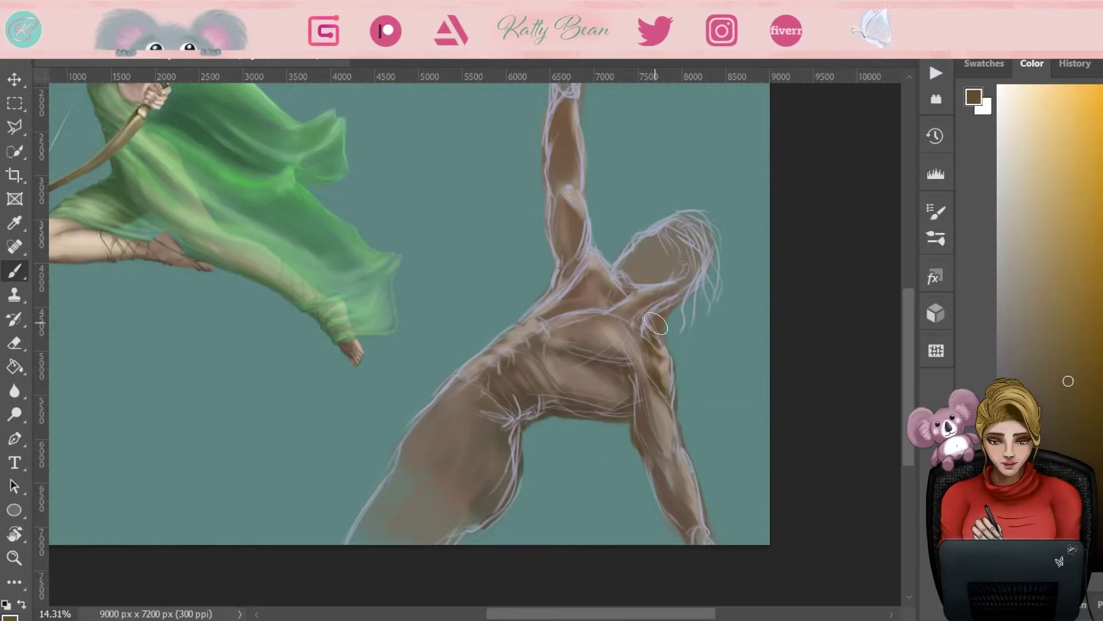
{"action": "left_click_drag", "start_coordinate": [715, 276], "coordinate": [684, 220]}
{"action": "left_click", "coordinate": [628, 290], "text": "alt"}
{"action": "mouse_move", "coordinate": [617, 275]}
{"action": "left_mouse_down"}
{"action": "mouse_move", "coordinate": [667, 285]}
{"action": "mouse_move", "coordinate": [718, 242]}
{"action": "mouse_move", "coordinate": [689, 294]}
{"action": "mouse_move", "coordinate": [690, 261]}
{"action": "mouse_move", "coordinate": [665, 228]}
{"action": "mouse_move", "coordinate": [648, 235]}
{"action": "mouse_move", "coordinate": [695, 211]}
{"action": "mouse_move", "coordinate": [621, 263]}
{"action": "left_mouse_up"}
{"action": "left_click", "coordinate": [650, 238], "text": "alt"}
Step: Hide the poseidon sketch layer in the Poseidon group
{"action": "key", "text": "F7"}
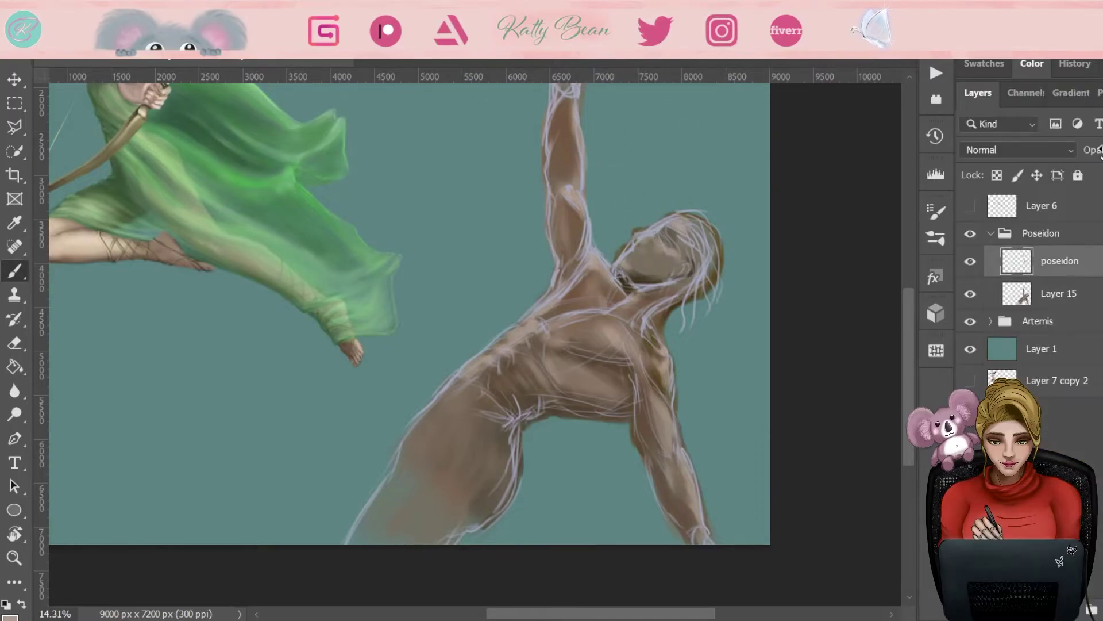
{"action": "left_click", "coordinate": [968, 256]}
{"action": "key", "text": "F7"}
{"action": "scroll", "coordinate": [633, 288], "scroll_direction": "up", "scroll_amount": 1}
Step: Paint highlights and shadows on Poseidon's lowered shoulder and arm with sampled skin tones
{"action": "mouse_move", "coordinate": [627, 331]}
{"action": "left_mouse_down"}
{"action": "mouse_move", "coordinate": [687, 365]}
{"action": "mouse_move", "coordinate": [661, 374]}
{"action": "left_mouse_up"}
{"action": "left_click", "coordinate": [666, 406], "text": "alt"}
{"action": "mouse_move", "coordinate": [690, 460]}
{"action": "left_mouse_down"}
{"action": "mouse_move", "coordinate": [683, 434]}
{"action": "mouse_move", "coordinate": [701, 482]}
{"action": "mouse_move", "coordinate": [699, 575]}
{"action": "left_mouse_up"}
{"action": "left_click", "coordinate": [652, 510], "text": "alt"}
{"action": "left_click_drag", "start_coordinate": [652, 510], "coordinate": [666, 566]}
Step: Blend the shading across Poseidon's ribs and abdomen with sampled browns, adjusting the brush size for broad and fine strokes
{"action": "left_click", "coordinate": [645, 443], "text": "alt"}
{"action": "left_click", "coordinate": [646, 464], "text": "alt"}
{"action": "key", "text": "bracketright"}
{"action": "left_click_drag", "start_coordinate": [647, 480], "coordinate": [502, 497]}
{"action": "key", "text": "bracketleft"}
{"action": "key", "text": "bracketleft"}
{"action": "mouse_move", "coordinate": [561, 443]}
{"action": "left_mouse_down"}
{"action": "mouse_move", "coordinate": [626, 450]}
{"action": "mouse_move", "coordinate": [553, 425]}
{"action": "mouse_move", "coordinate": [576, 417]}
{"action": "left_mouse_up"}
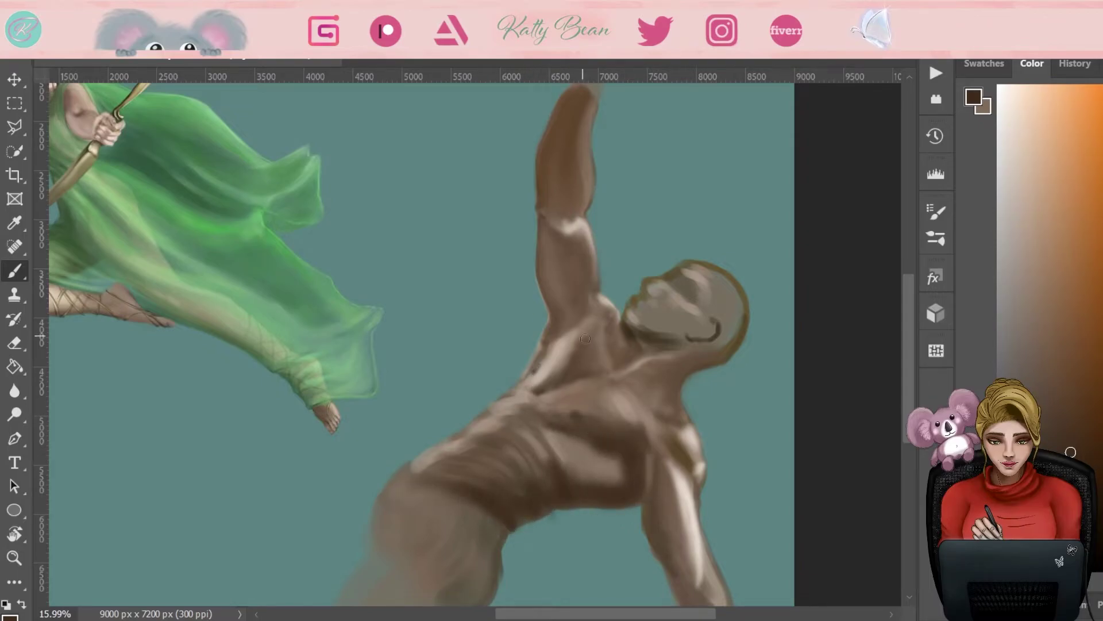
Step: Refine the shading on Poseidon's neck and chest with sampled light and dark browns
{"action": "left_click", "coordinate": [583, 360], "text": "alt"}
{"action": "left_click", "coordinate": [638, 347], "text": "alt"}
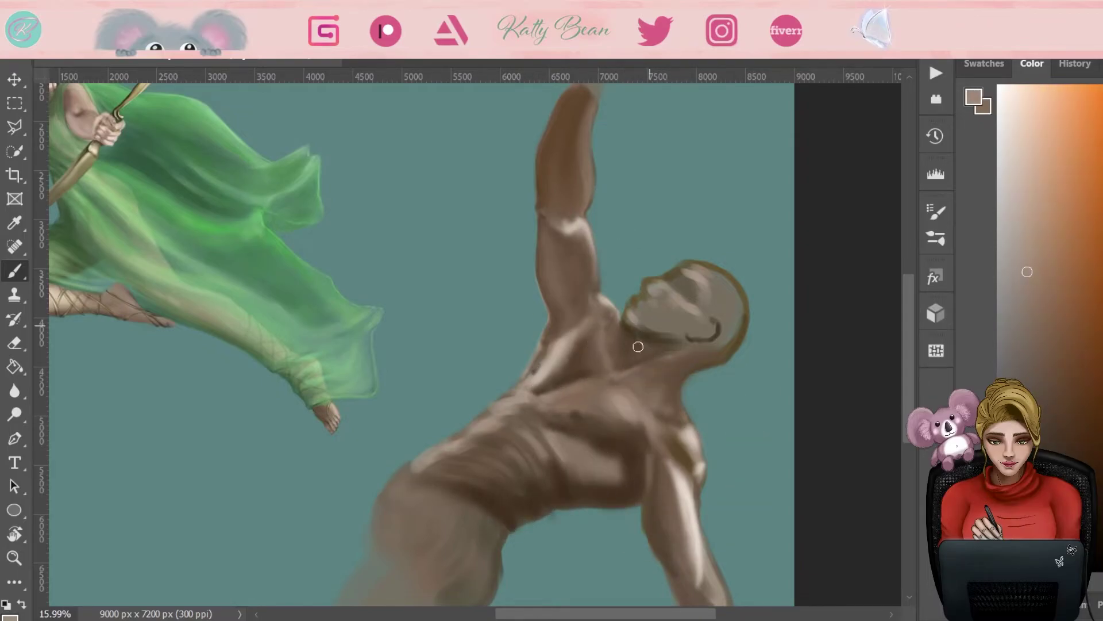
{"action": "left_click_drag", "start_coordinate": [640, 265], "coordinate": [650, 345]}
{"action": "left_click", "coordinate": [625, 374], "text": "alt"}
{"action": "mouse_move", "coordinate": [621, 379]}
{"action": "left_mouse_down"}
{"action": "mouse_move", "coordinate": [555, 431]}
{"action": "mouse_move", "coordinate": [549, 423]}
{"action": "mouse_move", "coordinate": [575, 413]}
{"action": "left_mouse_up"}
Step: Darken Poseidon's raised forearm and paint a light highlight around the elbow
{"action": "mouse_move", "coordinate": [569, 374]}
{"action": "left_mouse_down"}
{"action": "mouse_move", "coordinate": [555, 300]}
{"action": "mouse_move", "coordinate": [575, 247]}
{"action": "mouse_move", "coordinate": [568, 194]}
{"action": "mouse_move", "coordinate": [591, 186]}
{"action": "mouse_move", "coordinate": [575, 295]}
{"action": "mouse_move", "coordinate": [555, 279]}
{"action": "mouse_move", "coordinate": [548, 219]}
{"action": "mouse_move", "coordinate": [569, 201]}
{"action": "left_mouse_up"}
{"action": "left_click", "coordinate": [575, 303], "text": "alt"}
{"action": "mouse_move", "coordinate": [574, 303]}
{"action": "left_mouse_down"}
{"action": "mouse_move", "coordinate": [544, 322]}
{"action": "mouse_move", "coordinate": [588, 310]}
{"action": "left_mouse_up"}
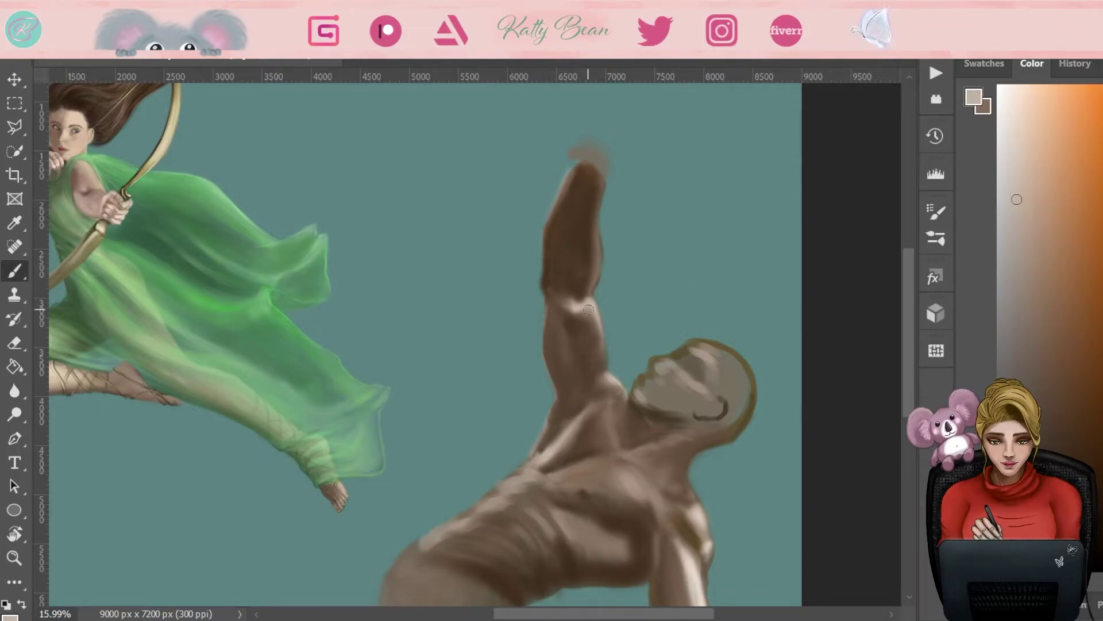
{"action": "left_click_drag", "start_coordinate": [601, 201], "coordinate": [561, 46]}
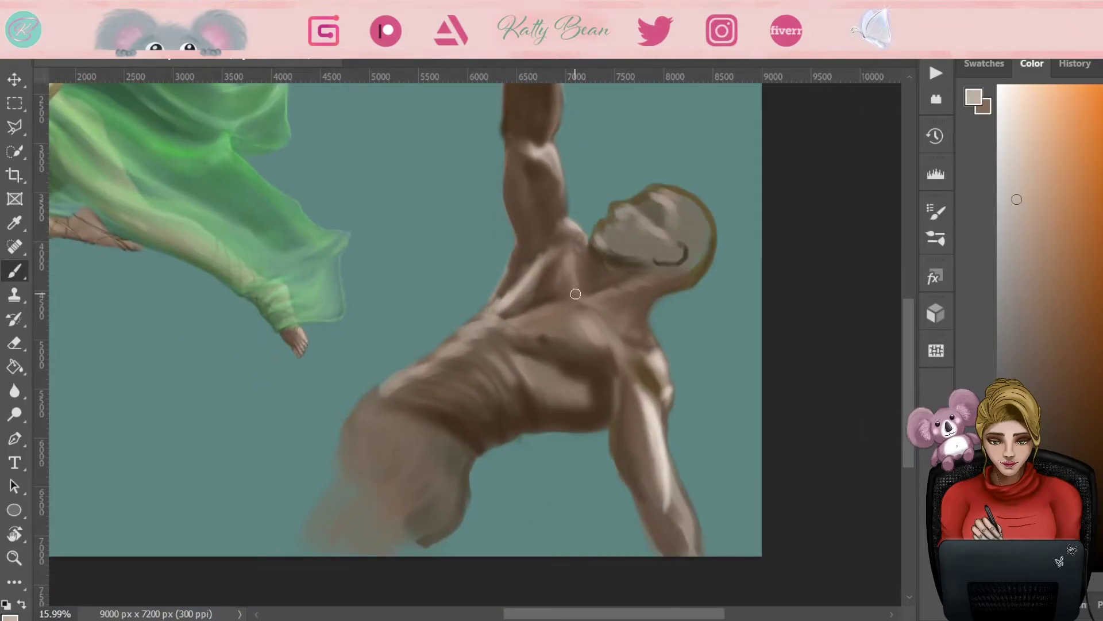
Step: Add light highlights along Poseidon's side and ribs and deepen the abdomen and lowered arm shadows with sampled browns
{"action": "mouse_move", "coordinate": [528, 316]}
{"action": "left_mouse_down"}
{"action": "mouse_move", "coordinate": [460, 336]}
{"action": "mouse_move", "coordinate": [403, 377]}
{"action": "left_mouse_up"}
{"action": "left_click", "coordinate": [487, 318], "text": "alt"}
{"action": "mouse_move", "coordinate": [506, 366]}
{"action": "left_mouse_down"}
{"action": "mouse_move", "coordinate": [535, 394]}
{"action": "mouse_move", "coordinate": [520, 399]}
{"action": "mouse_move", "coordinate": [545, 383]}
{"action": "mouse_move", "coordinate": [532, 362]}
{"action": "mouse_move", "coordinate": [555, 368]}
{"action": "mouse_move", "coordinate": [632, 497]}
{"action": "left_mouse_up"}
{"action": "left_click", "coordinate": [512, 379], "text": "alt"}
{"action": "mouse_move", "coordinate": [630, 460]}
{"action": "left_mouse_down"}
{"action": "mouse_move", "coordinate": [670, 555]}
{"action": "mouse_move", "coordinate": [619, 370]}
{"action": "left_mouse_up"}
Step: Paint Poseidon's eye socket, brow and nose with dark brown and add light highlights along his forehead, nose and eyelid
{"action": "key", "text": "z"}
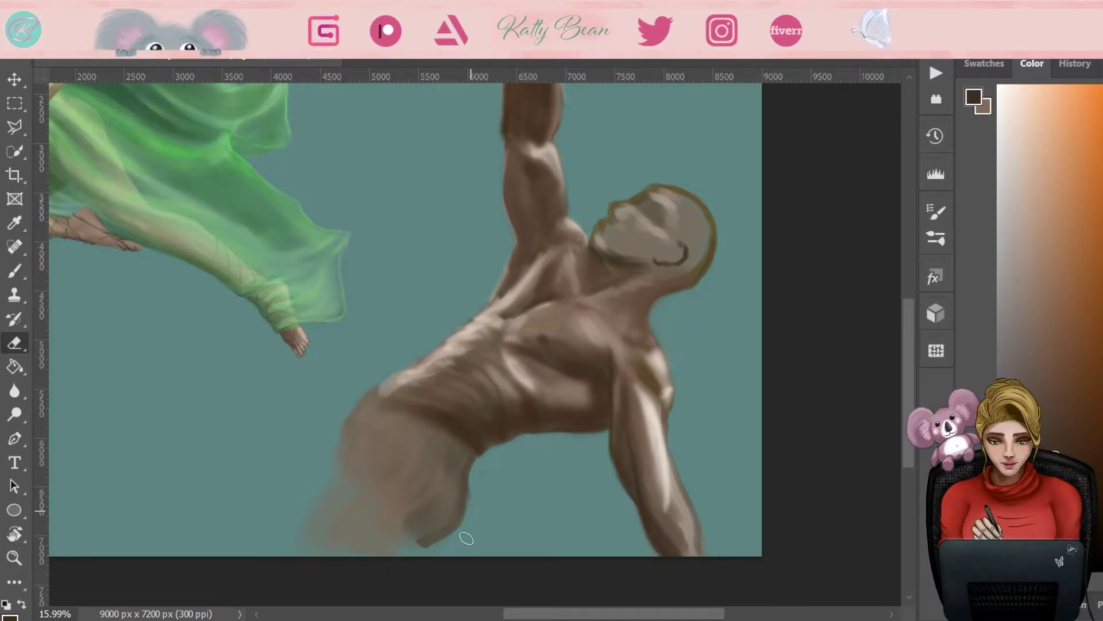
{"action": "scroll", "coordinate": [827, 298], "scroll_direction": "down", "scroll_amount": 3}
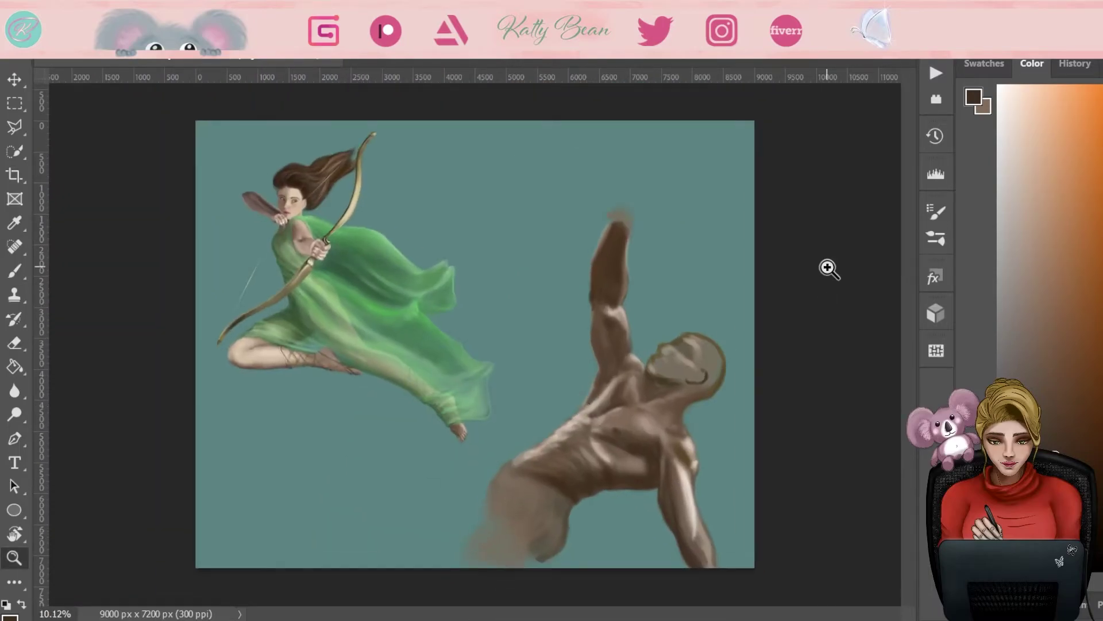
{"action": "key", "text": "b"}
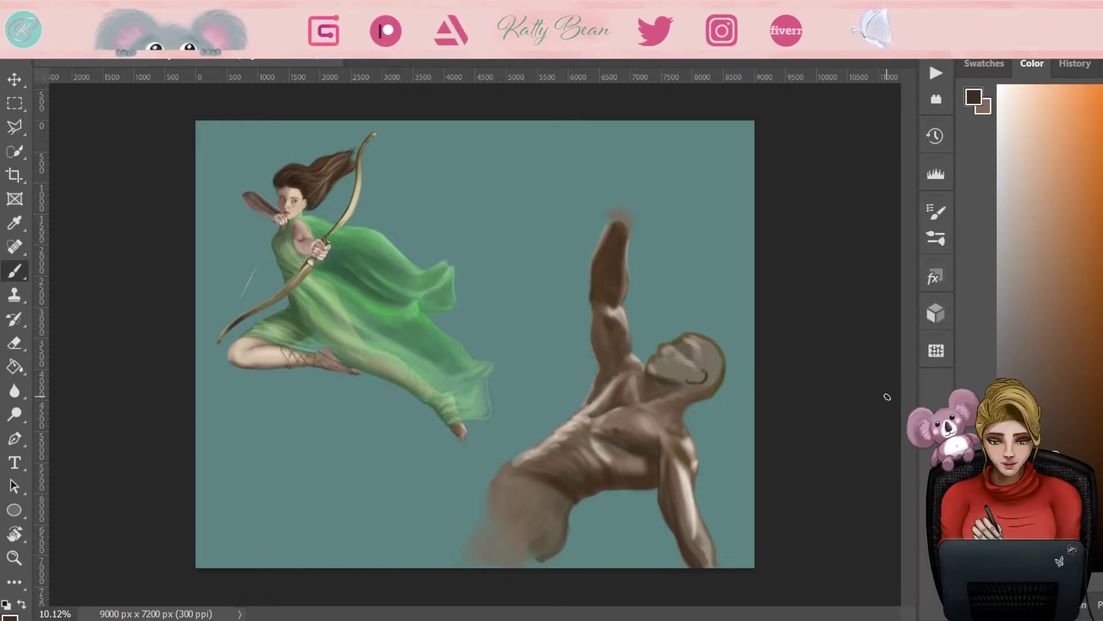
{"action": "scroll", "coordinate": [700, 405], "scroll_direction": "up", "scroll_amount": 2}
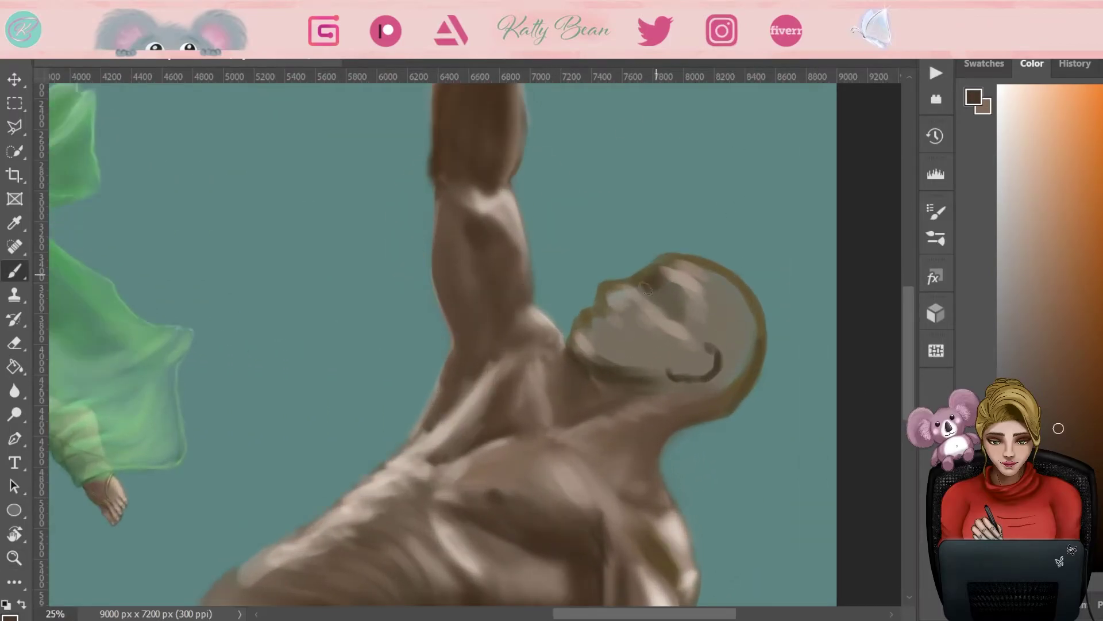
{"action": "left_click", "coordinate": [731, 298], "text": "alt"}
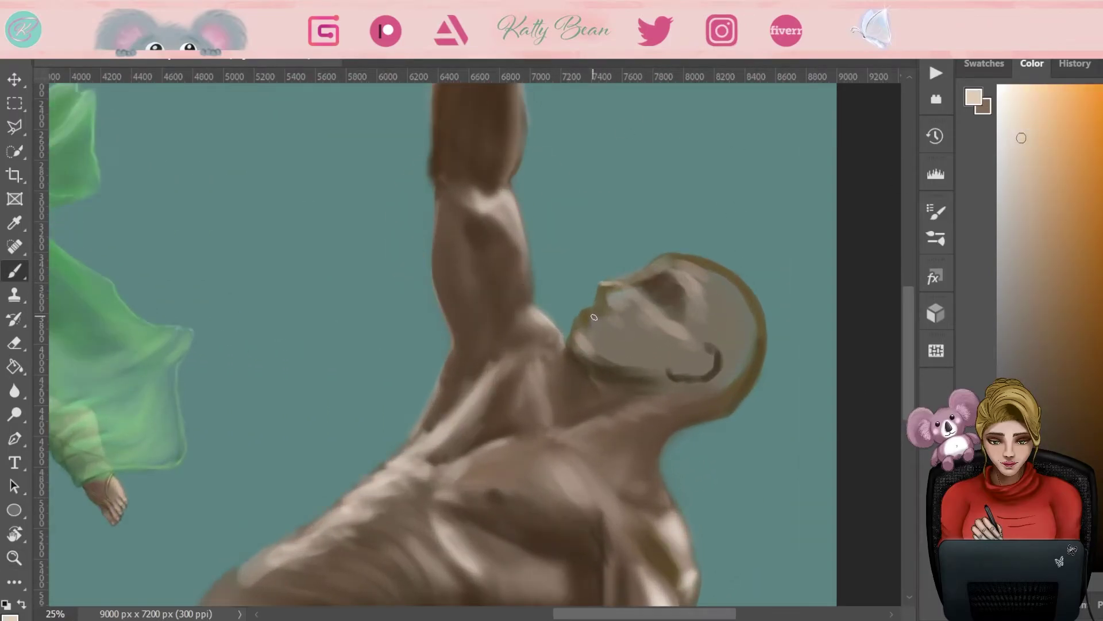
{"action": "left_click_drag", "start_coordinate": [624, 282], "coordinate": [686, 253]}
{"action": "left_click_drag", "start_coordinate": [615, 296], "coordinate": [620, 300]}
{"action": "mouse_move", "coordinate": [650, 289]}
{"action": "left_mouse_down"}
{"action": "mouse_move", "coordinate": [670, 286]}
{"action": "mouse_move", "coordinate": [601, 287]}
{"action": "left_mouse_up"}
{"action": "left_click", "coordinate": [635, 288], "text": "alt"}
{"action": "left_click", "coordinate": [512, 227], "text": "alt"}
{"action": "left_click_drag", "start_coordinate": [678, 287], "coordinate": [718, 256]}
{"action": "left_click", "coordinate": [692, 321], "text": "alt"}
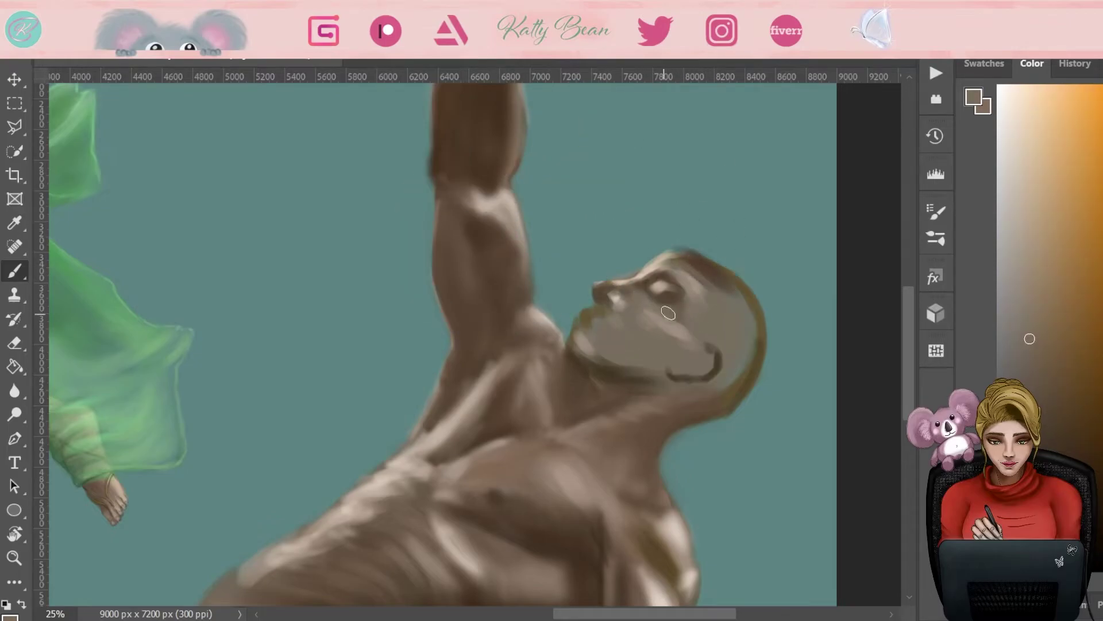
Step: Shade Poseidon's cheek, temple and the area around his eye with sampled browns and lighter skin tones
{"action": "left_click", "coordinate": [638, 297], "text": "alt"}
{"action": "left_click", "coordinate": [709, 273], "text": "alt"}
{"action": "mouse_move", "coordinate": [644, 288]}
{"action": "left_mouse_down"}
{"action": "mouse_move", "coordinate": [675, 335]}
{"action": "mouse_move", "coordinate": [669, 253]}
{"action": "mouse_move", "coordinate": [710, 282]}
{"action": "mouse_move", "coordinate": [686, 337]}
{"action": "left_mouse_up"}
{"action": "left_click", "coordinate": [712, 281], "text": "alt"}
{"action": "left_click_drag", "start_coordinate": [713, 298], "coordinate": [687, 333]}
{"action": "mouse_move", "coordinate": [630, 296]}
{"action": "left_mouse_down"}
{"action": "mouse_move", "coordinate": [684, 281]}
{"action": "mouse_move", "coordinate": [667, 297]}
{"action": "mouse_move", "coordinate": [680, 318]}
{"action": "mouse_move", "coordinate": [637, 309]}
{"action": "mouse_move", "coordinate": [665, 291]}
{"action": "mouse_move", "coordinate": [679, 269]}
{"action": "left_mouse_up"}
{"action": "left_click", "coordinate": [656, 293], "text": "alt"}
{"action": "left_click", "coordinate": [661, 288], "text": "alt"}
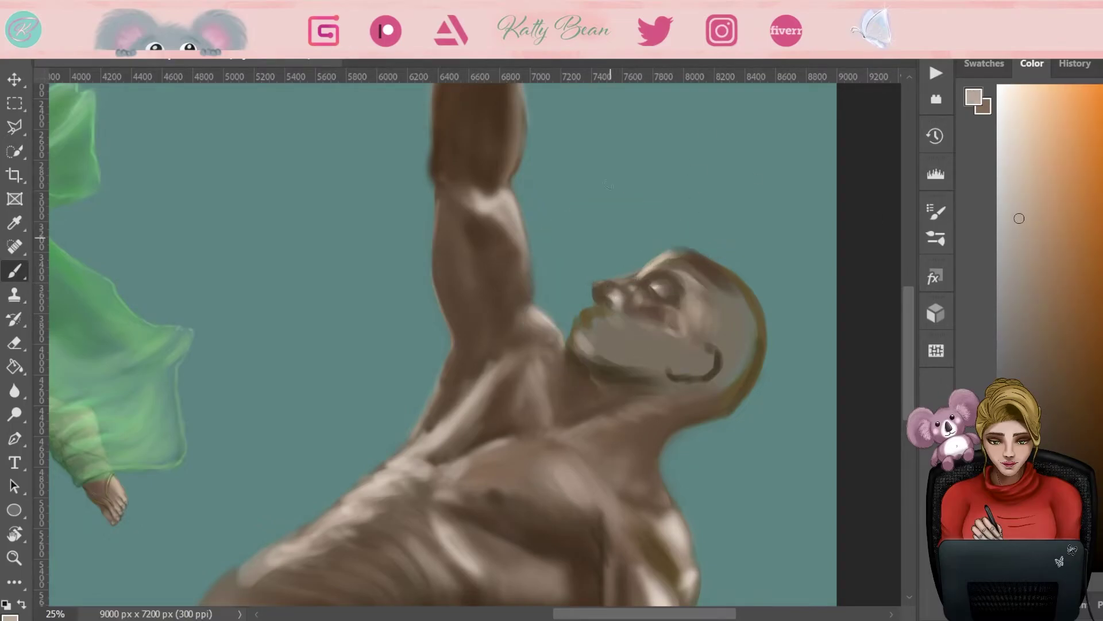
Step: Flip the canvas horizontally and paint the first light, swept-back hair strands over the top of Poseidon's head
{"action": "key", "text": "ctrl+shift+h"}
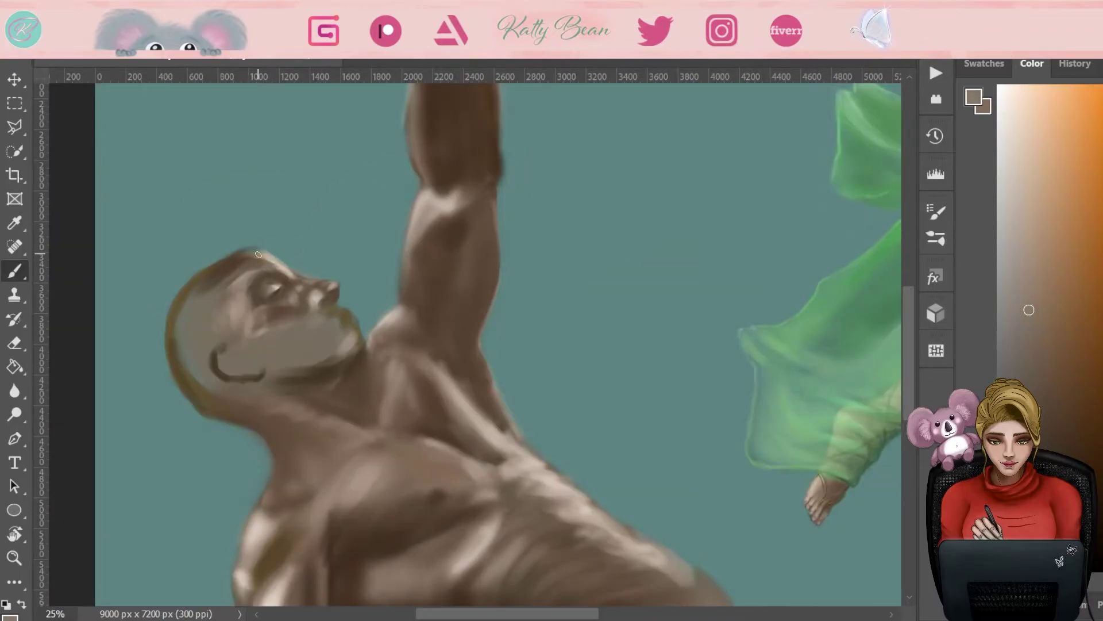
{"action": "left_click", "coordinate": [217, 246], "text": "alt"}
{"action": "mouse_move", "coordinate": [175, 256]}
{"action": "left_mouse_down"}
{"action": "mouse_move", "coordinate": [244, 247]}
{"action": "mouse_move", "coordinate": [239, 288]}
{"action": "left_mouse_up"}
{"action": "mouse_move", "coordinate": [177, 348]}
{"action": "left_mouse_down"}
{"action": "mouse_move", "coordinate": [207, 270]}
{"action": "mouse_move", "coordinate": [178, 293]}
{"action": "mouse_move", "coordinate": [189, 271]}
{"action": "left_mouse_up"}
{"action": "left_click", "coordinate": [230, 264], "text": "alt"}
{"action": "mouse_move", "coordinate": [241, 233]}
{"action": "left_mouse_down"}
{"action": "mouse_move", "coordinate": [169, 279]}
{"action": "mouse_move", "coordinate": [153, 340]}
{"action": "left_mouse_up"}
{"action": "left_click", "coordinate": [362, 458], "text": "alt"}
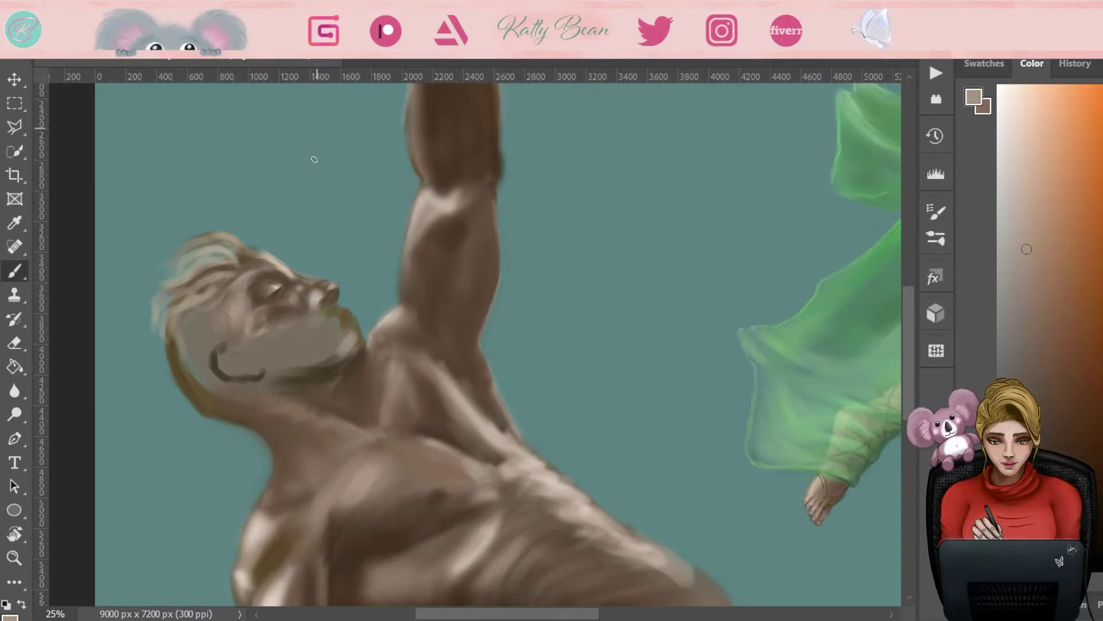
Step: Refine the shading of Poseidon's brow, eye, nose and cheek with sampled browns
{"action": "left_click", "coordinate": [274, 269], "text": "alt"}
{"action": "left_click", "coordinate": [242, 285], "text": "alt"}
{"action": "left_click", "coordinate": [339, 282], "text": "alt"}
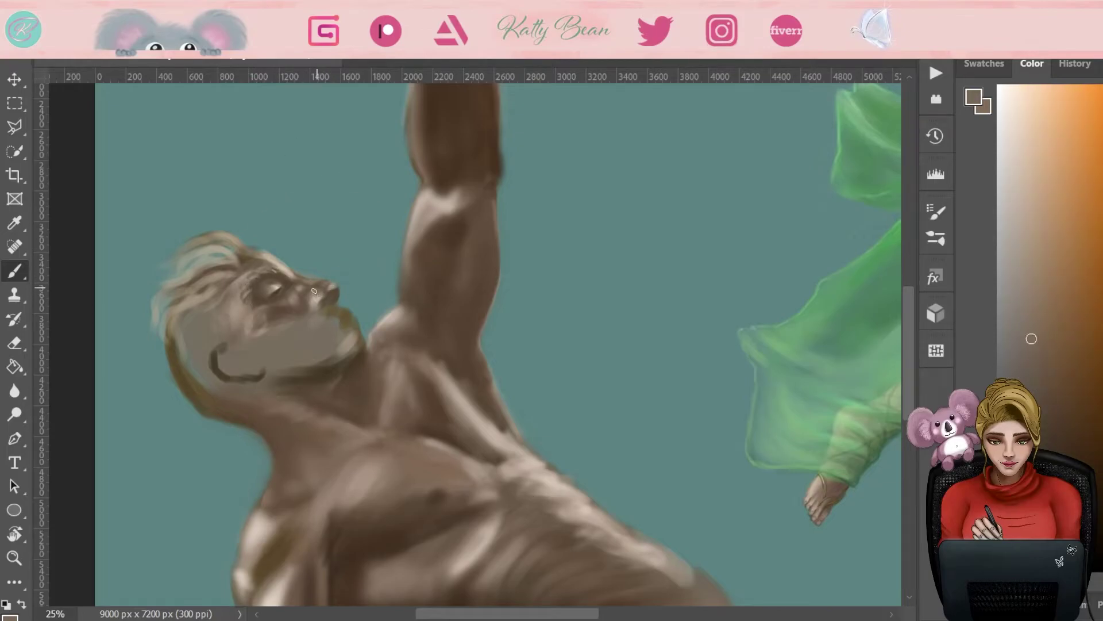
{"action": "left_click", "coordinate": [290, 284], "text": "alt"}
{"action": "left_click", "coordinate": [290, 285], "text": "alt"}
{"action": "left_click", "coordinate": [285, 292], "text": "alt"}
{"action": "left_click", "coordinate": [257, 306], "text": "alt"}
Step: Paint light and dark hair strands down the side and back of Poseidon's head to the nape
{"action": "left_click", "coordinate": [235, 258], "text": "alt"}
{"action": "mouse_move", "coordinate": [196, 270]}
{"action": "left_mouse_down"}
{"action": "mouse_move", "coordinate": [164, 376]}
{"action": "mouse_move", "coordinate": [212, 402]}
{"action": "left_mouse_up"}
{"action": "left_click_drag", "start_coordinate": [218, 313], "coordinate": [190, 385]}
{"action": "left_click_drag", "start_coordinate": [173, 322], "coordinate": [163, 382]}
{"action": "left_click", "coordinate": [207, 312], "text": "alt"}
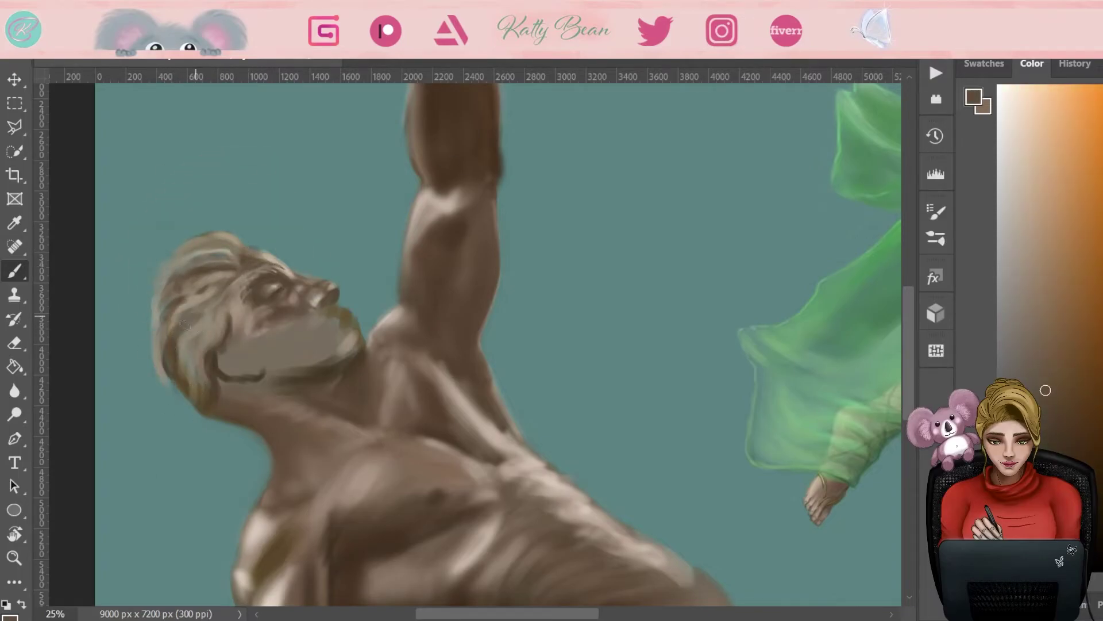
{"action": "left_click_drag", "start_coordinate": [185, 310], "coordinate": [187, 418]}
{"action": "left_click", "coordinate": [192, 296], "text": "alt"}
Step: Paint Poseidon's lips and moustache and start the beard with light curved strands along the chin and jaw
{"action": "left_click", "coordinate": [279, 255], "text": "alt"}
{"action": "left_click_drag", "start_coordinate": [338, 308], "coordinate": [322, 316]}
{"action": "mouse_move", "coordinate": [310, 313]}
{"action": "left_mouse_down"}
{"action": "mouse_move", "coordinate": [302, 353]}
{"action": "mouse_move", "coordinate": [313, 330]}
{"action": "left_mouse_up"}
{"action": "left_click", "coordinate": [331, 313], "text": "alt"}
{"action": "mouse_move", "coordinate": [350, 300]}
{"action": "left_mouse_down"}
{"action": "mouse_move", "coordinate": [311, 353]}
{"action": "mouse_move", "coordinate": [353, 303]}
{"action": "mouse_move", "coordinate": [361, 351]}
{"action": "mouse_move", "coordinate": [341, 423]}
{"action": "left_mouse_up"}
{"action": "left_click", "coordinate": [457, 183], "text": "alt"}
{"action": "left_click", "coordinate": [331, 313], "text": "alt"}
{"action": "left_click", "coordinate": [315, 301], "text": "alt"}
{"action": "left_click", "coordinate": [332, 295], "text": "alt"}
{"action": "left_click", "coordinate": [394, 244], "text": "alt"}
{"action": "left_click", "coordinate": [352, 304], "text": "alt"}
{"action": "left_click", "coordinate": [304, 325], "text": "alt"}
{"action": "left_click", "coordinate": [282, 316], "text": "alt"}
{"action": "mouse_move", "coordinate": [296, 321]}
{"action": "left_mouse_down"}
{"action": "mouse_move", "coordinate": [247, 352]}
{"action": "mouse_move", "coordinate": [270, 360]}
{"action": "left_mouse_up"}
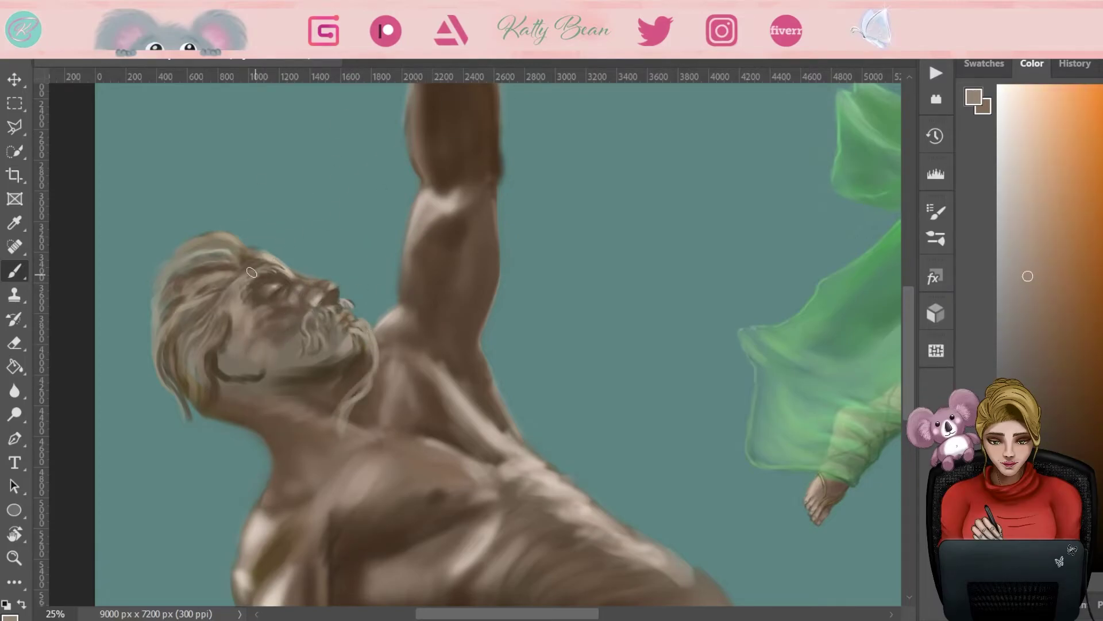
Step: Fill Poseidon's beard with fine light and dark strands along the jaw and neck, undoing the unwanted strokes
{"action": "left_click", "coordinate": [364, 320], "text": "alt"}
{"action": "left_click", "coordinate": [332, 327], "text": "alt"}
{"action": "left_click", "coordinate": [313, 287], "text": "alt"}
{"action": "key", "text": "e"}
{"action": "key", "text": "b"}
{"action": "left_click", "coordinate": [344, 341], "text": "alt"}
{"action": "left_click", "coordinate": [424, 131], "text": "alt"}
{"action": "left_click_drag", "start_coordinate": [287, 345], "coordinate": [247, 474]}
{"action": "left_click_drag", "start_coordinate": [282, 345], "coordinate": [351, 345]}
{"action": "key", "text": "ctrl+z"}
{"action": "key", "text": "ctrl+z"}
{"action": "key", "text": "ctrl+z"}
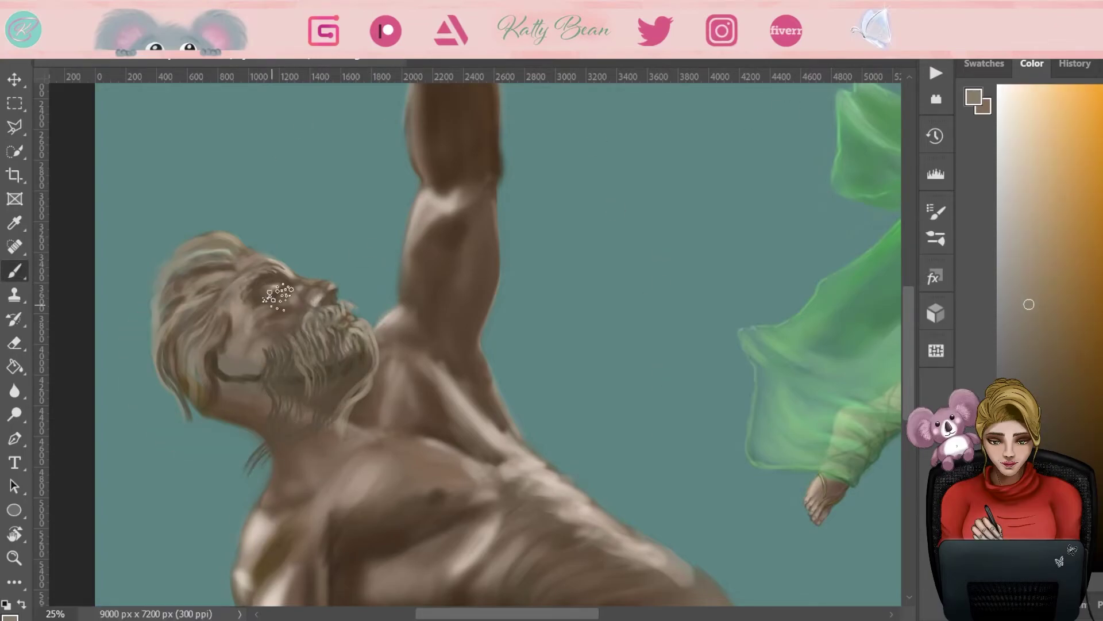
{"action": "left_click", "coordinate": [304, 335], "text": "alt"}
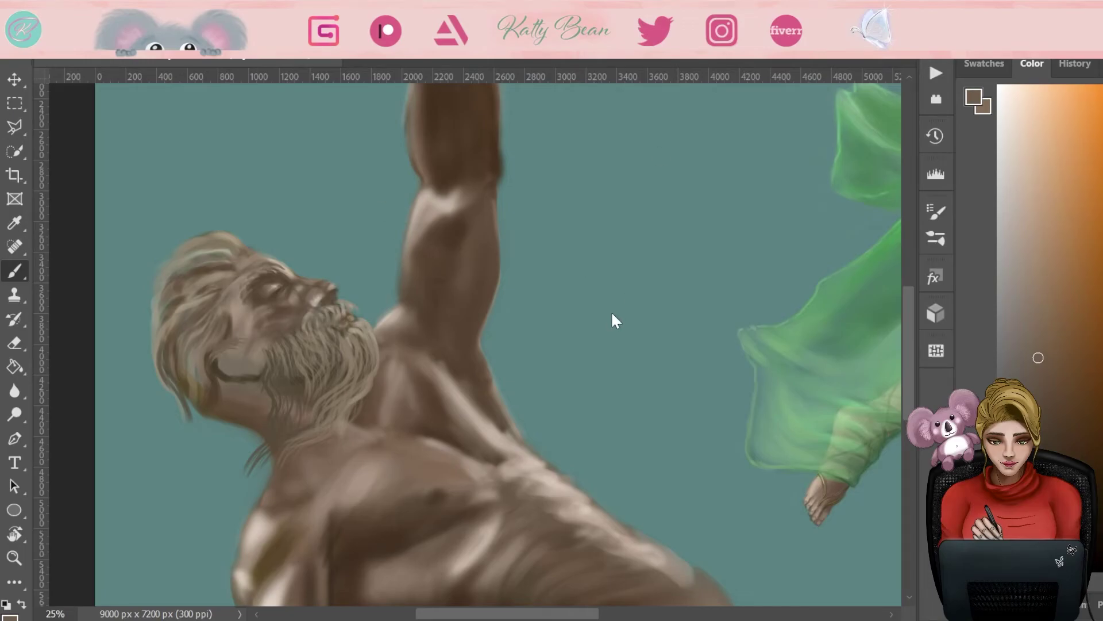
Step: Add lighter strands to the hair on the top and back of Poseidon's head with sampled tones
{"action": "left_click", "coordinate": [290, 257], "text": "alt"}
{"action": "left_click", "coordinate": [223, 348], "text": "alt"}
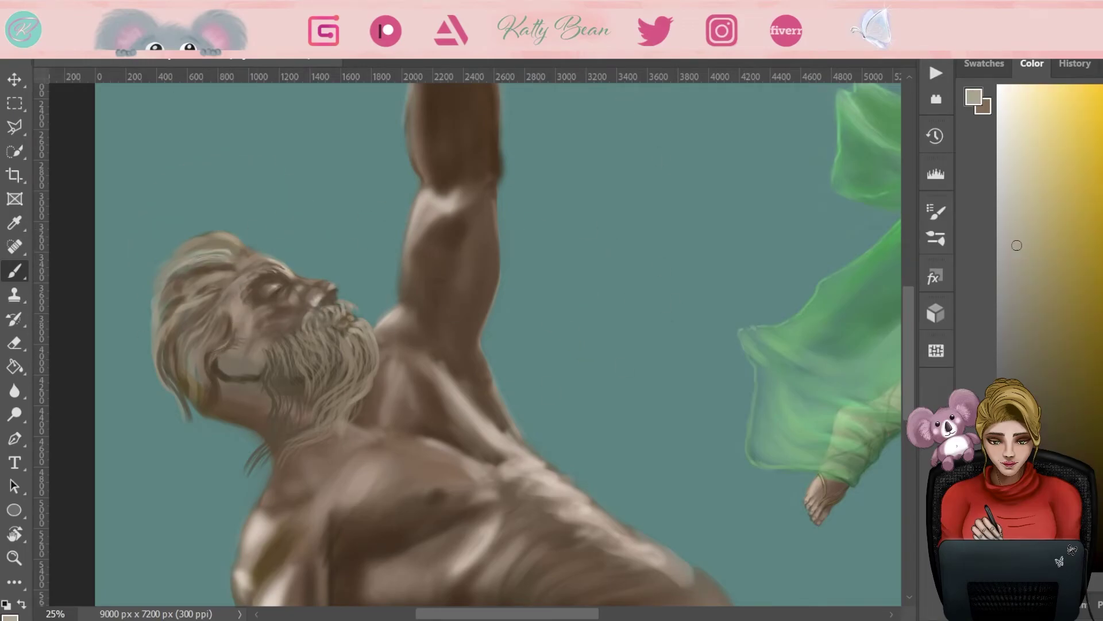
{"action": "left_click", "coordinate": [230, 262], "text": "alt"}
{"action": "mouse_move", "coordinate": [173, 253]}
{"action": "left_mouse_down"}
{"action": "mouse_move", "coordinate": [212, 267]}
{"action": "mouse_move", "coordinate": [172, 336]}
{"action": "left_mouse_up"}
{"action": "left_click", "coordinate": [173, 285], "text": "alt"}
{"action": "left_click", "coordinate": [182, 384], "text": "alt"}
Step: Lengthen and thicken Poseidon's beard with wavy strands over the chin and throat
{"action": "left_click", "coordinate": [310, 315], "text": "alt"}
{"action": "mouse_move", "coordinate": [304, 333]}
{"action": "left_mouse_down"}
{"action": "mouse_move", "coordinate": [299, 391]}
{"action": "mouse_move", "coordinate": [308, 337]}
{"action": "mouse_move", "coordinate": [339, 426]}
{"action": "left_mouse_up"}
{"action": "left_click", "coordinate": [374, 344], "text": "alt"}
{"action": "left_click", "coordinate": [365, 340], "text": "alt"}
{"action": "left_click_drag", "start_coordinate": [368, 339], "coordinate": [316, 443]}
{"action": "mouse_move", "coordinate": [321, 345]}
{"action": "left_mouse_down"}
{"action": "mouse_move", "coordinate": [310, 339]}
{"action": "mouse_move", "coordinate": [339, 371]}
{"action": "left_mouse_up"}
{"action": "left_click", "coordinate": [373, 348], "text": "alt"}
Step: Paint long wavy hair strands falling beside Poseidon's ear and behind his neck
{"action": "left_click_drag", "start_coordinate": [196, 368], "coordinate": [213, 443]}
{"action": "left_click", "coordinate": [188, 364], "text": "alt"}
{"action": "left_click", "coordinate": [217, 352], "text": "alt"}
{"action": "left_click_drag", "start_coordinate": [217, 353], "coordinate": [222, 414]}
{"action": "left_click", "coordinate": [207, 374], "text": "alt"}
{"action": "left_click", "coordinate": [216, 254], "text": "alt"}
Step: Flip the canvas back and blend the ear and jaw area between Poseidon's beard and hair with sampled browns
{"action": "left_click", "coordinate": [275, 446], "text": "alt"}
{"action": "left_click_drag", "start_coordinate": [291, 409], "coordinate": [291, 342]}
{"action": "key", "text": "ctrl+shift+h"}
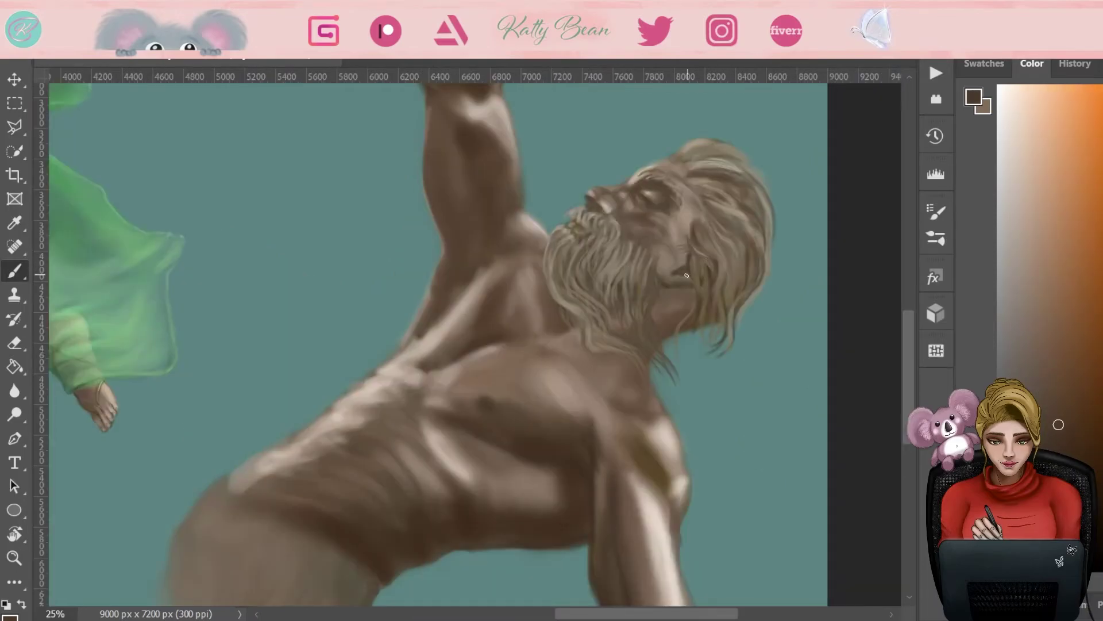
{"action": "left_click", "coordinate": [675, 266], "text": "alt"}
{"action": "left_click", "coordinate": [690, 266], "text": "alt"}
{"action": "left_click", "coordinate": [690, 265], "text": "alt"}
{"action": "left_click", "coordinate": [670, 275], "text": "alt"}
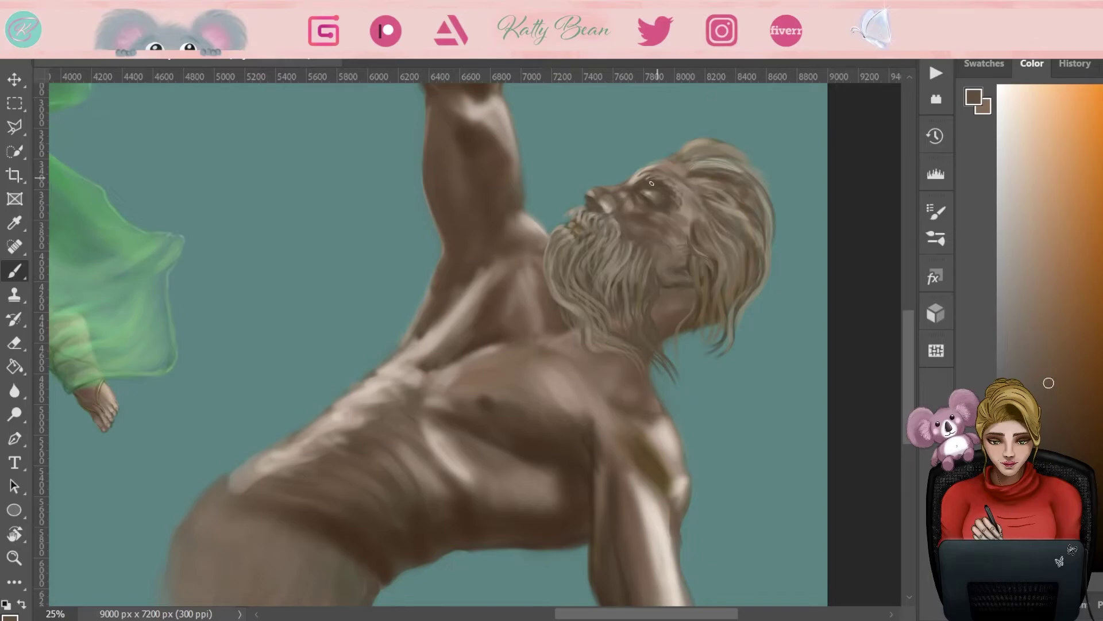
Step: Sharpen Poseidon's facial features with bright highlights on the brow and nose and sampled tones around the eye and lips
{"action": "left_click", "coordinate": [678, 224], "text": "alt"}
{"action": "left_click", "coordinate": [684, 227], "text": "alt"}
{"action": "left_click", "coordinate": [639, 172], "text": "alt"}
{"action": "left_click", "coordinate": [631, 184], "text": "alt"}
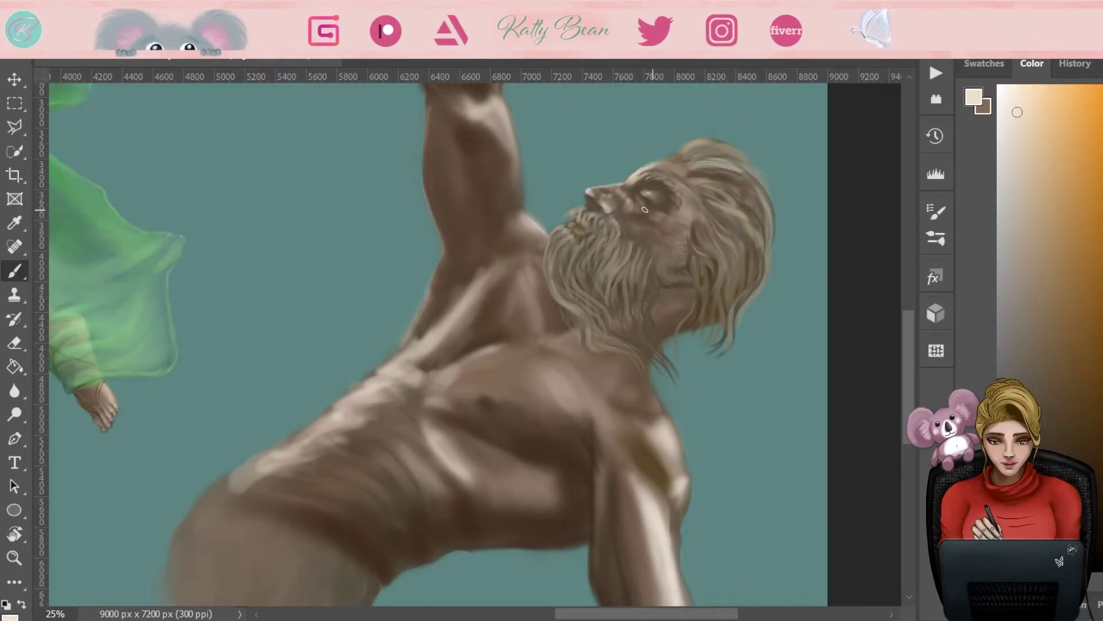
{"action": "left_click", "coordinate": [675, 204], "text": "alt"}
{"action": "left_click", "coordinate": [606, 194], "text": "alt"}
{"action": "left_click", "coordinate": [577, 225], "text": "alt"}
{"action": "left_click", "coordinate": [583, 233], "text": "alt"}
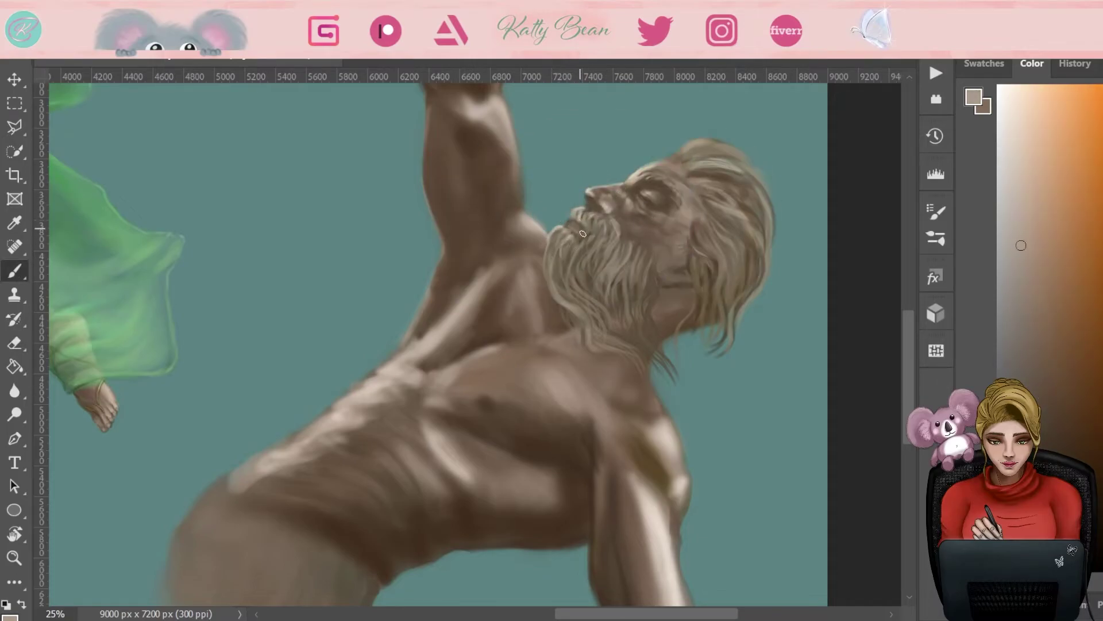
{"action": "left_click", "coordinate": [641, 181], "text": "alt"}
{"action": "left_click", "coordinate": [644, 178], "text": "alt"}
{"action": "left_click", "coordinate": [660, 182], "text": "alt"}
Step: Cover the olive patch on Poseidon's shoulder with brown shading and refine the shoulder and upper chest highlights
{"action": "left_click", "coordinate": [599, 449], "text": "alt"}
{"action": "left_click_drag", "start_coordinate": [755, 405], "coordinate": [660, 236]}
{"action": "left_click", "coordinate": [590, 157], "text": "alt"}
{"action": "mouse_move", "coordinate": [571, 245]}
{"action": "left_mouse_down"}
{"action": "mouse_move", "coordinate": [586, 256]}
{"action": "mouse_move", "coordinate": [597, 325]}
{"action": "mouse_move", "coordinate": [583, 352]}
{"action": "left_mouse_up"}
{"action": "left_click", "coordinate": [594, 313], "text": "alt"}
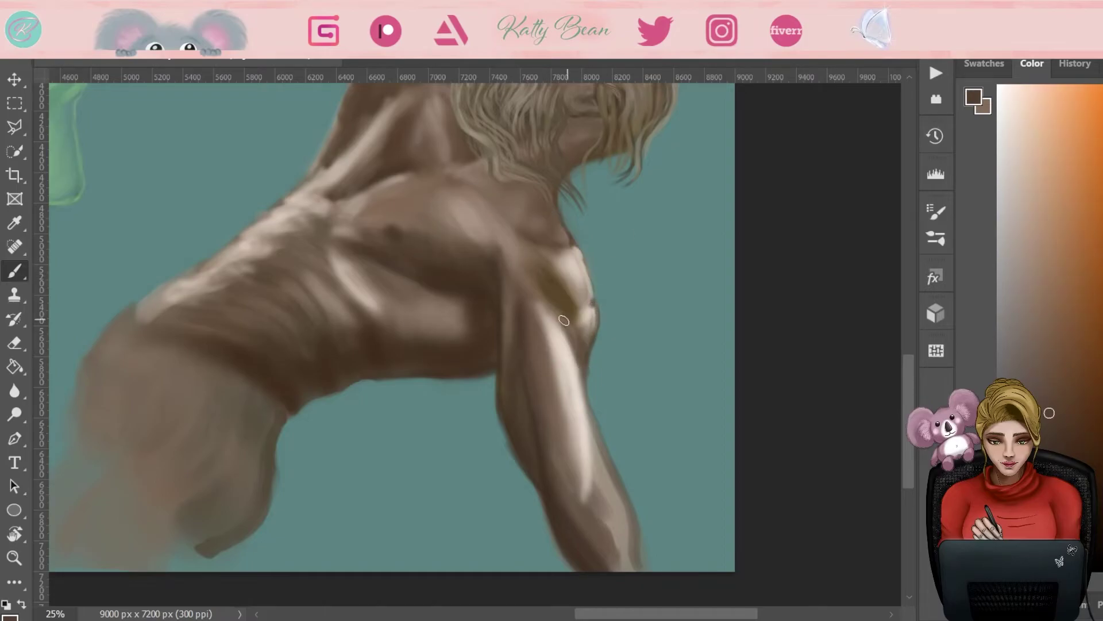
{"action": "left_click", "coordinate": [499, 320], "text": "alt"}
{"action": "mouse_move", "coordinate": [551, 299]}
{"action": "left_mouse_down"}
{"action": "mouse_move", "coordinate": [562, 318]}
{"action": "mouse_move", "coordinate": [583, 310]}
{"action": "left_mouse_up"}
{"action": "left_click", "coordinate": [579, 254], "text": "alt"}
{"action": "mouse_move", "coordinate": [579, 262]}
{"action": "left_mouse_down"}
{"action": "mouse_move", "coordinate": [592, 323]}
{"action": "mouse_move", "coordinate": [503, 317]}
{"action": "mouse_move", "coordinate": [586, 350]}
{"action": "mouse_move", "coordinate": [561, 289]}
{"action": "mouse_move", "coordinate": [567, 253]}
{"action": "mouse_move", "coordinate": [569, 297]}
{"action": "left_mouse_up"}
{"action": "left_click", "coordinate": [508, 308], "text": "alt"}
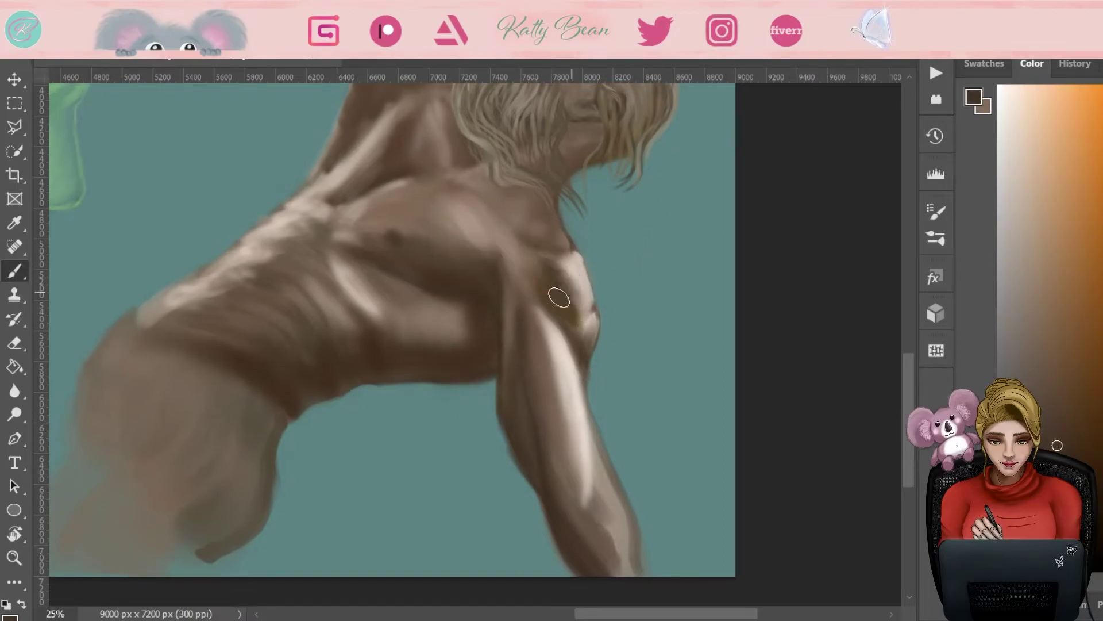
{"action": "left_click", "coordinate": [542, 217], "text": "alt"}
{"action": "mouse_move", "coordinate": [542, 217]}
{"action": "left_mouse_down"}
{"action": "mouse_move", "coordinate": [481, 210]}
{"action": "mouse_move", "coordinate": [480, 253]}
{"action": "mouse_move", "coordinate": [451, 271]}
{"action": "left_mouse_up"}
Step: Deepen the shadows along Poseidon's lowered arm and paint a bright highlight at the elbow
{"action": "key", "text": "e"}
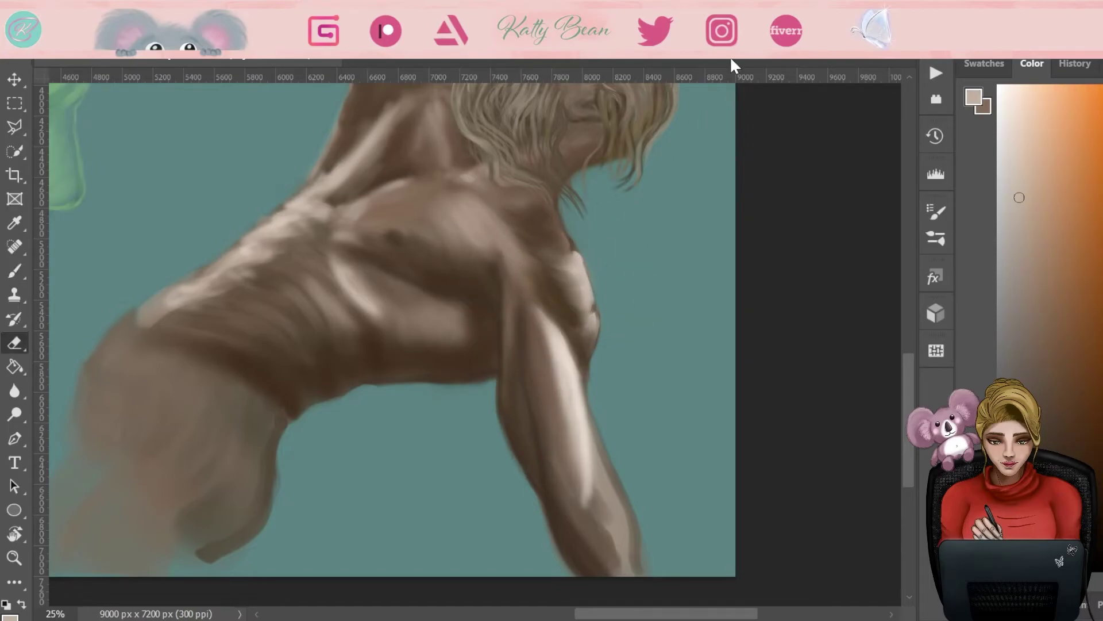
{"action": "key", "text": "b"}
{"action": "left_click", "coordinate": [534, 411], "text": "alt"}
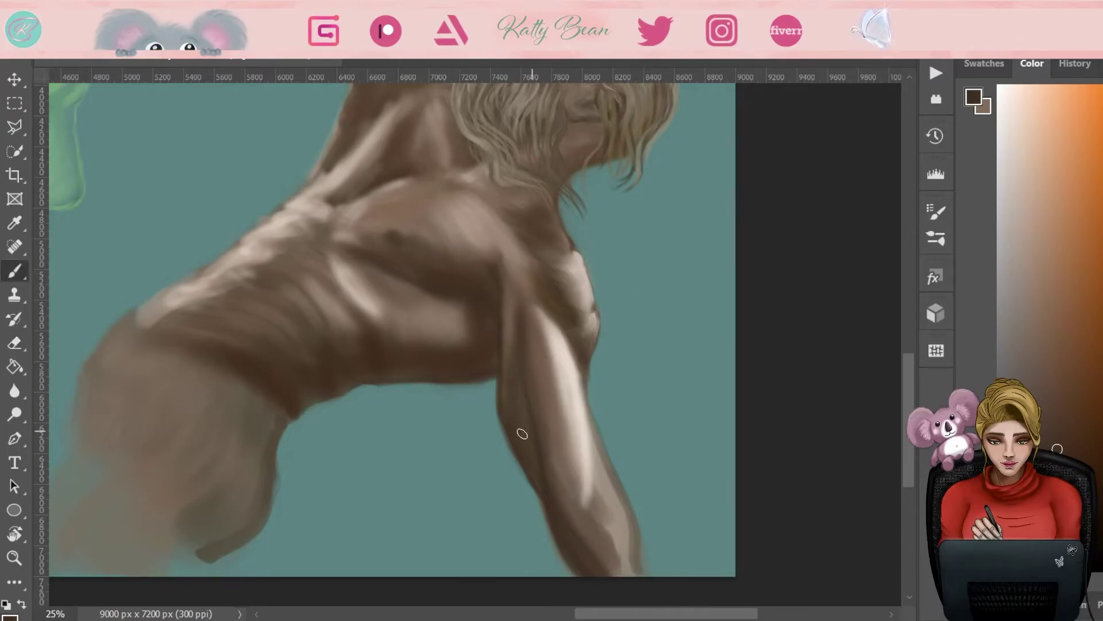
{"action": "mouse_move", "coordinate": [530, 471]}
{"action": "left_mouse_down"}
{"action": "mouse_move", "coordinate": [540, 419]}
{"action": "mouse_move", "coordinate": [595, 503]}
{"action": "mouse_move", "coordinate": [597, 552]}
{"action": "left_mouse_up"}
{"action": "left_click", "coordinate": [584, 499], "text": "alt"}
{"action": "left_click_drag", "start_coordinate": [583, 499], "coordinate": [570, 485]}
{"action": "mouse_move", "coordinate": [559, 332]}
{"action": "left_mouse_down"}
{"action": "mouse_move", "coordinate": [537, 360]}
{"action": "mouse_move", "coordinate": [562, 427]}
{"action": "mouse_move", "coordinate": [553, 364]}
{"action": "mouse_move", "coordinate": [597, 526]}
{"action": "mouse_move", "coordinate": [542, 396]}
{"action": "mouse_move", "coordinate": [502, 339]}
{"action": "left_mouse_up"}
{"action": "left_click", "coordinate": [605, 511], "text": "alt"}
{"action": "left_click", "coordinate": [543, 440], "text": "alt"}
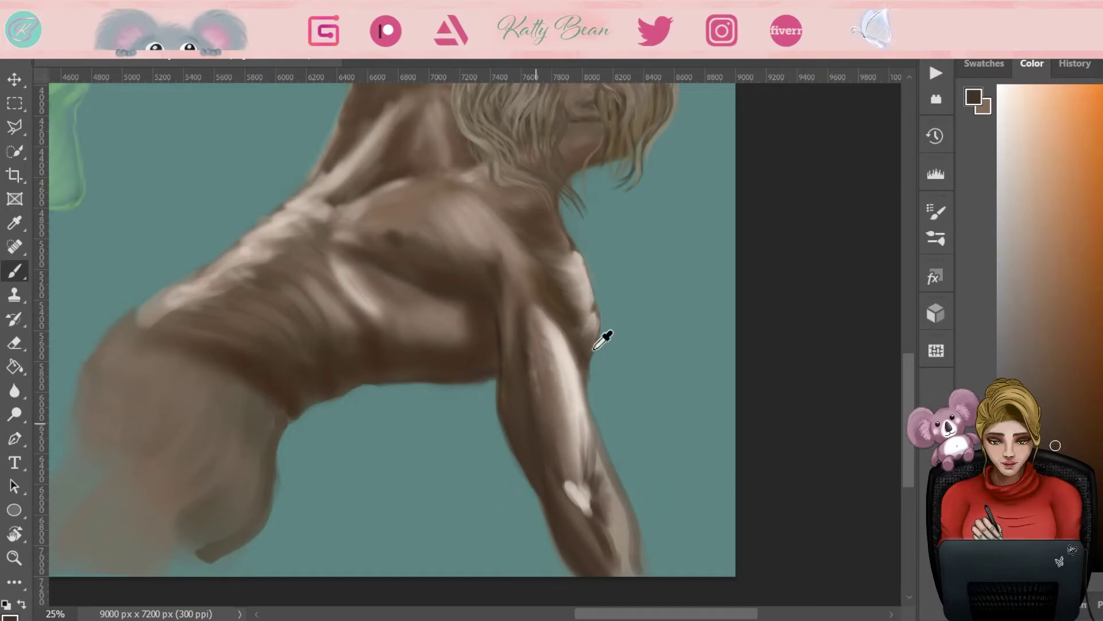
{"action": "mouse_move", "coordinate": [550, 437]}
{"action": "left_mouse_down"}
{"action": "mouse_move", "coordinate": [530, 305]}
{"action": "mouse_move", "coordinate": [585, 365]}
{"action": "left_mouse_up"}
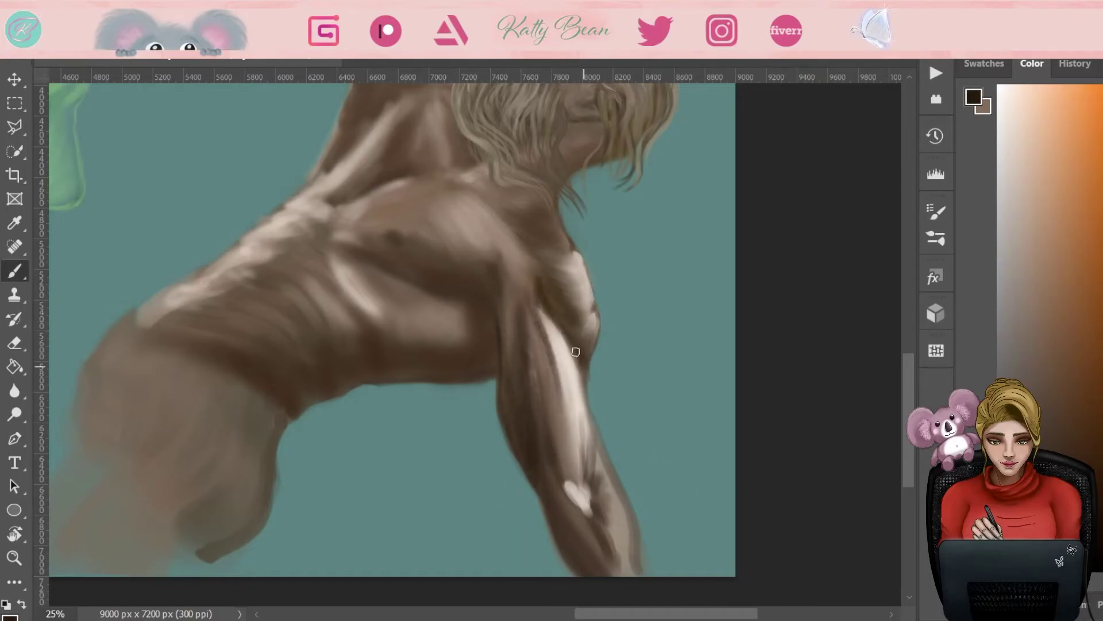
Step: Define the muscles of Poseidon's lowered arm and forearm with dark strokes and light highlights, undoing an unwanted stroke
{"action": "mouse_move", "coordinate": [476, 307]}
{"action": "left_mouse_down"}
{"action": "mouse_move", "coordinate": [485, 323]}
{"action": "mouse_move", "coordinate": [398, 213]}
{"action": "left_mouse_up"}
{"action": "left_click", "coordinate": [520, 412], "text": "alt"}
{"action": "left_click", "coordinate": [540, 447], "text": "alt"}
{"action": "mouse_move", "coordinate": [540, 447]}
{"action": "left_mouse_down"}
{"action": "mouse_move", "coordinate": [498, 367]}
{"action": "mouse_move", "coordinate": [485, 278]}
{"action": "mouse_move", "coordinate": [517, 460]}
{"action": "mouse_move", "coordinate": [552, 394]}
{"action": "mouse_move", "coordinate": [540, 428]}
{"action": "mouse_move", "coordinate": [532, 310]}
{"action": "mouse_move", "coordinate": [576, 431]}
{"action": "mouse_move", "coordinate": [542, 467]}
{"action": "mouse_move", "coordinate": [437, 332]}
{"action": "left_mouse_up"}
{"action": "key", "text": "ctrl+z"}
{"action": "left_click", "coordinate": [520, 413], "text": "alt"}
{"action": "left_click", "coordinate": [540, 427], "text": "alt"}
{"action": "left_click", "coordinate": [554, 446], "text": "alt"}
{"action": "mouse_move", "coordinate": [483, 276]}
{"action": "left_mouse_down"}
{"action": "mouse_move", "coordinate": [481, 240]}
{"action": "mouse_move", "coordinate": [526, 366]}
{"action": "left_mouse_up"}
{"action": "left_click", "coordinate": [505, 404], "text": "alt"}
{"action": "left_click_drag", "start_coordinate": [526, 446], "coordinate": [546, 486]}
{"action": "left_click_drag", "start_coordinate": [486, 311], "coordinate": [482, 241]}
{"action": "mouse_move", "coordinate": [617, 211]}
{"action": "left_mouse_down"}
{"action": "mouse_move", "coordinate": [694, 361]}
{"action": "mouse_move", "coordinate": [686, 190]}
{"action": "left_mouse_up"}
Step: Shift the figure of Poseidon to warmer colours, with redder brown skin and blonder hair and beard
{"action": "key", "text": "z"}
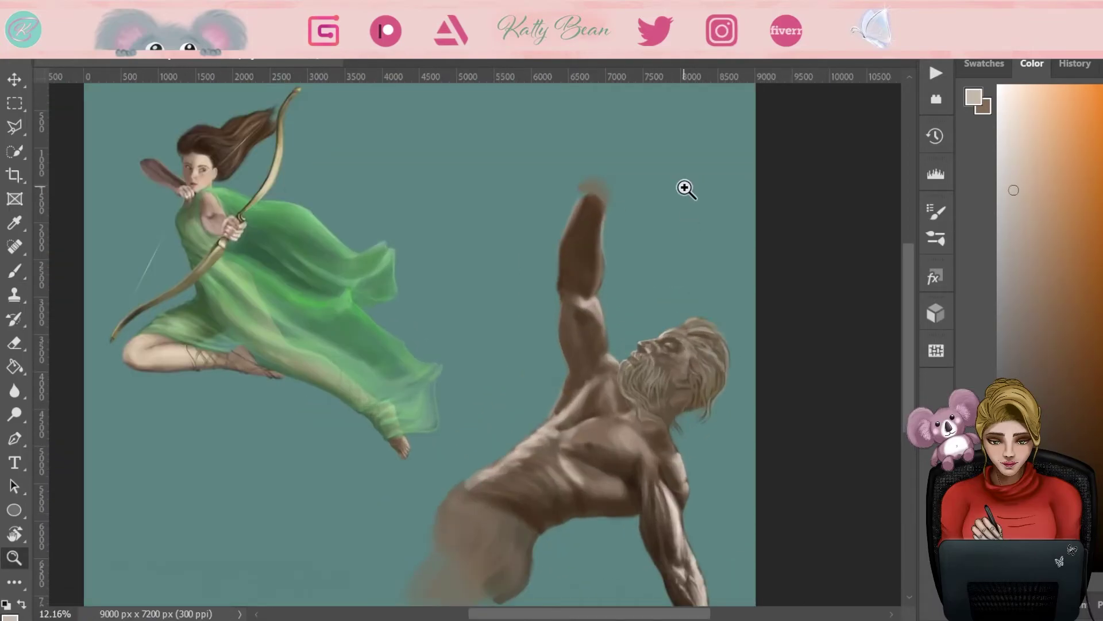
{"action": "key", "text": "i"}
{"action": "key", "text": "ctrl+z"}
{"action": "key", "text": "ctrl+z"}
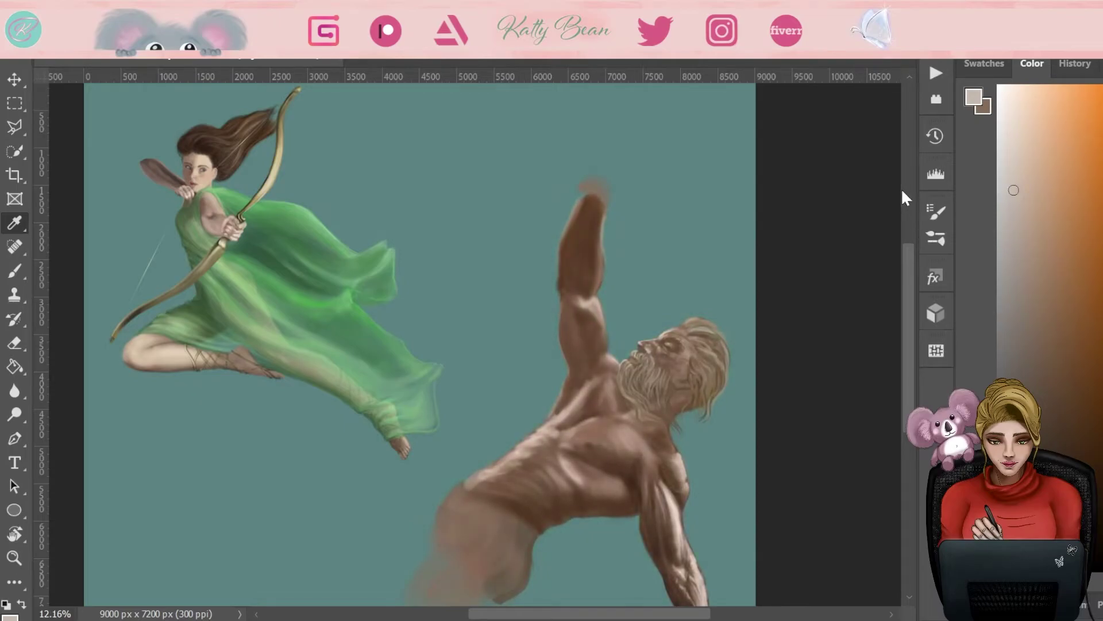
{"action": "key", "text": "ctrl+z"}
{"action": "key", "text": "z"}
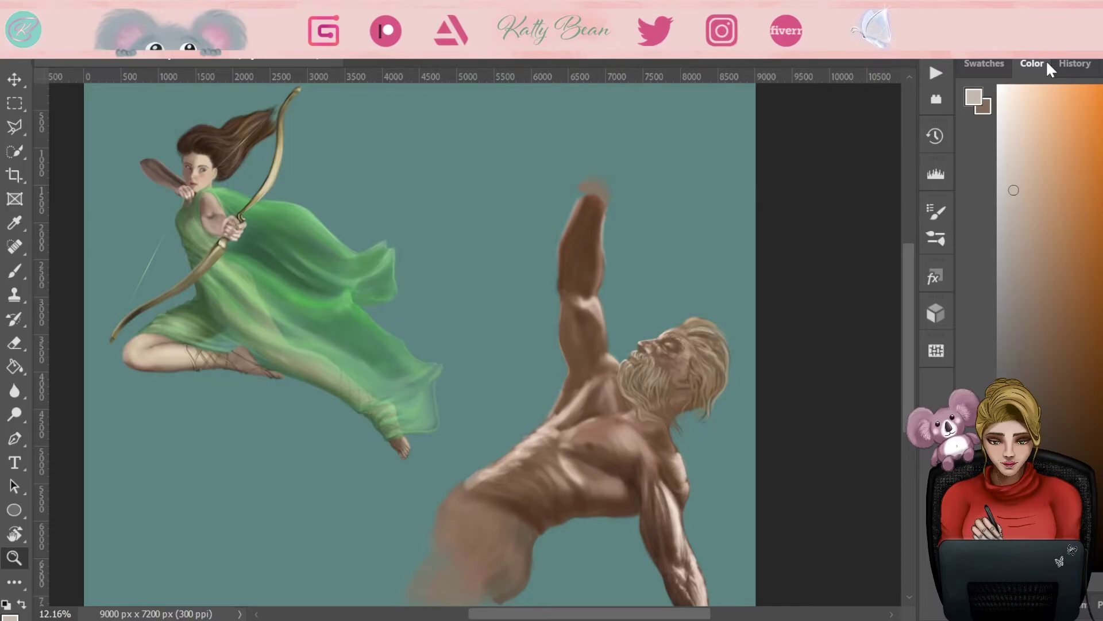
Step: Deepen the dark brown shading on the shoulder of Poseidon's lowered arm and along the upper part of his raised arm
{"action": "left_click", "coordinate": [721, 450]}
{"action": "left_click", "coordinate": [707, 471]}
{"action": "key", "text": "b"}
{"action": "left_click", "coordinate": [672, 510], "text": "alt"}
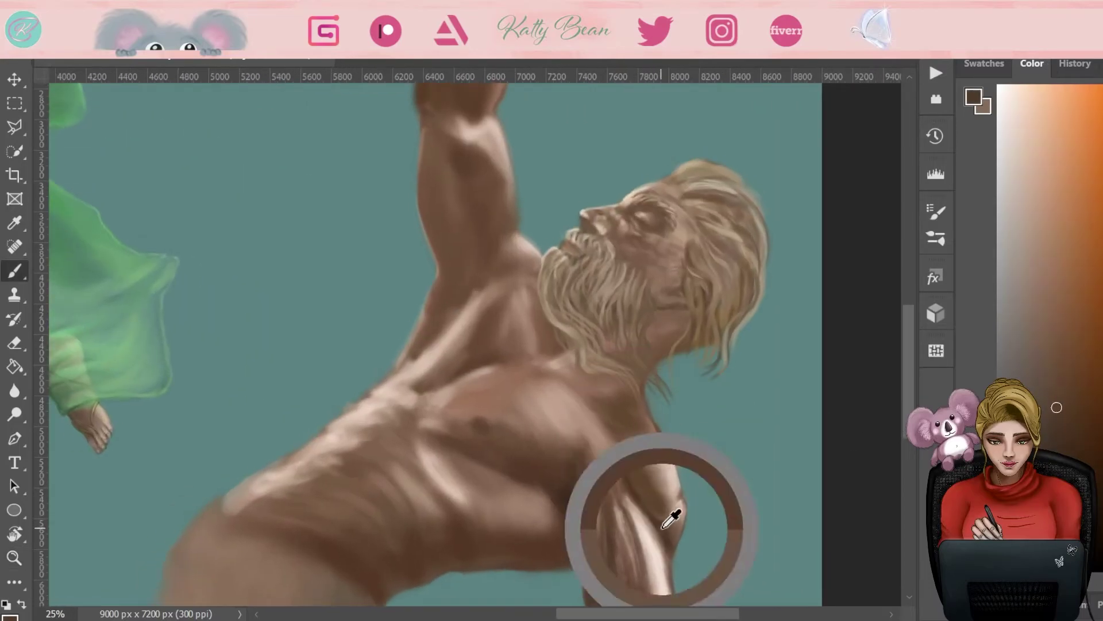
{"action": "left_click_drag", "start_coordinate": [669, 482], "coordinate": [667, 446]}
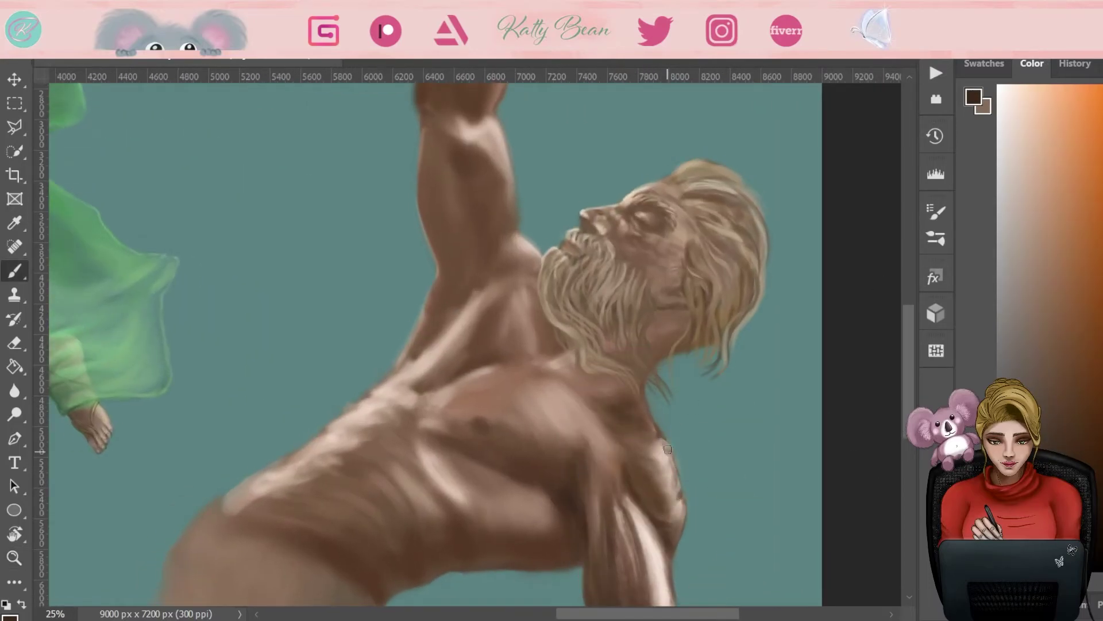
{"action": "left_click_drag", "start_coordinate": [475, 196], "coordinate": [456, 274]}
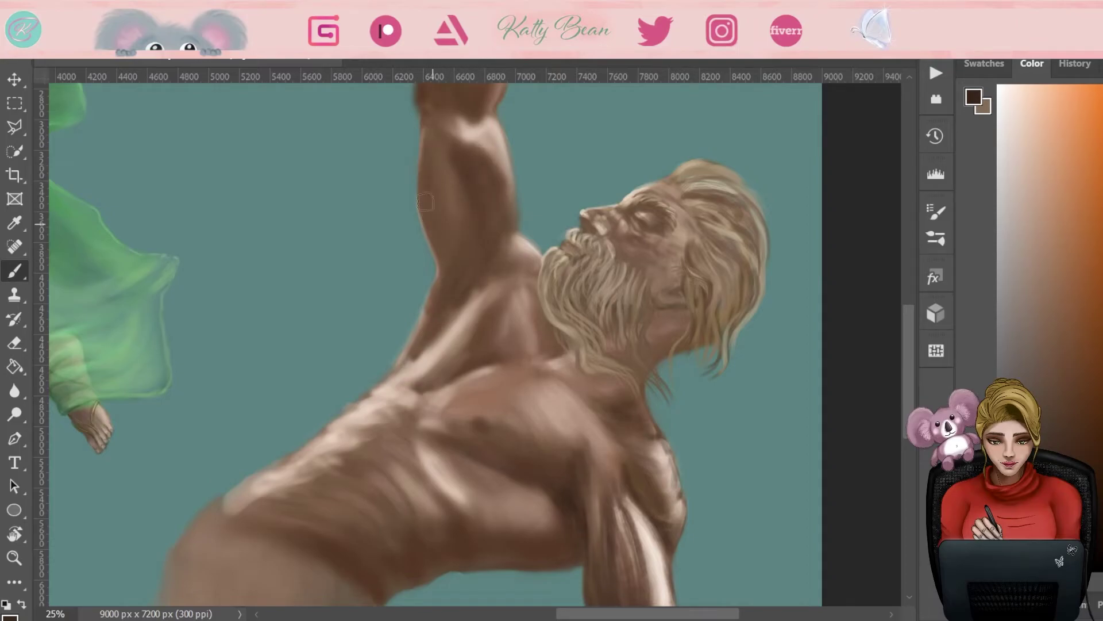
Step: Define the ribs on the side of Poseidon's torso with pale highlights and dark brown shadows between them
{"action": "left_click", "coordinate": [446, 341], "text": "alt"}
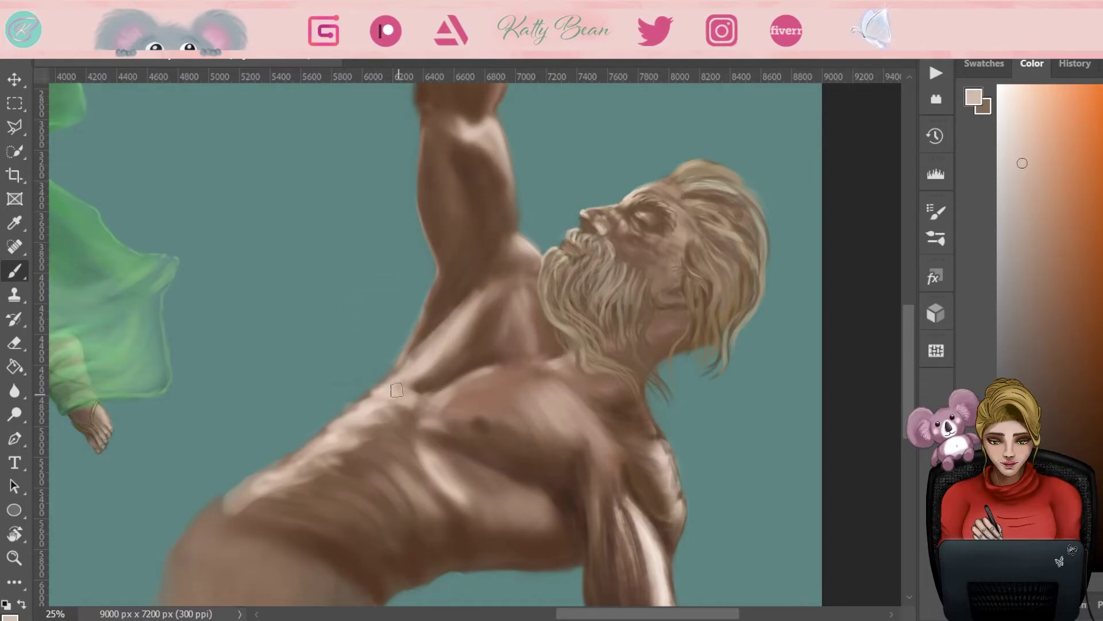
{"action": "left_click", "coordinate": [452, 467], "text": "alt"}
{"action": "mouse_move", "coordinate": [452, 467]}
{"action": "left_mouse_down"}
{"action": "mouse_move", "coordinate": [433, 433]}
{"action": "mouse_move", "coordinate": [552, 493]}
{"action": "mouse_move", "coordinate": [493, 510]}
{"action": "left_mouse_up"}
{"action": "left_click", "coordinate": [425, 460], "text": "alt"}
{"action": "left_click", "coordinate": [423, 495], "text": "alt"}
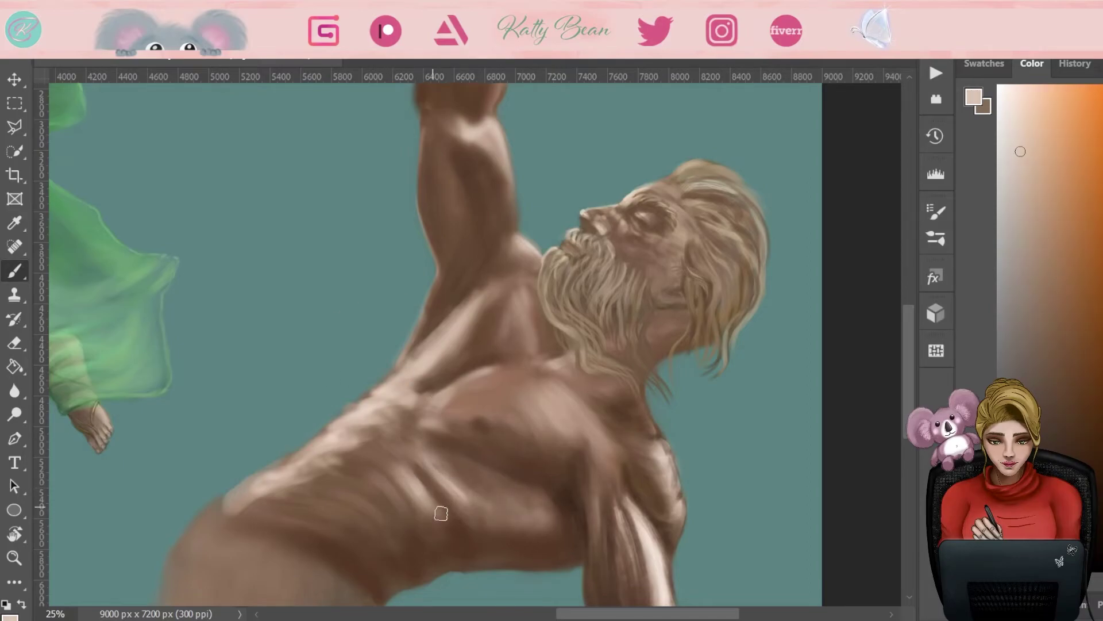
{"action": "left_click", "coordinate": [562, 493], "text": "alt"}
{"action": "key", "text": "bracketright"}
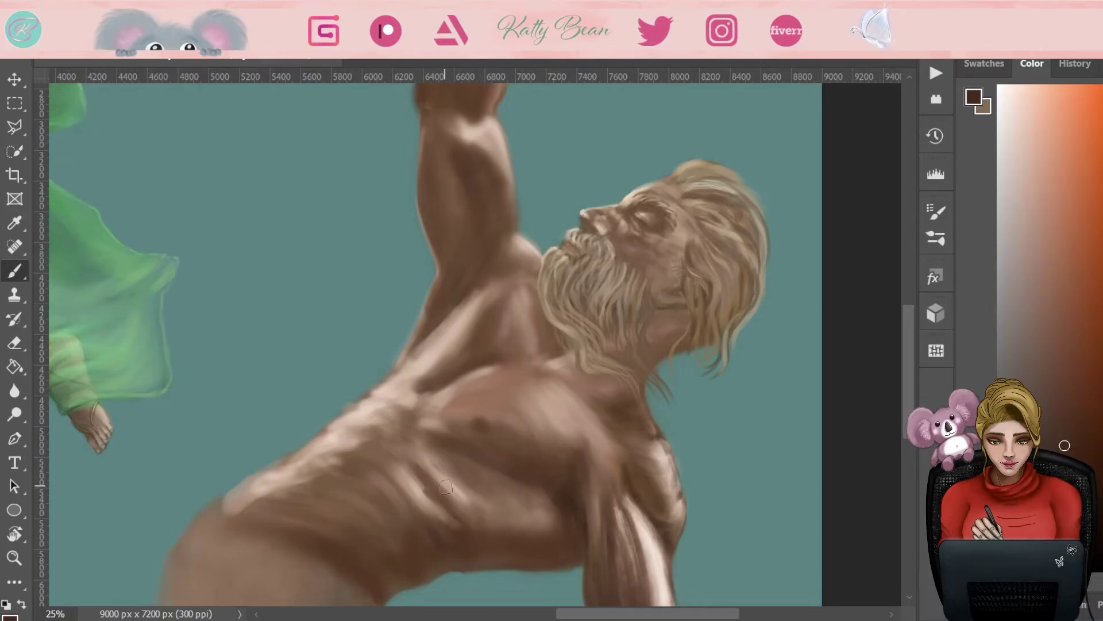
Step: Blend Poseidon's upper chest with reddish brown tones and darken the shading under the chest and along the waist
{"action": "left_click", "coordinate": [532, 357], "text": "alt"}
{"action": "left_click", "coordinate": [524, 375], "text": "alt"}
{"action": "left_click", "coordinate": [506, 396], "text": "alt"}
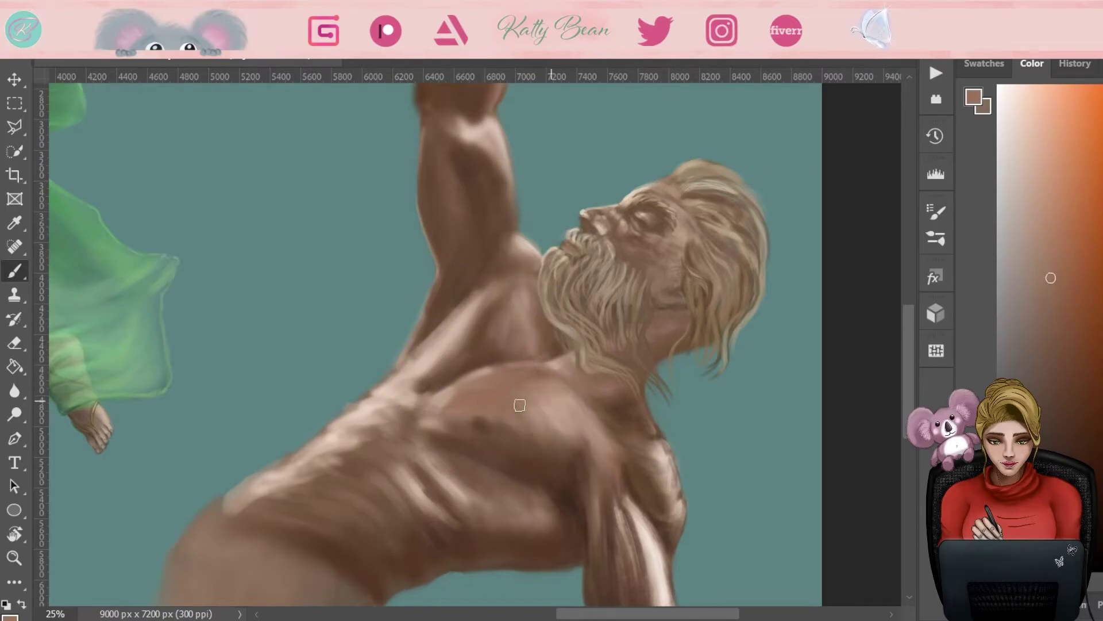
{"action": "left_click_drag", "start_coordinate": [564, 504], "coordinate": [567, 504]}
{"action": "left_click", "coordinate": [438, 556], "text": "alt"}
{"action": "key", "text": "ctrl+0"}
Step: Paint light edge highlights along the forearm of Poseidon's raised arm and around its elbow
{"action": "key", "text": "e"}
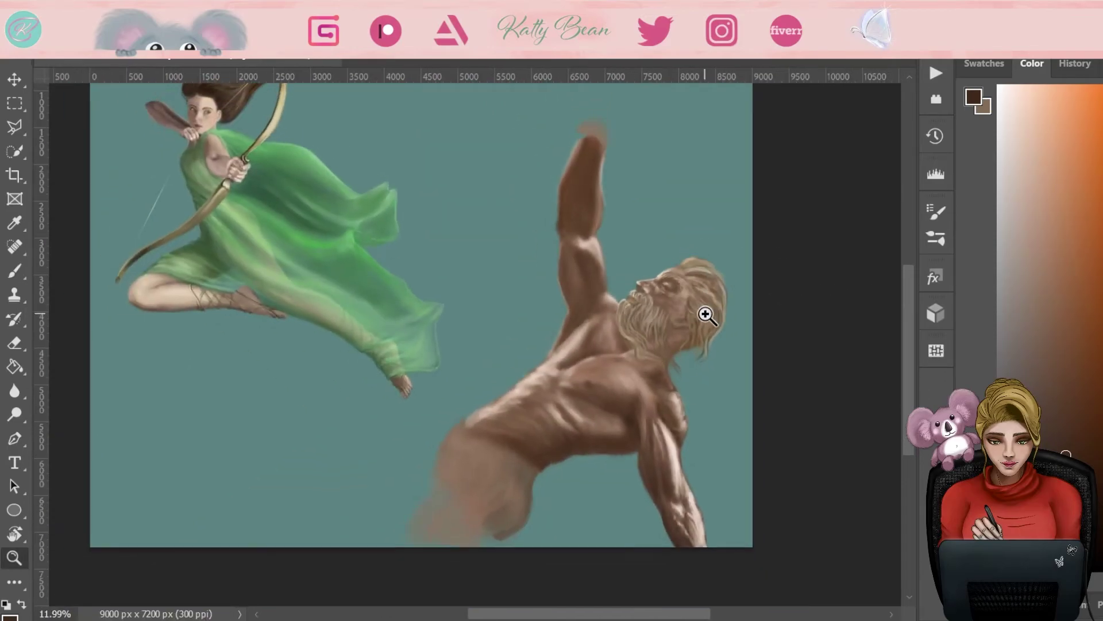
{"action": "scroll", "coordinate": [705, 313], "scroll_direction": "up", "scroll_amount": 3}
{"action": "scroll", "coordinate": [884, 190], "scroll_direction": "up", "scroll_amount": 5}
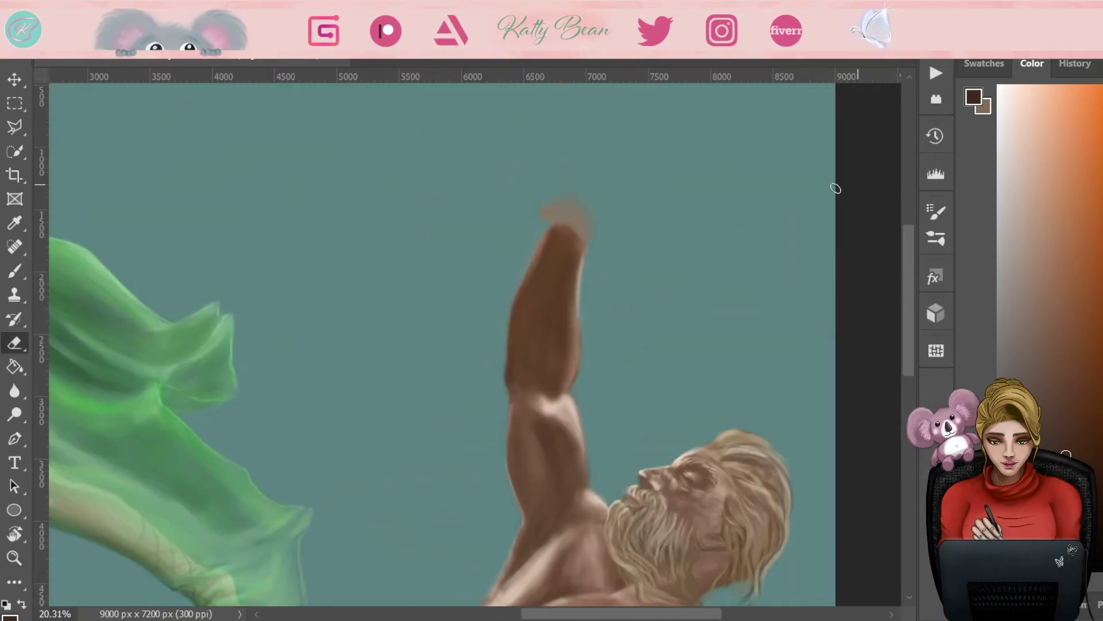
{"action": "key", "text": "b"}
{"action": "left_click", "coordinate": [570, 353], "text": "alt"}
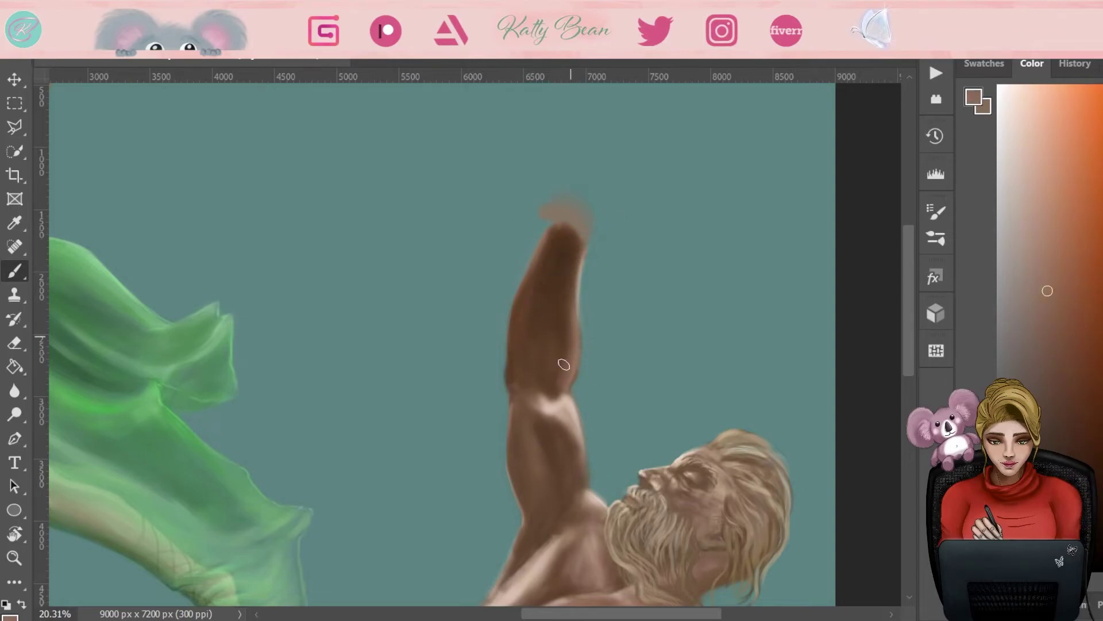
{"action": "key", "text": "ctrl+plus"}
{"action": "left_click_drag", "start_coordinate": [627, 360], "coordinate": [632, 343]}
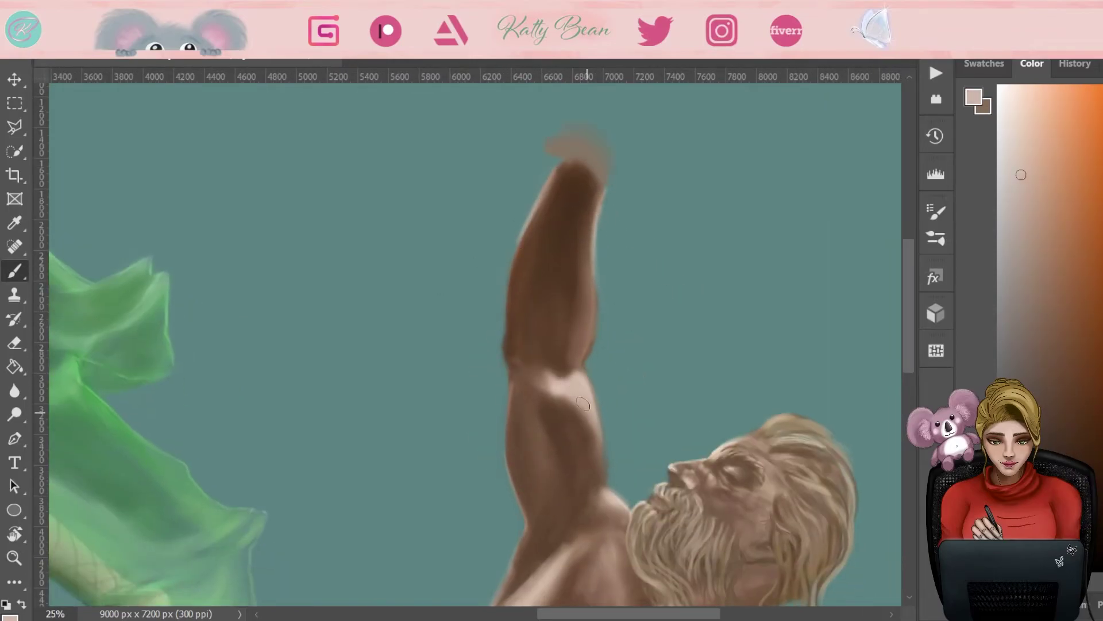
Step: Deepen the dark brown muscle shadows on Poseidon's raised upper arm and clean its outer edge
{"action": "left_click", "coordinate": [562, 406], "text": "alt"}
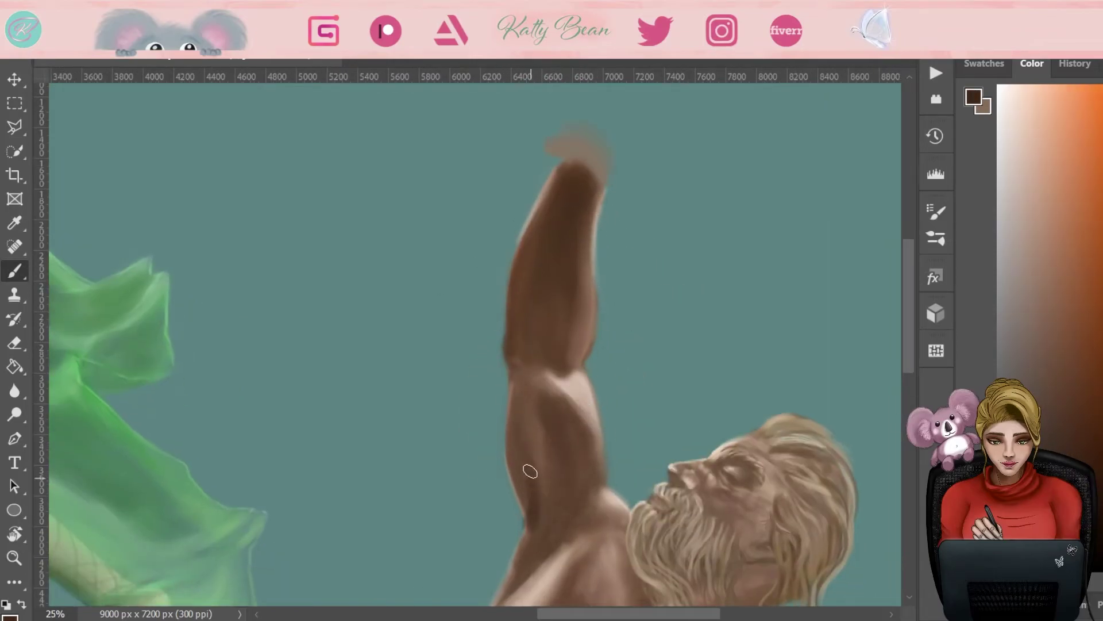
{"action": "scroll", "coordinate": [512, 483], "scroll_direction": "up", "scroll_amount": 3}
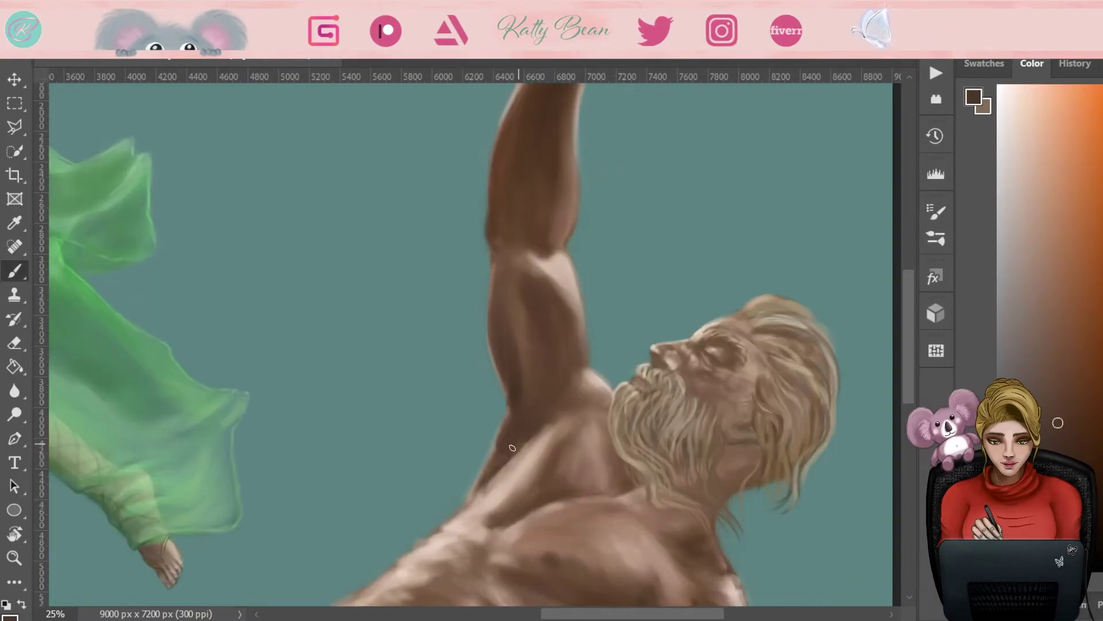
{"action": "key", "text": "e"}
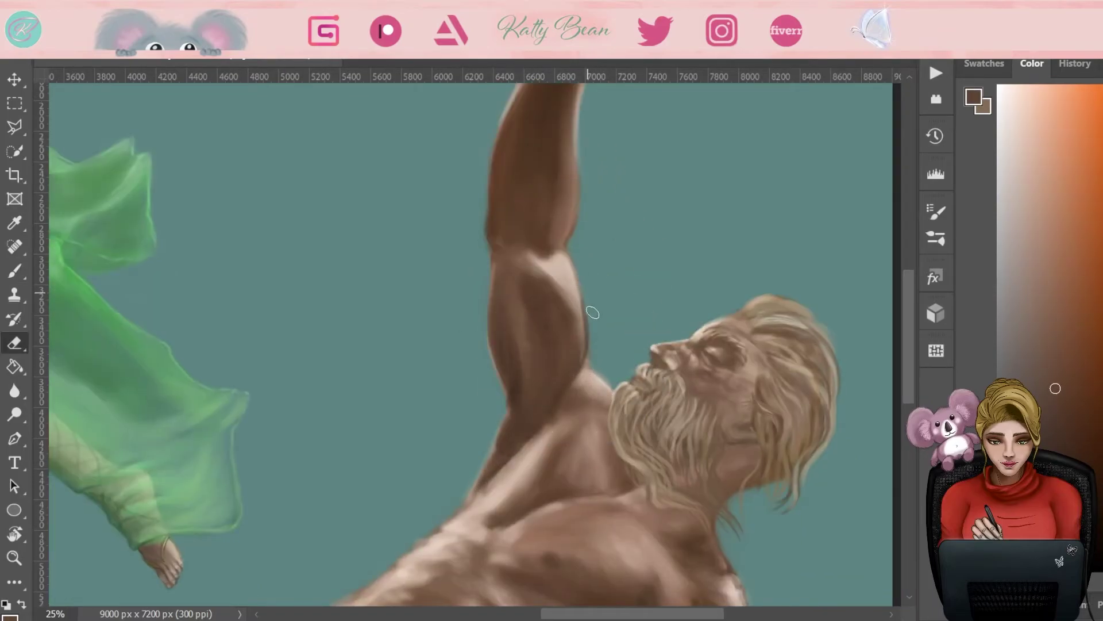
{"action": "key", "text": "b"}
{"action": "left_click", "coordinate": [537, 387], "text": "alt"}
{"action": "scroll", "coordinate": [562, 301], "scroll_direction": "up", "scroll_amount": 5}
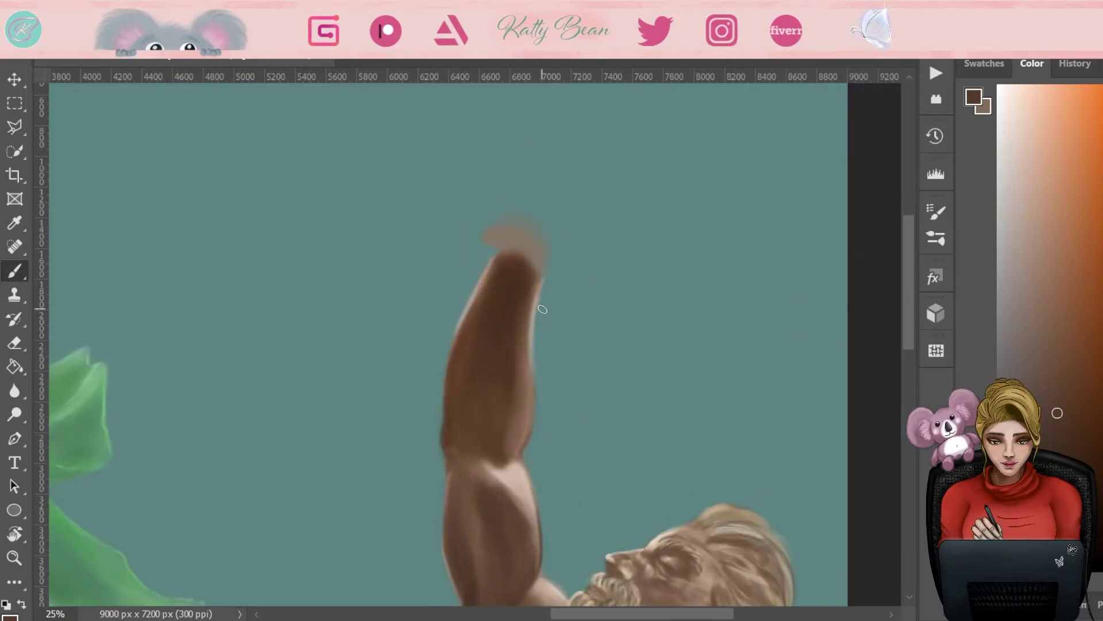
Step: Block in the fingers and outline of Poseidon's raised hand in brown above the wrist, with light finger highlights
{"action": "scroll", "coordinate": [537, 223], "scroll_direction": "down", "scroll_amount": 2}
{"action": "left_click", "coordinate": [493, 319], "text": "alt"}
{"action": "mouse_move", "coordinate": [501, 275]}
{"action": "left_mouse_down"}
{"action": "mouse_move", "coordinate": [505, 242]}
{"action": "mouse_move", "coordinate": [485, 252]}
{"action": "left_mouse_up"}
{"action": "left_click", "coordinate": [487, 292]}
{"action": "left_click", "coordinate": [476, 300], "text": "alt"}
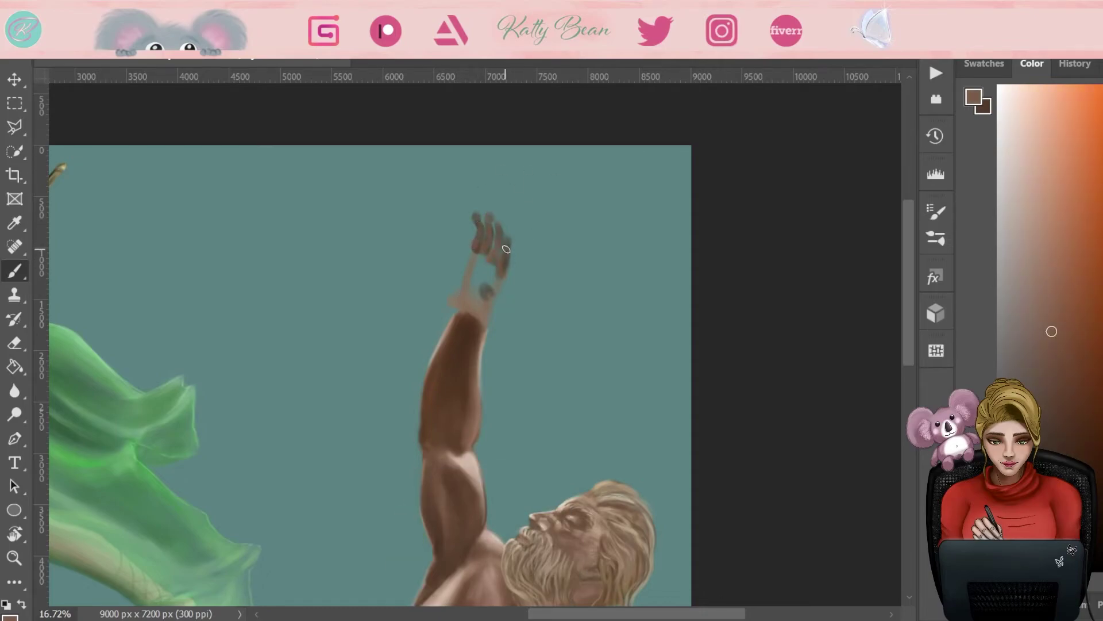
{"action": "left_click", "coordinate": [476, 213], "text": "alt"}
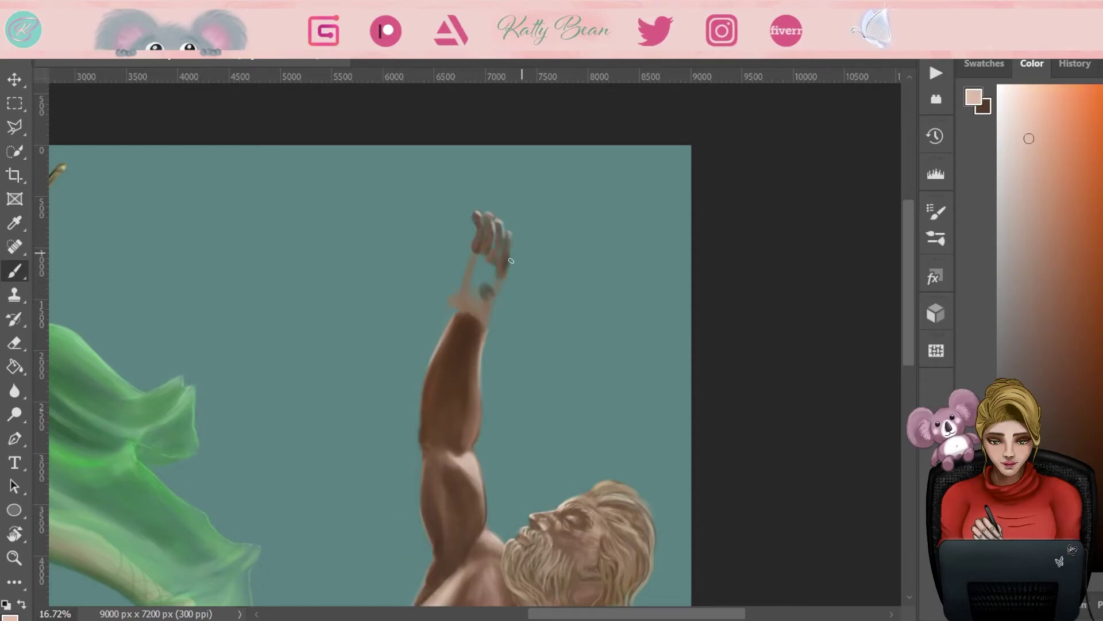
Step: Reshape the fingers of the raised hand, paint the thumb with a highlight, and fill the palm with skin tones
{"action": "left_click", "coordinate": [485, 257], "text": "alt"}
{"action": "left_click", "coordinate": [487, 296]}
{"action": "left_click", "coordinate": [486, 292], "text": "alt"}
{"action": "left_click_drag", "start_coordinate": [477, 227], "coordinate": [489, 270]}
{"action": "left_click", "coordinate": [473, 302], "text": "alt"}
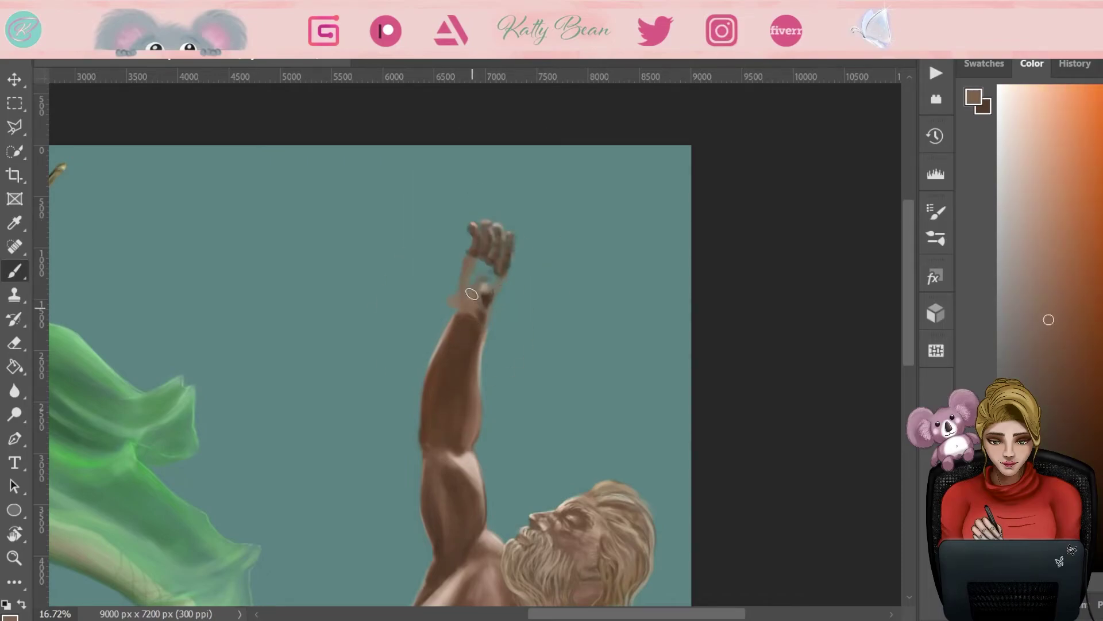
{"action": "left_click", "coordinate": [492, 283], "text": "alt"}
{"action": "key", "text": "b"}
{"action": "left_click", "coordinate": [473, 284], "text": "alt"}
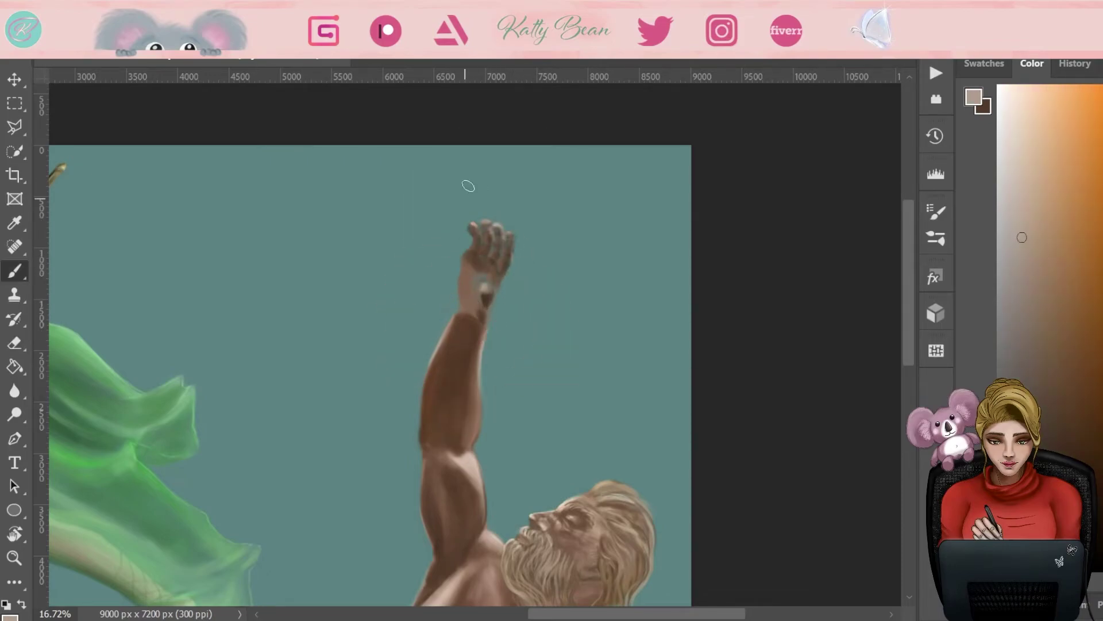
Step: Shade the palm and wrist of the raised hand with dark and mid brown tones sampled from the skin
{"action": "left_click", "coordinate": [458, 313], "text": "alt"}
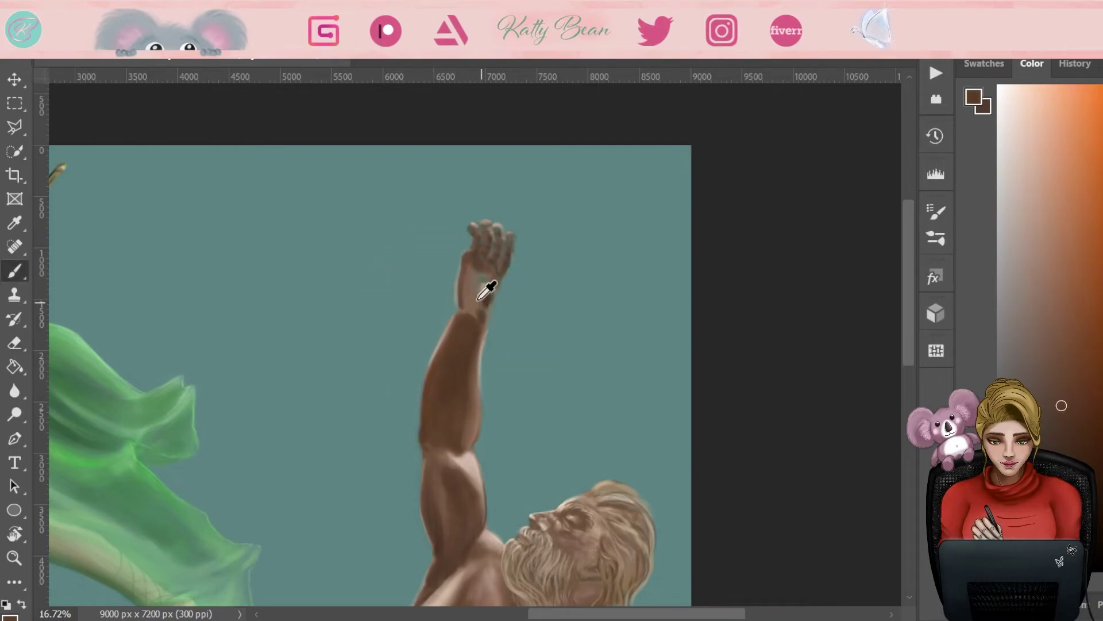
{"action": "left_click", "coordinate": [465, 272], "text": "alt"}
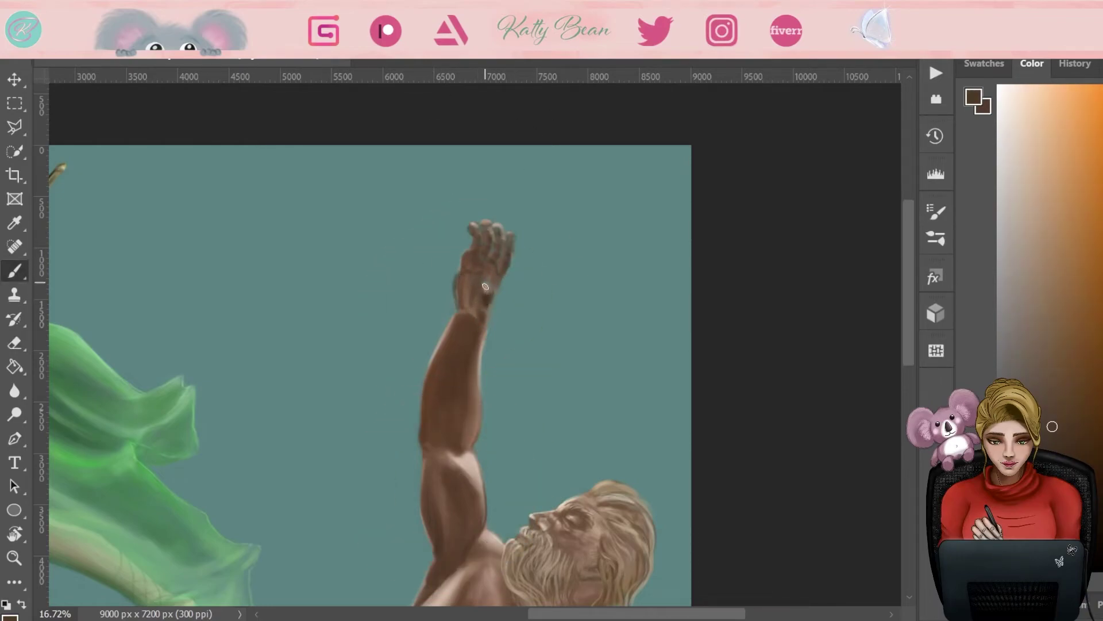
{"action": "left_click", "coordinate": [473, 275], "text": "alt"}
{"action": "left_click", "coordinate": [469, 315], "text": "alt"}
{"action": "left_click", "coordinate": [492, 289], "text": "alt"}
{"action": "left_click", "coordinate": [451, 305], "text": "alt"}
{"action": "left_click", "coordinate": [469, 251], "text": "alt"}
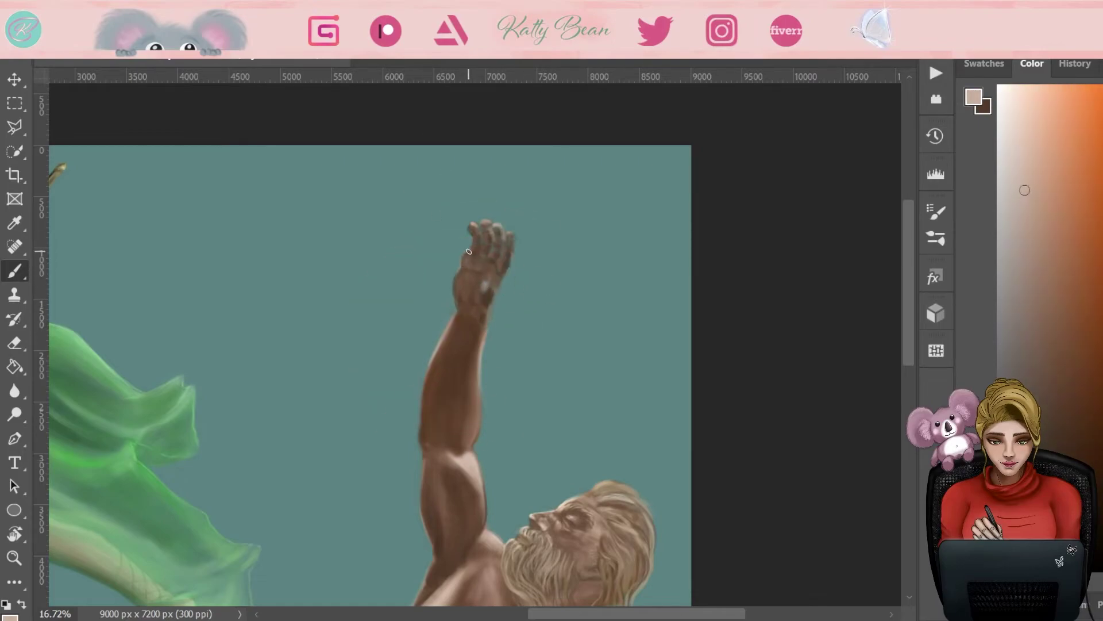
Step: Clean up the outer edge of the raised hand and refine the shading around the thumb and palm
{"action": "left_click", "coordinate": [460, 301], "text": "alt"}
{"action": "key", "text": "e"}
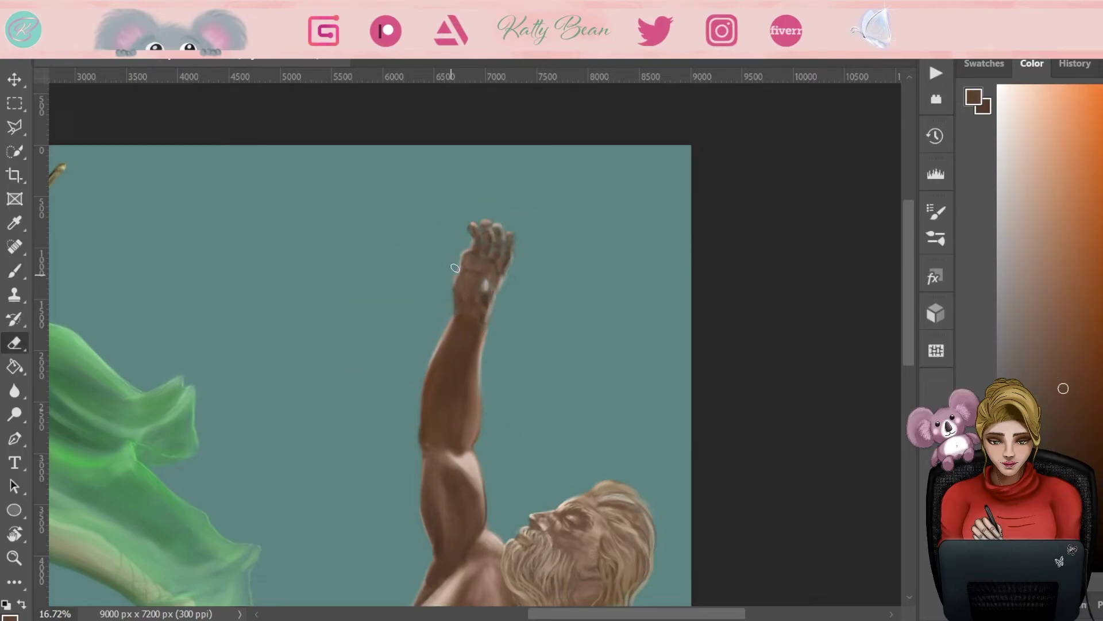
{"action": "key", "text": "b"}
{"action": "left_click", "coordinate": [482, 310], "text": "alt"}
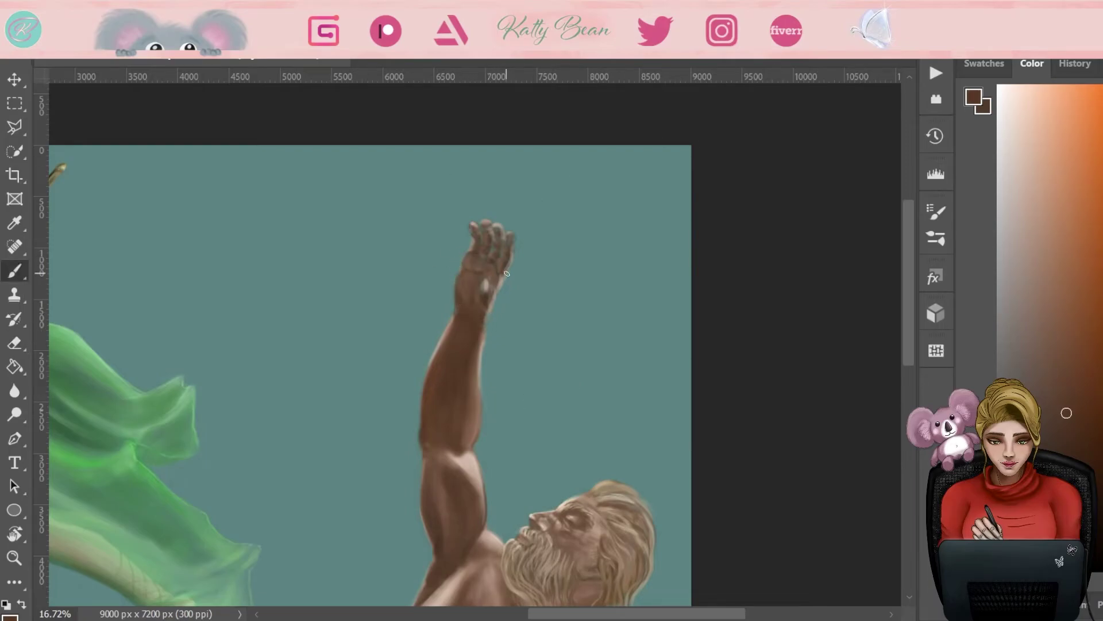
Step: Add a golden shaft diagonally across Poseidon's raised hand and paint light and dark olive spiral bands along it
{"action": "scroll", "coordinate": [504, 278], "scroll_direction": "down", "scroll_amount": 5}
{"action": "key", "text": "Return"}
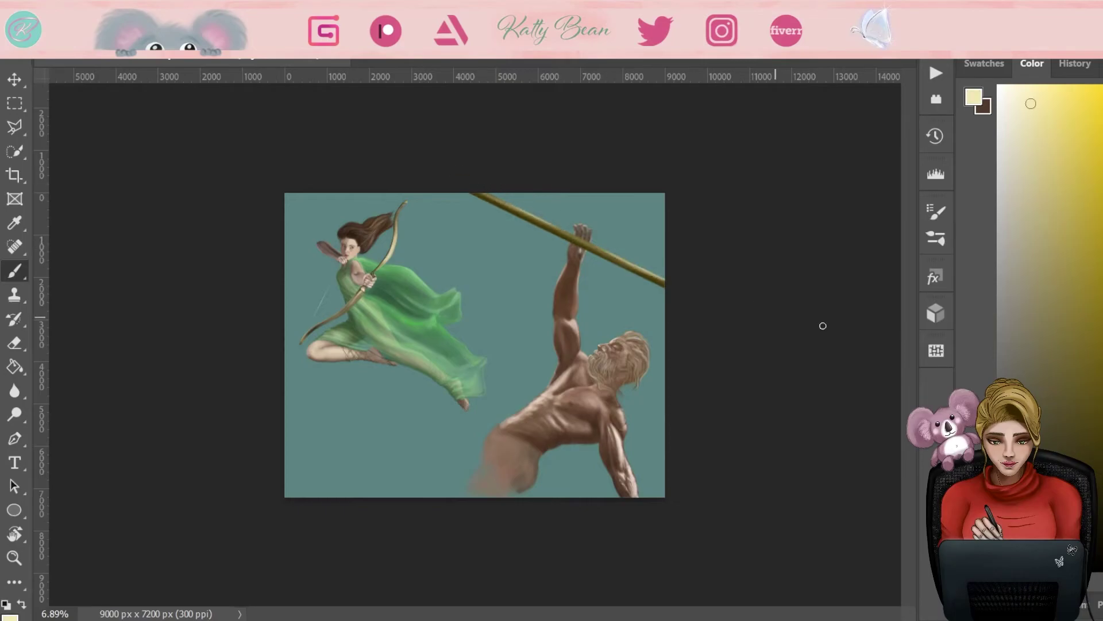
{"action": "scroll", "coordinate": [475, 347], "scroll_direction": "up", "scroll_amount": 2}
{"action": "left_click", "coordinate": [983, 63]}
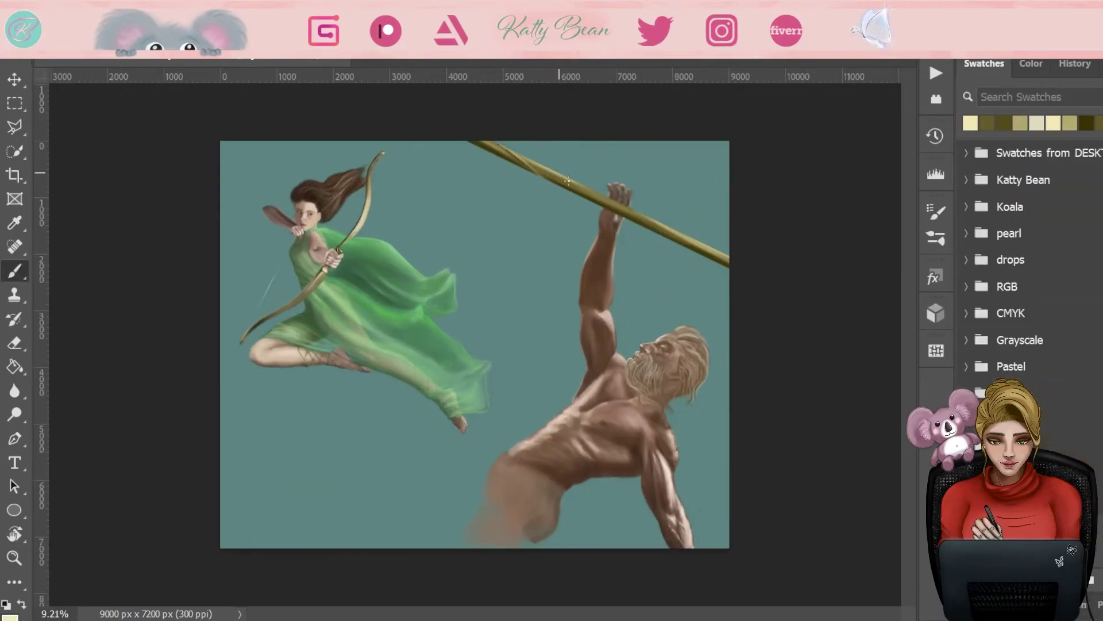
{"action": "left_click", "coordinate": [574, 177], "text": "alt"}
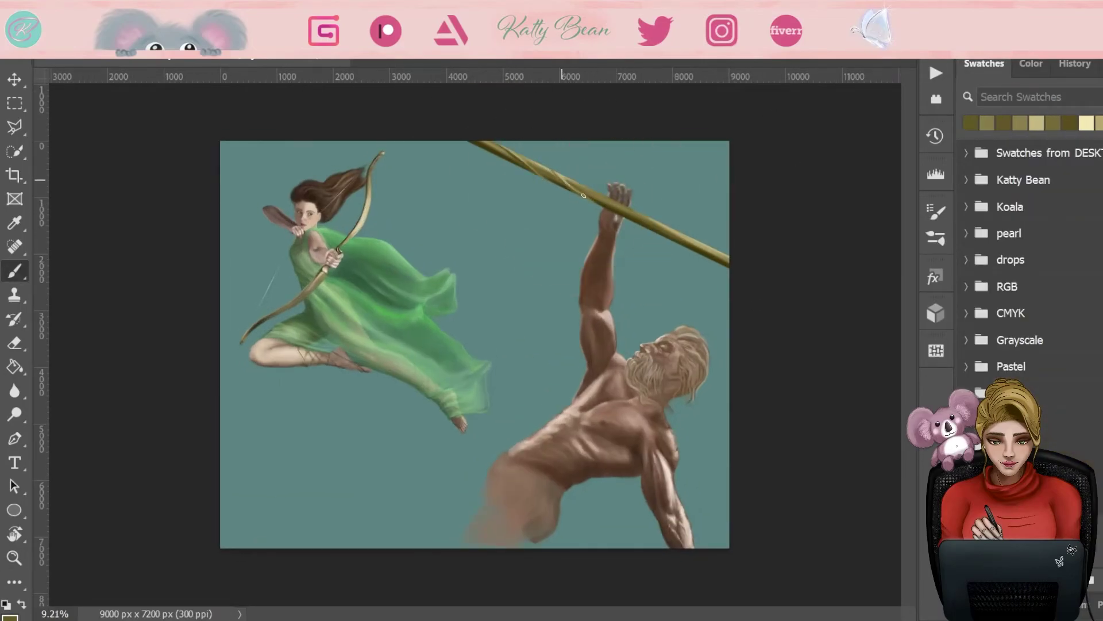
{"action": "left_click_drag", "start_coordinate": [638, 216], "coordinate": [702, 247]}
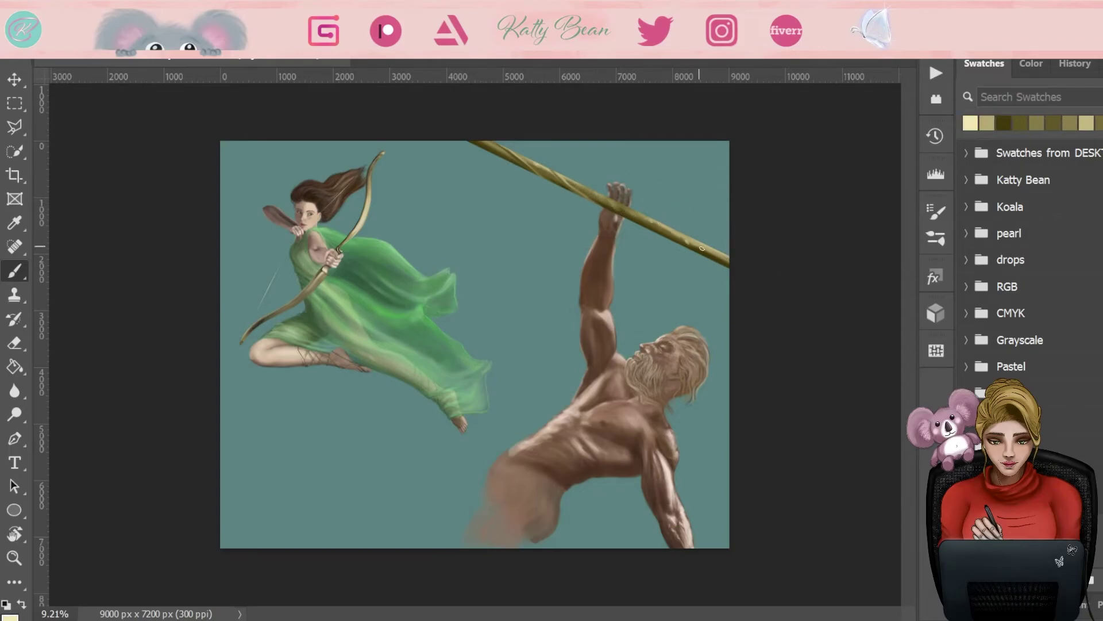
{"action": "left_click", "coordinate": [602, 197], "text": "alt"}
{"action": "left_click_drag", "start_coordinate": [649, 214], "coordinate": [661, 222]}
{"action": "left_click", "coordinate": [600, 209], "text": "alt"}
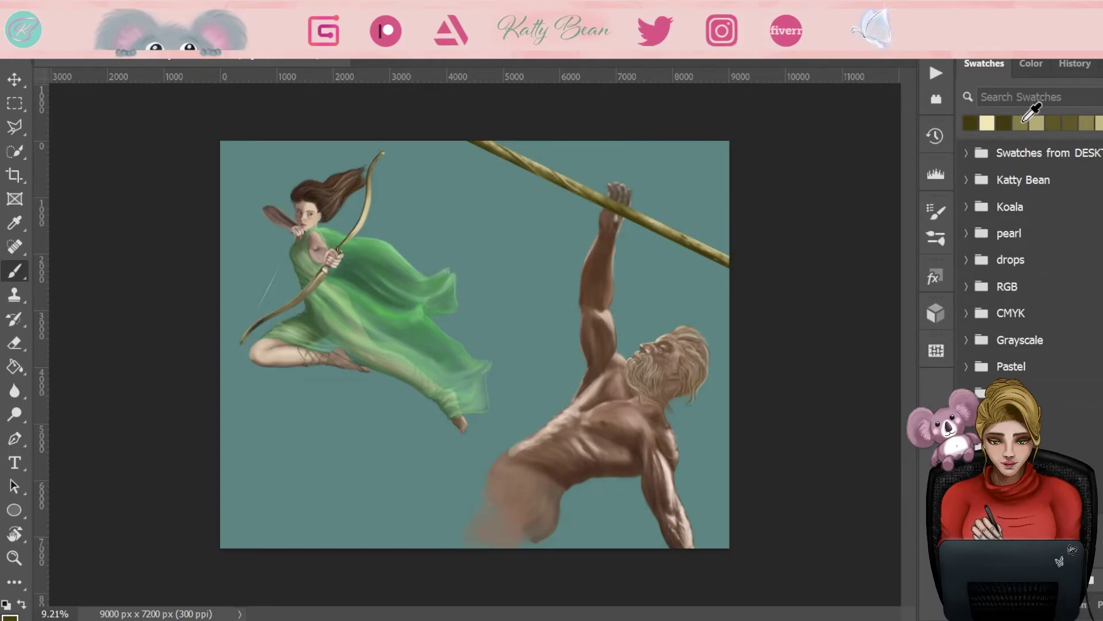
Step: Merge the clipped spiral detail layer, Layer 17, with the golden shaft layer beneath it, Layer 16
{"action": "scroll", "coordinate": [729, 210], "scroll_direction": "up", "scroll_amount": 3}
{"action": "key", "text": "F7"}
{"action": "key", "text": "alt+bracketright"}
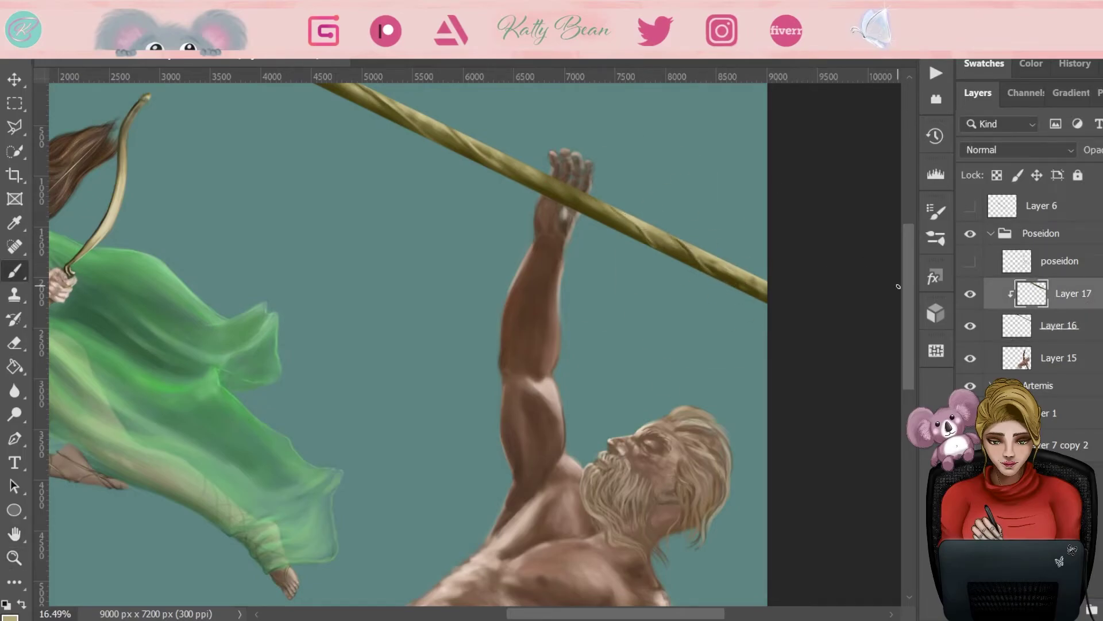
{"action": "key", "text": "ctrl+e"}
{"action": "key", "text": "h"}
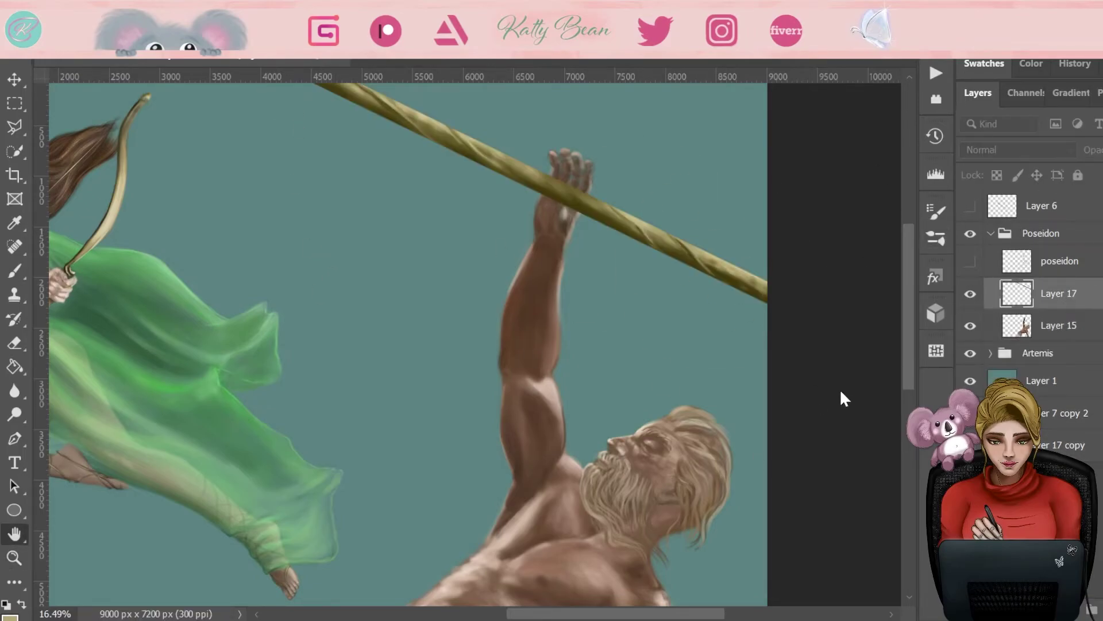
Step: Duplicate the golden shaft layer and offset the shafts to create a soft, blurred band just below the spiral shaft
{"action": "key", "text": "b"}
{"action": "key", "text": "ctrl+j"}
{"action": "key", "text": "v"}
{"action": "left_click_drag", "start_coordinate": [781, 447], "coordinate": [759, 306]}
{"action": "scroll", "coordinate": [759, 306], "scroll_direction": "up", "scroll_amount": 3}
{"action": "scroll", "coordinate": [759, 306], "scroll_direction": "left", "scroll_amount": 2}
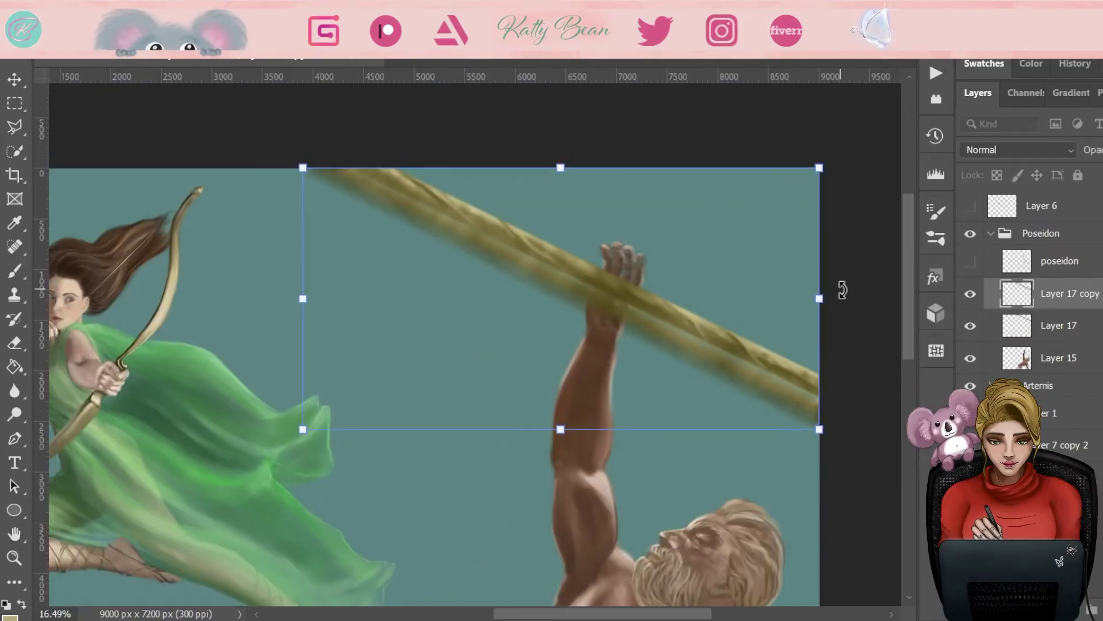
{"action": "left_click", "coordinate": [1059, 325]}
{"action": "key", "text": "i"}
{"action": "left_click", "coordinate": [1084, 301]}
Step: Speckle pale cyan wet sparkles over the highlights of Poseidon's raised arm, shoulder, chest and ribs with a splatter brush
{"action": "key", "text": "e"}
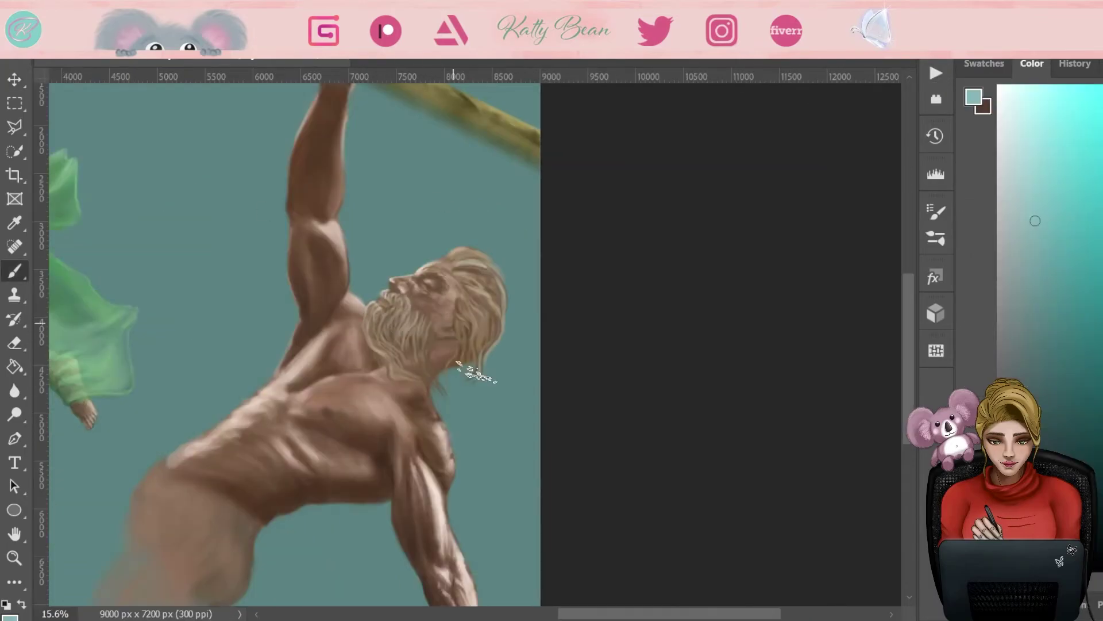
{"action": "left_click", "coordinate": [1037, 93]}
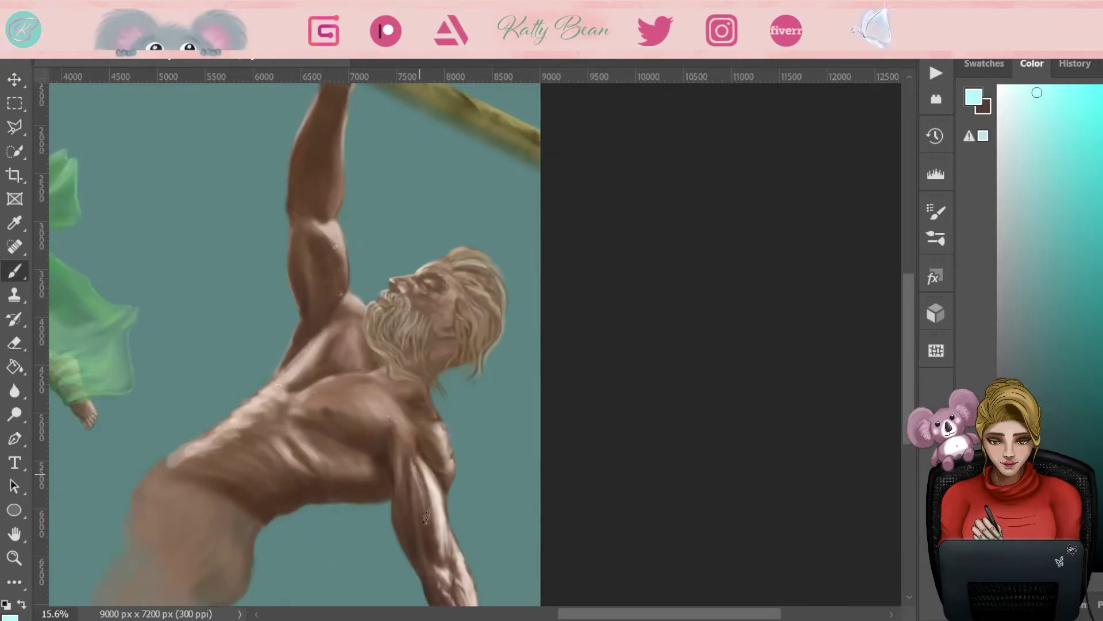
{"action": "left_click_drag", "start_coordinate": [334, 254], "coordinate": [351, 369]}
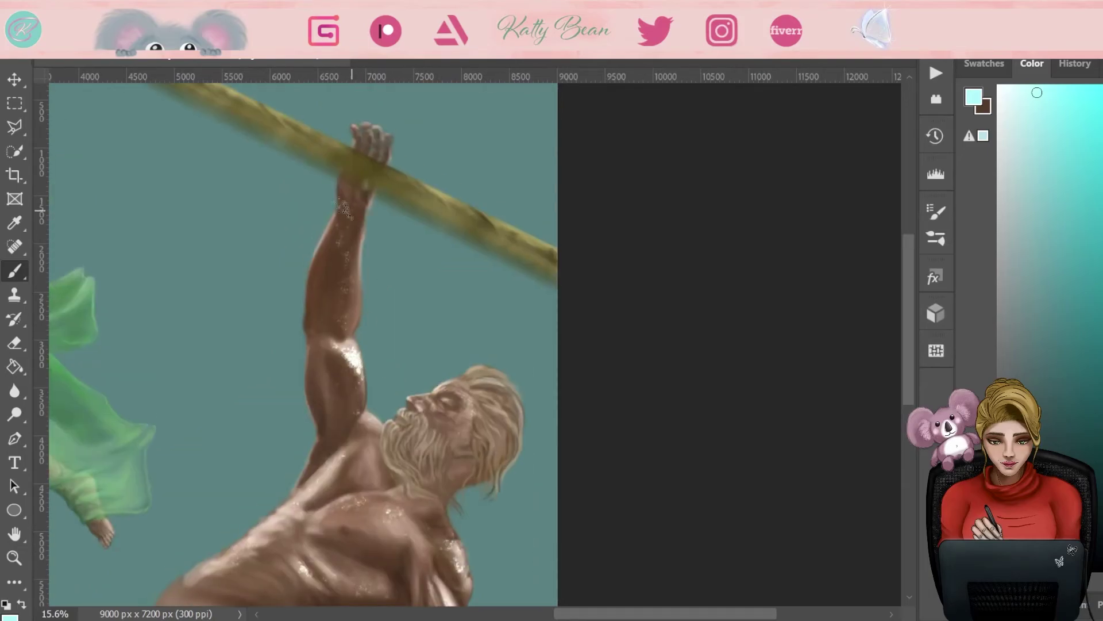
{"action": "left_click_drag", "start_coordinate": [337, 323], "coordinate": [374, 207]}
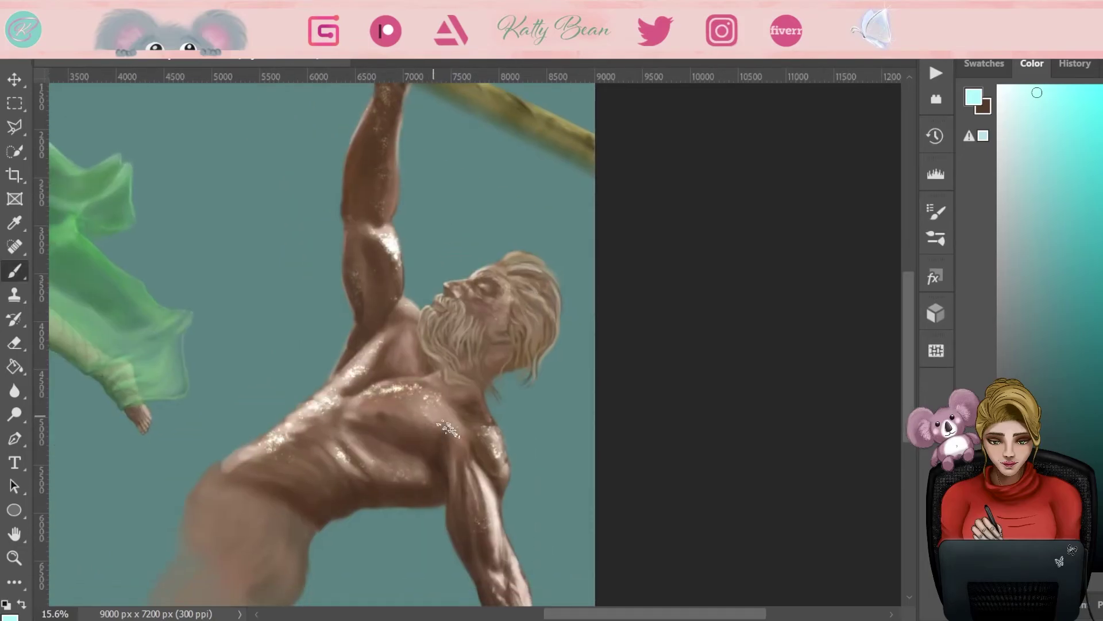
Step: Paint dark brown and beige strands through Poseidon's hair, adding loose wisps at the back of the head and neck
{"action": "scroll", "coordinate": [236, 221], "scroll_direction": "up", "scroll_amount": 3}
{"action": "left_click", "coordinate": [693, 426], "text": "alt"}
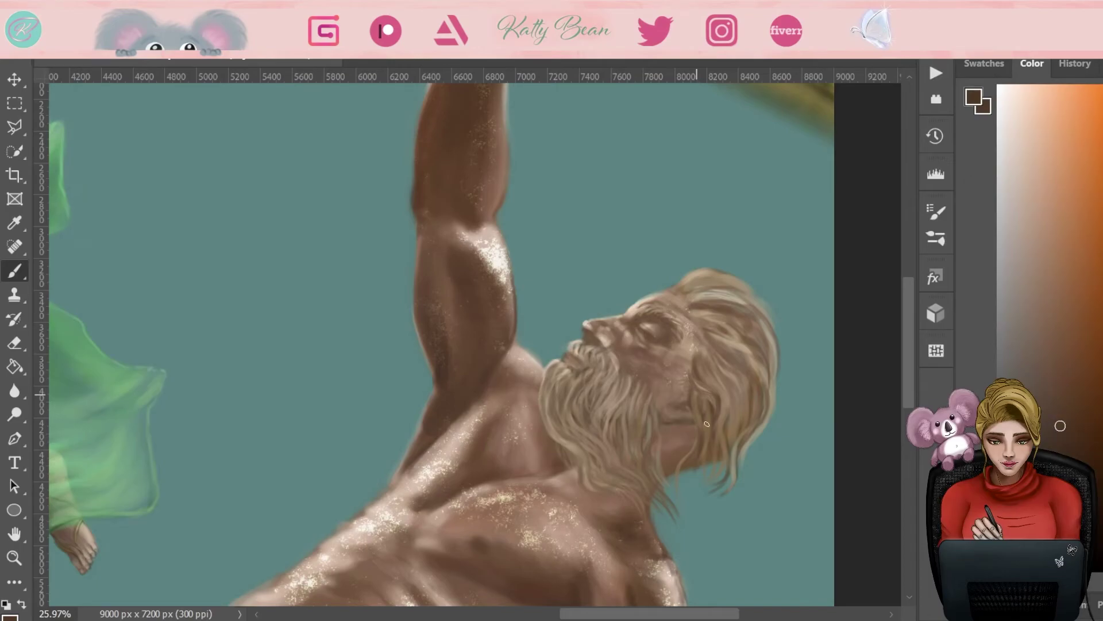
{"action": "left_click", "coordinate": [746, 304], "text": "alt"}
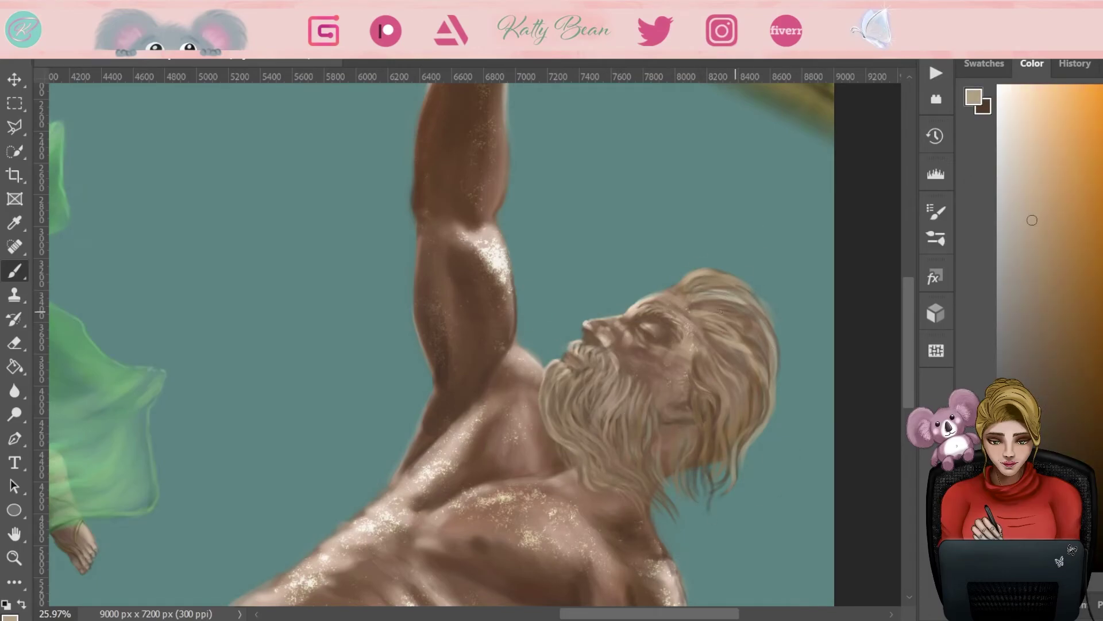
{"action": "left_click_drag", "start_coordinate": [773, 356], "coordinate": [784, 437]}
{"action": "mouse_move", "coordinate": [747, 322]}
{"action": "left_mouse_down"}
{"action": "mouse_move", "coordinate": [719, 339]}
{"action": "mouse_move", "coordinate": [727, 428]}
{"action": "left_mouse_up"}
{"action": "left_click_drag", "start_coordinate": [718, 460], "coordinate": [704, 503]}
{"action": "left_click", "coordinate": [744, 311], "text": "alt"}
{"action": "left_click", "coordinate": [714, 383], "text": "alt"}
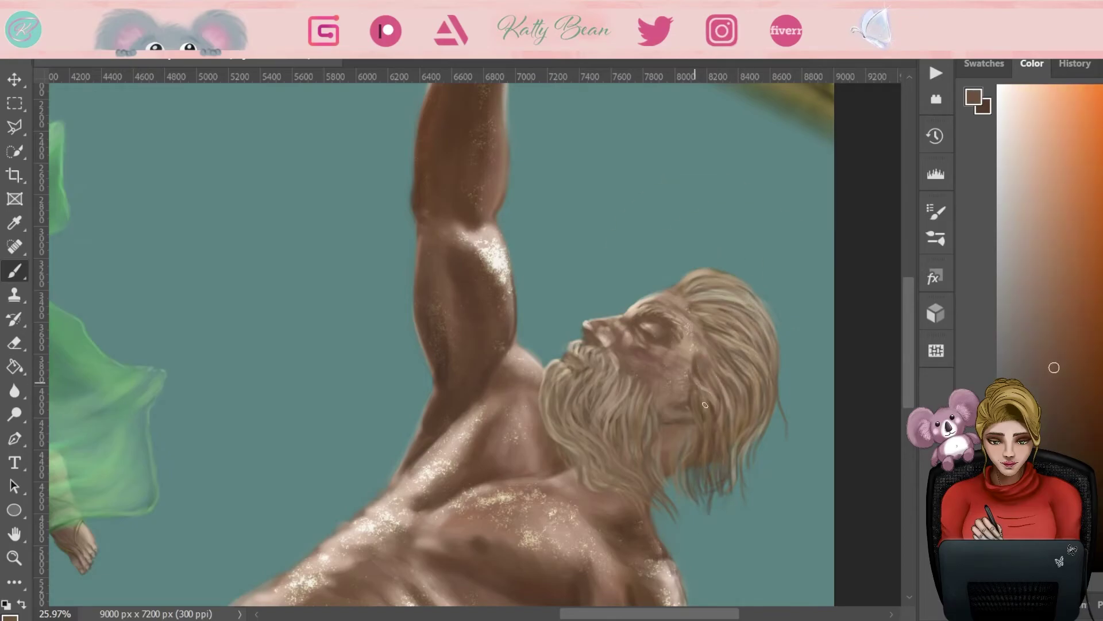
{"action": "scroll", "coordinate": [569, 439], "scroll_direction": "down", "scroll_amount": 2}
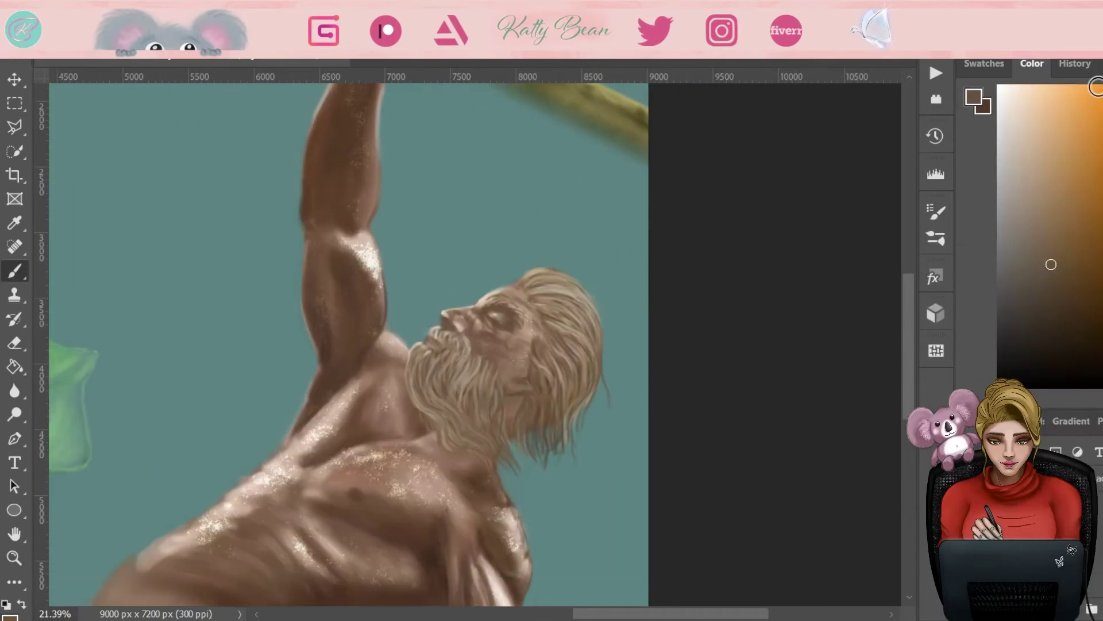
Step: Paint a textured teal sea with pale foam along the bottom of the picture and rising behind Poseidon
{"action": "scroll", "coordinate": [565, 352], "scroll_direction": "down", "scroll_amount": 3}
{"action": "mouse_move", "coordinate": [190, 546]}
{"action": "left_mouse_down"}
{"action": "mouse_move", "coordinate": [718, 575]}
{"action": "mouse_move", "coordinate": [184, 456]}
{"action": "mouse_move", "coordinate": [764, 397]}
{"action": "mouse_move", "coordinate": [295, 517]}
{"action": "mouse_move", "coordinate": [759, 431]}
{"action": "left_mouse_up"}
{"action": "left_click", "coordinate": [1026, 104]}
Step: Paint layered pale blue, grey and dark teal cloud bands across the upper sky behind both figures
{"action": "left_click", "coordinate": [1029, 169]}
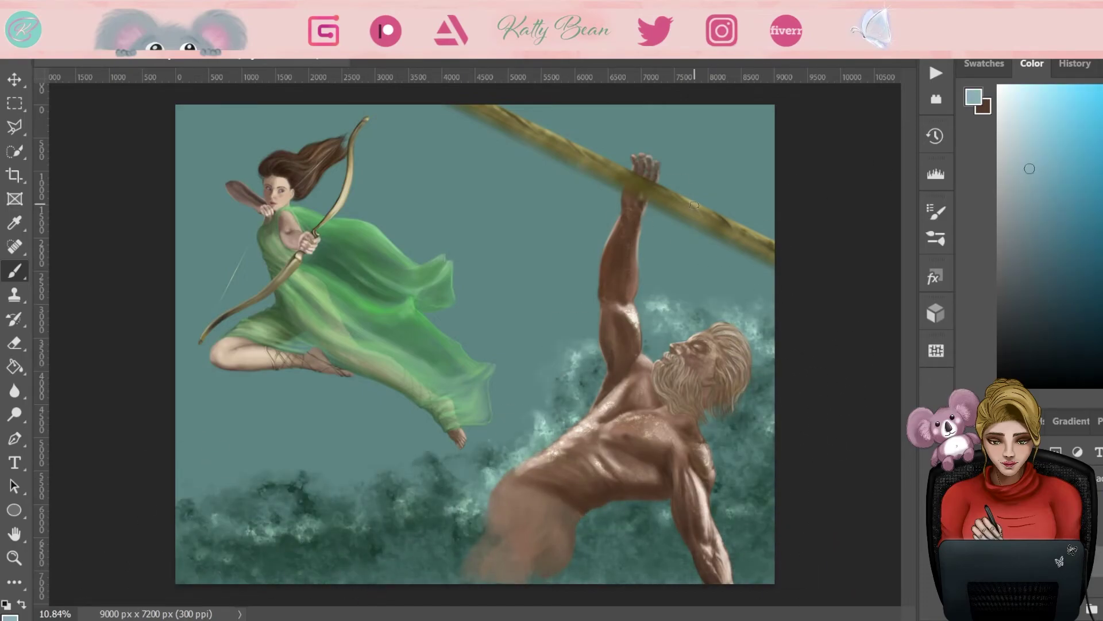
{"action": "left_click_drag", "start_coordinate": [230, 132], "coordinate": [813, 111]}
{"action": "left_click_drag", "start_coordinate": [770, 144], "coordinate": [552, 192]}
{"action": "mouse_move", "coordinate": [626, 151]}
{"action": "left_mouse_down"}
{"action": "mouse_move", "coordinate": [247, 159]}
{"action": "mouse_move", "coordinate": [736, 172]}
{"action": "left_mouse_up"}
{"action": "left_click", "coordinate": [1017, 100]}
{"action": "mouse_move", "coordinate": [276, 158]}
{"action": "left_mouse_down"}
{"action": "mouse_move", "coordinate": [689, 259]}
{"action": "mouse_move", "coordinate": [518, 242]}
{"action": "mouse_move", "coordinate": [776, 247]}
{"action": "left_mouse_up"}
{"action": "left_click", "coordinate": [1019, 237]}
{"action": "left_click_drag", "start_coordinate": [684, 166], "coordinate": [648, 180]}
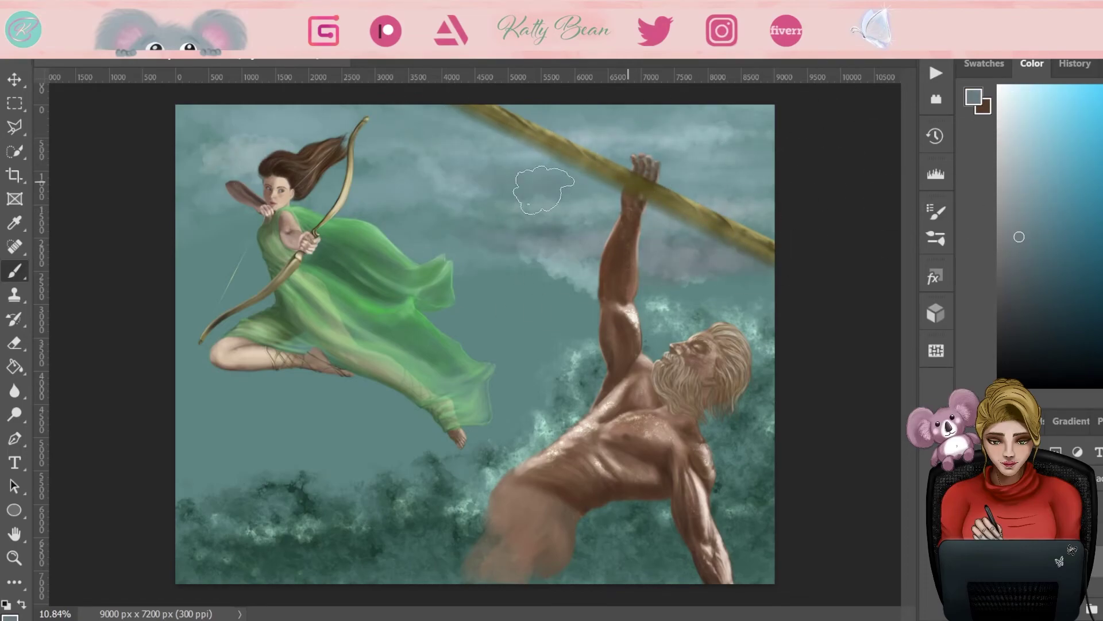
{"action": "left_click", "coordinate": [661, 138], "text": "alt"}
{"action": "mouse_move", "coordinate": [562, 179]}
{"action": "left_mouse_down"}
{"action": "mouse_move", "coordinate": [541, 274]}
{"action": "mouse_move", "coordinate": [575, 299]}
{"action": "left_mouse_up"}
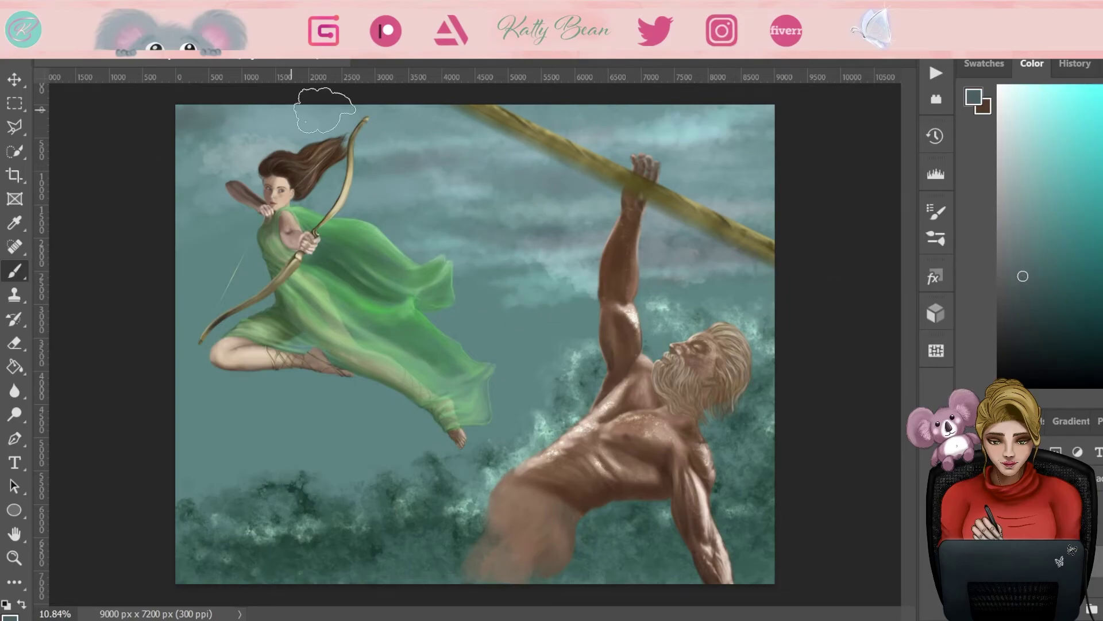
{"action": "left_click", "coordinate": [454, 109], "text": "alt"}
Step: Paint a brown rocky slope below Artemis from the picture's left edge to the sea, shaded with green and olive-brown tones
{"action": "mouse_move", "coordinate": [190, 276]}
{"action": "left_mouse_down"}
{"action": "mouse_move", "coordinate": [172, 399]}
{"action": "mouse_move", "coordinate": [320, 468]}
{"action": "mouse_move", "coordinate": [172, 291]}
{"action": "mouse_move", "coordinate": [179, 320]}
{"action": "left_mouse_up"}
{"action": "left_click", "coordinate": [178, 287], "text": "alt"}
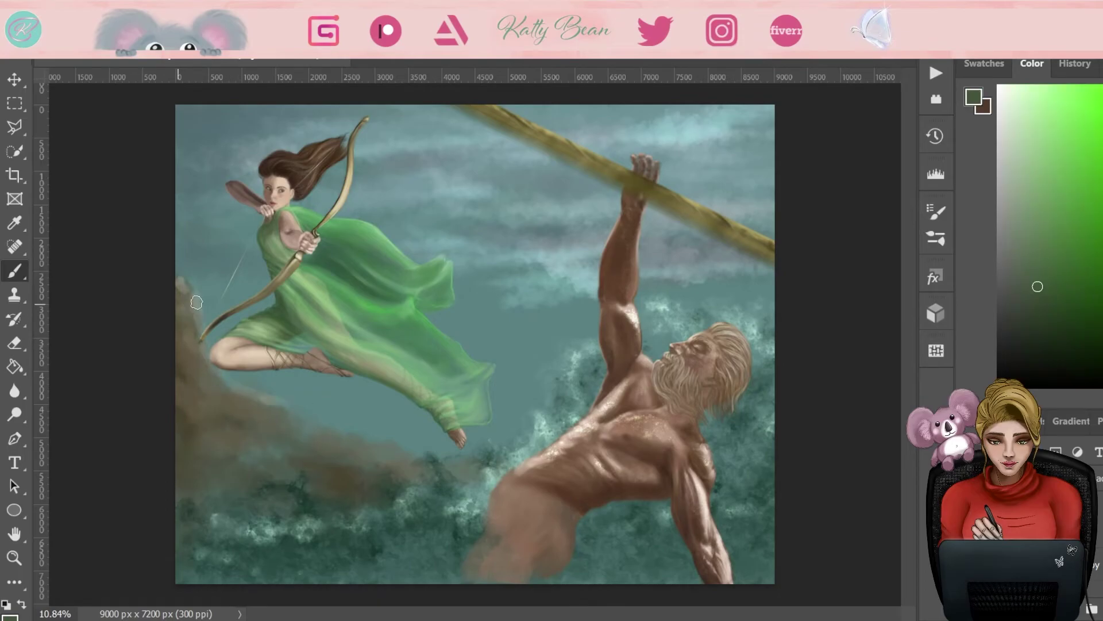
{"action": "mouse_move", "coordinate": [305, 403]}
{"action": "left_mouse_down"}
{"action": "mouse_move", "coordinate": [190, 414]}
{"action": "mouse_move", "coordinate": [465, 454]}
{"action": "left_mouse_up"}
{"action": "left_click", "coordinate": [198, 356], "text": "alt"}
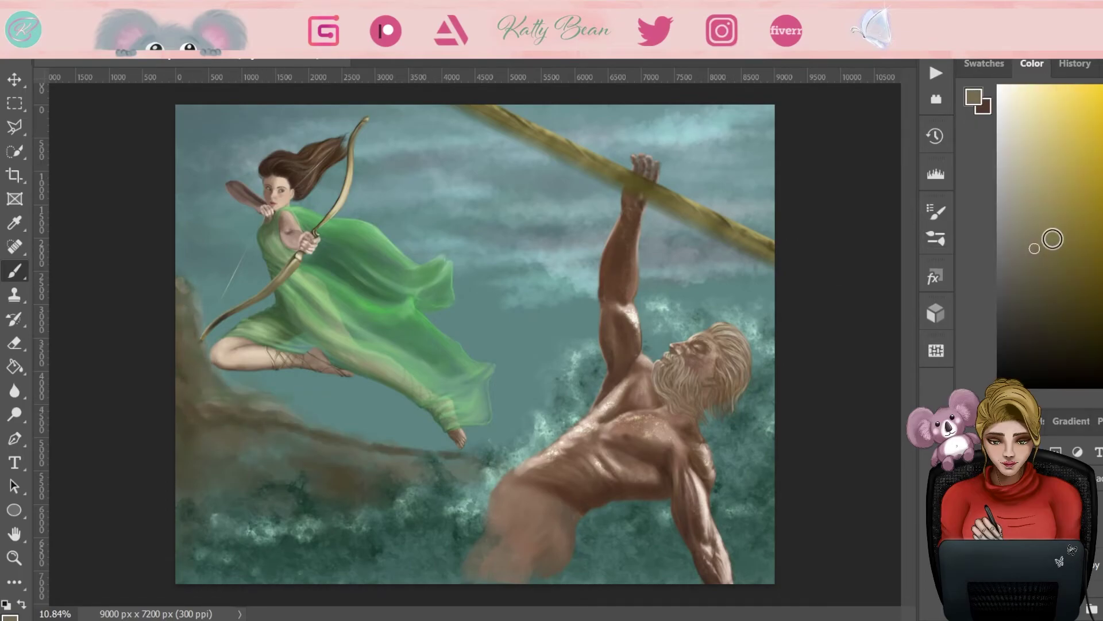
{"action": "left_click", "coordinate": [984, 63]}
{"action": "mouse_move", "coordinate": [254, 438]}
{"action": "left_mouse_down"}
{"action": "mouse_move", "coordinate": [292, 459]}
{"action": "mouse_move", "coordinate": [182, 504]}
{"action": "left_mouse_up"}
{"action": "left_click", "coordinate": [984, 63]}
{"action": "left_click", "coordinate": [270, 414], "text": "alt"}
{"action": "left_click", "coordinate": [1032, 63]}
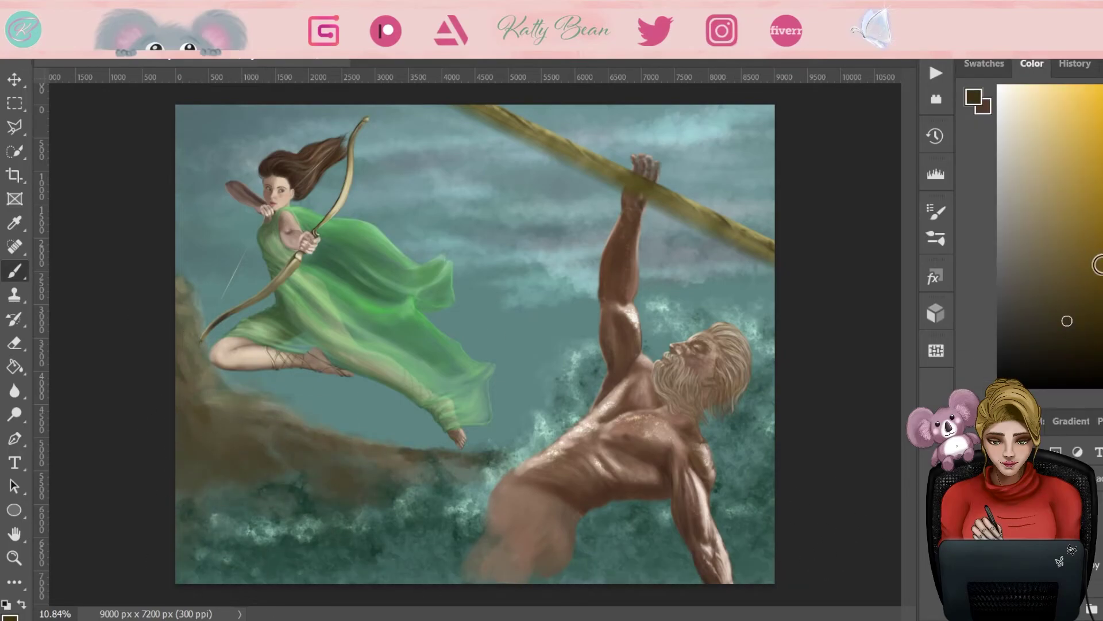
Step: Deepen the sea to dark green and build up pale green foam along the wave crests and behind Poseidon's head
{"action": "left_click", "coordinate": [1032, 63]}
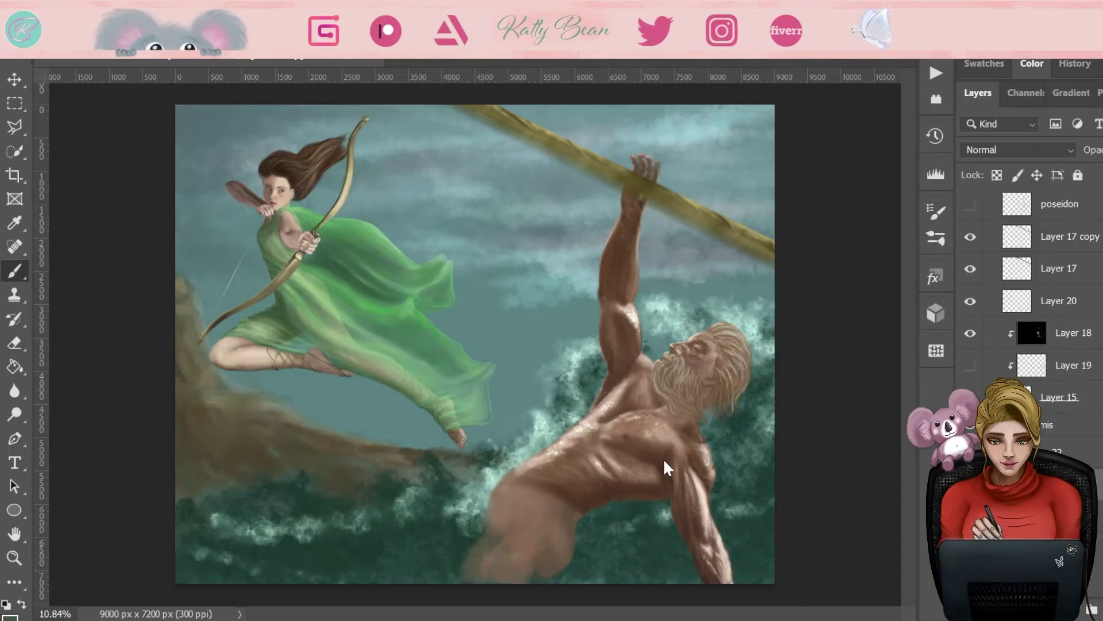
{"action": "key", "text": "F6"}
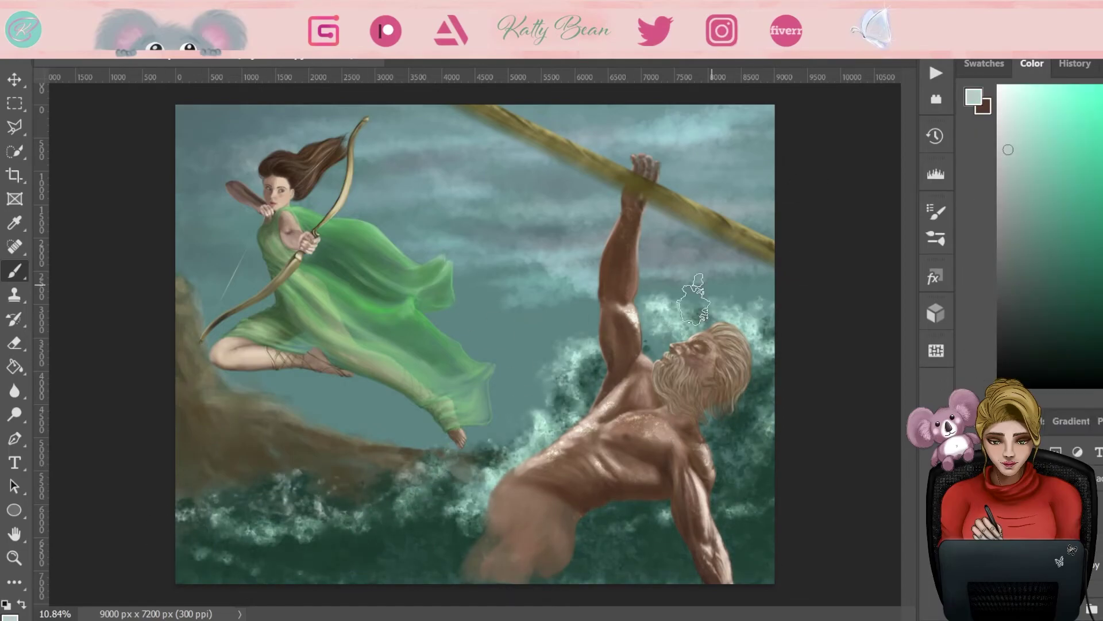
{"action": "left_click", "coordinate": [1088, 302]}
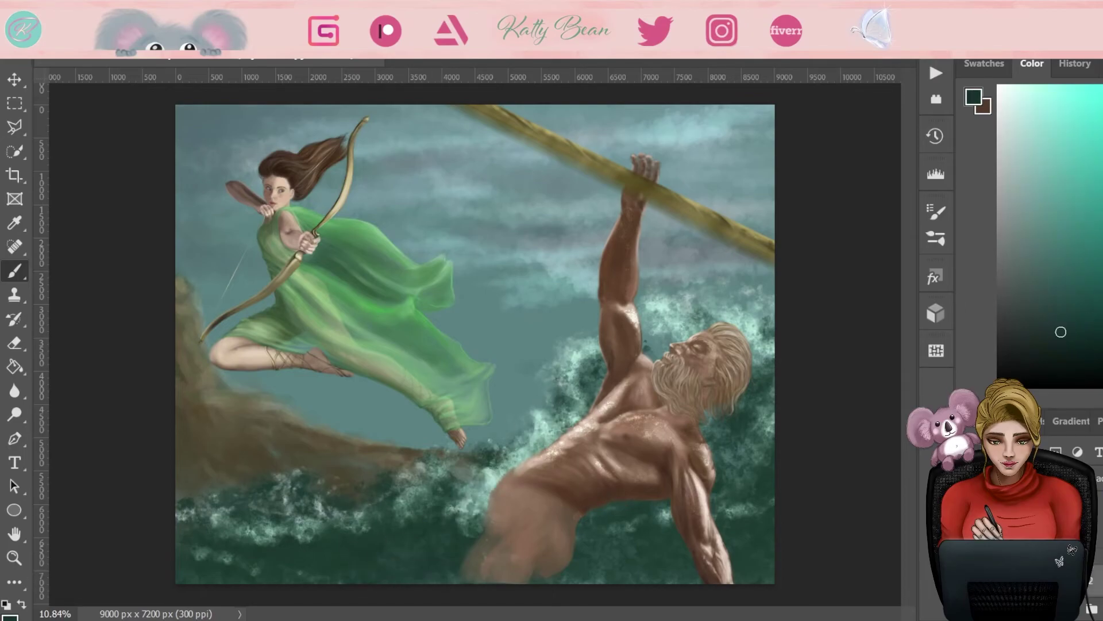
Step: Cover Poseidon's hips with dark teal water and paint pale foam around his waist
{"action": "key", "text": "F6"}
{"action": "left_click_drag", "start_coordinate": [684, 494], "coordinate": [567, 546]}
{"action": "key", "text": "F6"}
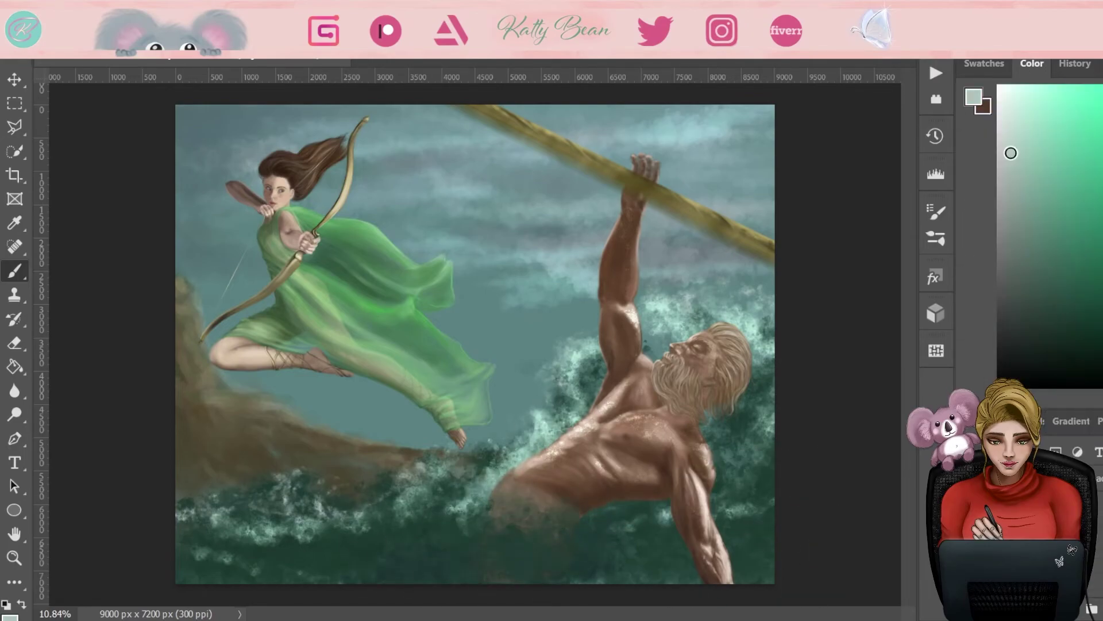
{"action": "left_click_drag", "start_coordinate": [482, 460], "coordinate": [520, 500]}
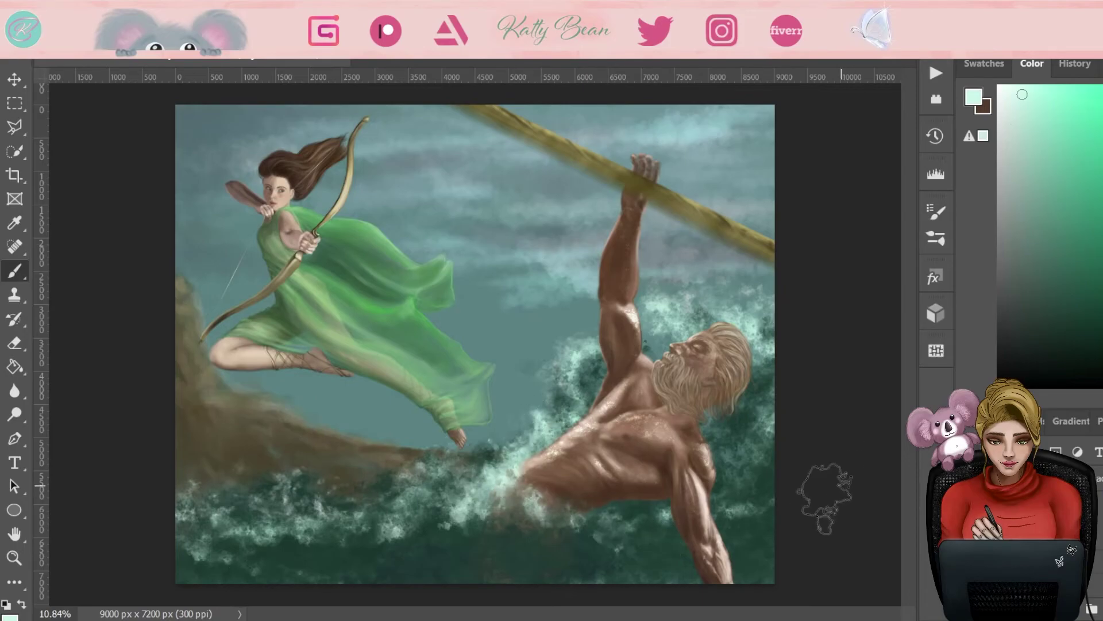
Step: Splatter pale aqua spray over the rock edge, around Poseidon's raised arm and head, and across the foreground water
{"action": "left_click", "coordinate": [707, 319], "text": "alt"}
{"action": "left_click_drag", "start_coordinate": [310, 442], "coordinate": [265, 483]}
{"action": "left_click", "coordinate": [214, 406]}
{"action": "left_click_drag", "start_coordinate": [688, 257], "coordinate": [651, 304]}
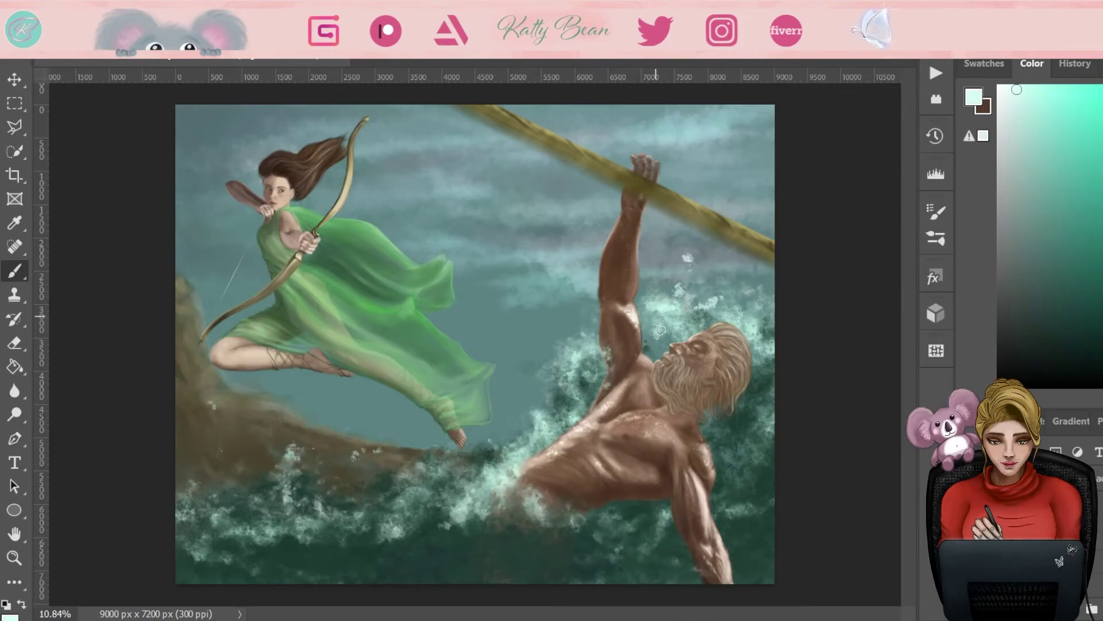
{"action": "left_click", "coordinate": [391, 557], "text": "alt"}
{"action": "scroll", "coordinate": [391, 557], "scroll_direction": "up", "scroll_amount": 5}
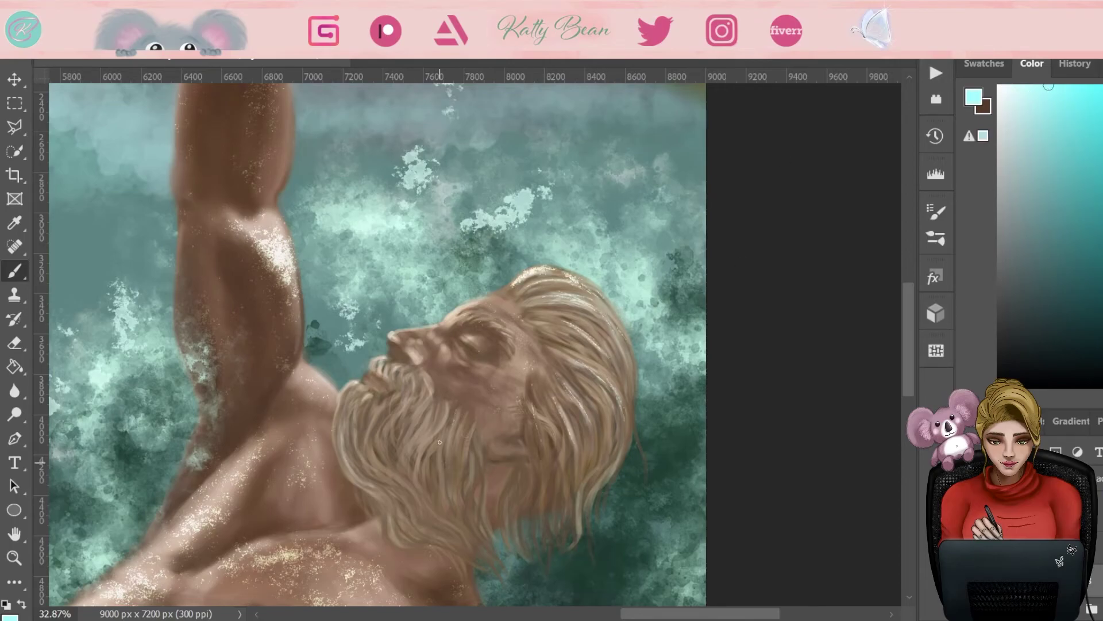
{"action": "scroll", "coordinate": [418, 443], "scroll_direction": "down", "scroll_amount": 5}
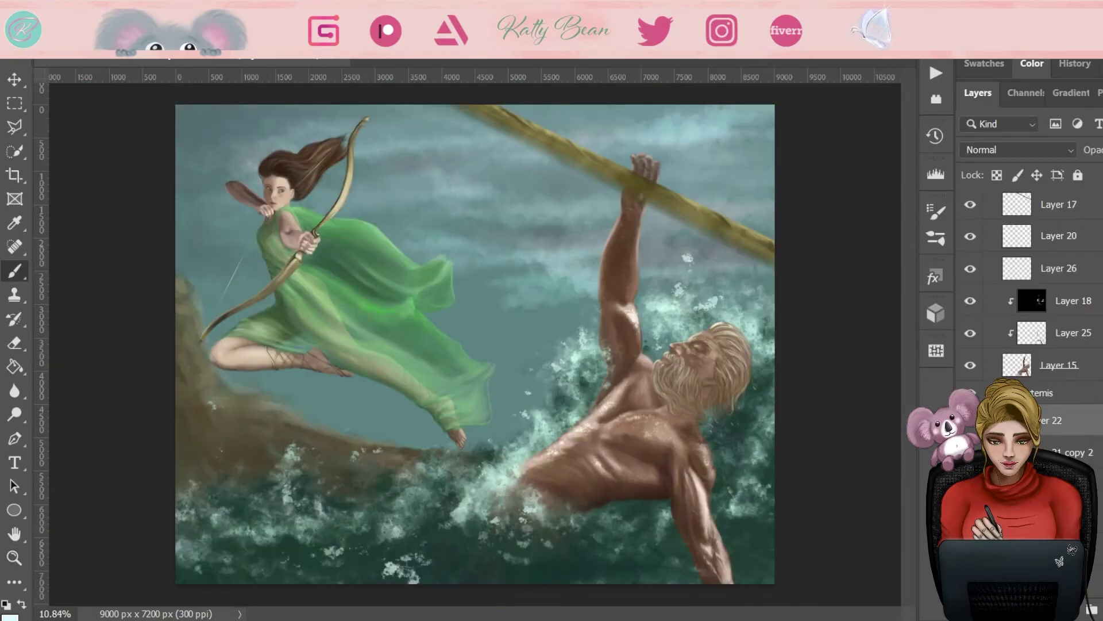
Step: Paint soft light rays through the clouds at the sky's upper right and a pale blue haze over the lower sky
{"action": "left_click", "coordinate": [1032, 63]}
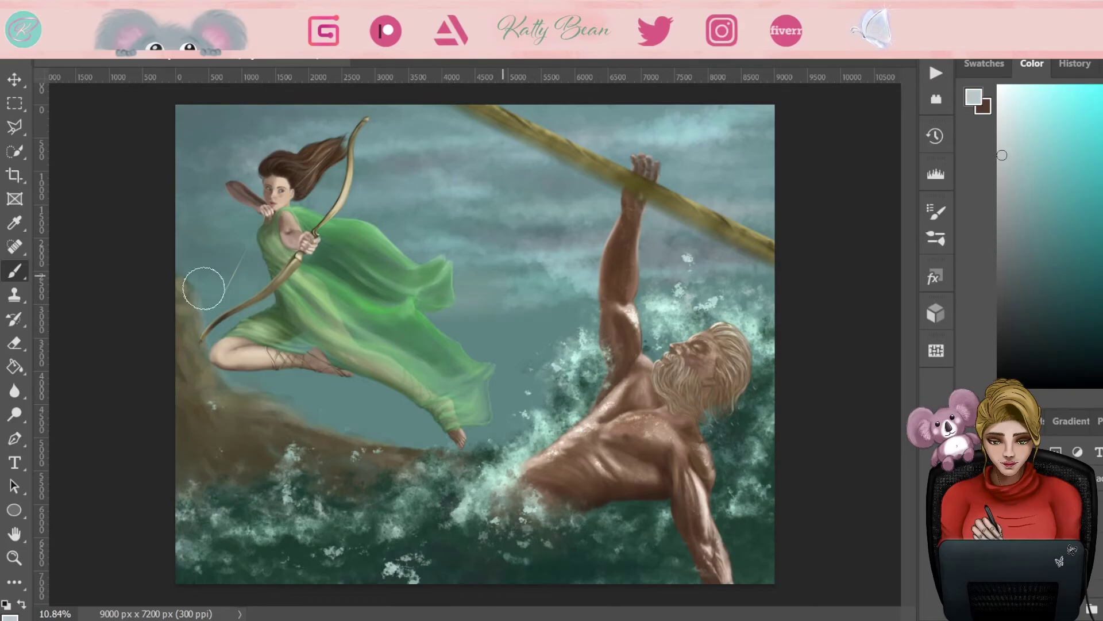
{"action": "left_click_drag", "start_coordinate": [669, 107], "coordinate": [546, 132]}
{"action": "left_click_drag", "start_coordinate": [828, 128], "coordinate": [661, 181]}
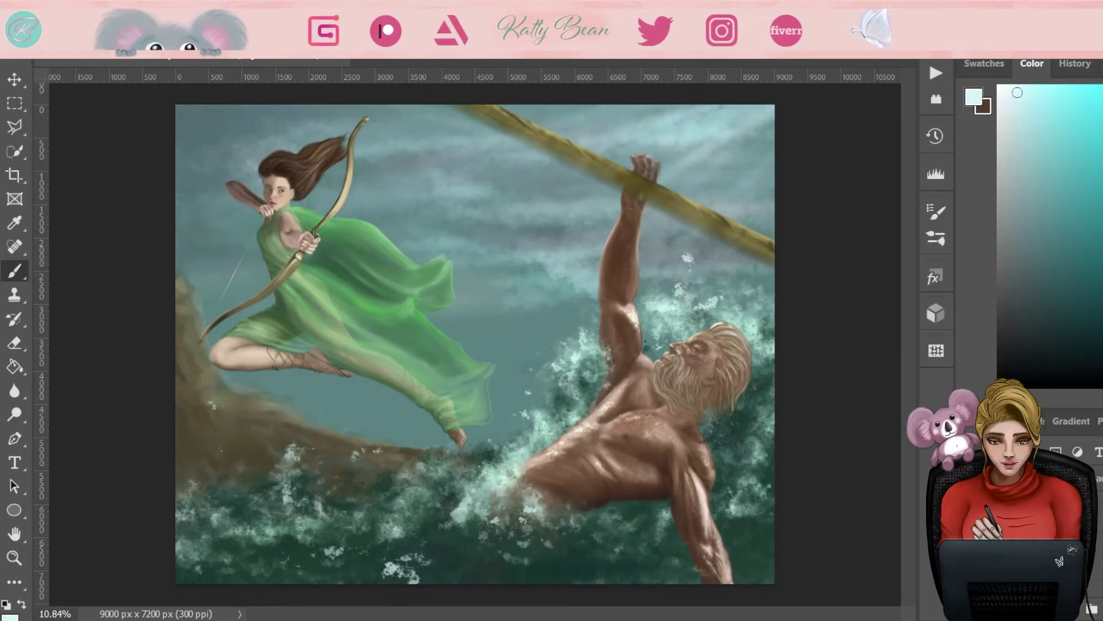
{"action": "left_click", "coordinate": [534, 415], "text": "alt"}
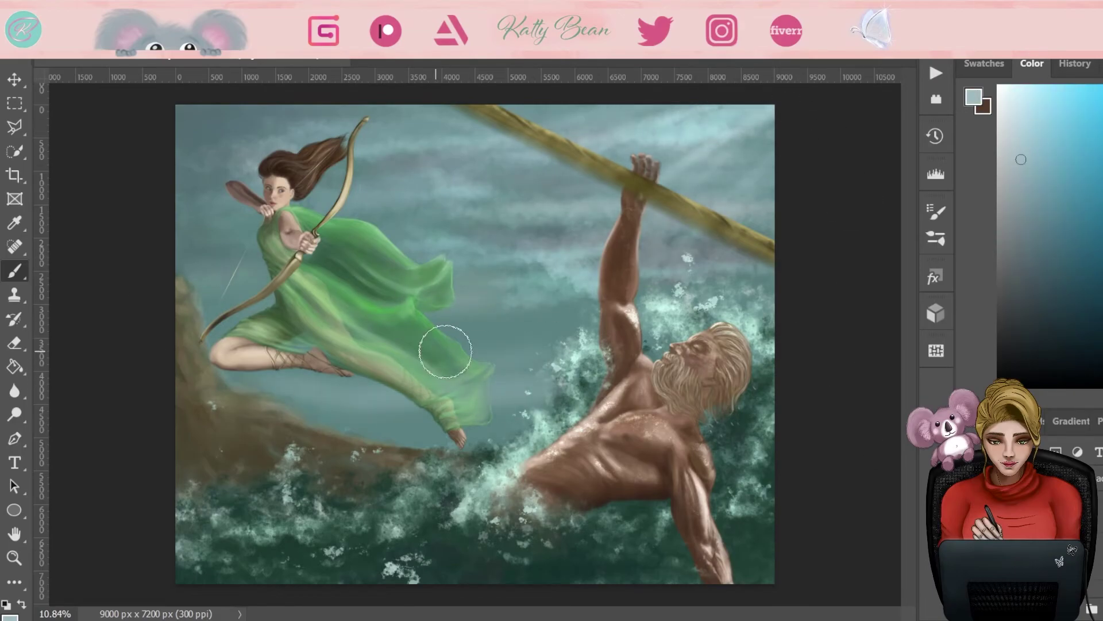
{"action": "left_click", "coordinate": [271, 368], "text": "alt"}
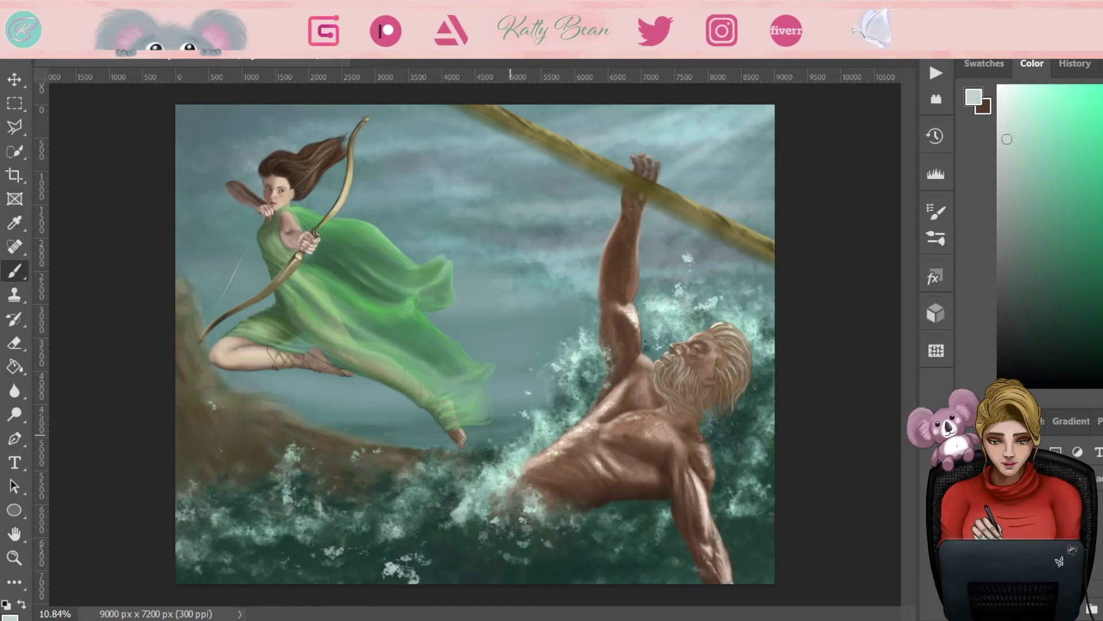
Step: Paint a distant dark teal sea with fine pale ripples behind Artemis's foot and the rocky slope
{"action": "left_click", "coordinate": [568, 563], "text": "alt"}
{"action": "mouse_move", "coordinate": [440, 443]}
{"action": "left_mouse_down"}
{"action": "mouse_move", "coordinate": [305, 419]}
{"action": "mouse_move", "coordinate": [431, 437]}
{"action": "mouse_move", "coordinate": [311, 428]}
{"action": "left_mouse_up"}
{"action": "left_click", "coordinate": [1008, 127]}
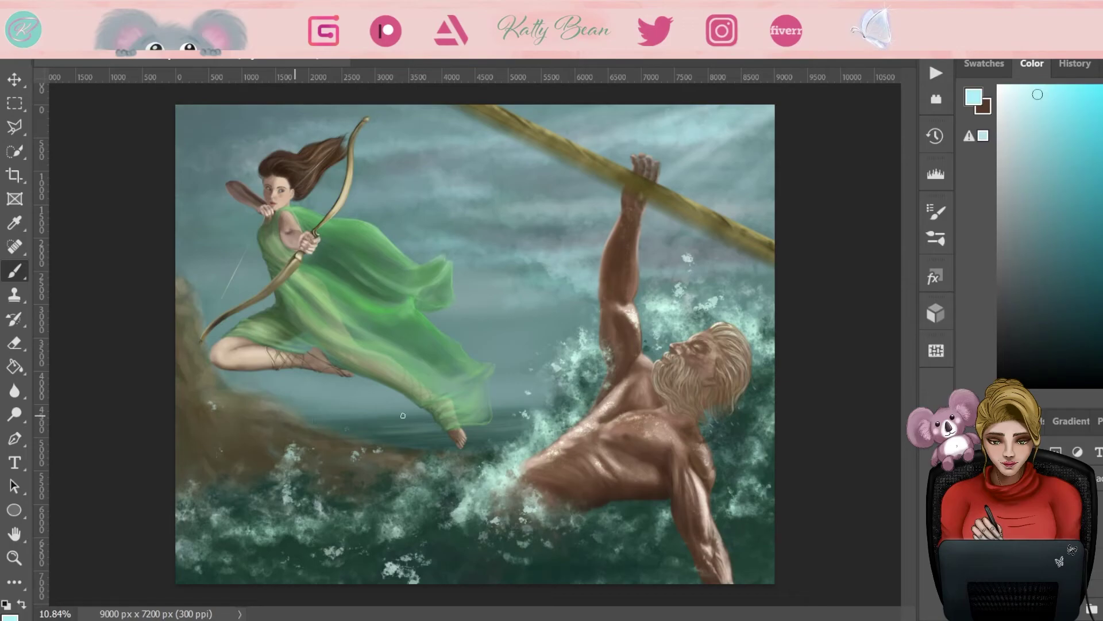
{"action": "left_click", "coordinate": [566, 404], "text": "alt"}
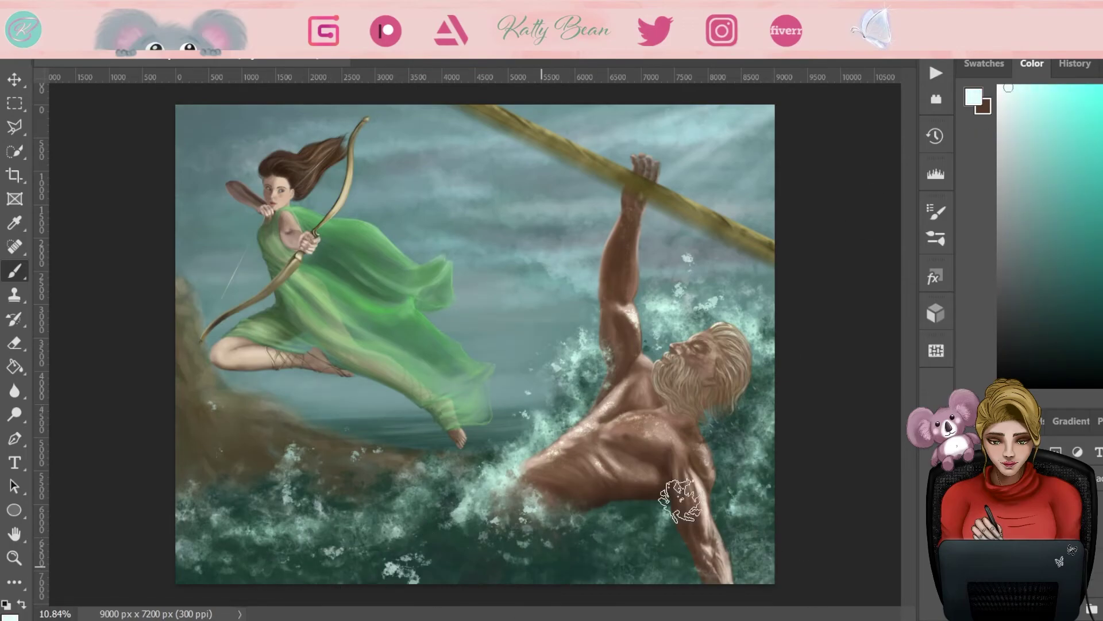
Step: Shade the lower beard and neck of Poseidon with soft dark brown
{"action": "key", "text": "F7"}
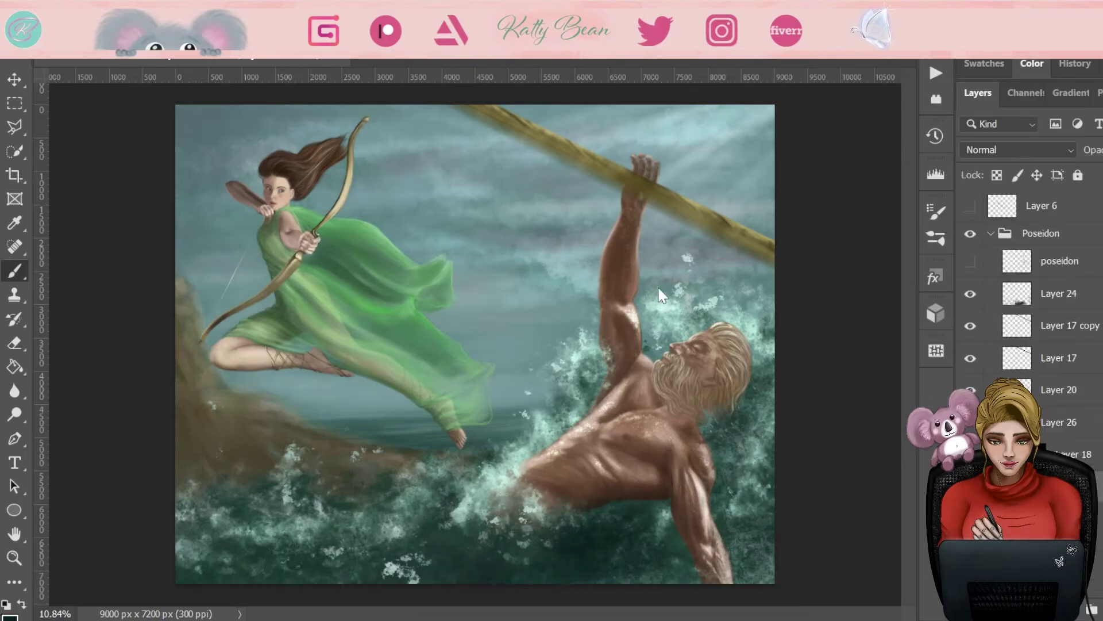
{"action": "scroll", "coordinate": [741, 418], "scroll_direction": "up", "scroll_amount": 3}
{"action": "key", "text": "F7"}
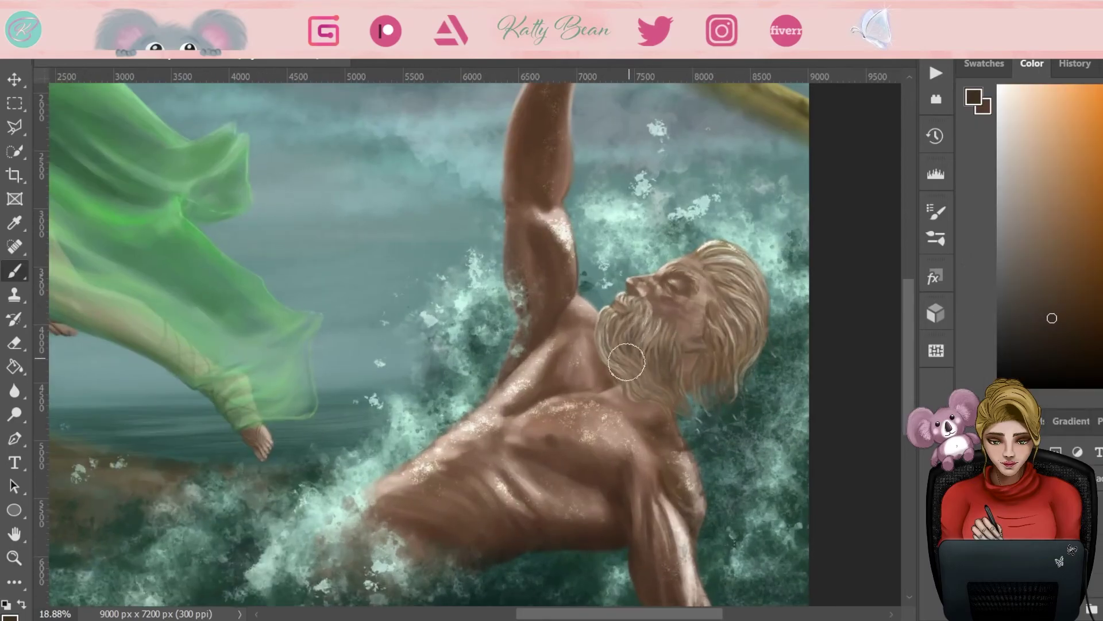
{"action": "key", "text": "e"}
{"action": "key", "text": "b"}
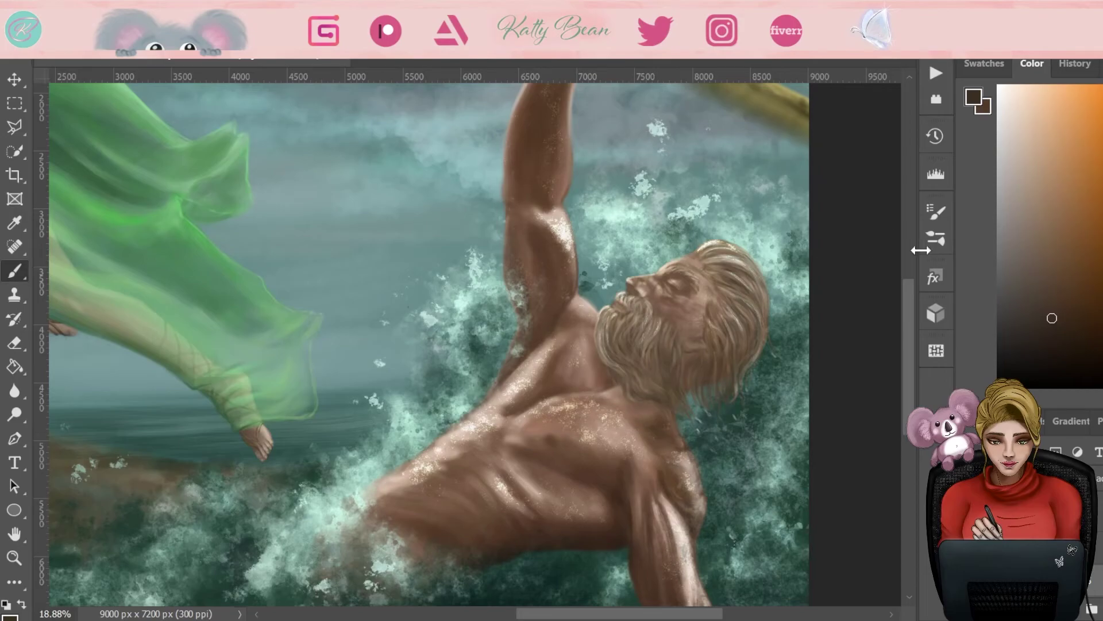
Step: Deepen the brown shadows on Poseidon's side and lowered arm, softening the bright highlights along the arm
{"action": "left_click", "coordinate": [1019, 97]}
{"action": "scroll", "coordinate": [532, 167], "scroll_direction": "up", "scroll_amount": 2}
{"action": "scroll", "coordinate": [537, 320], "scroll_direction": "down", "scroll_amount": 5}
{"action": "scroll", "coordinate": [537, 320], "scroll_direction": "right", "scroll_amount": 1}
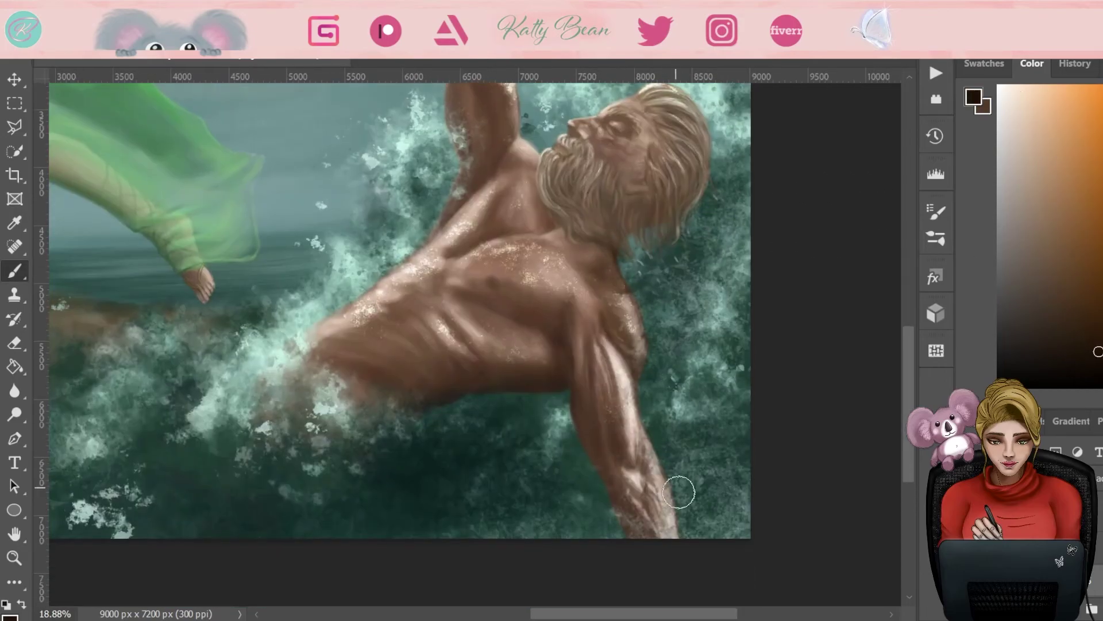
{"action": "left_click", "coordinate": [602, 401], "text": "alt"}
{"action": "key", "text": "e"}
{"action": "key", "text": "h"}
{"action": "mouse_move", "coordinate": [609, 455]}
{"action": "left_mouse_down"}
{"action": "mouse_move", "coordinate": [598, 482]}
{"action": "mouse_move", "coordinate": [665, 463]}
{"action": "left_mouse_up"}
{"action": "key", "text": "b"}
{"action": "left_click", "coordinate": [665, 463], "text": "alt"}
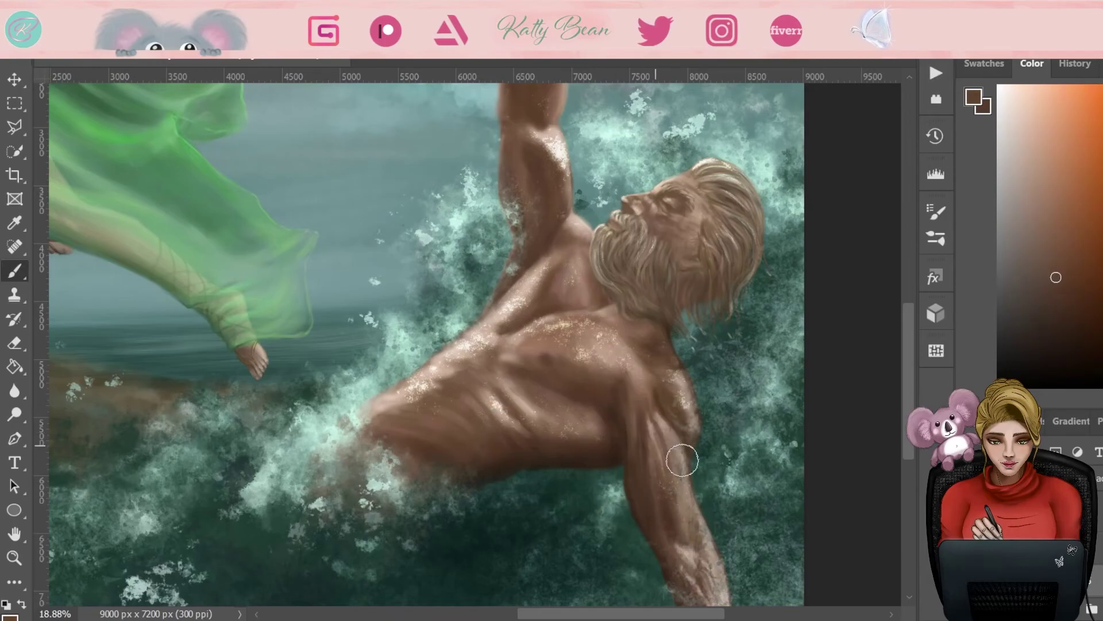
Step: Add white foam around Poseidon's lowered wrist and along the waves at the picture's right edge
{"action": "scroll", "coordinate": [661, 437], "scroll_direction": "down", "scroll_amount": 3}
{"action": "left_click", "coordinate": [771, 564], "text": "alt"}
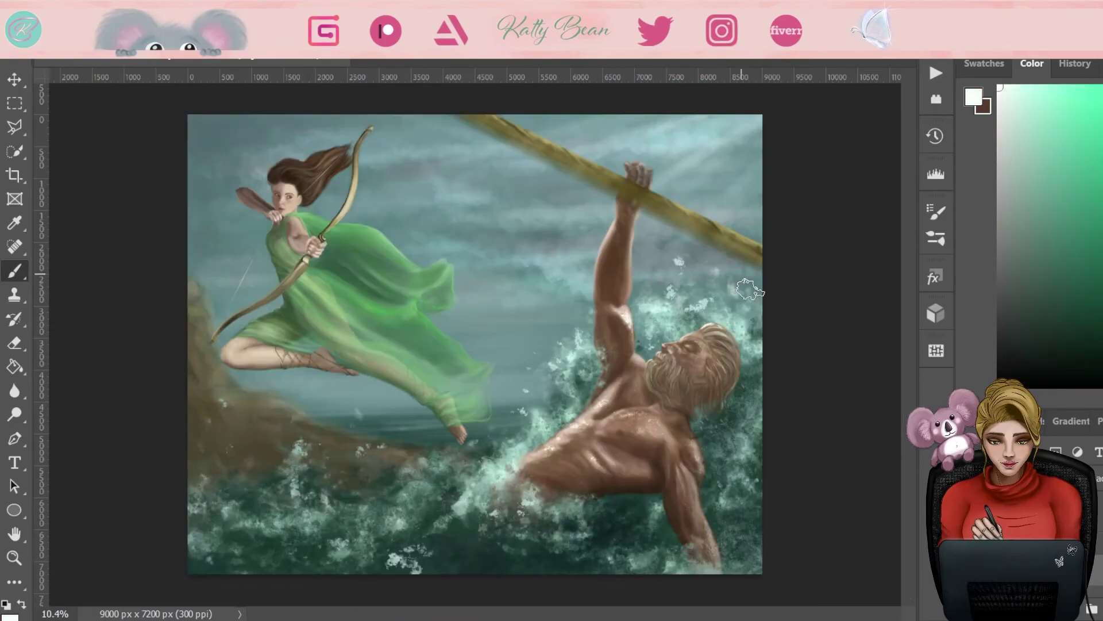
Step: Paint a thin yellow streak with olive edges across Poseidon's chest, adding small yellow spots toward his lowered shoulder
{"action": "scroll", "coordinate": [671, 276], "scroll_direction": "up", "scroll_amount": 5}
{"action": "left_click_drag", "start_coordinate": [572, 424], "coordinate": [661, 440]}
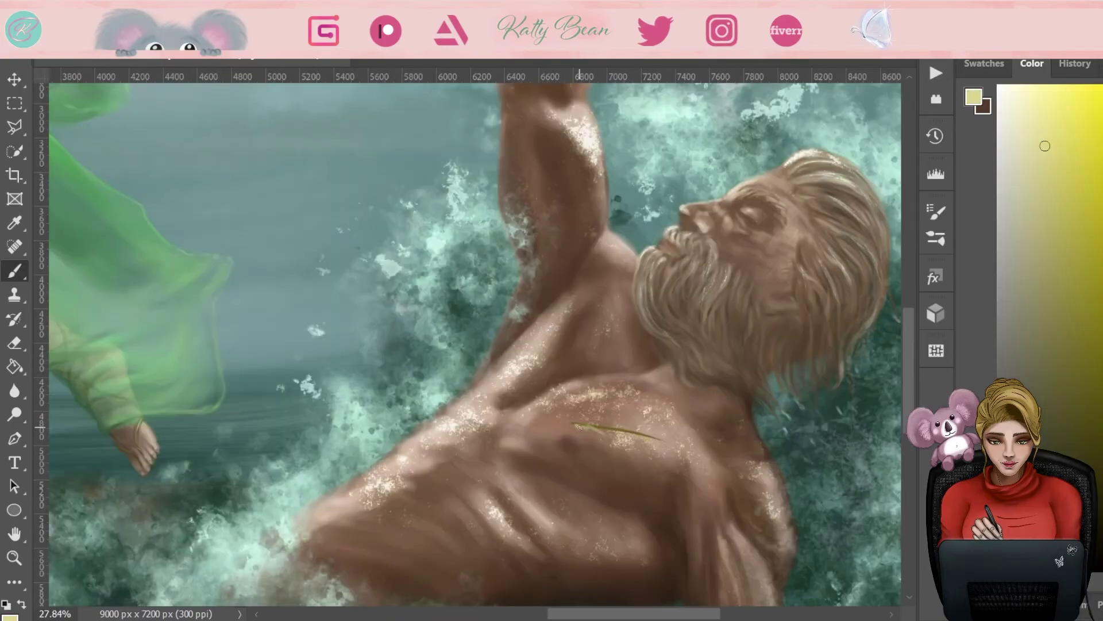
{"action": "left_click_drag", "start_coordinate": [1079, 131], "coordinate": [1077, 218]}
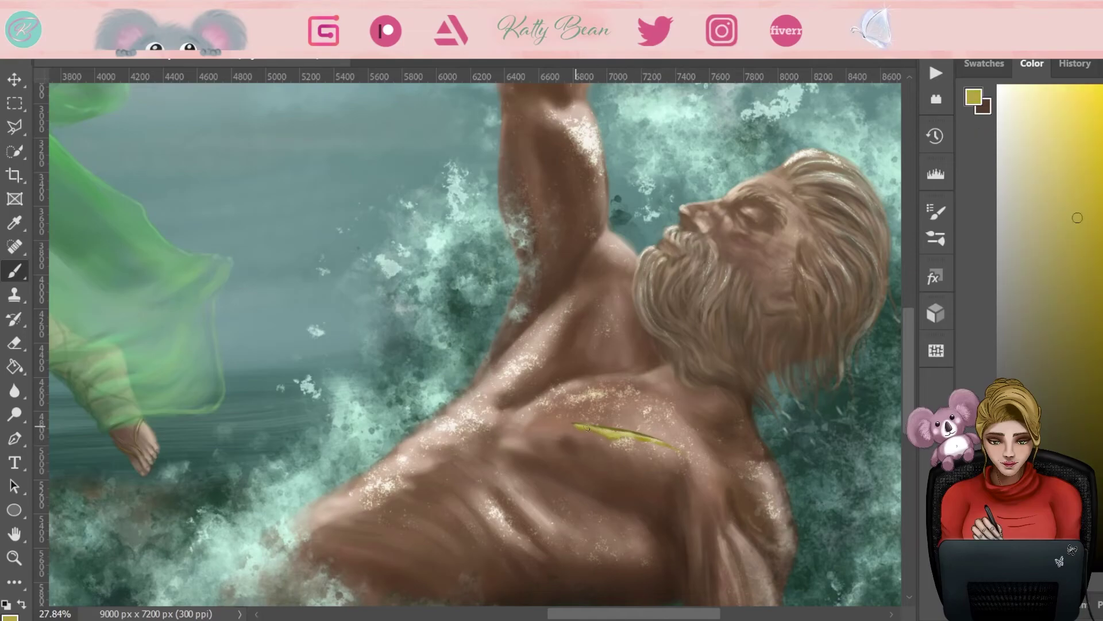
{"action": "left_click", "coordinate": [1032, 100]}
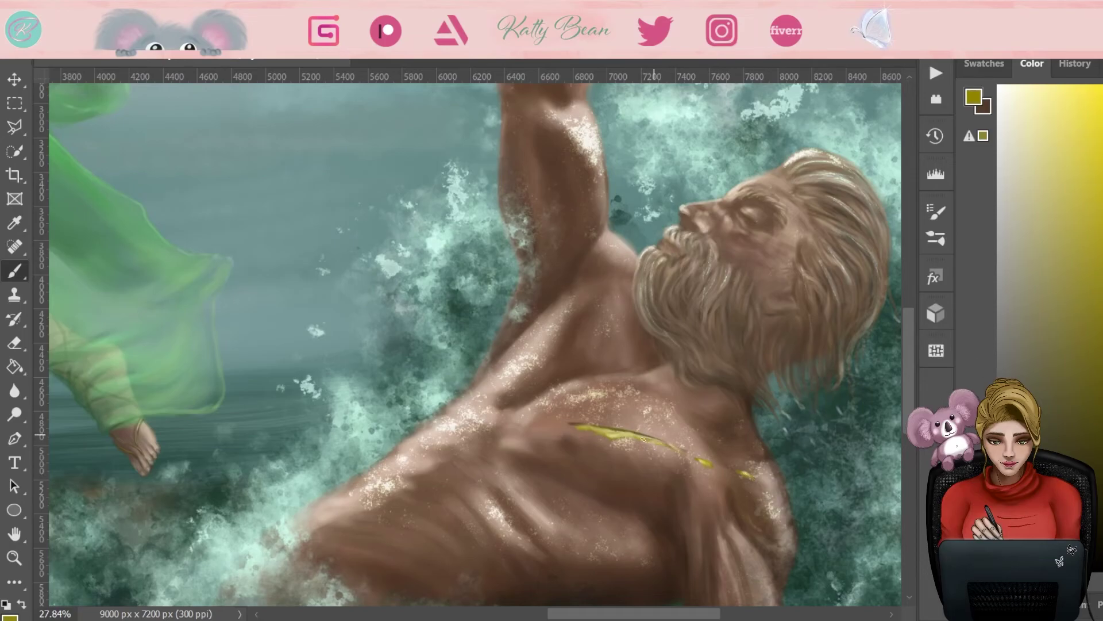
{"action": "key", "text": "e"}
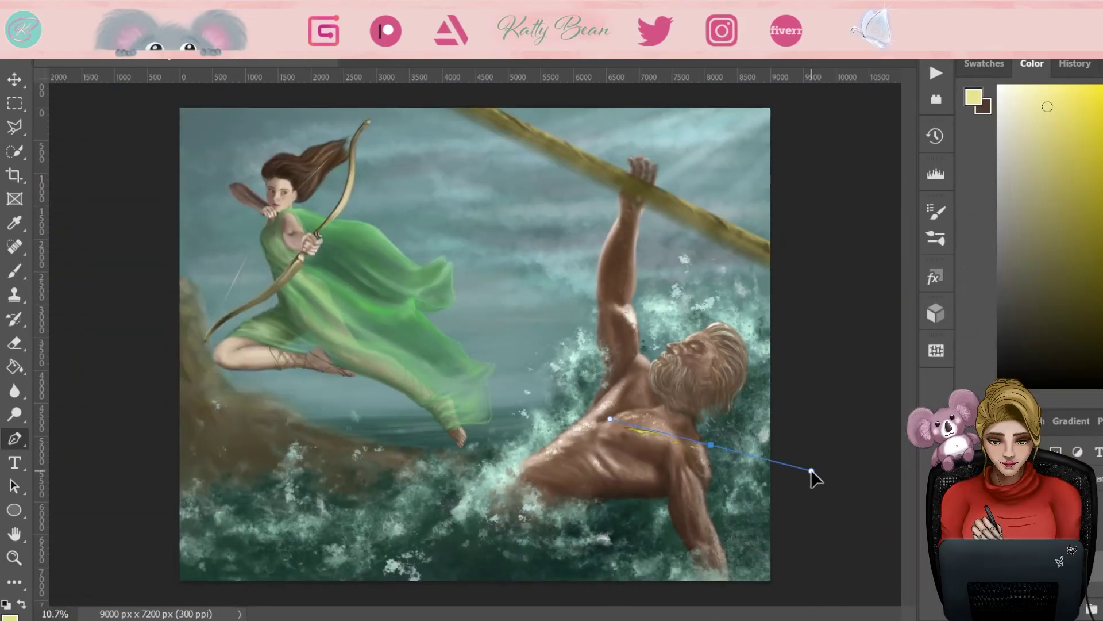
Step: Add a straight pale yellow shaft from Poseidon's shoulder to the picture's right edge, with fine feathery strokes fanning at its near end
{"action": "left_click_drag", "start_coordinate": [788, 470], "coordinate": [853, 487]}
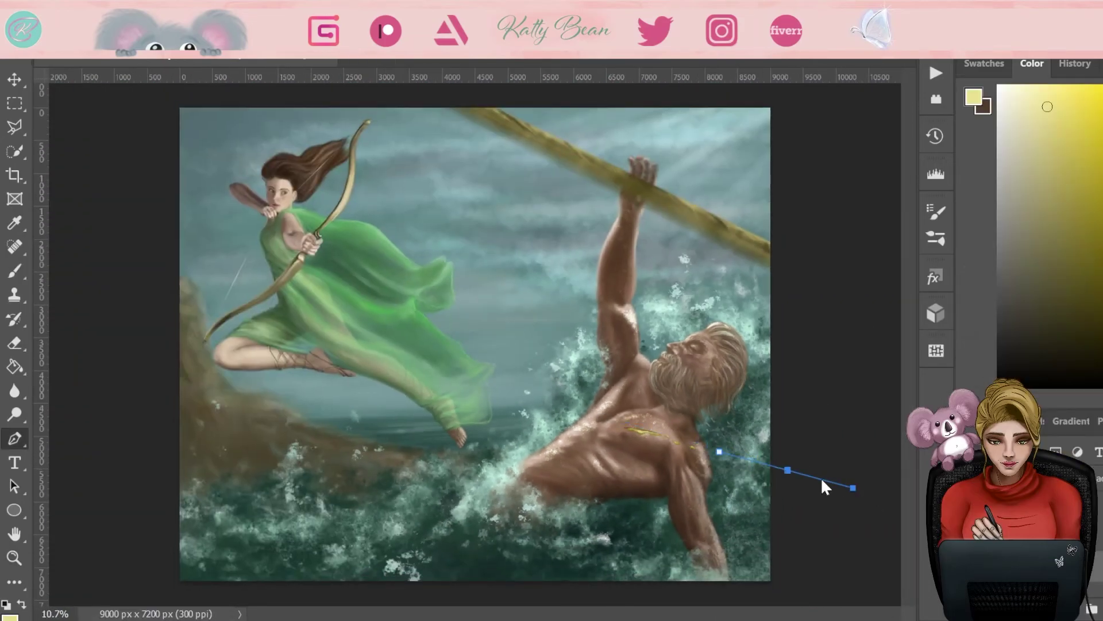
{"action": "key", "text": "b"}
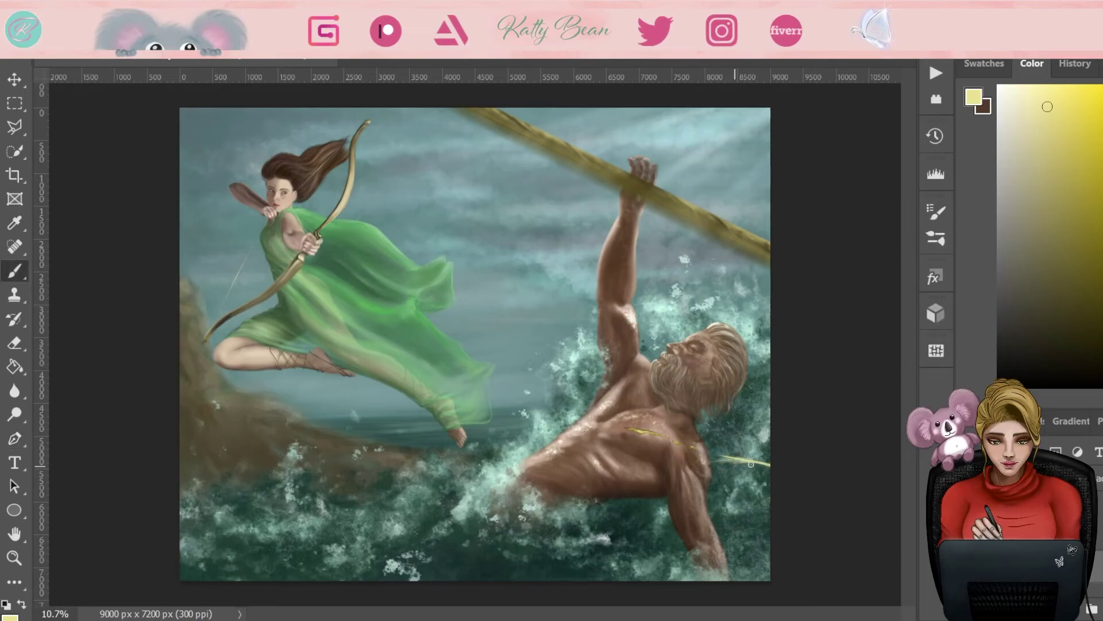
{"action": "scroll", "coordinate": [742, 469], "scroll_direction": "up", "scroll_amount": 5}
{"action": "left_click", "coordinate": [707, 463], "text": "alt"}
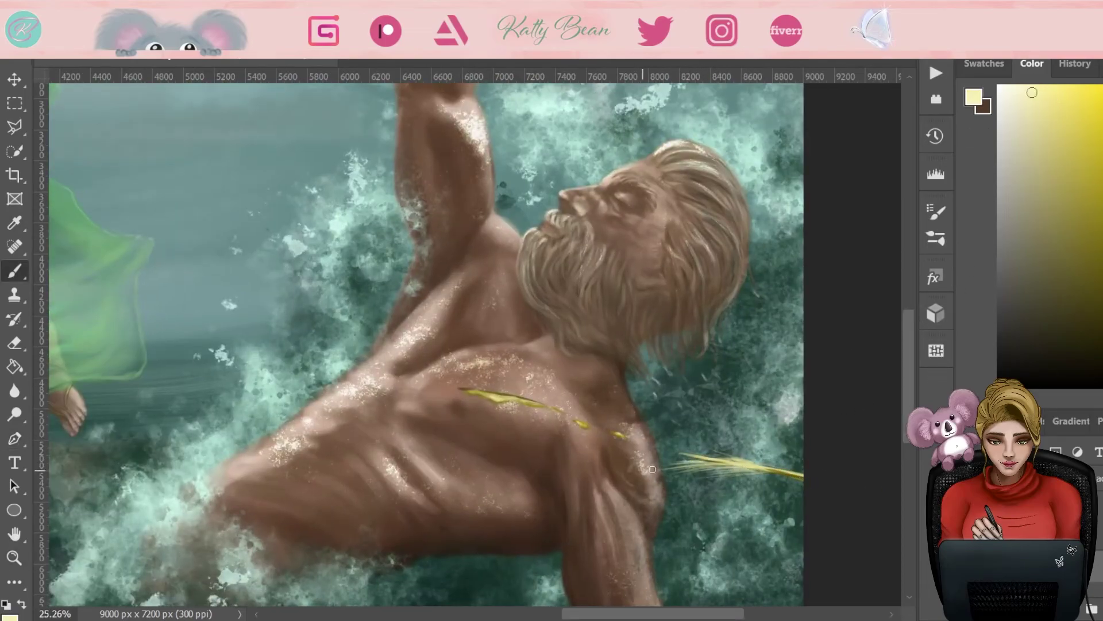
{"action": "key", "text": "e"}
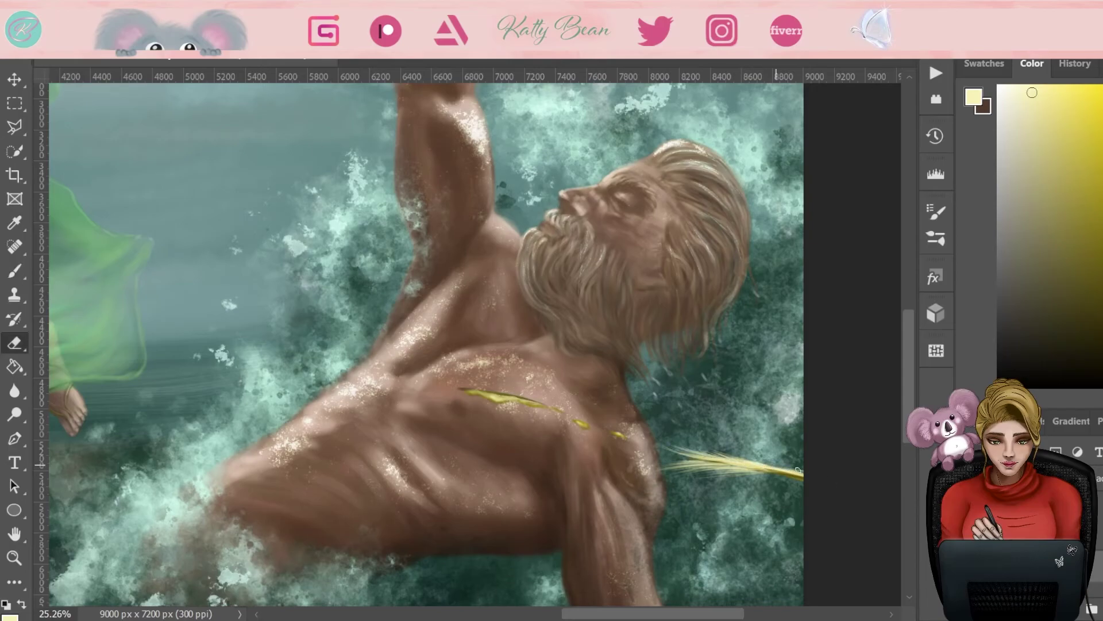
Step: Add a faint, soft pale light trail over Poseidon's shoulder along the line of the yellow shaft
{"action": "scroll", "coordinate": [790, 485], "scroll_direction": "down", "scroll_amount": 5}
{"action": "key", "text": "b"}
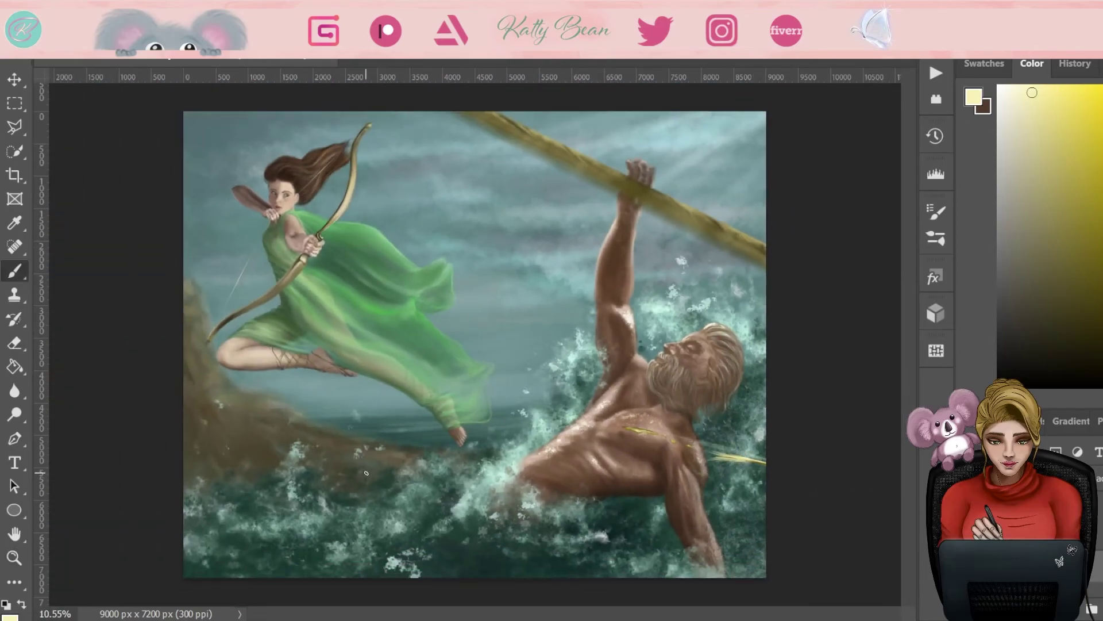
{"action": "key", "text": "e"}
{"action": "scroll", "coordinate": [753, 460], "scroll_direction": "up", "scroll_amount": 4}
{"action": "key", "text": "b"}
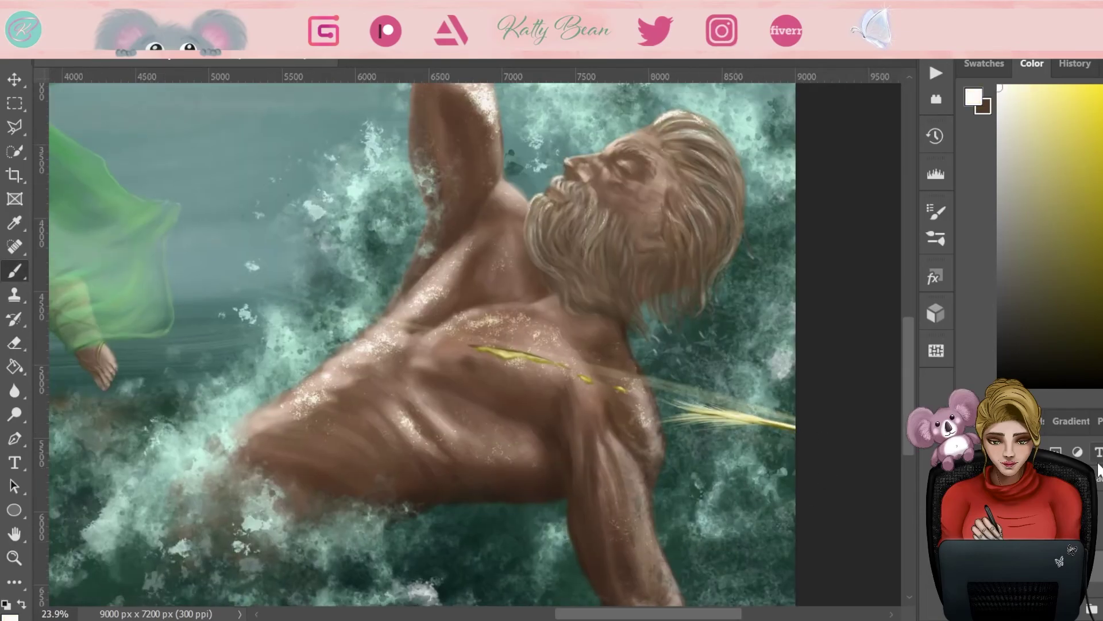
Step: Repaint the foam around Poseidon's head and raised arm as crisp white water spray
{"action": "scroll", "coordinate": [711, 518], "scroll_direction": "down", "scroll_amount": 3}
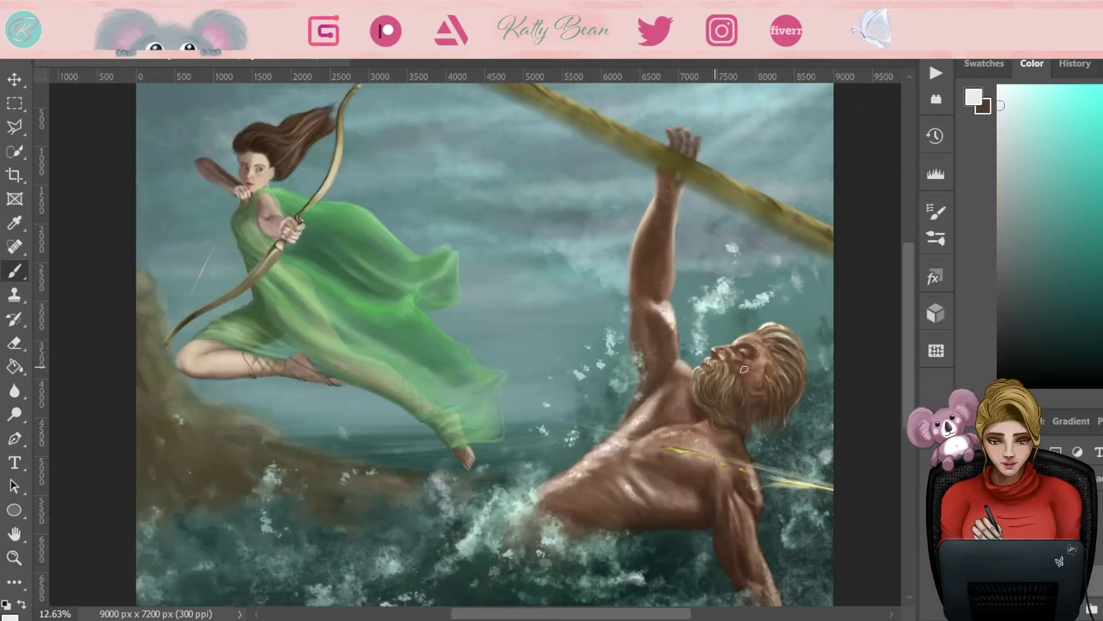
{"action": "left_click_drag", "start_coordinate": [721, 305], "coordinate": [747, 322]}
{"action": "mouse_move", "coordinate": [707, 287]}
{"action": "left_mouse_down"}
{"action": "mouse_move", "coordinate": [805, 313]}
{"action": "mouse_move", "coordinate": [816, 436]}
{"action": "left_mouse_up"}
{"action": "key", "text": "e"}
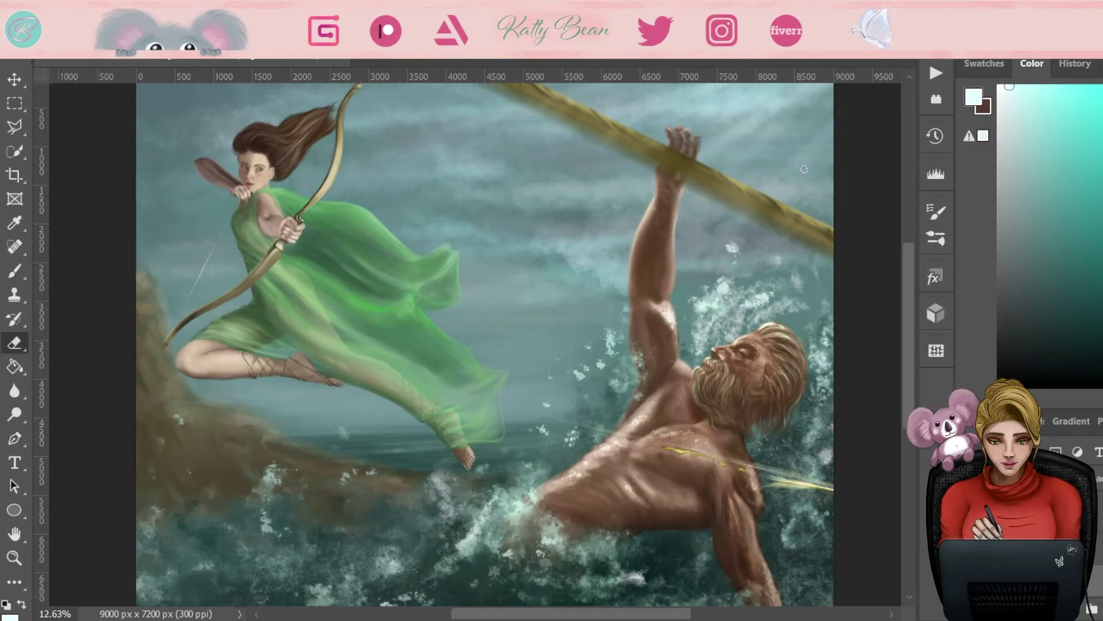
{"action": "key", "text": "ctrl+z"}
Step: Paint pale aqua foam around Poseidon's waist and fine white spray over the waves and the base of the rock
{"action": "key", "text": "b"}
{"action": "mouse_move", "coordinate": [494, 460]}
{"action": "left_mouse_down"}
{"action": "mouse_move", "coordinate": [546, 500]}
{"action": "mouse_move", "coordinate": [552, 535]}
{"action": "mouse_move", "coordinate": [645, 525]}
{"action": "left_mouse_up"}
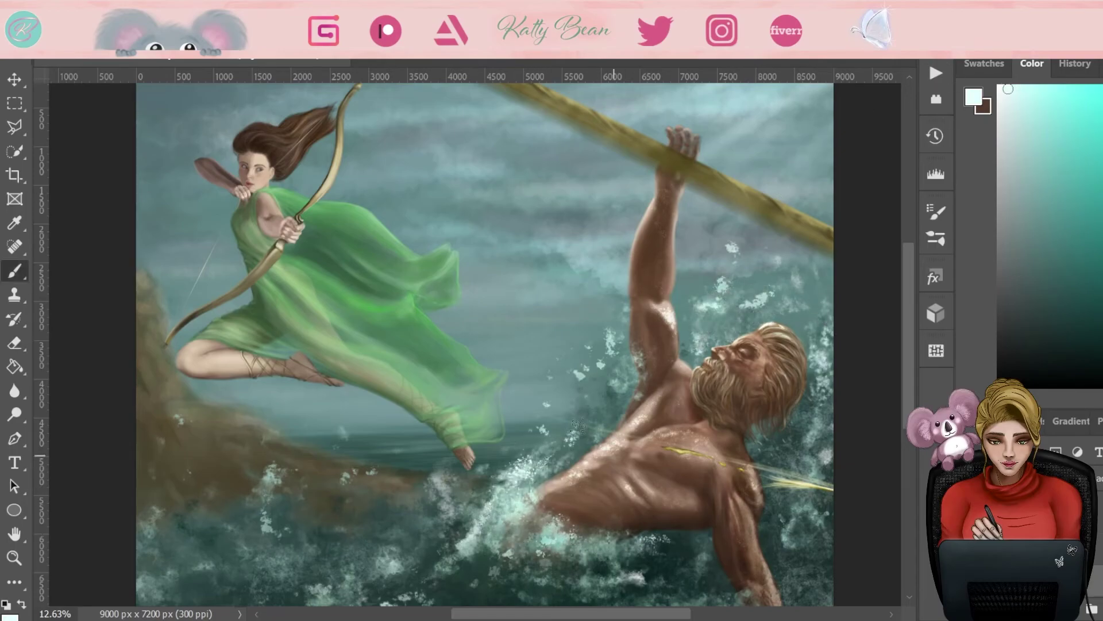
{"action": "mouse_move", "coordinate": [413, 563]}
{"action": "left_mouse_down"}
{"action": "mouse_move", "coordinate": [276, 561]}
{"action": "mouse_move", "coordinate": [242, 517]}
{"action": "mouse_move", "coordinate": [184, 495]}
{"action": "left_mouse_up"}
{"action": "left_click_drag", "start_coordinate": [173, 448], "coordinate": [207, 518]}
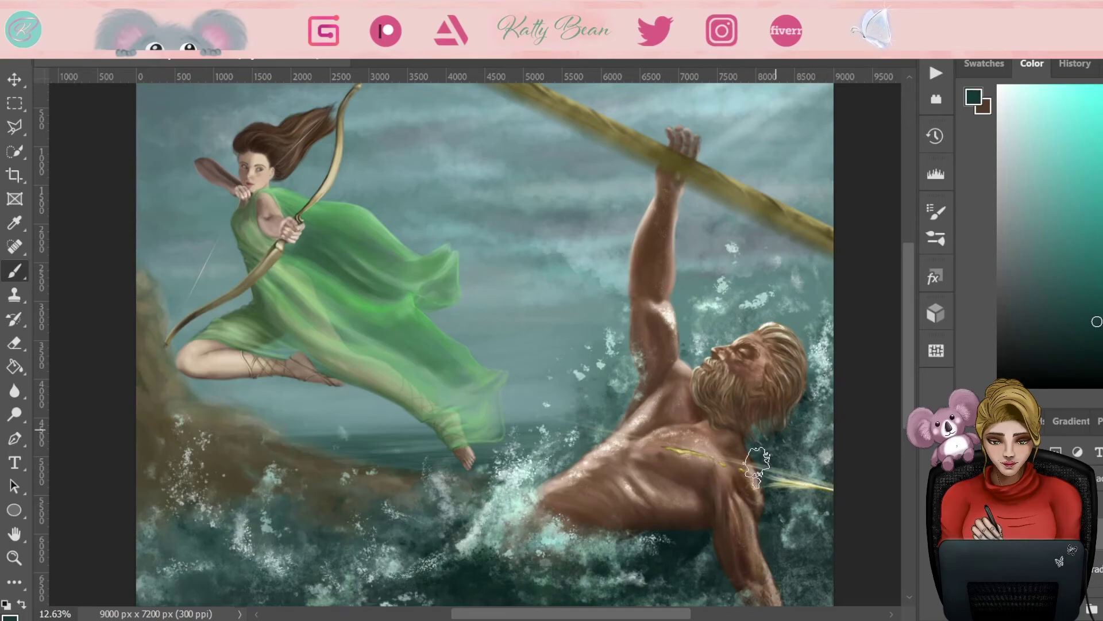
Step: Darken the water beside Poseidon's lowered arm with deep teal and tint the lower waves with dark brown
{"action": "left_click_drag", "start_coordinate": [827, 529], "coordinate": [812, 479]}
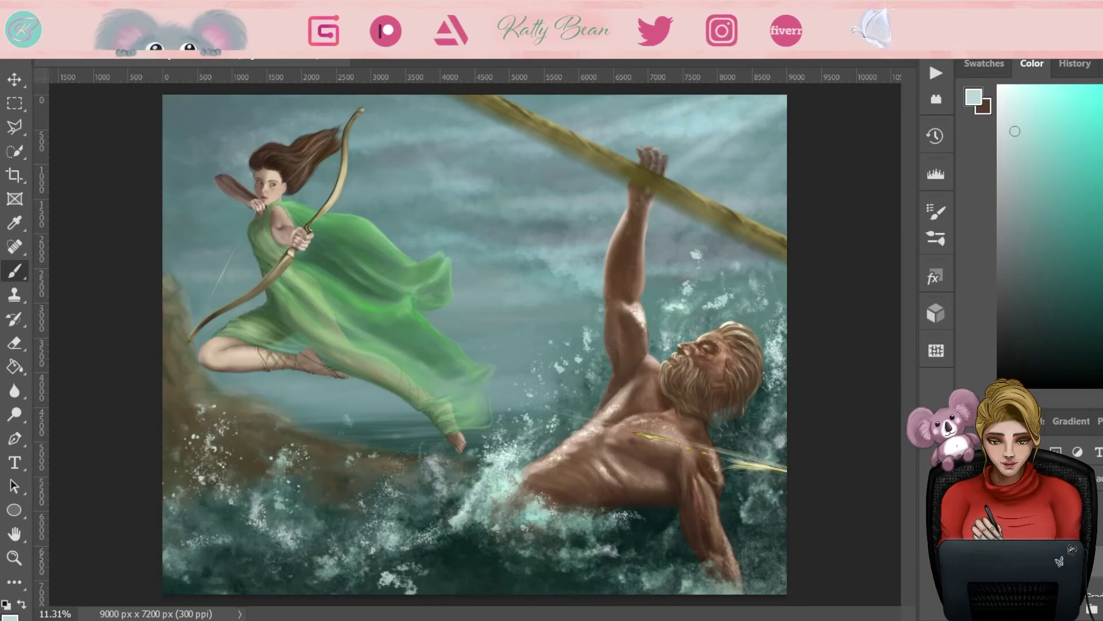
{"action": "left_click", "coordinate": [454, 558], "text": "alt"}
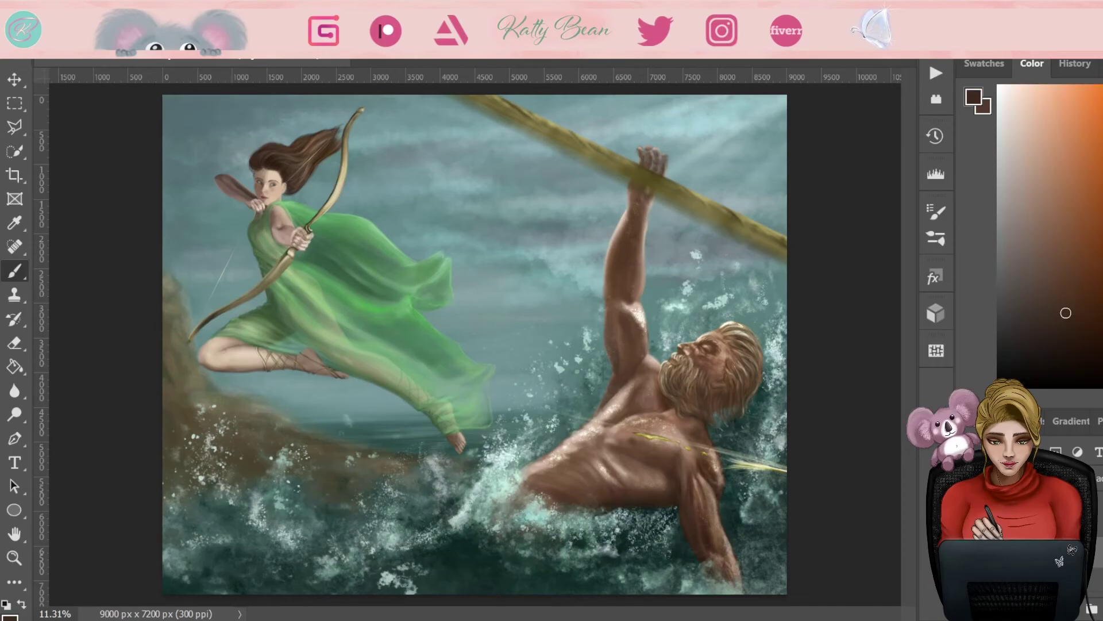
{"action": "left_click", "coordinate": [460, 560], "text": "alt"}
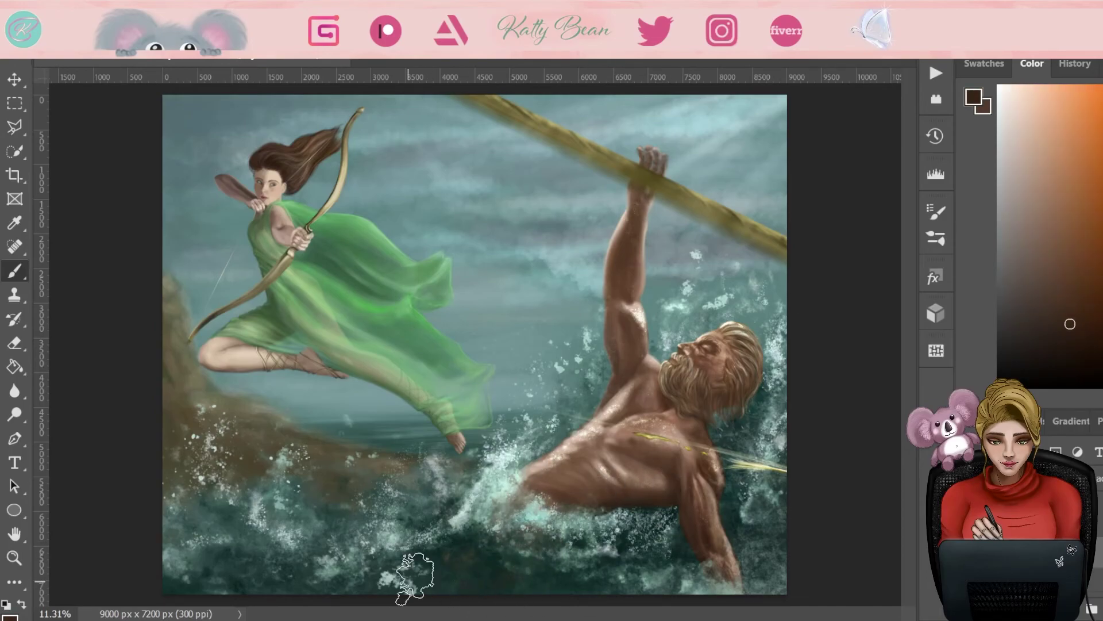
Step: Paint dark brown strands into the hair at Poseidon's nape and the lower edge of his beard
{"action": "scroll", "coordinate": [684, 459], "scroll_direction": "up", "scroll_amount": 5}
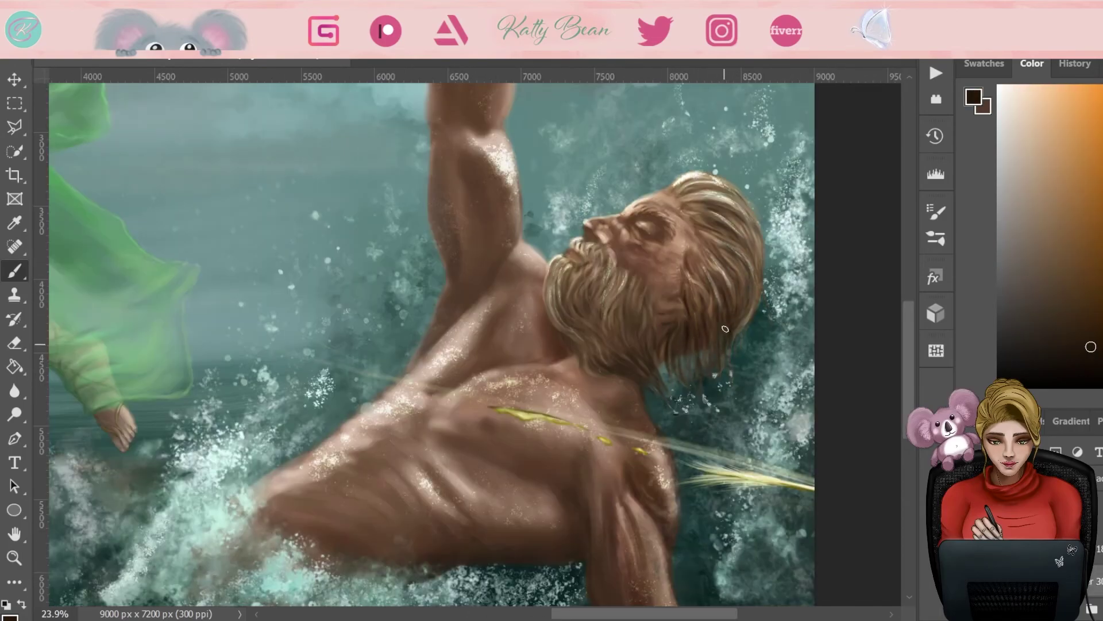
{"action": "key", "text": "F6"}
{"action": "left_click_drag", "start_coordinate": [706, 336], "coordinate": [667, 386]}
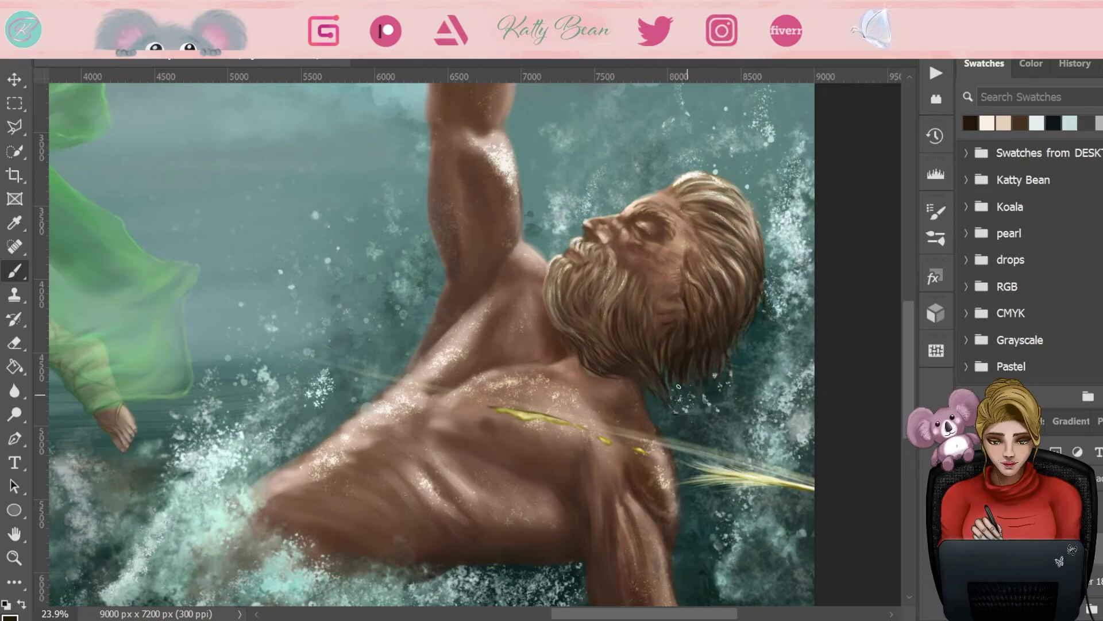
Step: Reshape the long rocky slope into a steep brown cliff with vertical streaks, working with Artemis hidden
{"action": "key", "text": "F6"}
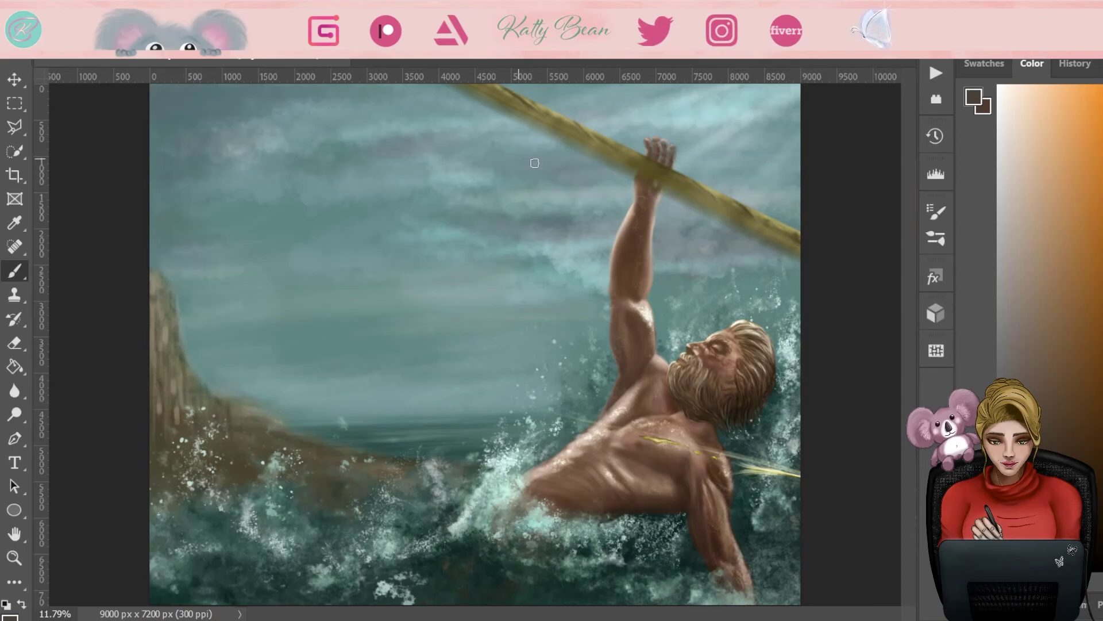
{"action": "key", "text": "ctrl+plus"}
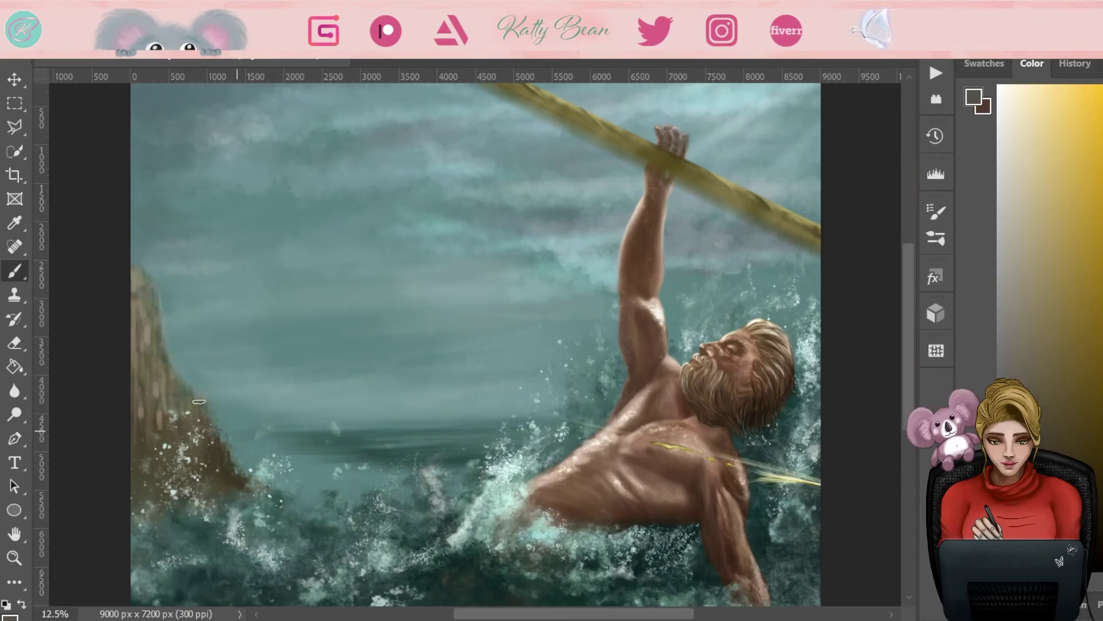
{"action": "left_click", "coordinate": [156, 389], "text": "alt"}
{"action": "left_click", "coordinate": [216, 455], "text": "alt"}
{"action": "left_click", "coordinate": [154, 306], "text": "alt"}
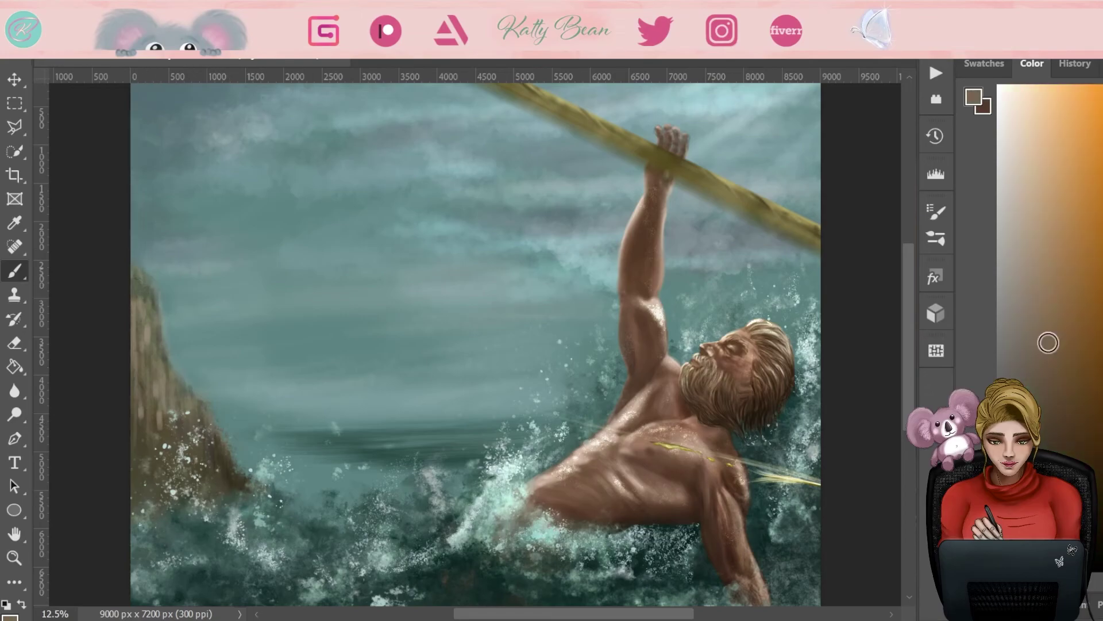
Step: Dab green moss and ochre patches along the top and edge of the cliff
{"action": "left_click", "coordinate": [143, 281], "text": "alt"}
{"action": "left_click", "coordinate": [154, 306], "text": "alt"}
{"action": "left_click", "coordinate": [142, 282], "text": "alt"}
{"action": "left_click", "coordinate": [145, 287], "text": "alt"}
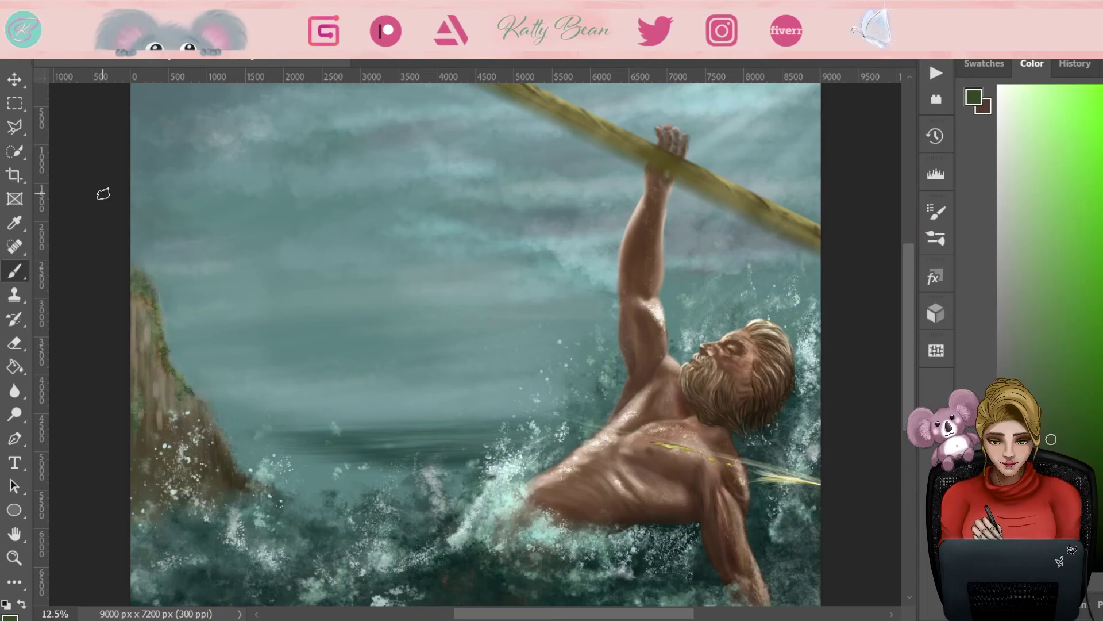
{"action": "left_click", "coordinate": [152, 288], "text": "alt"}
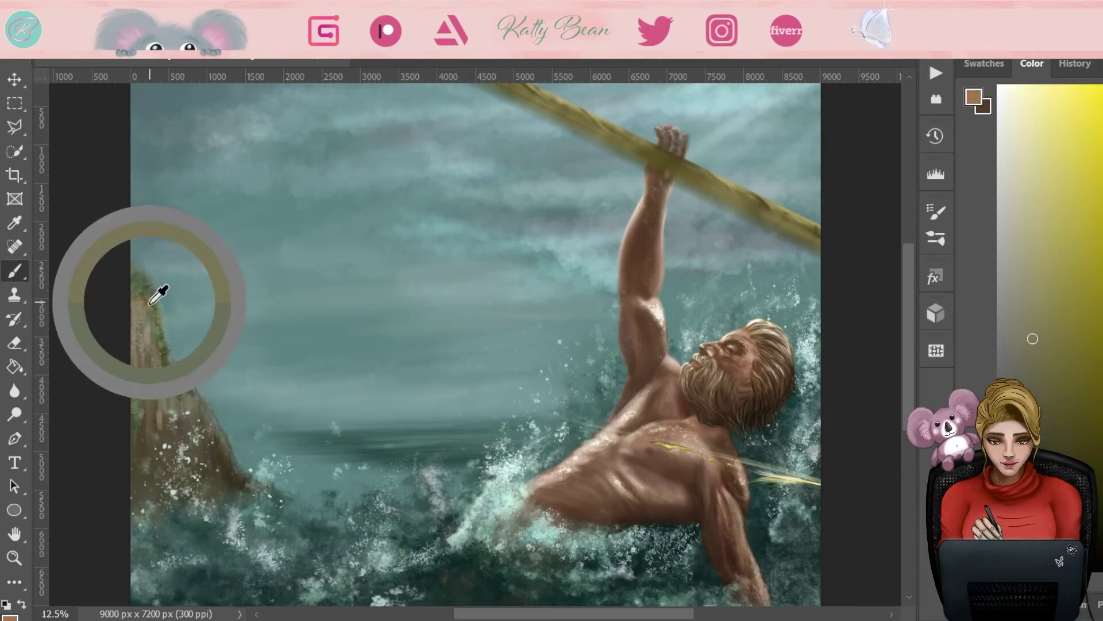
{"action": "left_click", "coordinate": [182, 363], "text": "alt"}
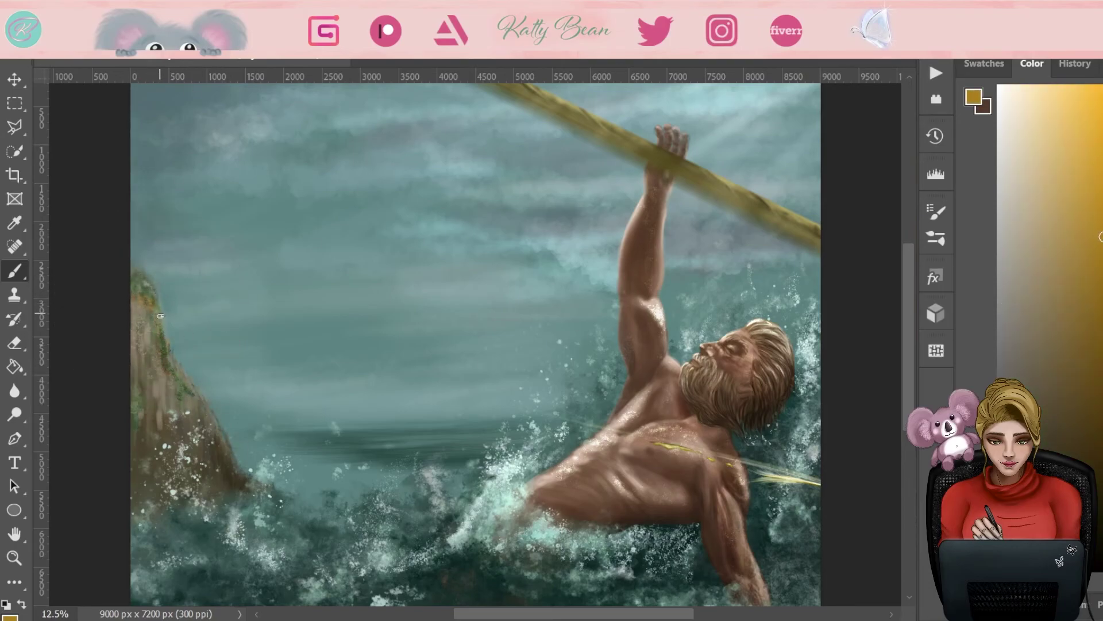
Step: Paint a distant green island veiled in grey mist on the horizon beside the cliff
{"action": "left_click", "coordinate": [244, 403], "text": "alt"}
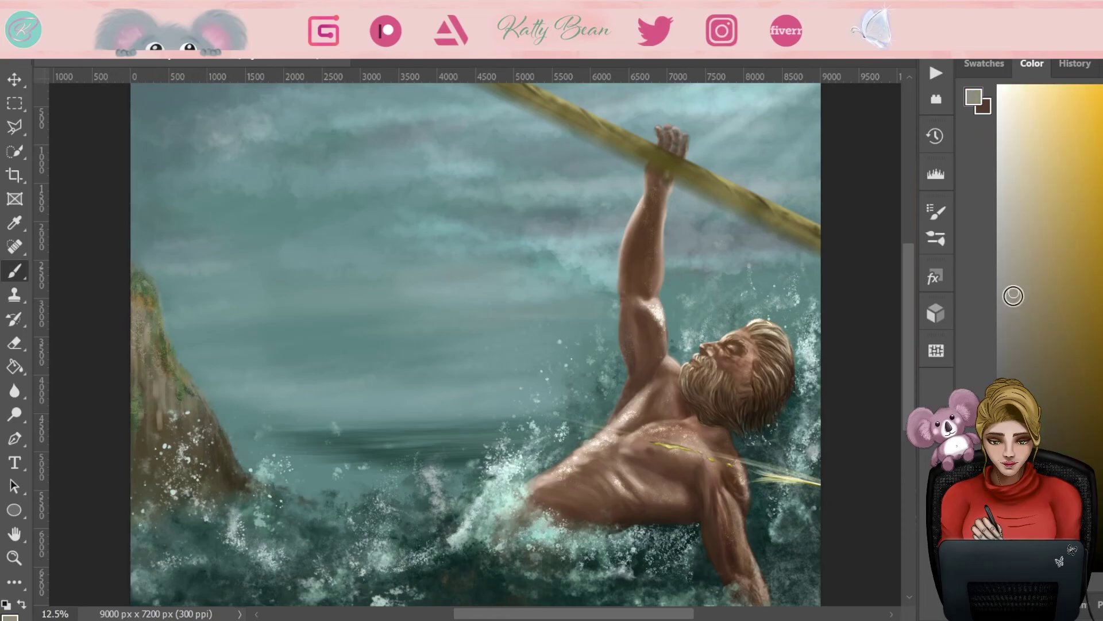
{"action": "left_click", "coordinate": [205, 381], "text": "alt"}
{"action": "mouse_move", "coordinate": [237, 390]}
{"action": "left_mouse_down"}
{"action": "mouse_move", "coordinate": [288, 391]}
{"action": "mouse_move", "coordinate": [241, 425]}
{"action": "mouse_move", "coordinate": [253, 408]}
{"action": "left_mouse_up"}
{"action": "left_click", "coordinate": [316, 395], "text": "alt"}
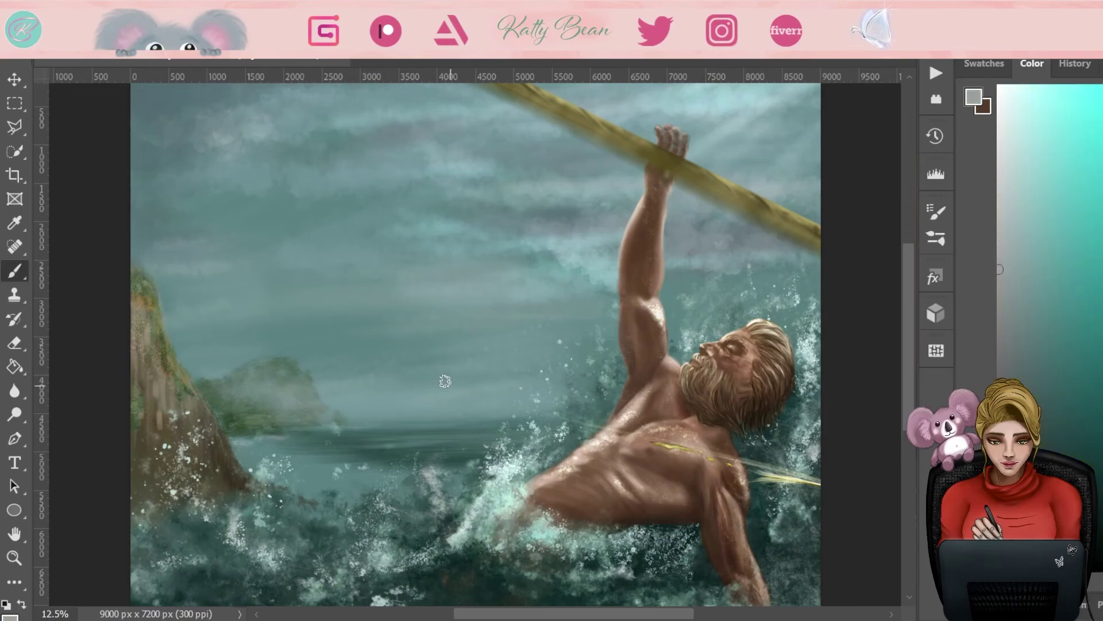
Step: Repaint the distant sea in front of the island with smooth blue-grey and dark teal horizontal strokes
{"action": "key", "text": "F7"}
{"action": "key", "text": "F7"}
{"action": "left_click", "coordinate": [333, 454], "text": "alt"}
{"action": "left_click_drag", "start_coordinate": [276, 454], "coordinate": [445, 428]}
{"action": "left_click", "coordinate": [379, 455], "text": "alt"}
{"action": "mouse_move", "coordinate": [362, 454]}
{"action": "left_mouse_down"}
{"action": "mouse_move", "coordinate": [295, 458]}
{"action": "mouse_move", "coordinate": [387, 433]}
{"action": "left_mouse_up"}
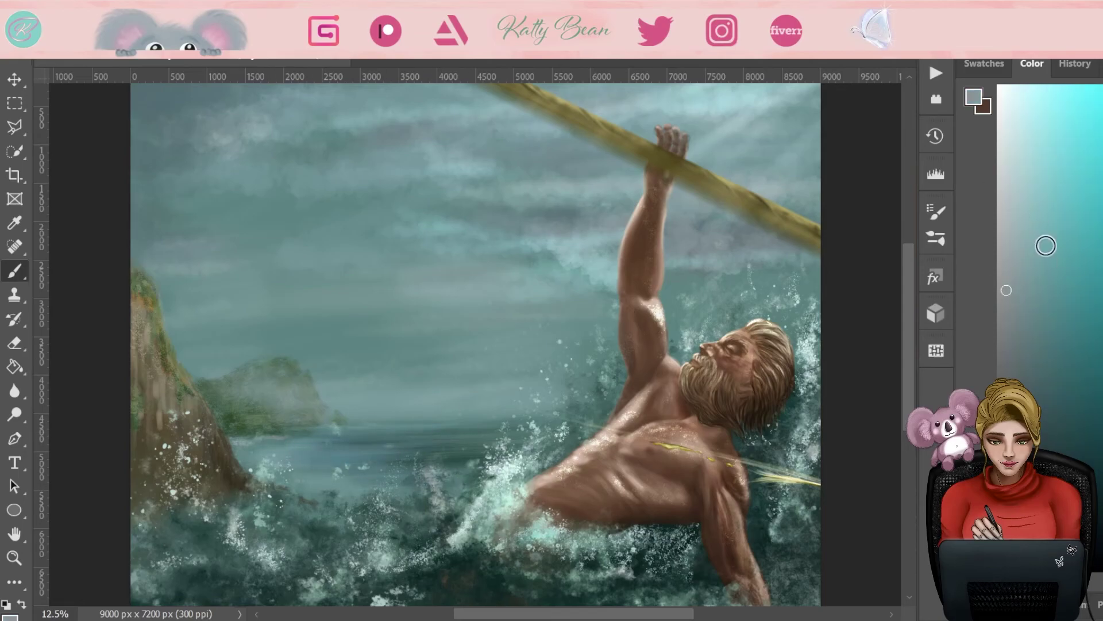
{"action": "left_click", "coordinate": [360, 439], "text": "alt"}
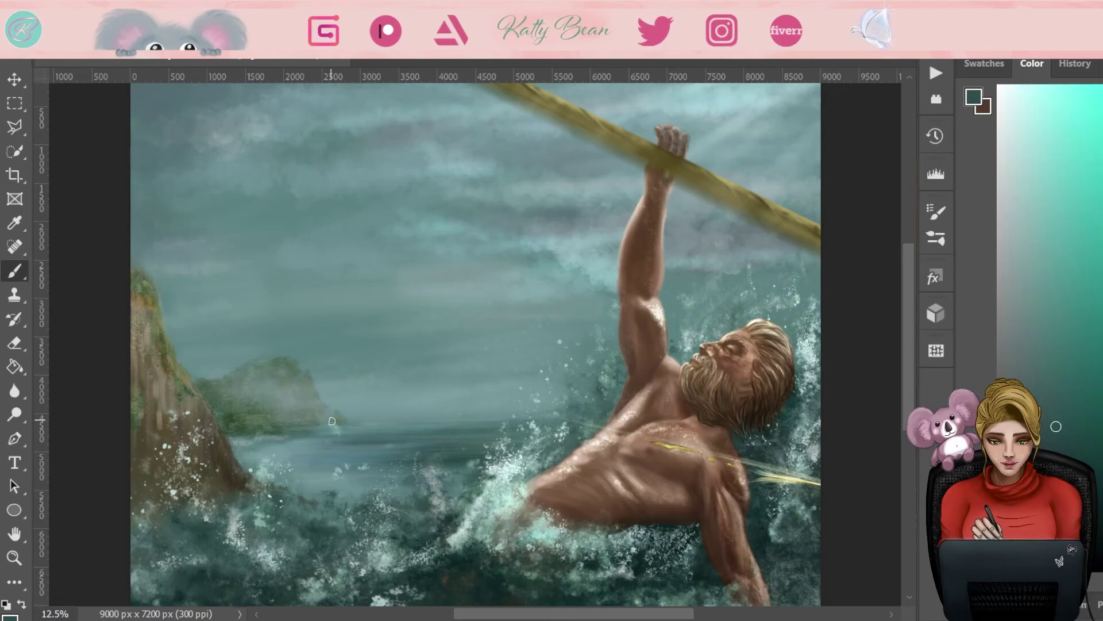
{"action": "left_click_drag", "start_coordinate": [416, 450], "coordinate": [305, 448]}
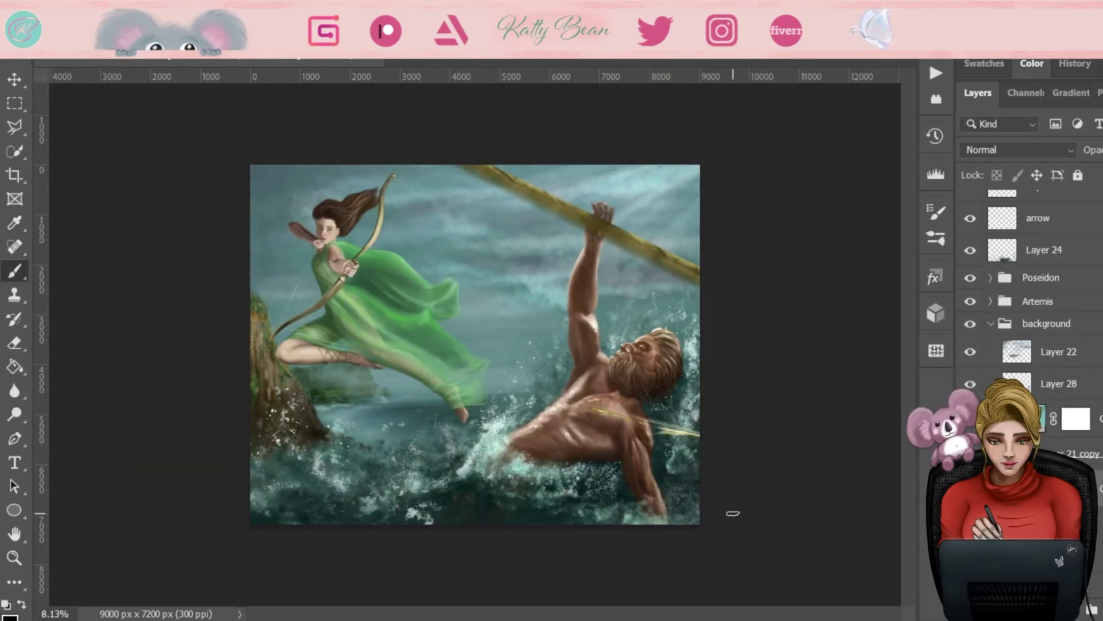
Step: Move the Artemis group slightly up and to the left
{"action": "left_click", "coordinate": [1041, 301]}
{"action": "key", "text": "ctrl+t"}
{"action": "left_click_drag", "start_coordinate": [431, 320], "coordinate": [424, 313]}
{"action": "key", "text": "Return"}
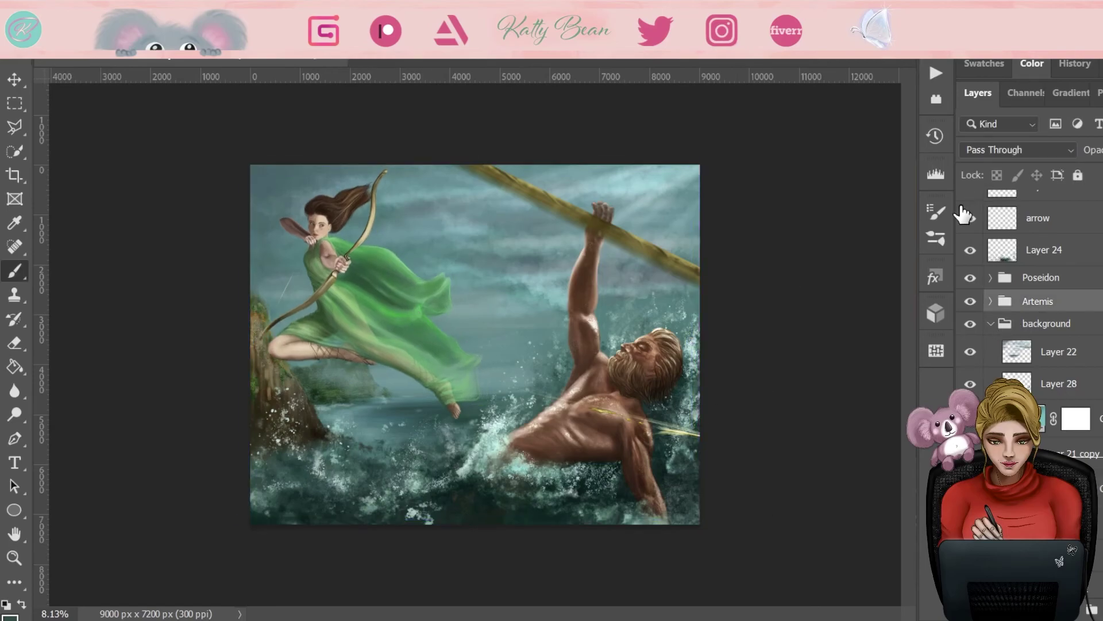
Step: Scatter fine white specks over the sky around Poseidon's raised hand and the trident shaft, cleaning up the excess
{"action": "scroll", "coordinate": [1095, 244], "scroll_direction": "up", "scroll_amount": 2}
{"action": "key", "text": "F6"}
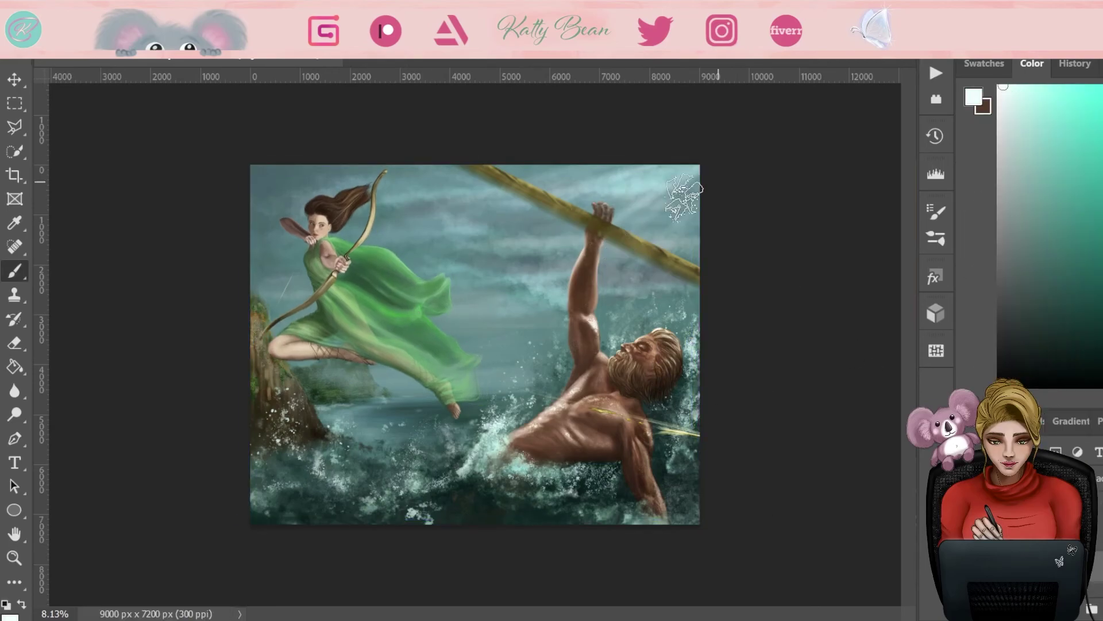
{"action": "key", "text": "e"}
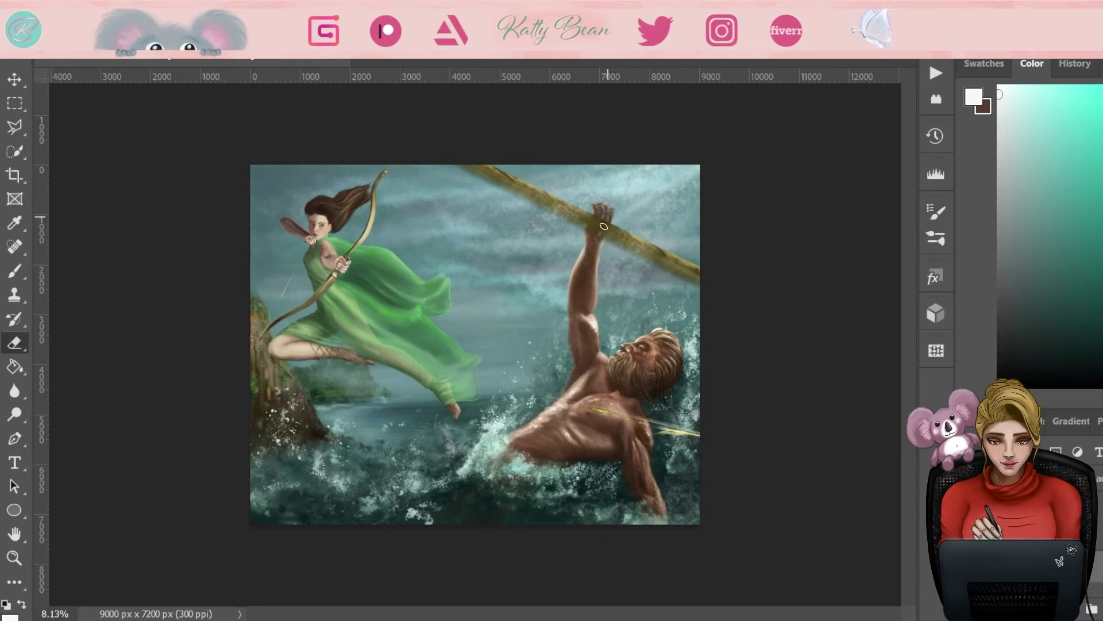
{"action": "key", "text": "F6"}
{"action": "scroll", "coordinate": [470, 278], "scroll_direction": "up", "scroll_amount": 2}
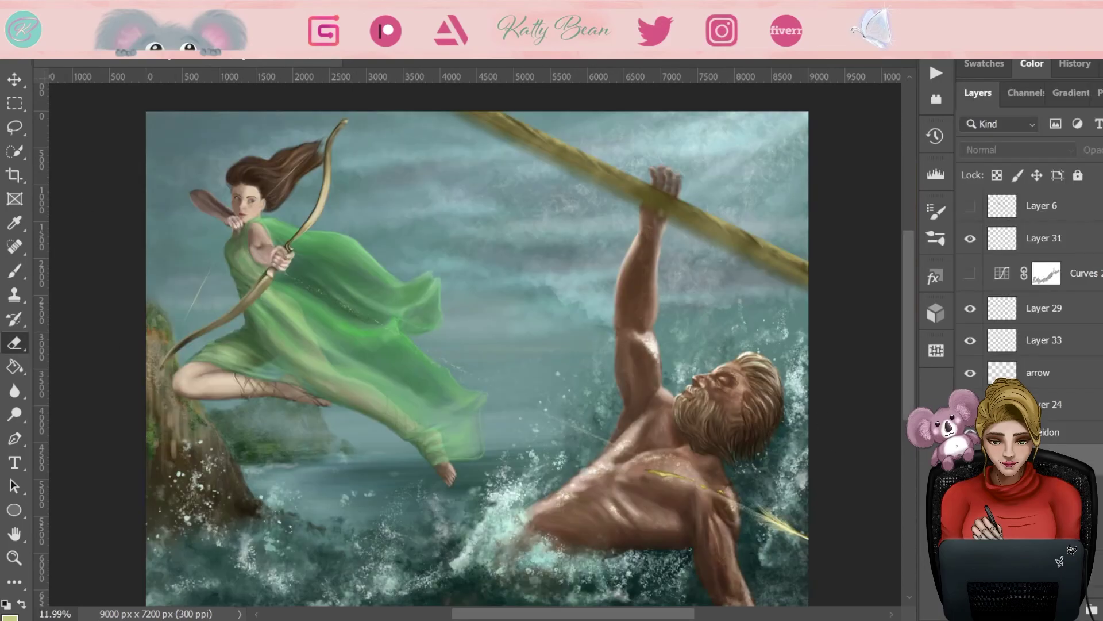
Step: Undo the last two edits to the illustration
{"action": "key", "text": "ctrl+z"}
{"action": "key", "text": "ctrl+z"}
{"action": "scroll", "coordinate": [453, 149], "scroll_direction": "down", "scroll_amount": 1}
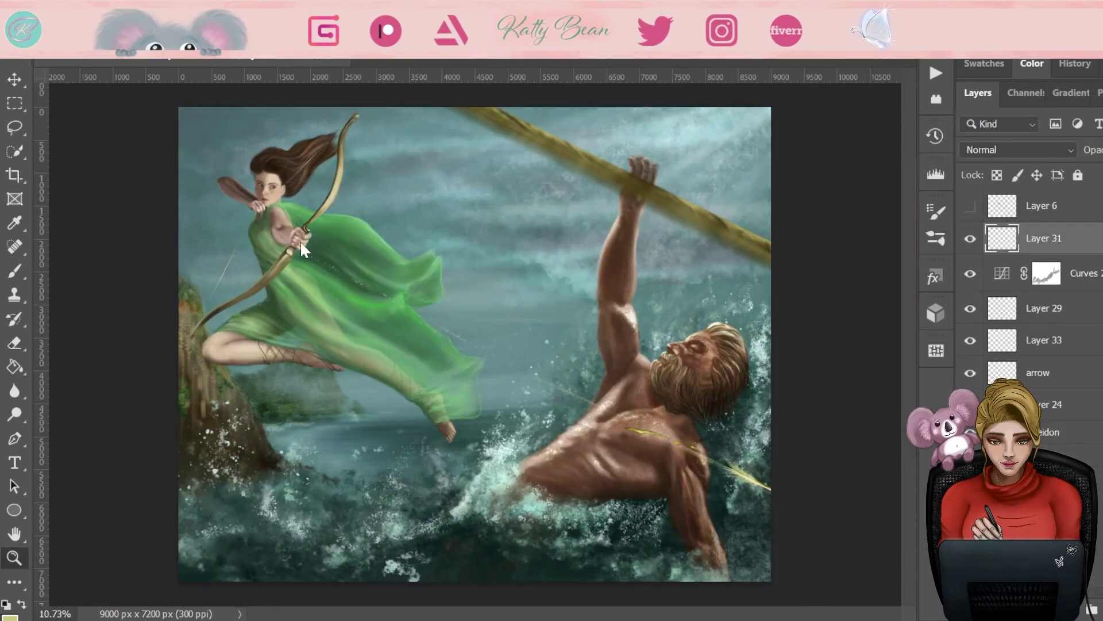
Step: Touch up the sea foam and the cliff on Layer 24 with pale aqua, dark teal and brown tones sampled from the painting
{"action": "scroll", "coordinate": [757, 322], "scroll_direction": "up", "scroll_amount": 1}
{"action": "left_click", "coordinate": [1012, 404]}
{"action": "key", "text": "e"}
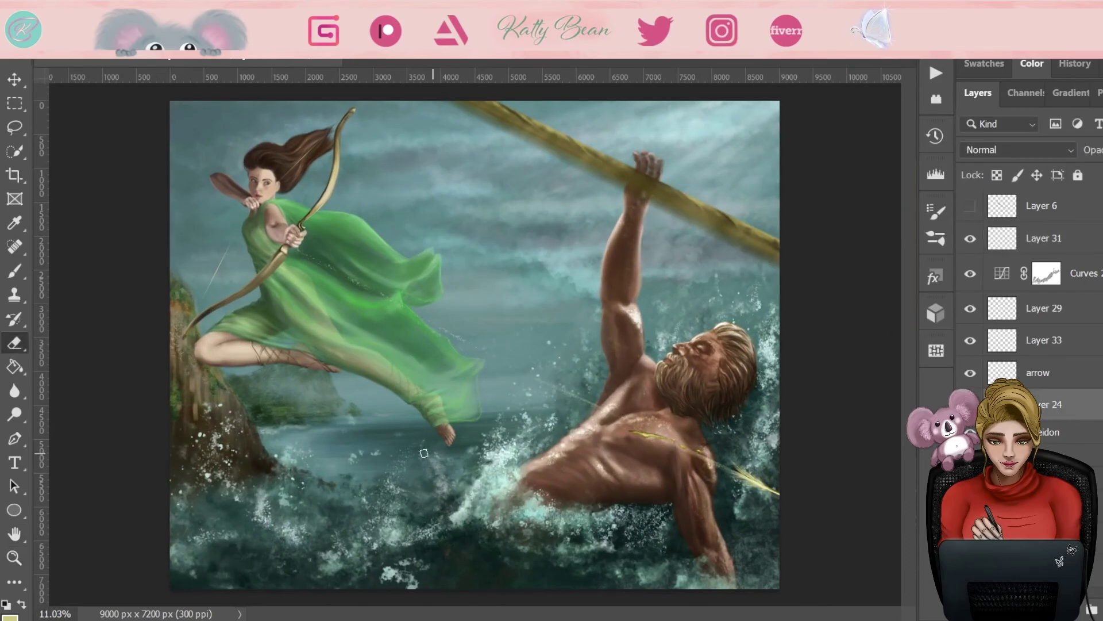
{"action": "key", "text": "b"}
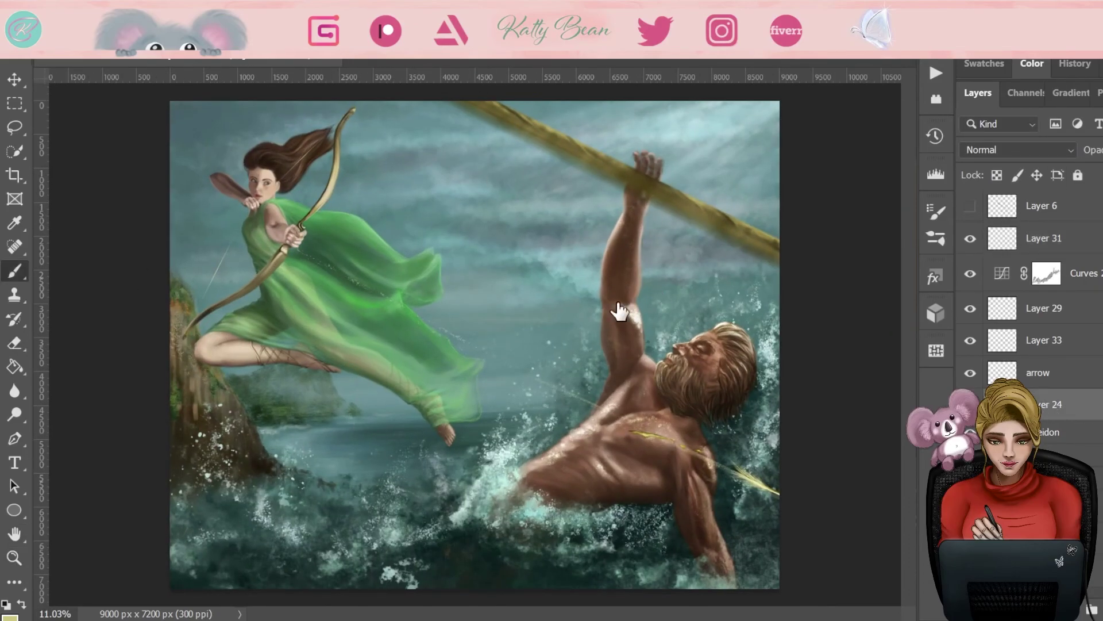
{"action": "key", "text": "F6"}
{"action": "left_click", "coordinate": [431, 481], "text": "alt"}
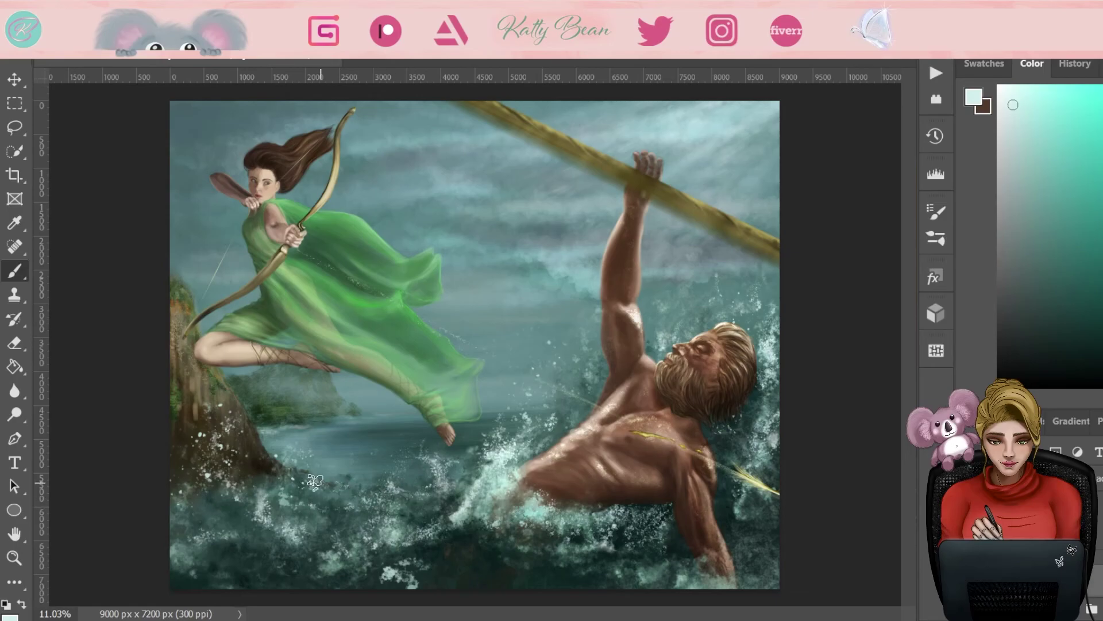
{"action": "left_click", "coordinate": [180, 524], "text": "alt"}
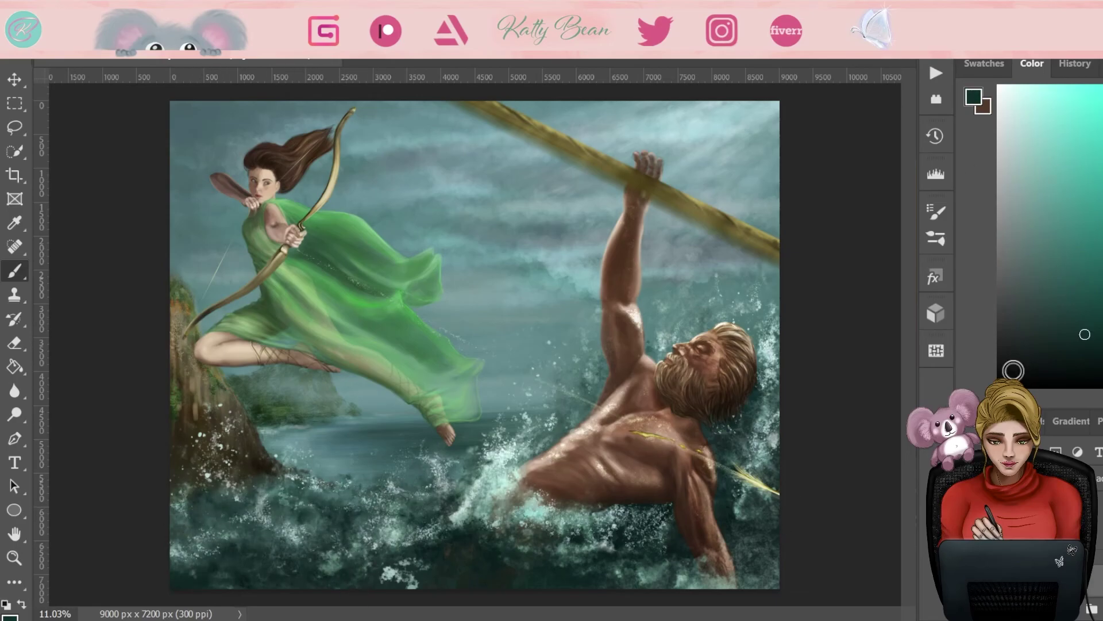
{"action": "left_click", "coordinate": [581, 409], "text": "alt"}
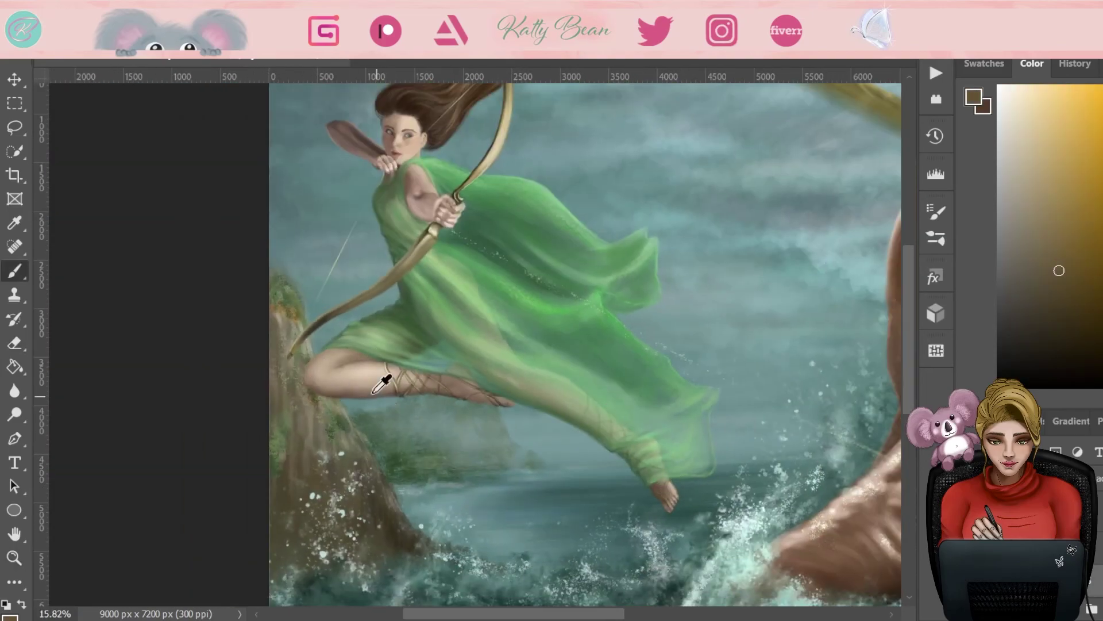
{"action": "left_click", "coordinate": [334, 381], "text": "alt"}
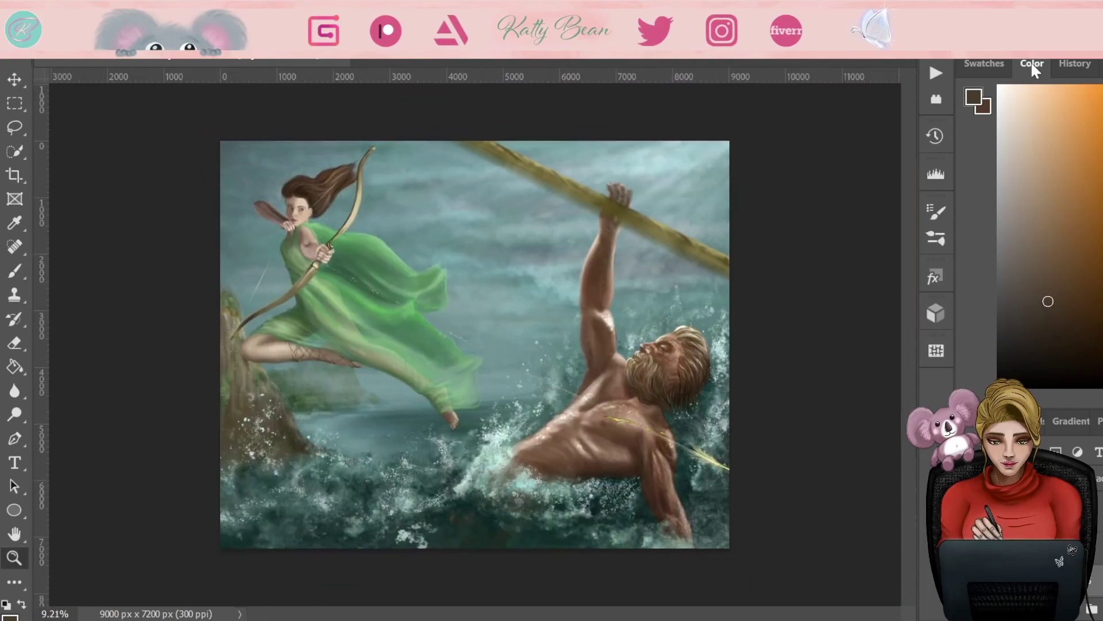
Step: Show the signature on Layer 6 and tint it with dark teal sampled from the water on a clipped layer above
{"action": "left_click", "coordinate": [971, 206]}
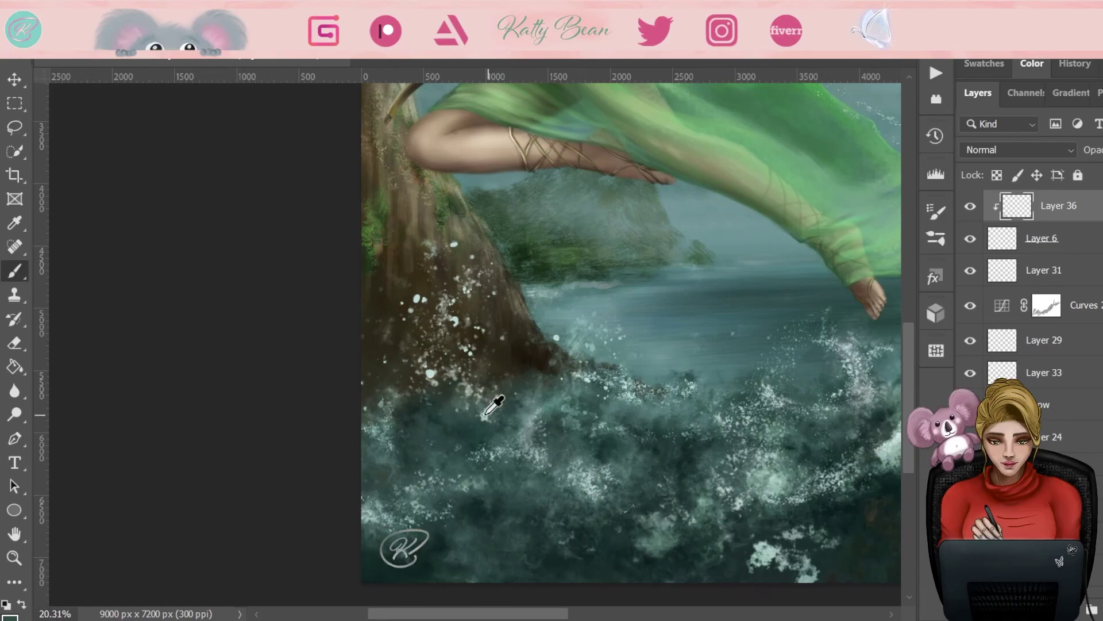
{"action": "left_click", "coordinate": [486, 413], "text": "alt"}
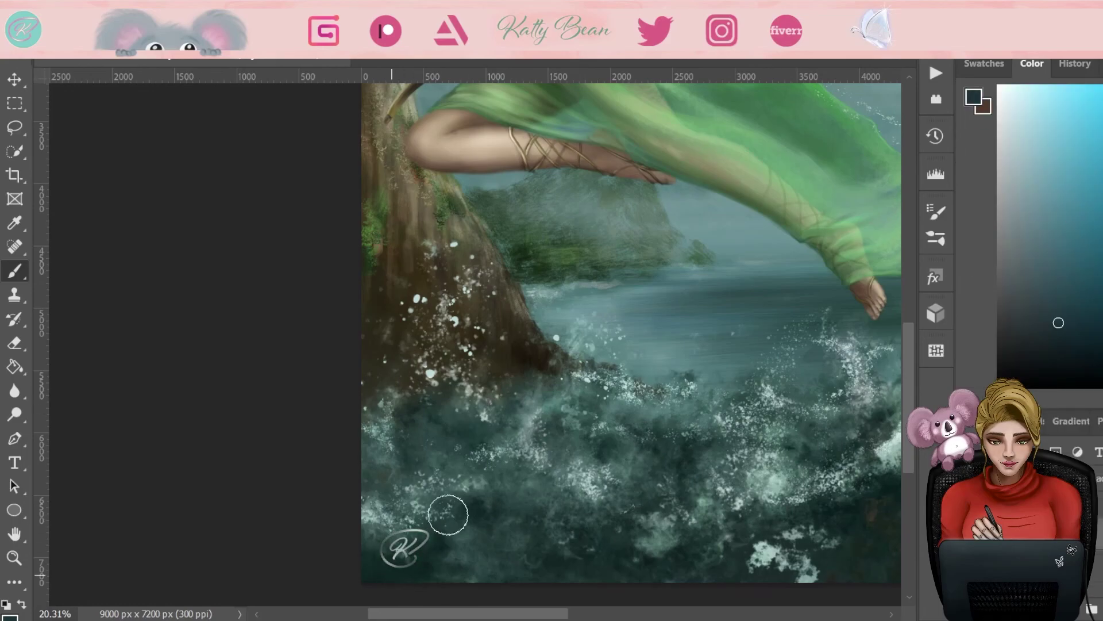